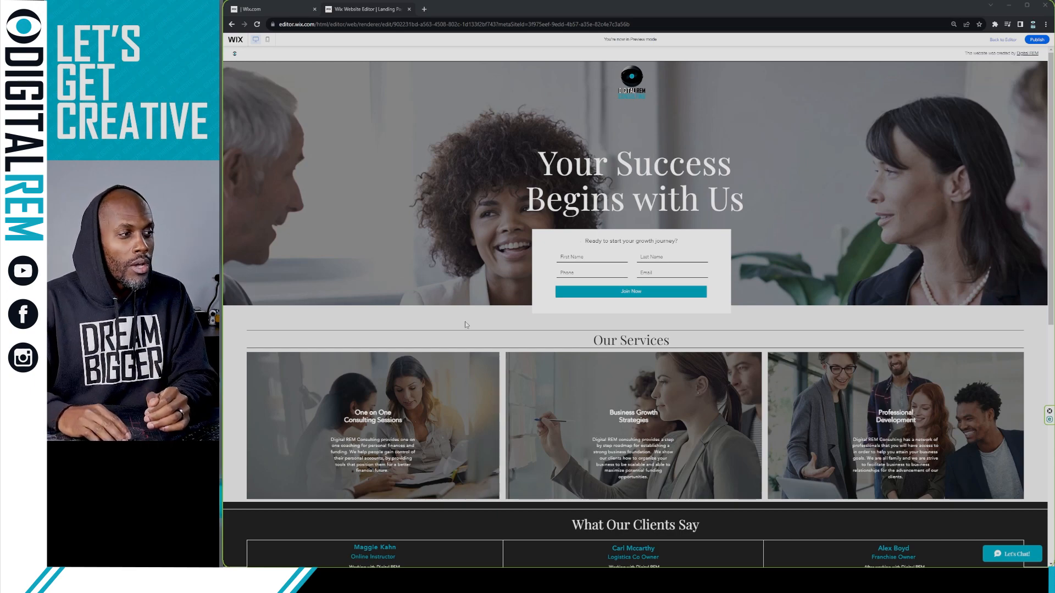
Step: Review the landing page preview from the hero sign-up form through the services, client testimonials, quote section and footer
{"action": "scroll", "coordinate": [582, 286], "scroll_direction": "down", "scroll_amount": 1}
{"action": "scroll", "coordinate": [604, 264], "scroll_direction": "up", "scroll_amount": 1}
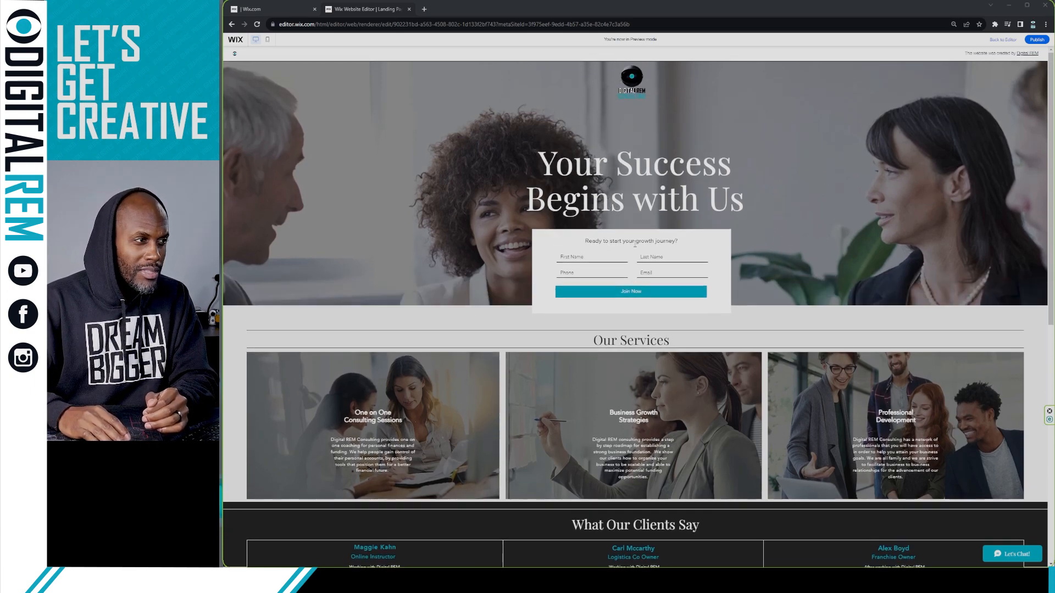
{"action": "scroll", "coordinate": [634, 243], "scroll_direction": "down", "scroll_amount": 2}
{"action": "scroll", "coordinate": [643, 223], "scroll_direction": "up", "scroll_amount": 1}
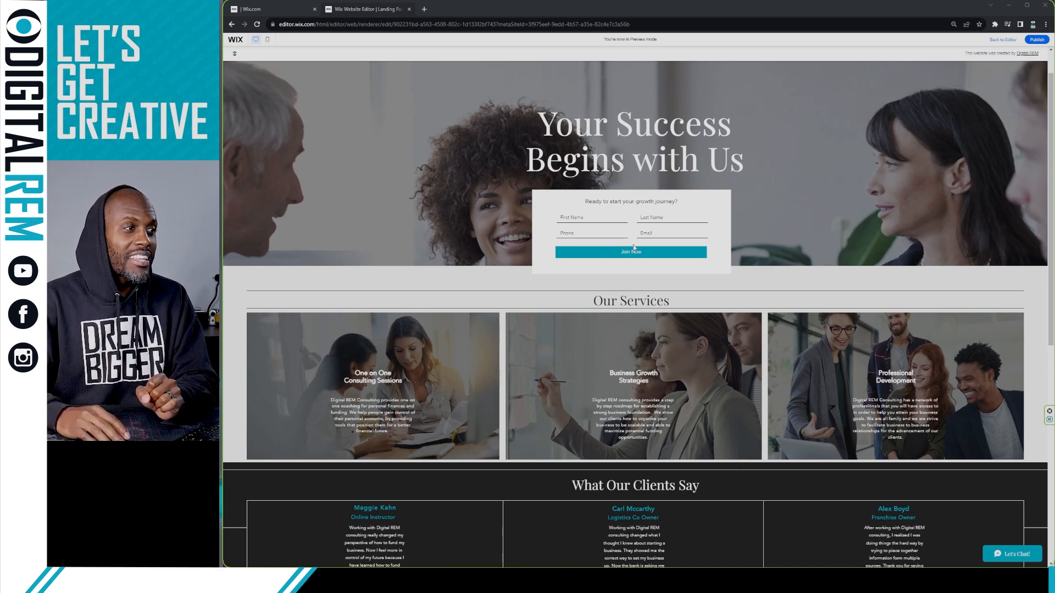
{"action": "scroll", "coordinate": [633, 247], "scroll_direction": "down", "scroll_amount": 1}
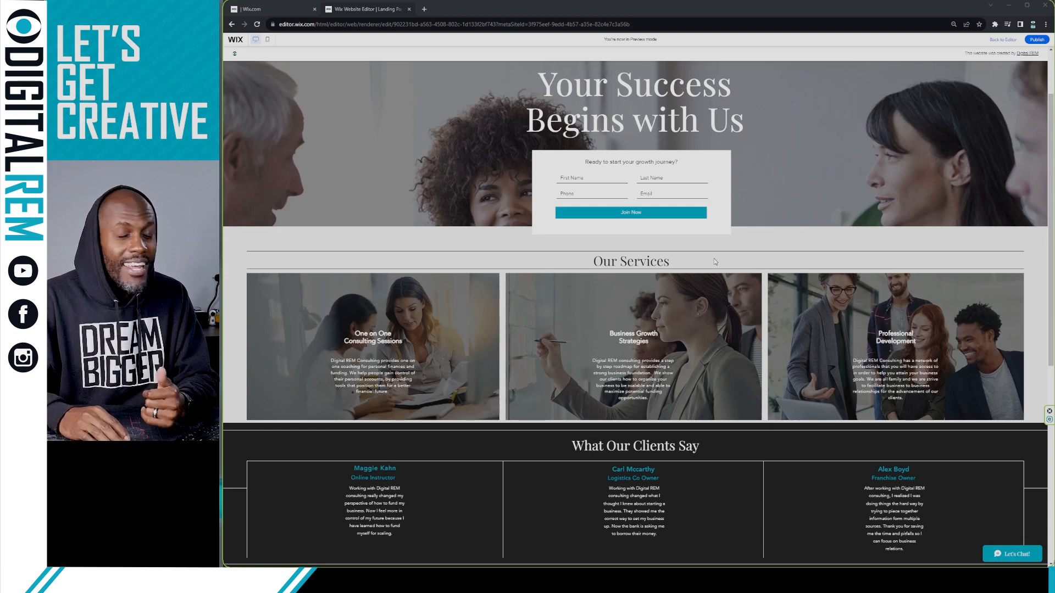
{"action": "scroll", "coordinate": [689, 270], "scroll_direction": "down", "scroll_amount": 4}
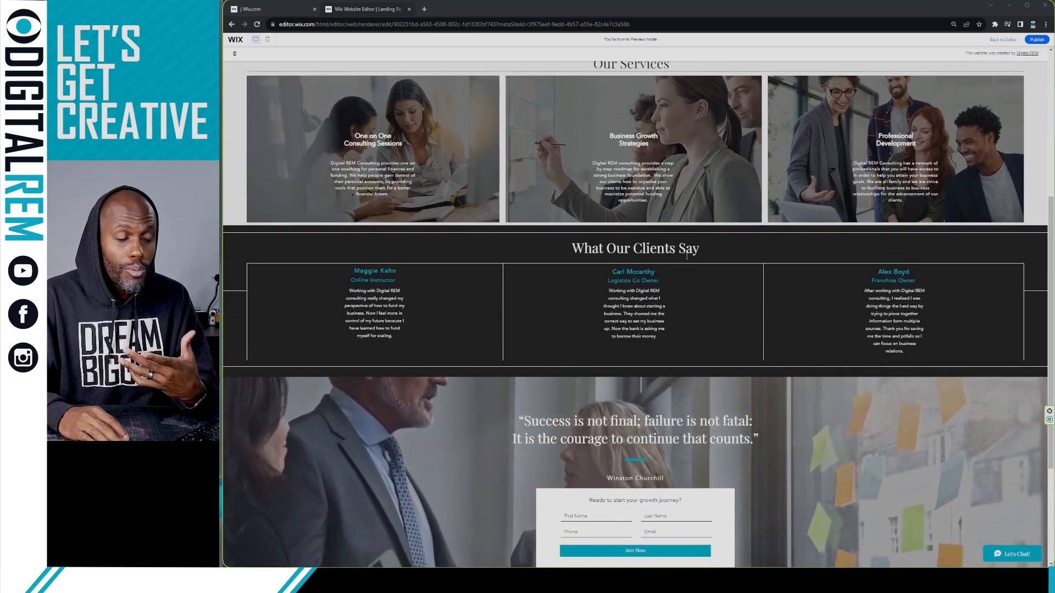
{"action": "scroll", "coordinate": [681, 260], "scroll_direction": "down", "scroll_amount": 1}
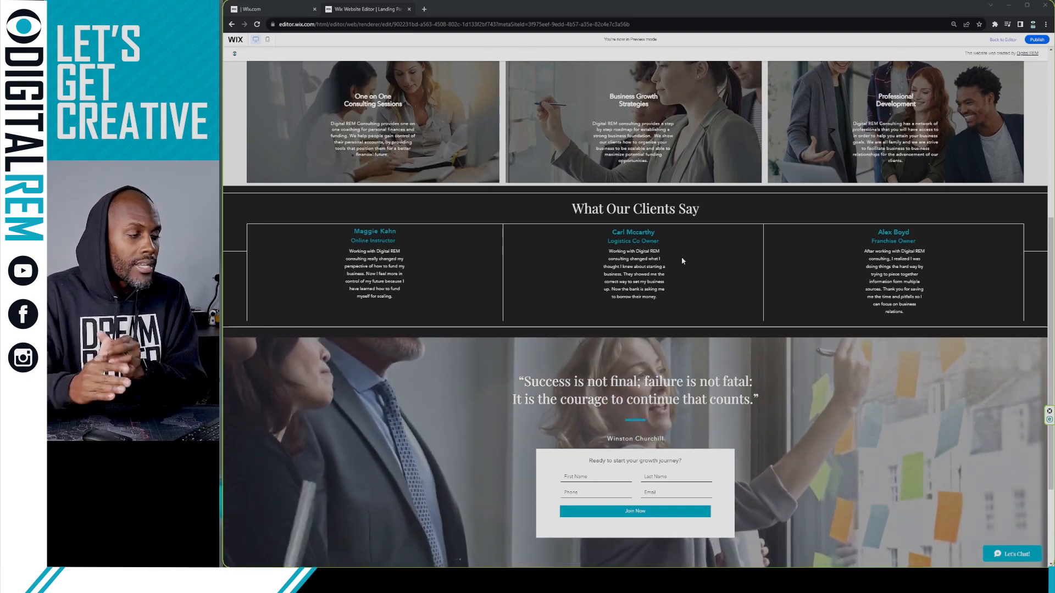
{"action": "scroll", "coordinate": [662, 258], "scroll_direction": "down", "scroll_amount": 1}
{"action": "scroll", "coordinate": [662, 258], "scroll_direction": "down", "scroll_amount": 2}
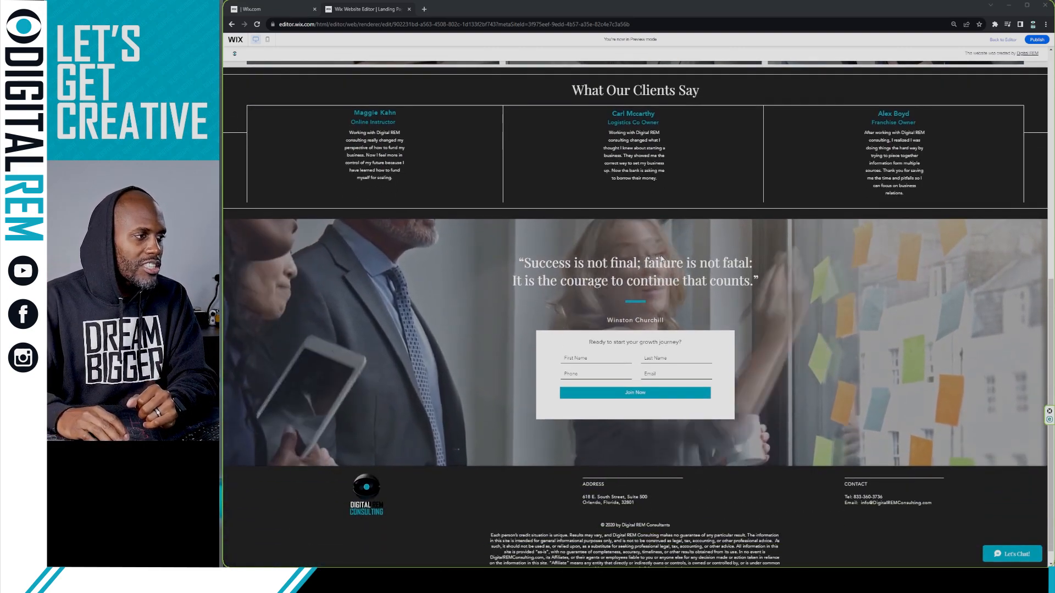
{"action": "scroll", "coordinate": [661, 259], "scroll_direction": "up", "scroll_amount": 3}
{"action": "scroll", "coordinate": [661, 257], "scroll_direction": "up", "scroll_amount": 3}
{"action": "scroll", "coordinate": [660, 242], "scroll_direction": "down", "scroll_amount": 1}
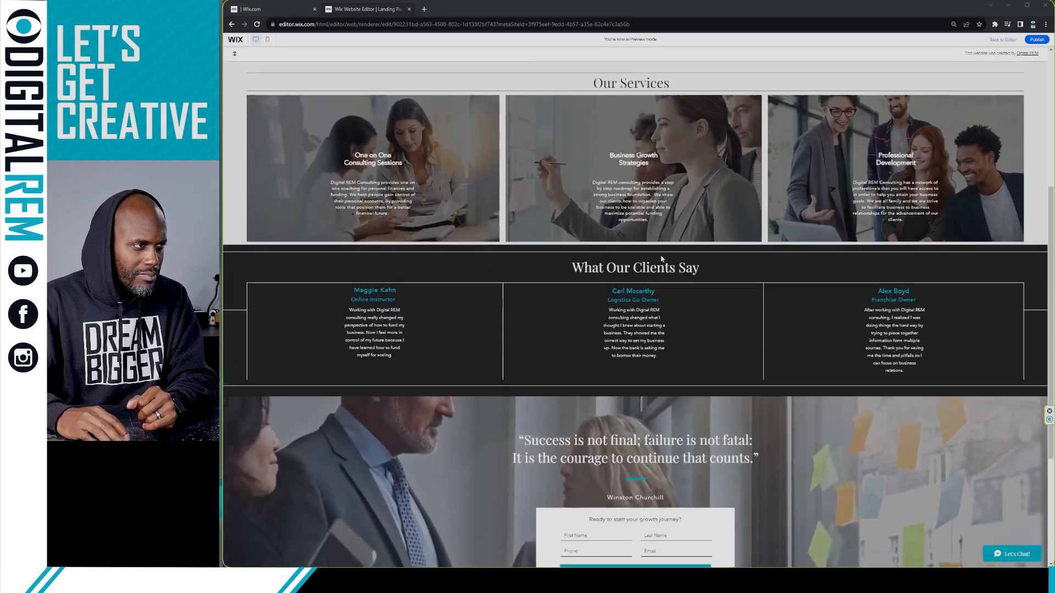
{"action": "scroll", "coordinate": [661, 236], "scroll_direction": "up", "scroll_amount": 1}
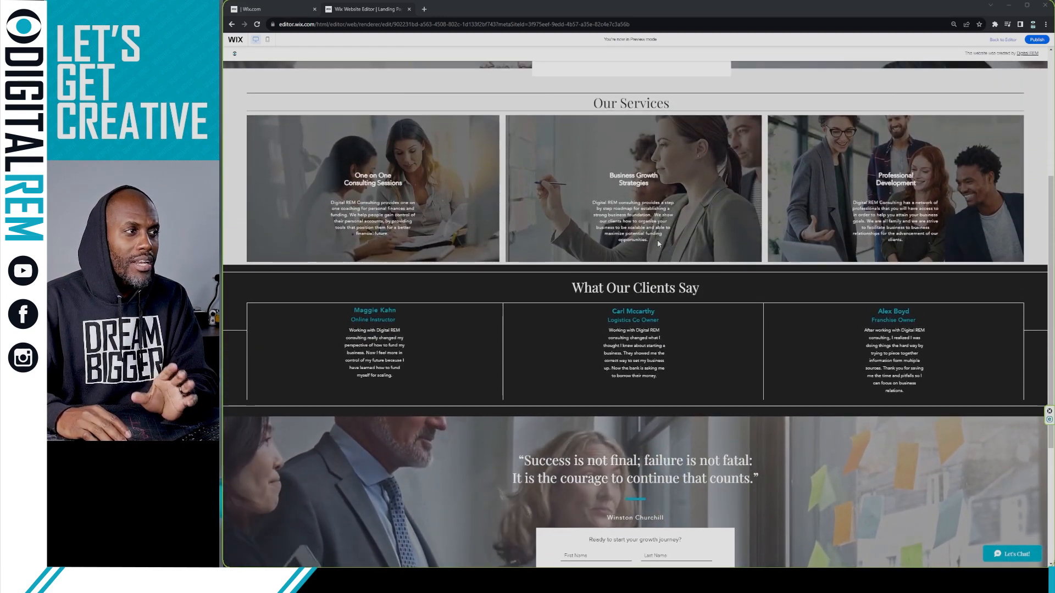
{"action": "scroll", "coordinate": [660, 242], "scroll_direction": "down", "scroll_amount": 2}
{"action": "scroll", "coordinate": [660, 242], "scroll_direction": "down", "scroll_amount": 1}
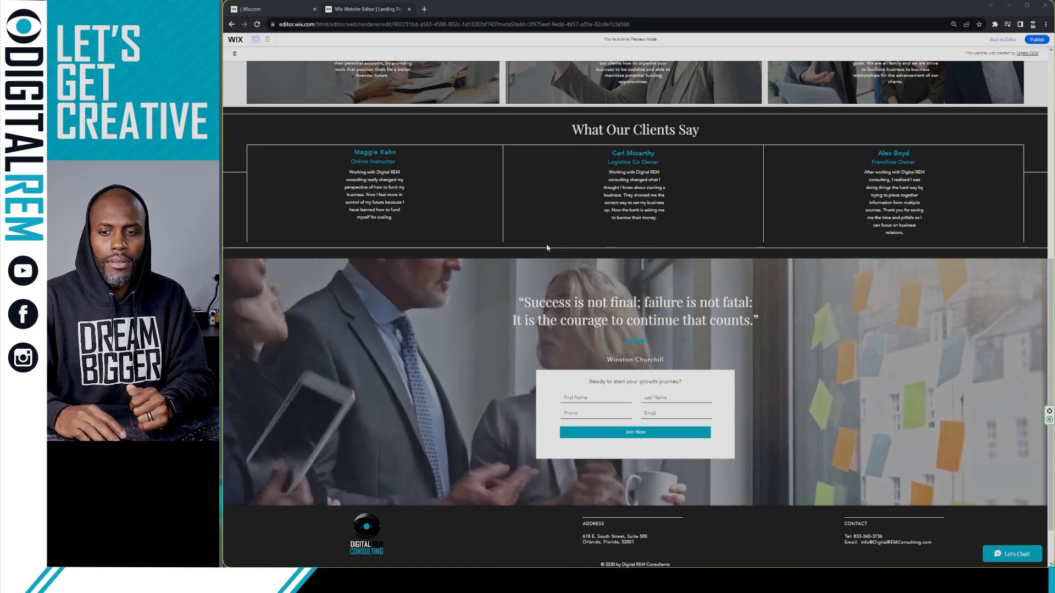
{"action": "scroll", "coordinate": [535, 276], "scroll_direction": "up", "scroll_amount": 8}
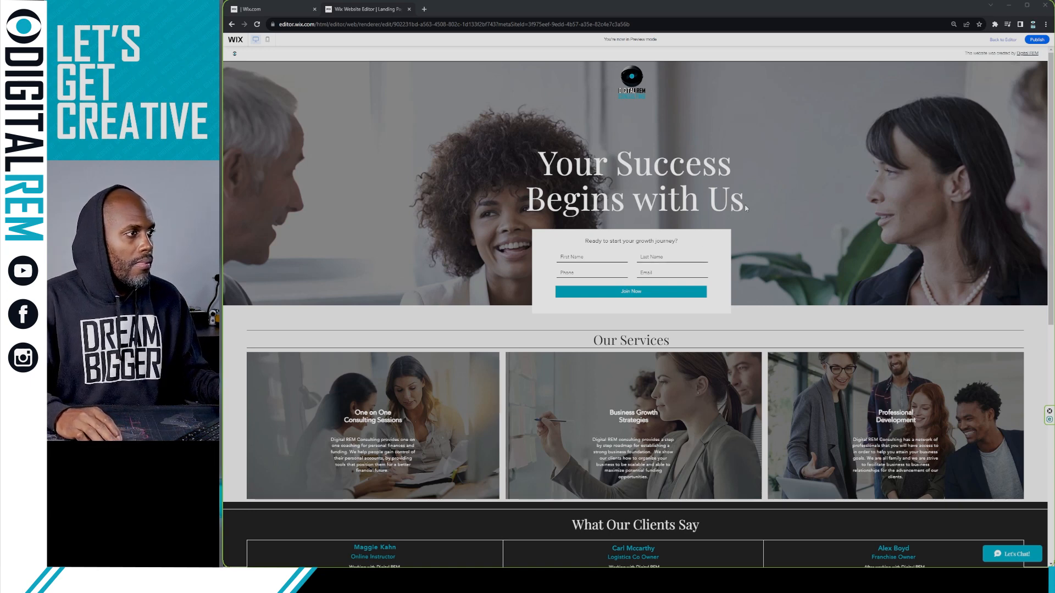
{"action": "scroll", "coordinate": [761, 183], "scroll_direction": "down", "scroll_amount": 4}
{"action": "scroll", "coordinate": [763, 184], "scroll_direction": "up", "scroll_amount": 1}
{"action": "scroll", "coordinate": [752, 198], "scroll_direction": "down", "scroll_amount": 3}
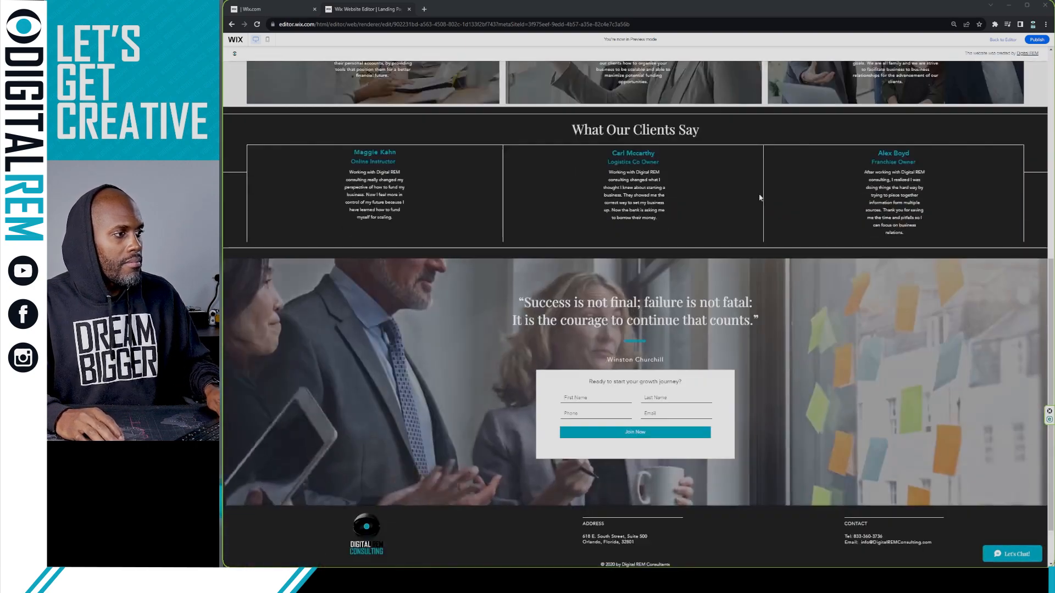
{"action": "scroll", "coordinate": [742, 214], "scroll_direction": "up", "scroll_amount": 5}
{"action": "scroll", "coordinate": [738, 219], "scroll_direction": "down", "scroll_amount": 6}
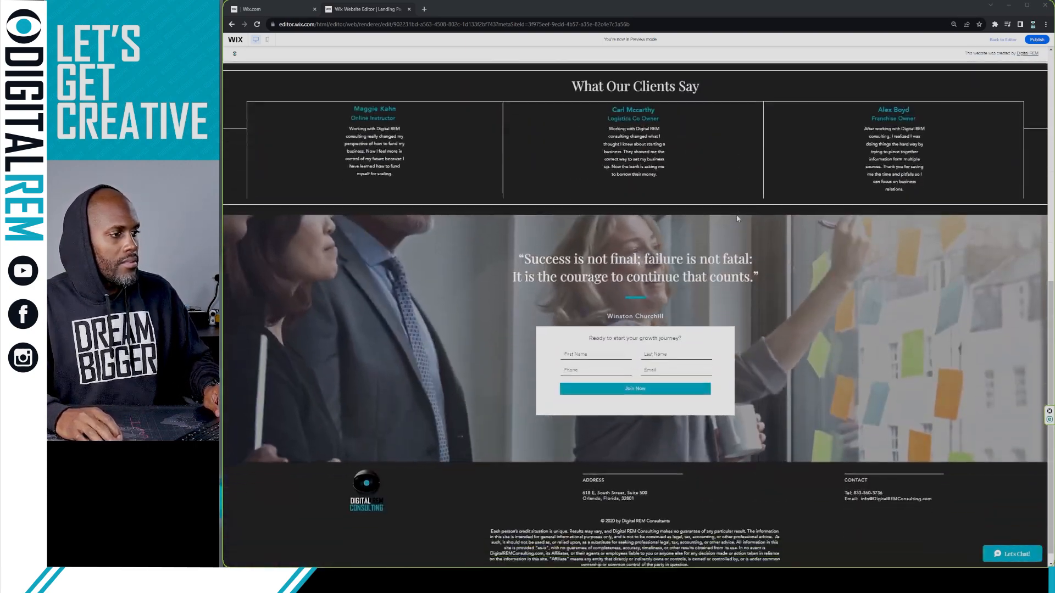
{"action": "scroll", "coordinate": [733, 224], "scroll_direction": "up", "scroll_amount": 8}
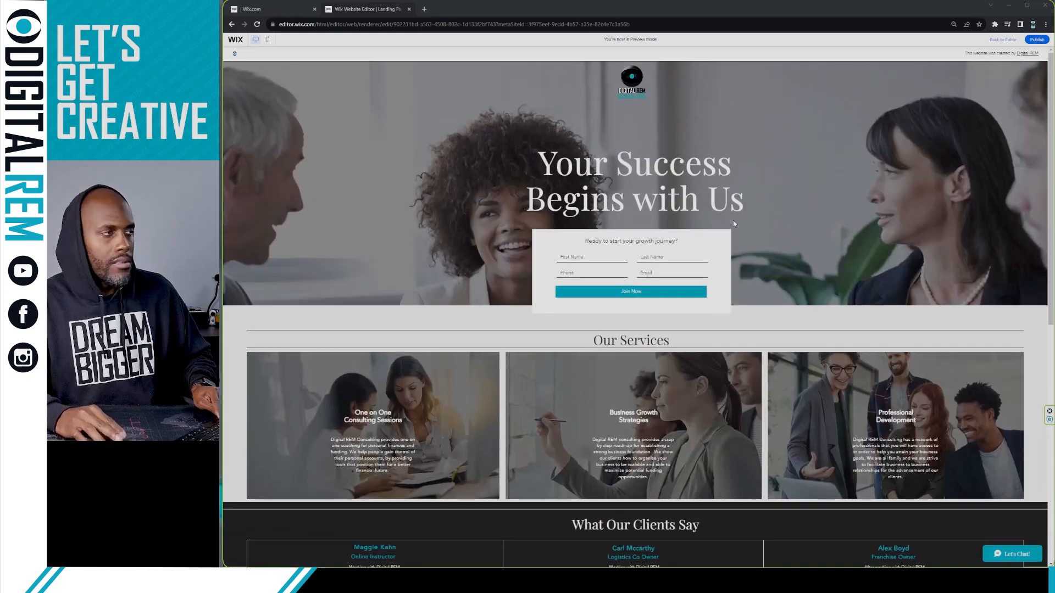
Step: Leave the preview and return to editing the landing page
{"action": "left_click", "coordinate": [997, 40]}
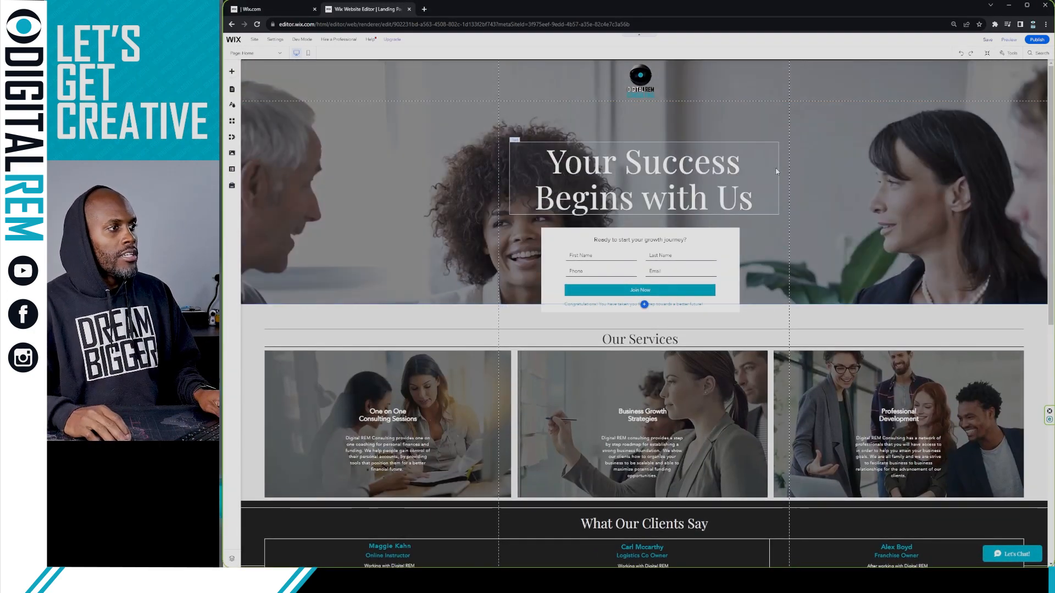
{"action": "scroll", "coordinate": [768, 167], "scroll_direction": "down", "scroll_amount": 1}
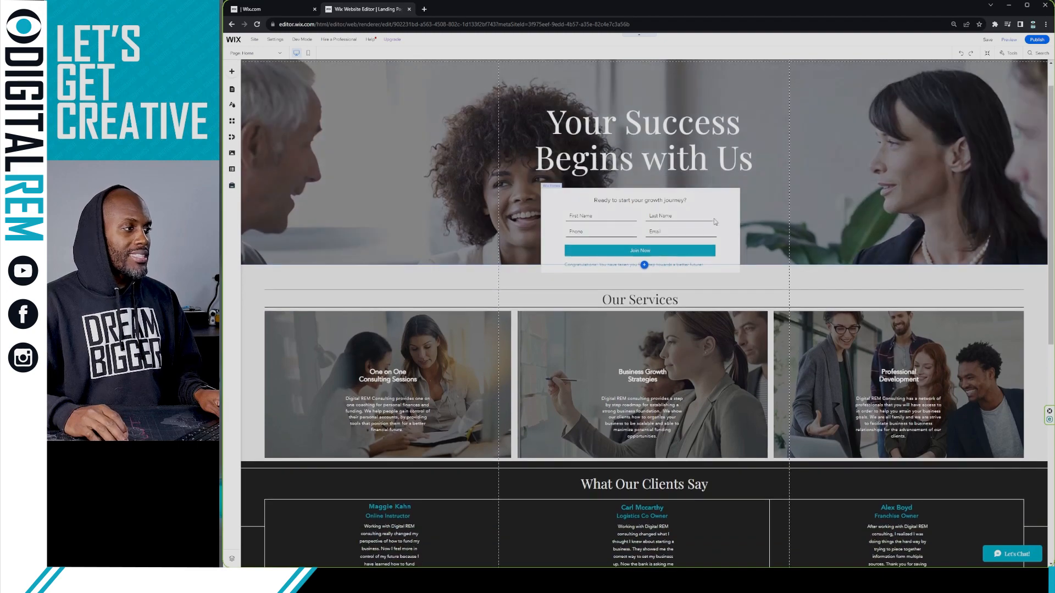
{"action": "left_click", "coordinate": [629, 222]}
{"action": "left_click", "coordinate": [637, 144]}
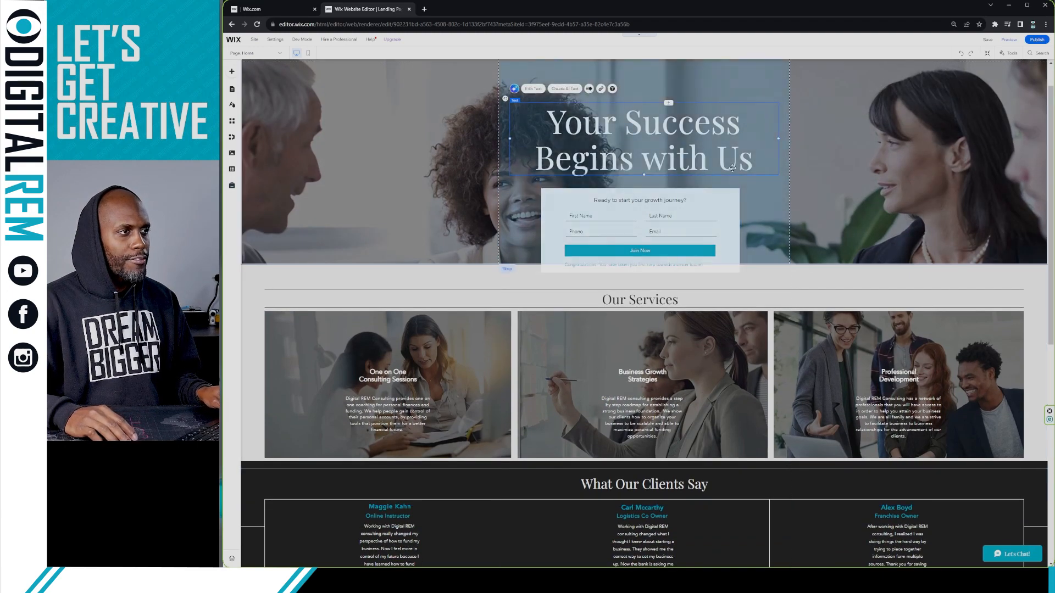
{"action": "mouse_move", "coordinate": [639, 116]}
{"action": "left_mouse_down"}
{"action": "mouse_move", "coordinate": [668, 107]}
{"action": "mouse_move", "coordinate": [637, 107]}
{"action": "left_mouse_up"}
{"action": "key", "text": "ctrl+z"}
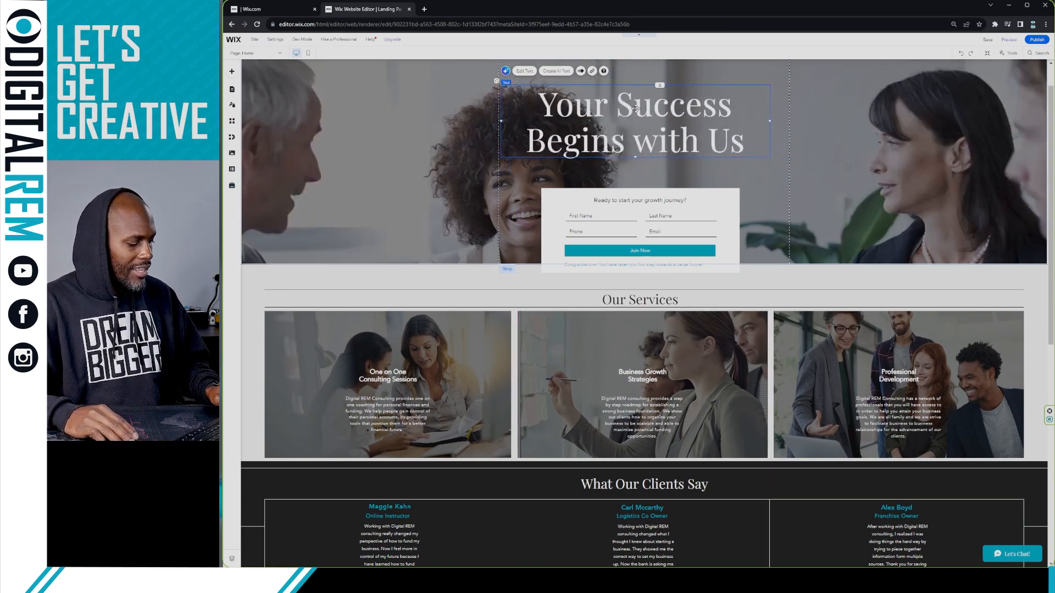
{"action": "key", "text": "ctrl+z"}
Step: Move the sign-up form up inside the hero strip and raise the "Your Success Begins with Us" heading above it
{"action": "left_click_drag", "start_coordinate": [652, 198], "coordinate": [653, 181]}
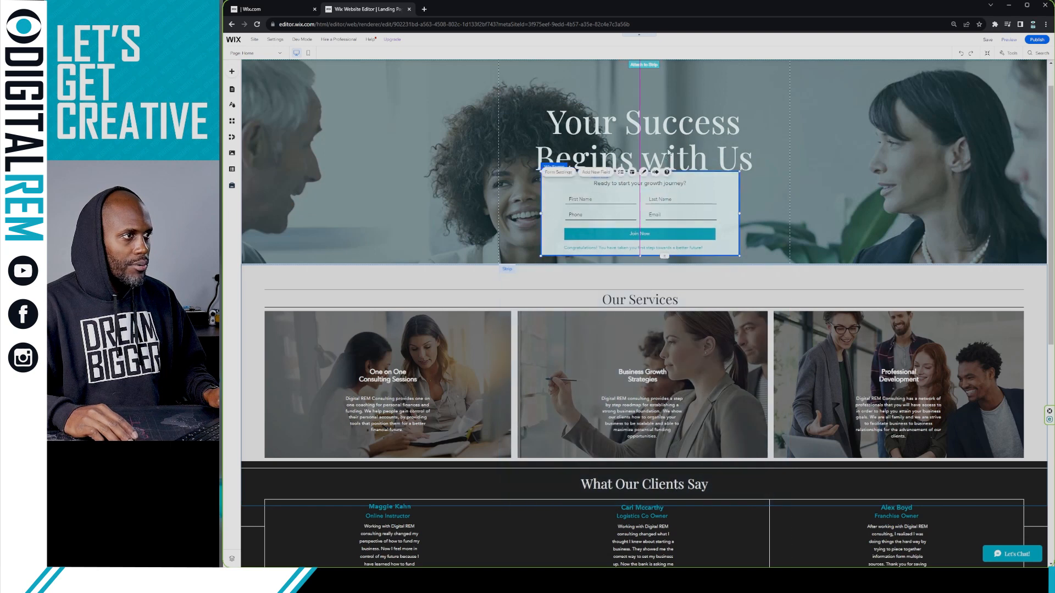
{"action": "left_click", "coordinate": [669, 135]}
{"action": "left_click_drag", "start_coordinate": [669, 136], "coordinate": [667, 129]}
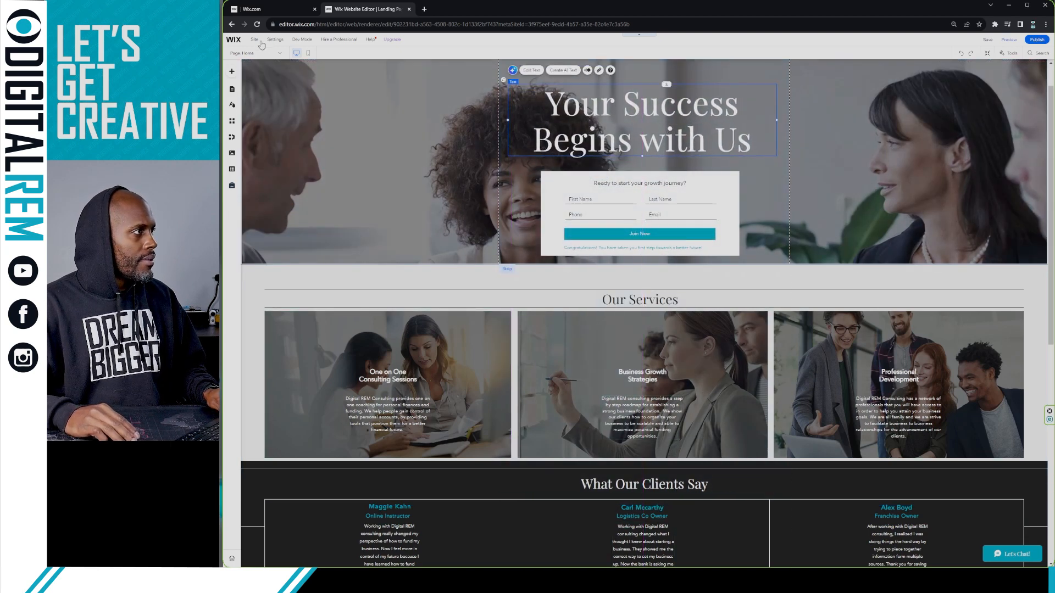
{"action": "mouse_move", "coordinate": [259, 40]}
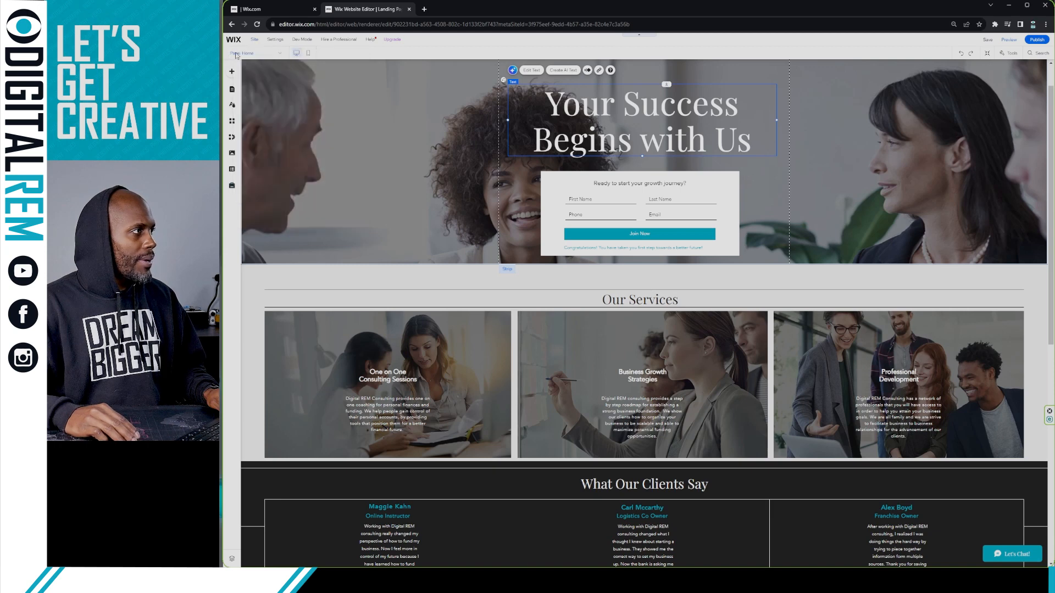
{"action": "left_click", "coordinate": [248, 53]}
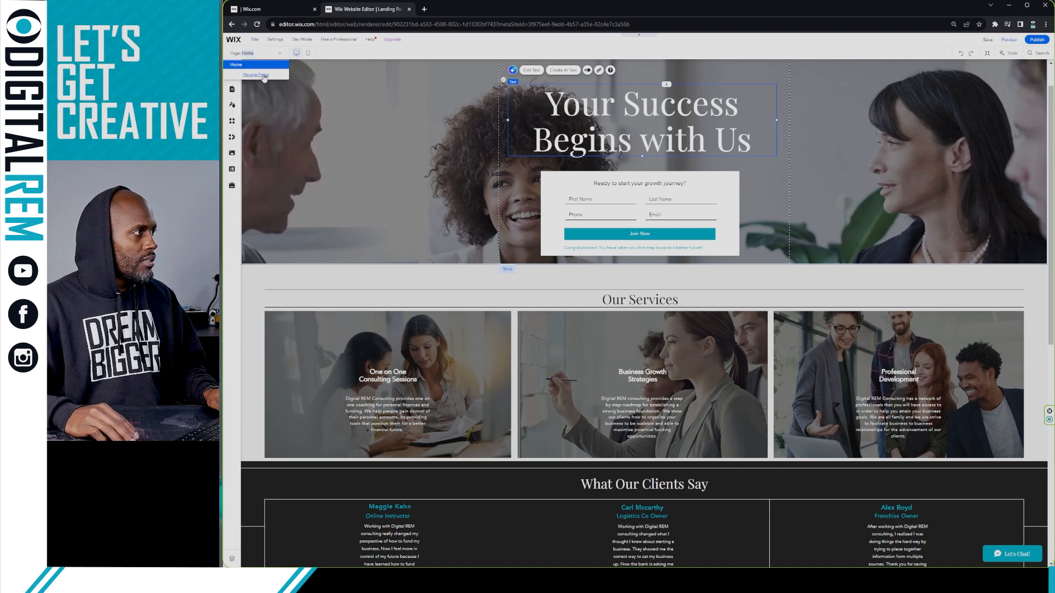
{"action": "left_click", "coordinate": [264, 76]}
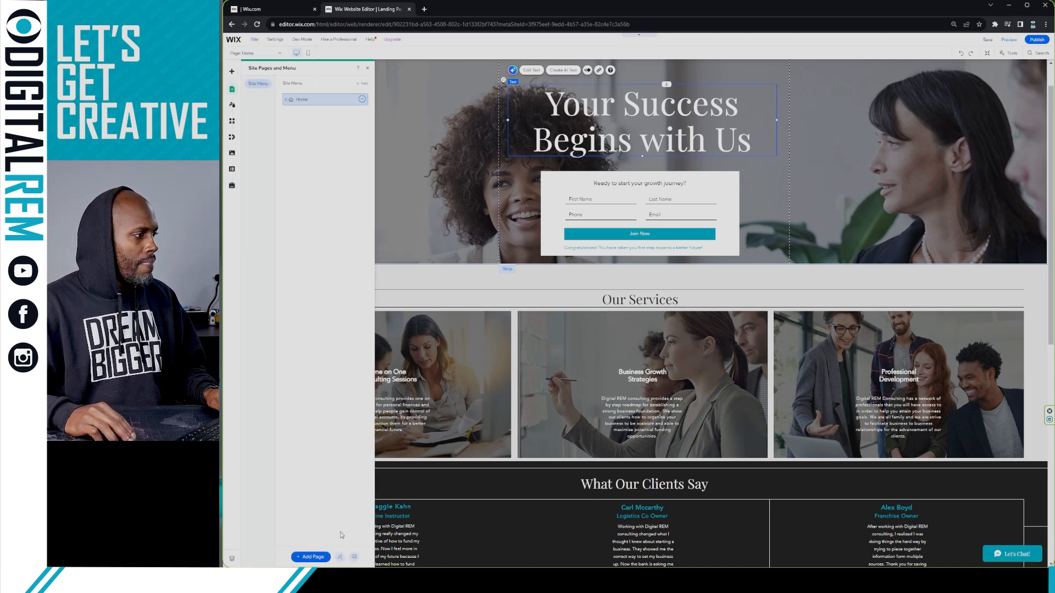
{"action": "left_click", "coordinate": [311, 556]}
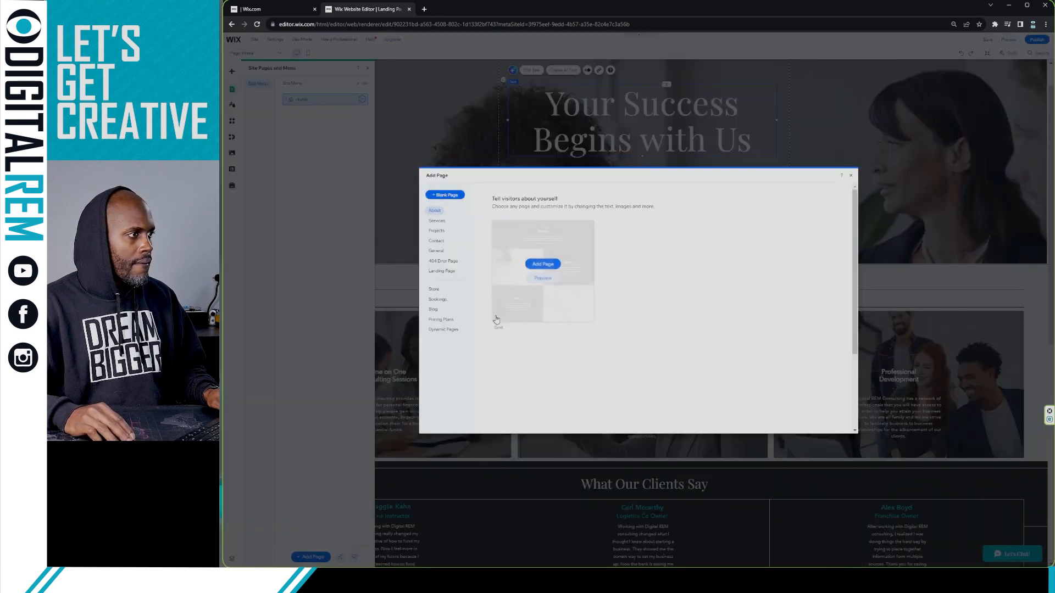
{"action": "left_click", "coordinate": [315, 224]}
{"action": "left_click", "coordinate": [367, 68]}
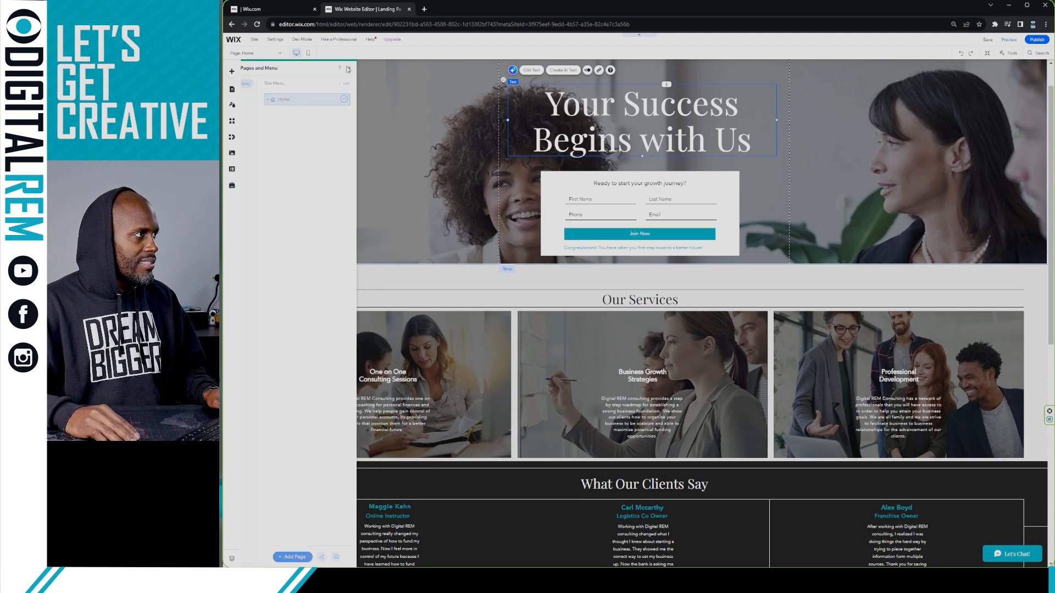
Step: Open the site's page management, start adding a page and show the Landing Page templates
{"action": "left_click", "coordinate": [263, 55]}
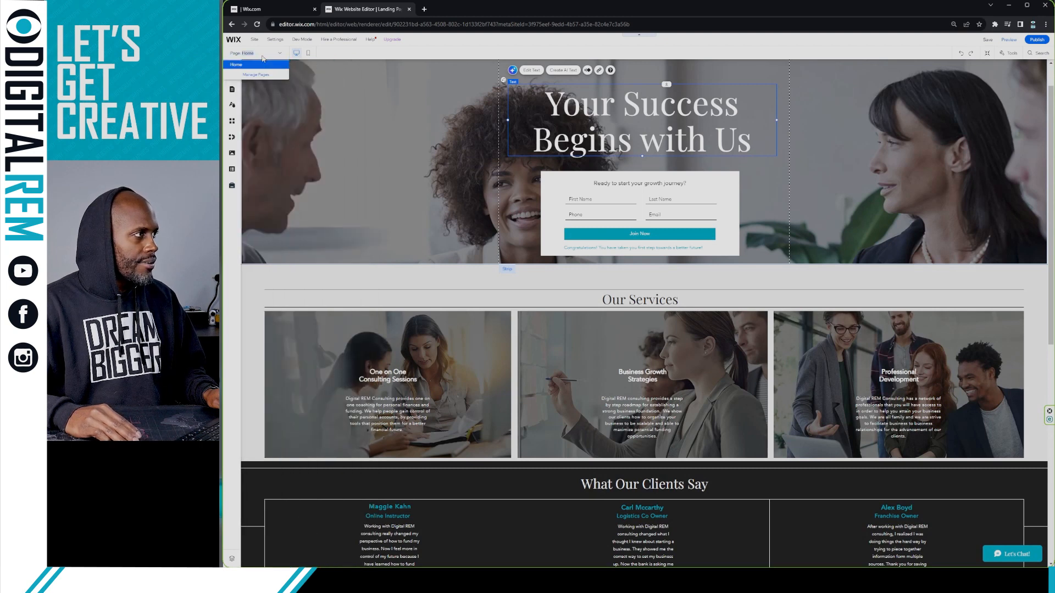
{"action": "left_click", "coordinate": [258, 75]}
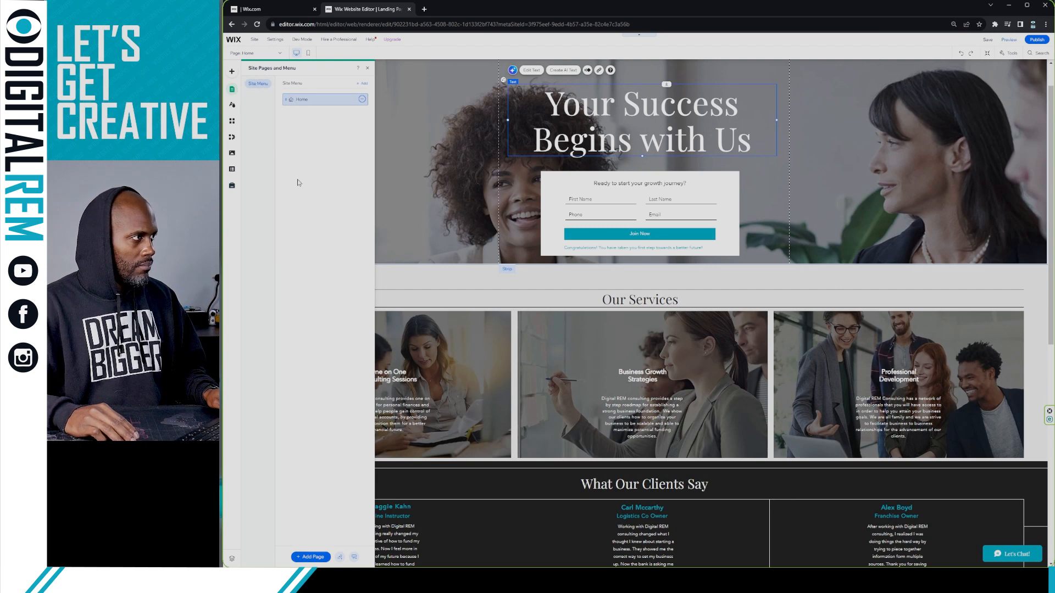
{"action": "left_click", "coordinate": [313, 557]}
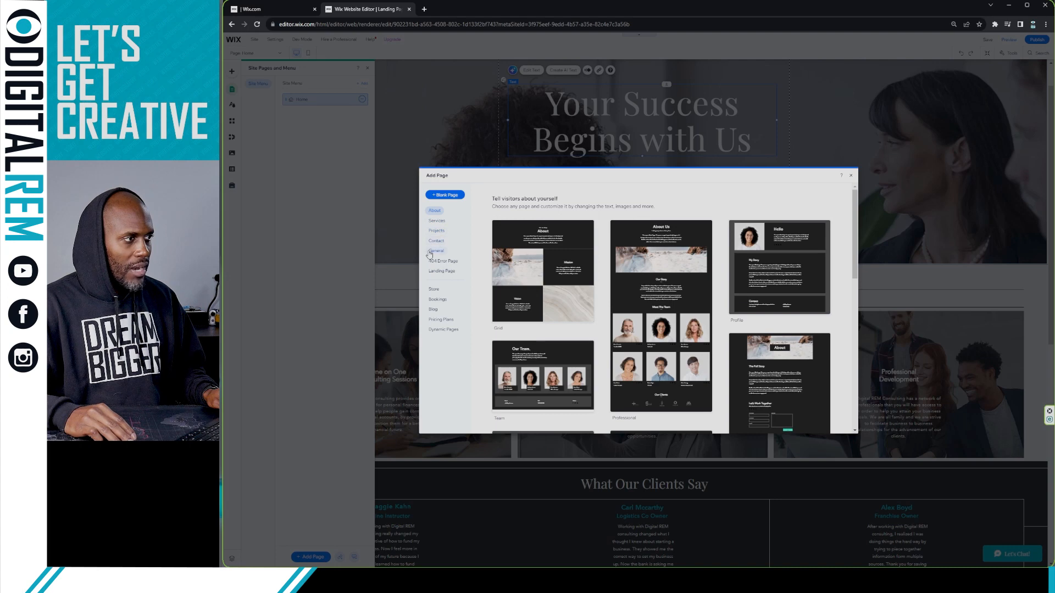
{"action": "left_click", "coordinate": [447, 273]}
Step: Compare the available landing page templates, including Coming soon, Lead collection, App landing page, Down for maintenance, Registration and Webinar registration
{"action": "mouse_move", "coordinate": [506, 269]}
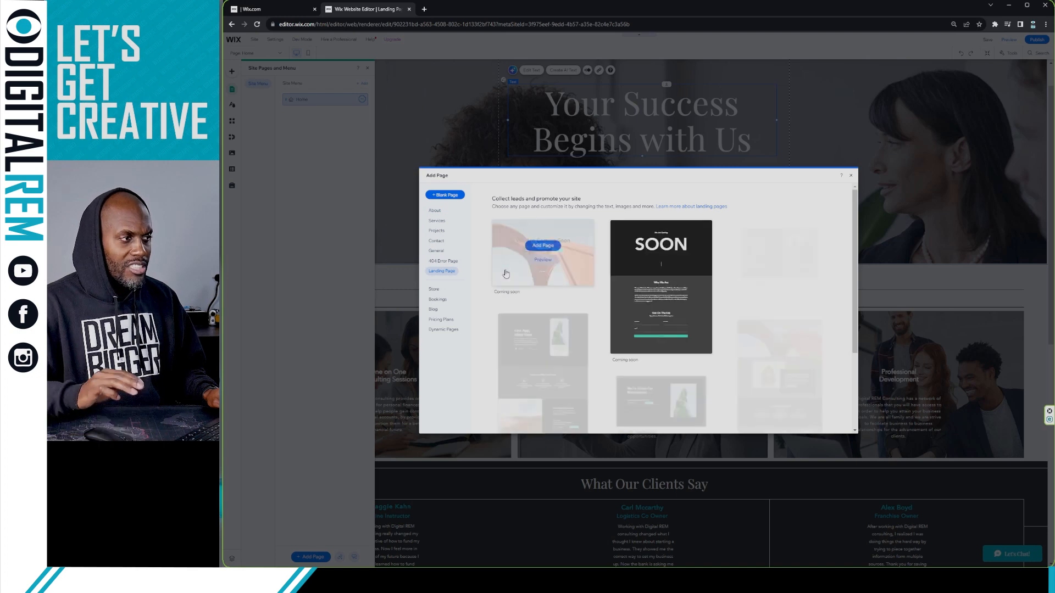
{"action": "mouse_move", "coordinate": [696, 252]}
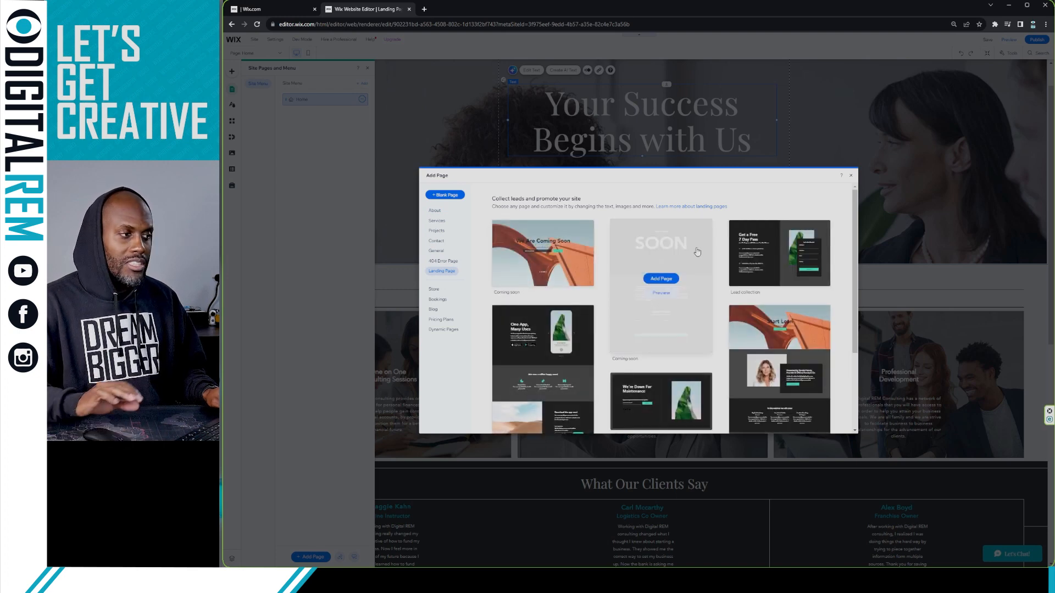
{"action": "scroll", "coordinate": [592, 266], "scroll_direction": "down", "scroll_amount": 2}
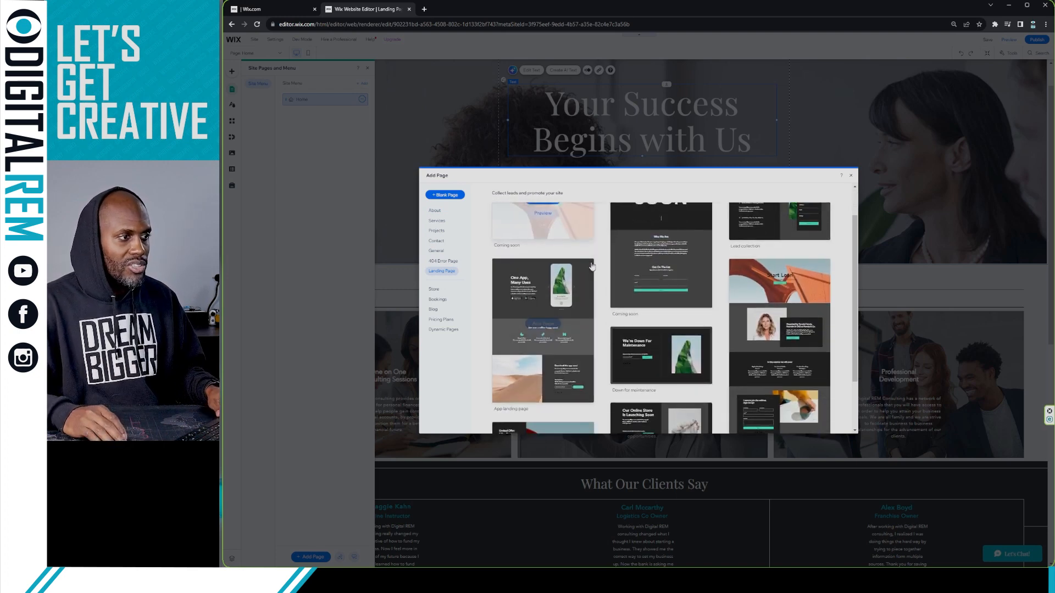
{"action": "scroll", "coordinate": [611, 257], "scroll_direction": "down", "scroll_amount": 3}
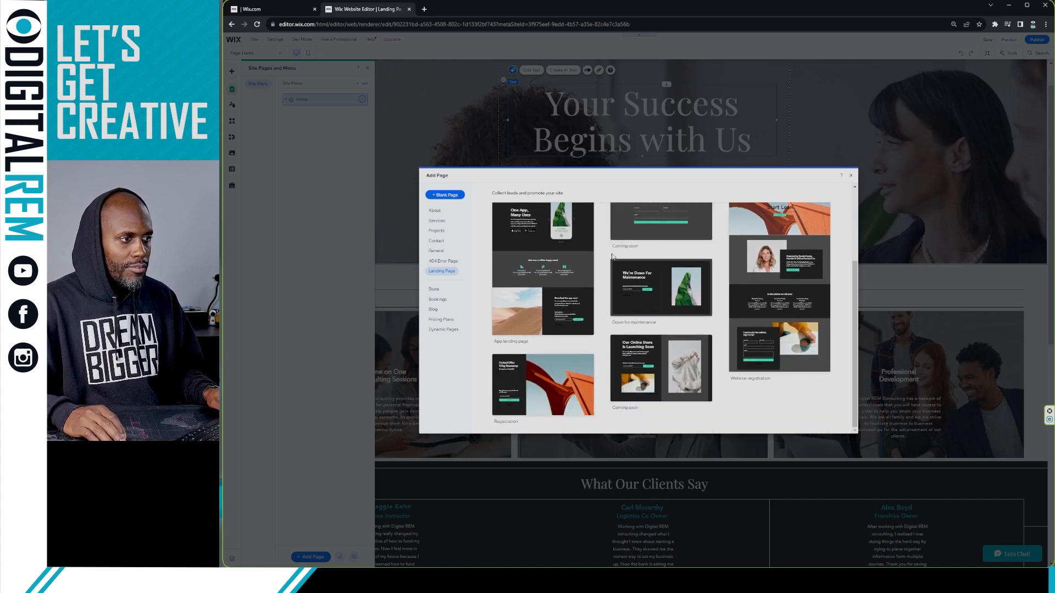
{"action": "scroll", "coordinate": [613, 256], "scroll_direction": "up", "scroll_amount": 5}
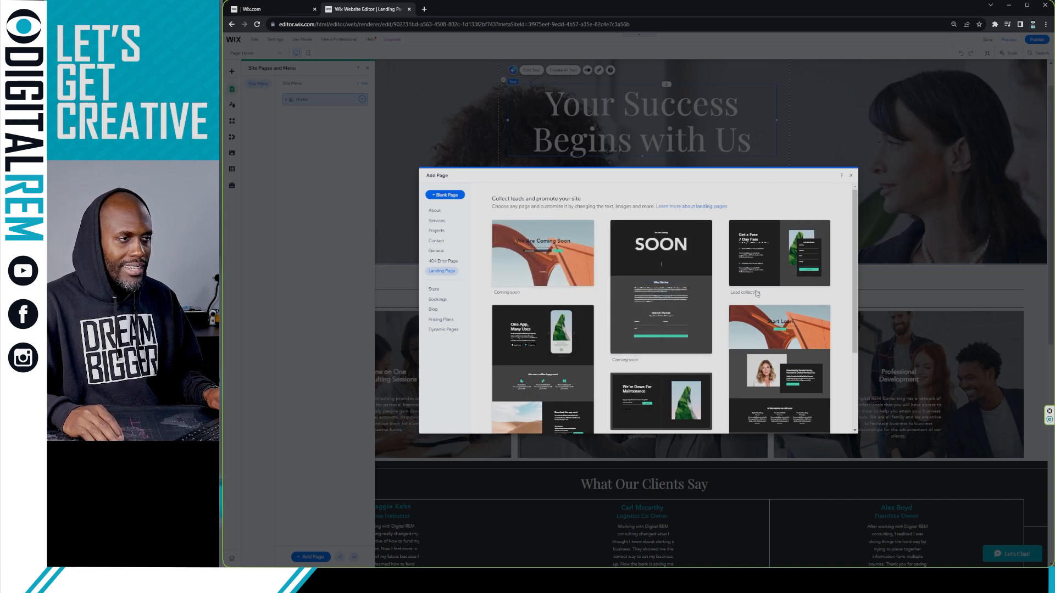
{"action": "scroll", "coordinate": [756, 295], "scroll_direction": "down", "scroll_amount": 5}
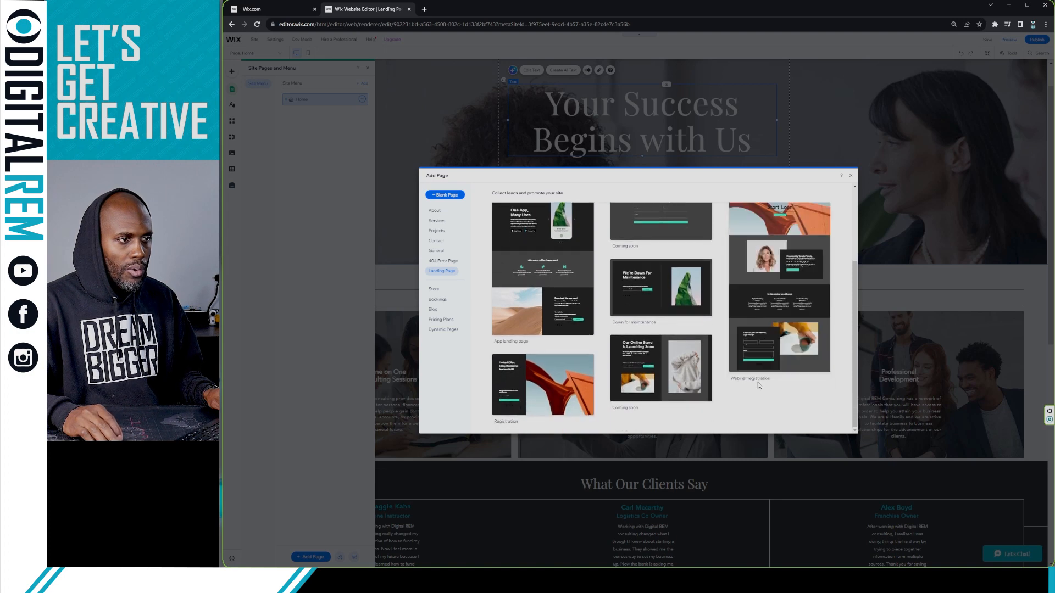
{"action": "mouse_move", "coordinate": [663, 308]}
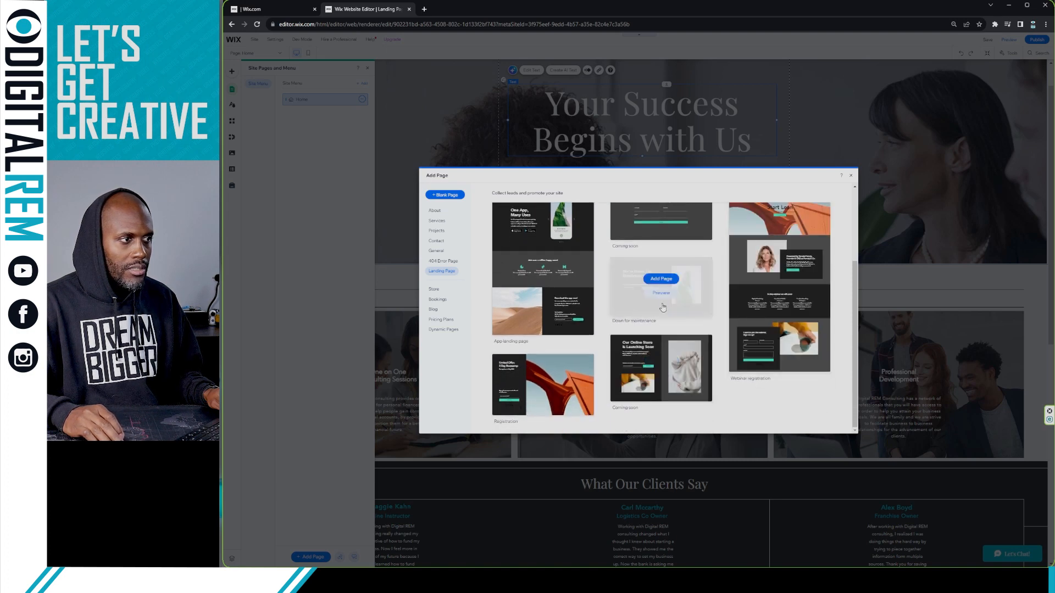
{"action": "mouse_move", "coordinate": [536, 379]}
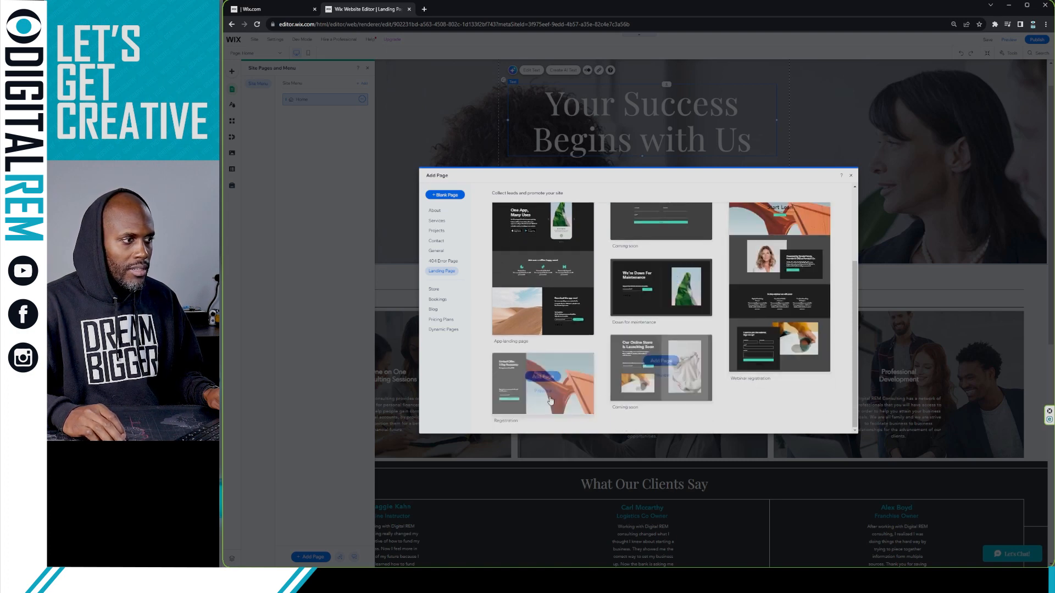
{"action": "mouse_move", "coordinate": [551, 309]}
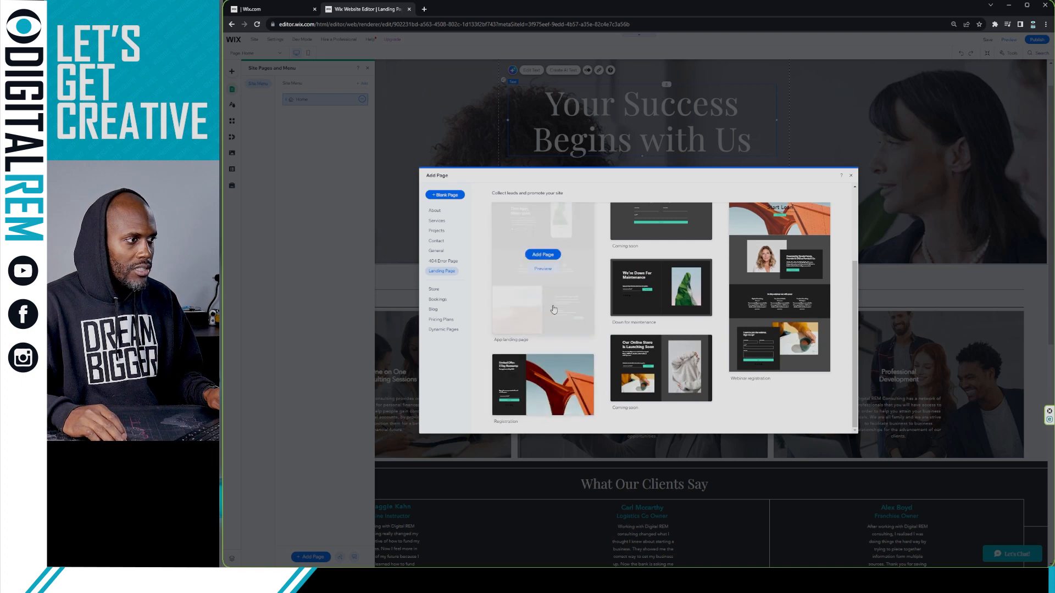
{"action": "scroll", "coordinate": [569, 306], "scroll_direction": "up", "scroll_amount": 3}
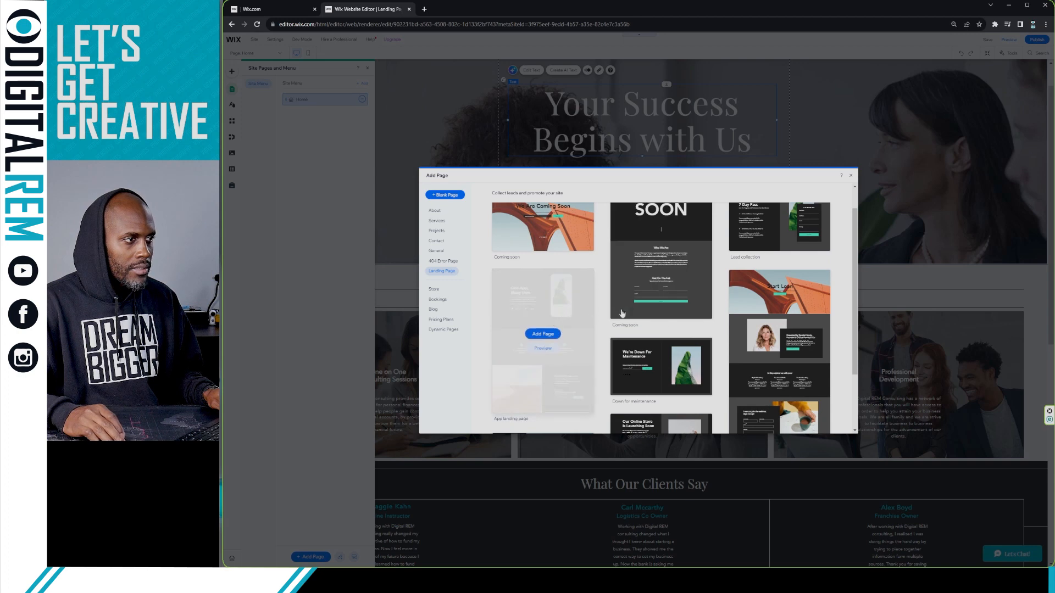
{"action": "scroll", "coordinate": [690, 307], "scroll_direction": "up", "scroll_amount": 1}
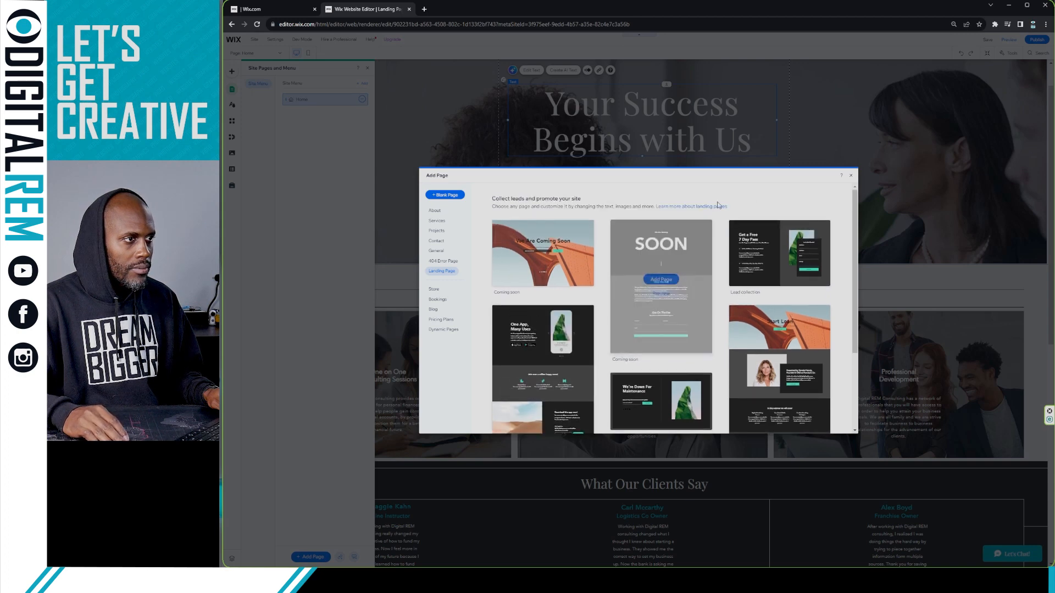
{"action": "scroll", "coordinate": [697, 234], "scroll_direction": "down", "scroll_amount": 3}
{"action": "scroll", "coordinate": [697, 236], "scroll_direction": "up", "scroll_amount": 3}
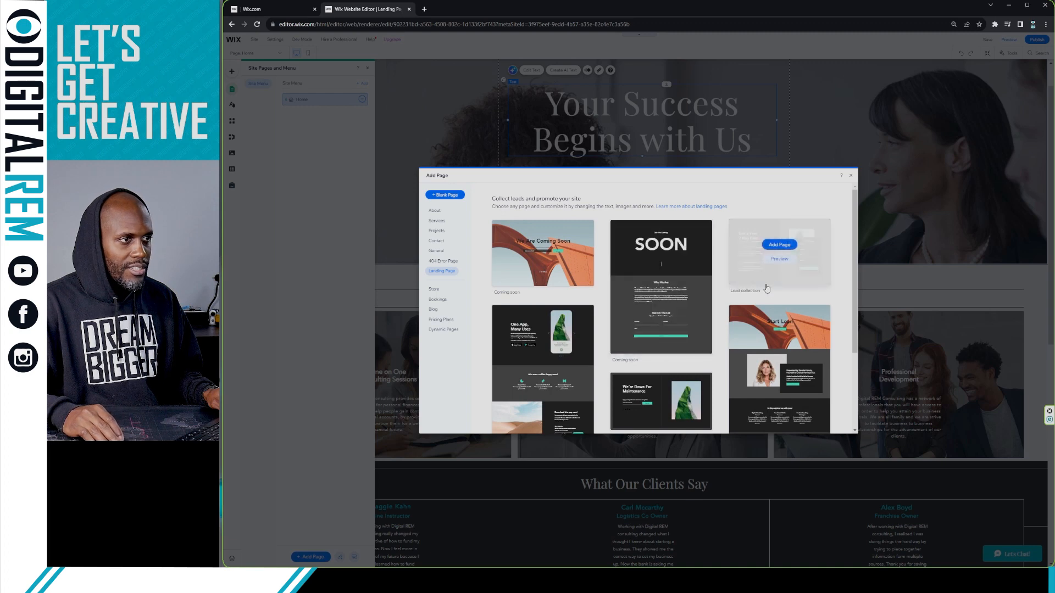
Step: Add a new page to the site from the Webinar registration landing page template
{"action": "mouse_move", "coordinate": [791, 312]}
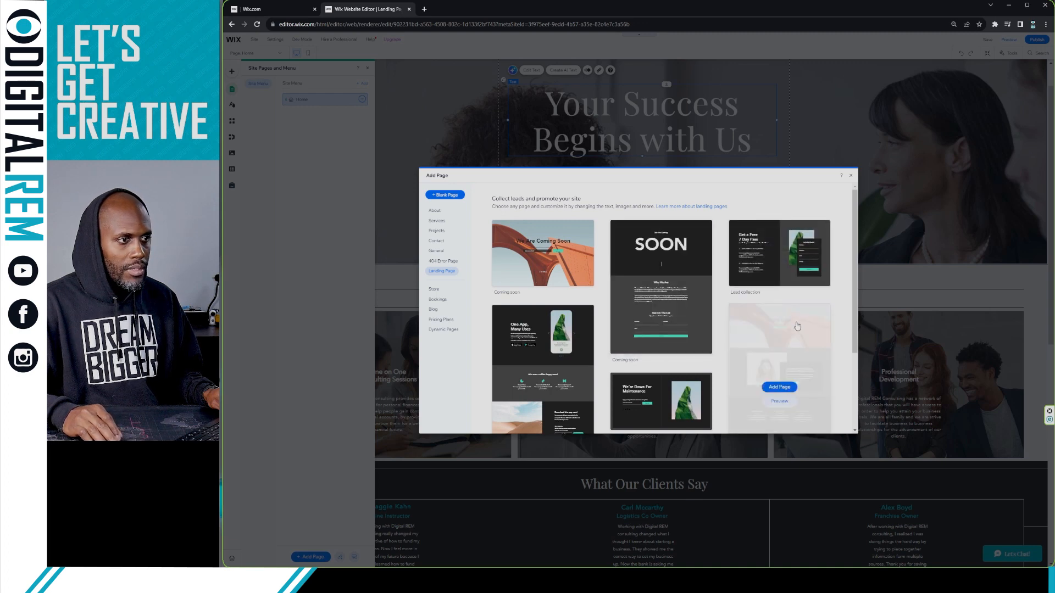
{"action": "scroll", "coordinate": [780, 321], "scroll_direction": "down", "scroll_amount": 2}
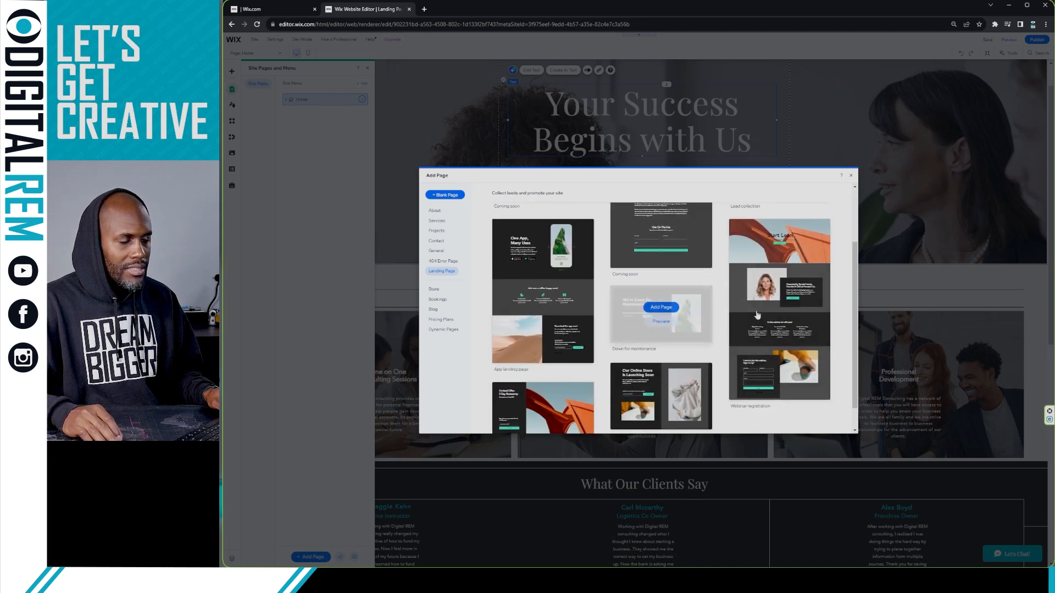
{"action": "mouse_move", "coordinate": [810, 373]}
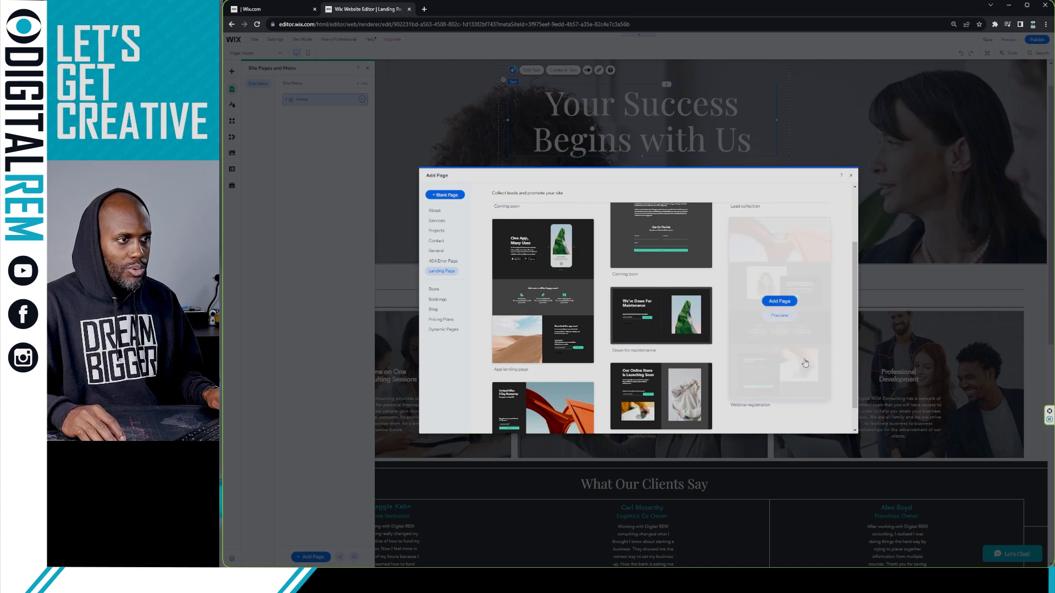
{"action": "left_click", "coordinate": [779, 301]}
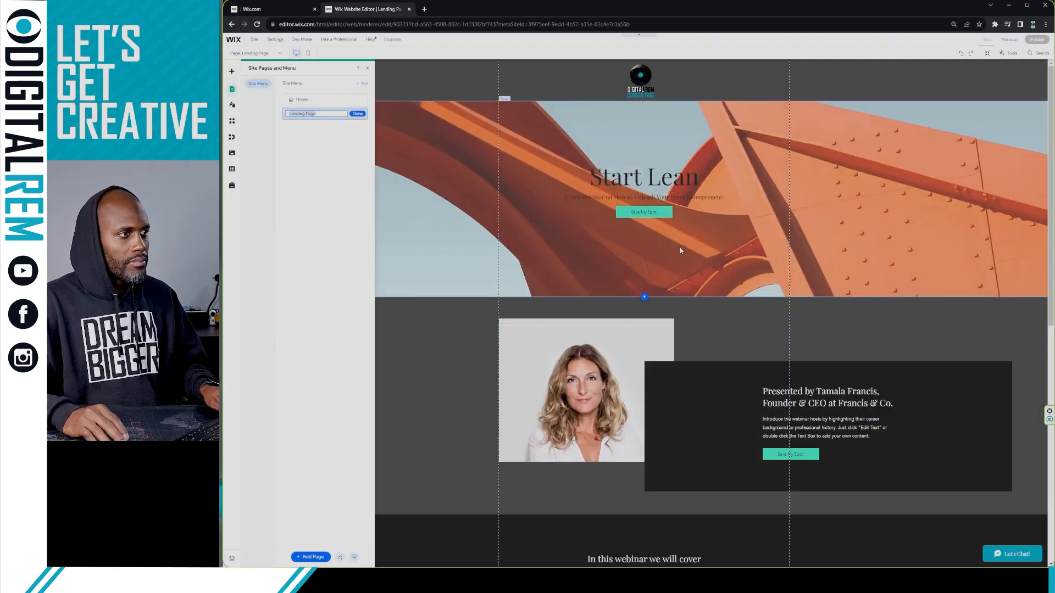
Step: Close the site page list and review the new landing page from the hero down to the sign-up form and footer
{"action": "left_click", "coordinate": [875, 311]}
{"action": "scroll", "coordinate": [576, 298], "scroll_direction": "down", "scroll_amount": 5}
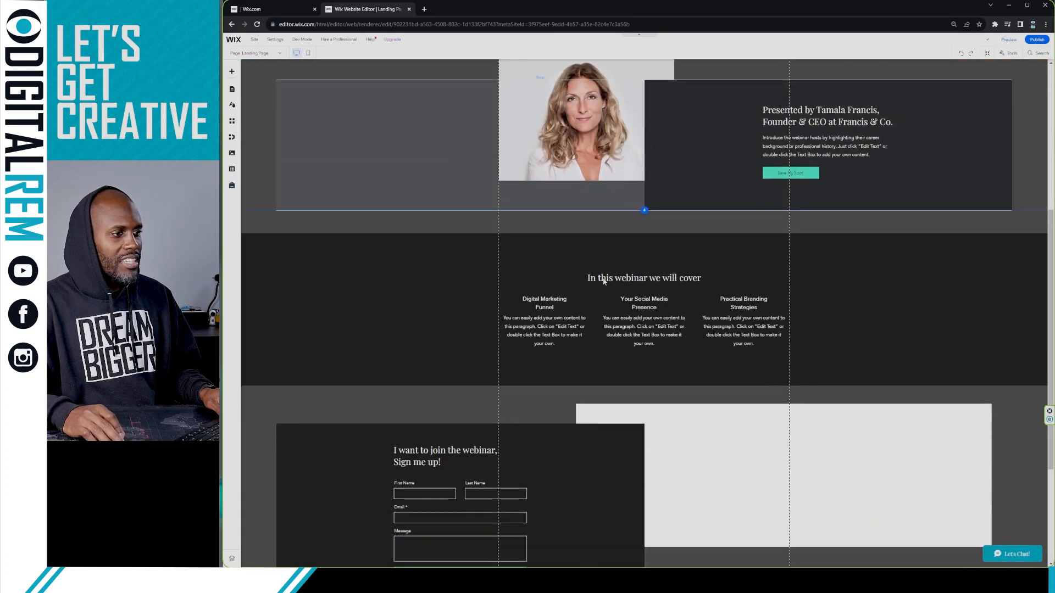
{"action": "scroll", "coordinate": [604, 281], "scroll_direction": "down", "scroll_amount": 3}
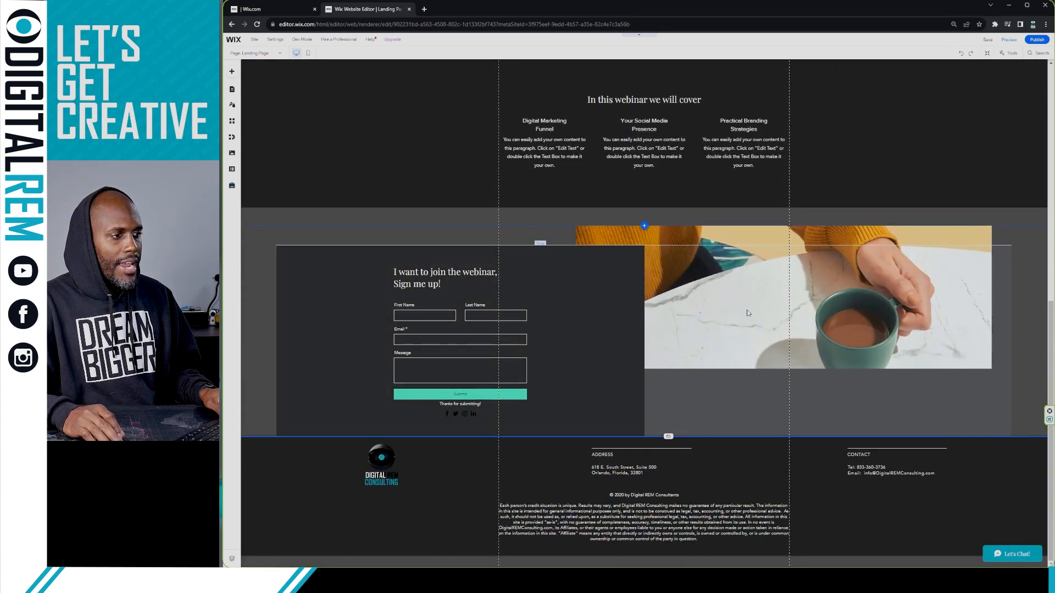
{"action": "scroll", "coordinate": [762, 316], "scroll_direction": "up", "scroll_amount": 5}
{"action": "scroll", "coordinate": [762, 315], "scroll_direction": "up", "scroll_amount": 3}
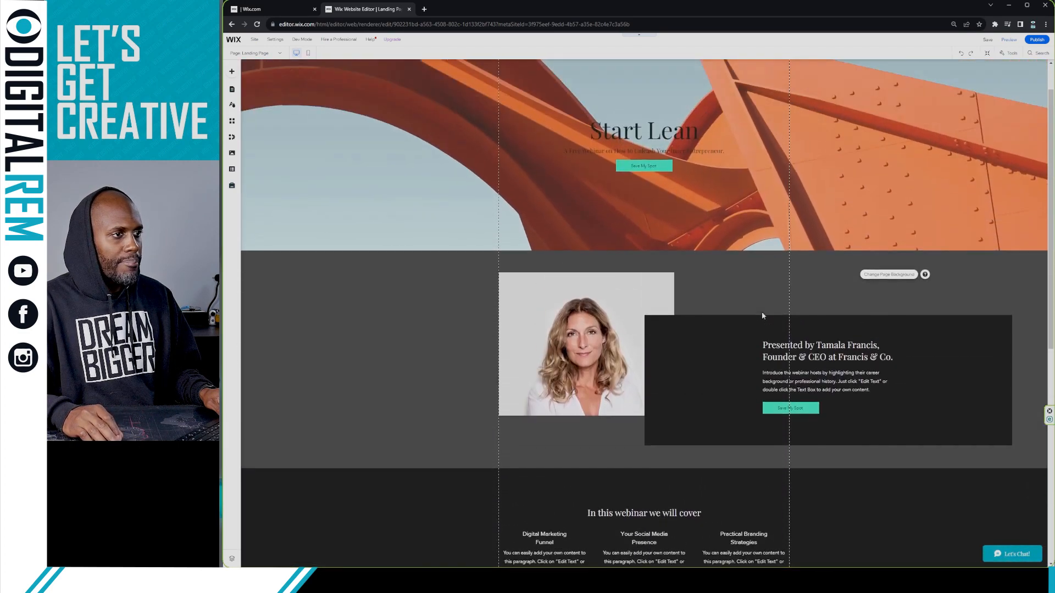
Step: Replace the "Start Lean" heading in the hero strip with "Company Name"
{"action": "left_click", "coordinate": [652, 178]}
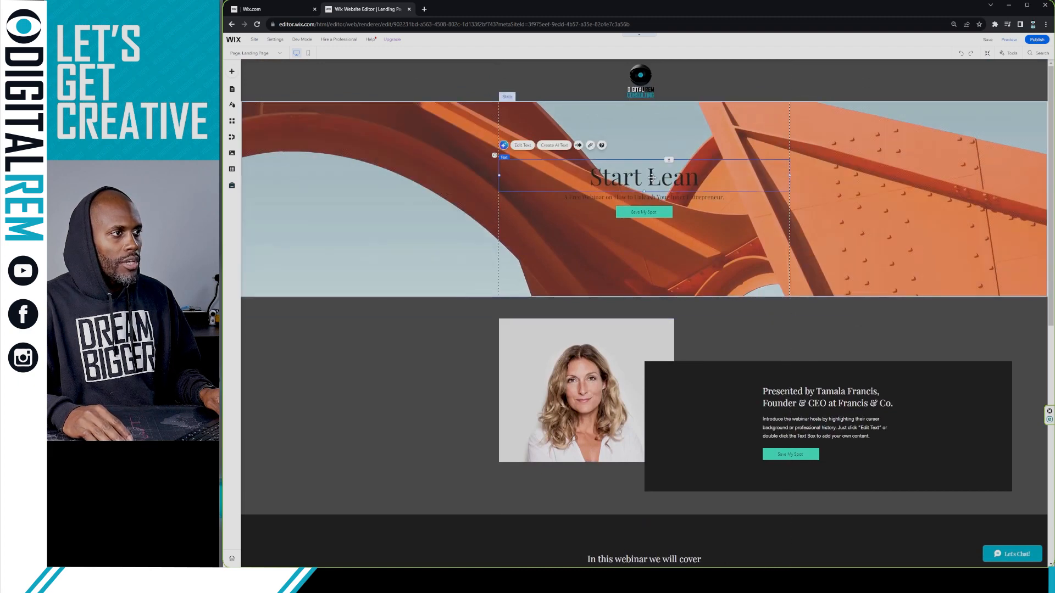
{"action": "double_click", "coordinate": [652, 179]}
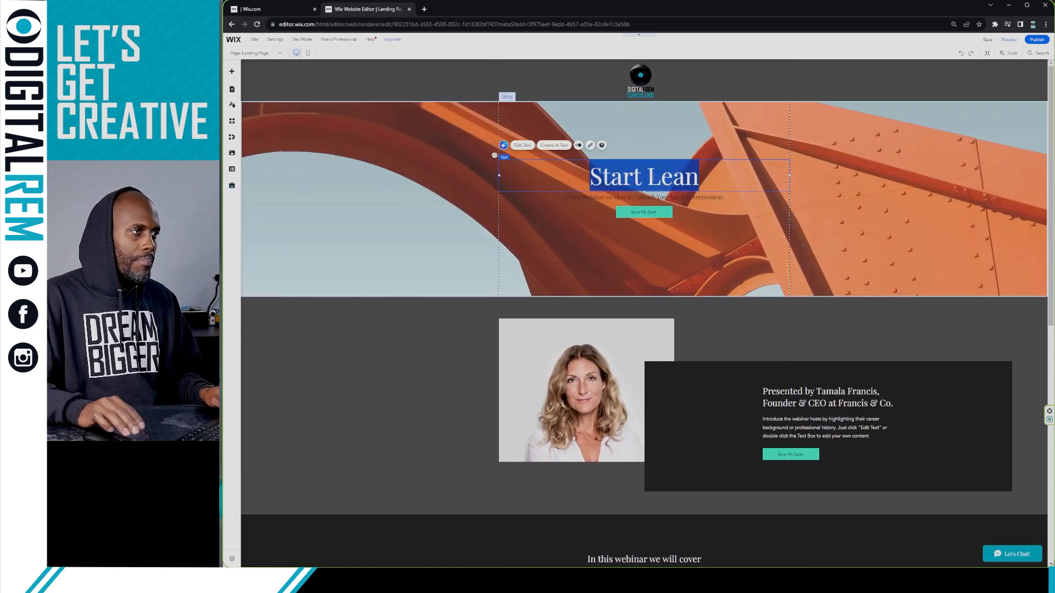
{"action": "type", "text": "Compan"}
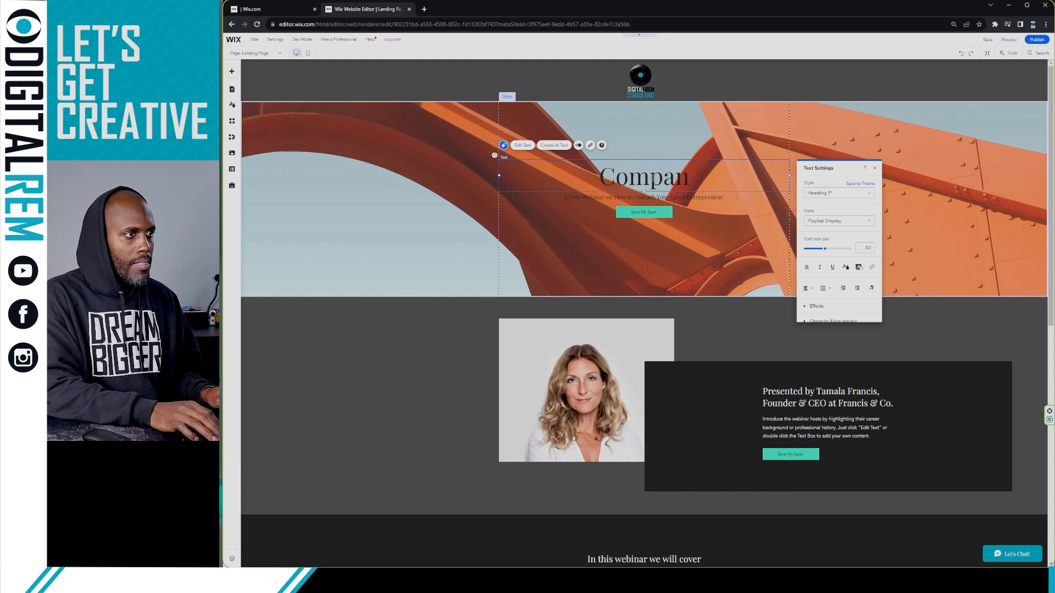
{"action": "type", "text": "y Nam"}
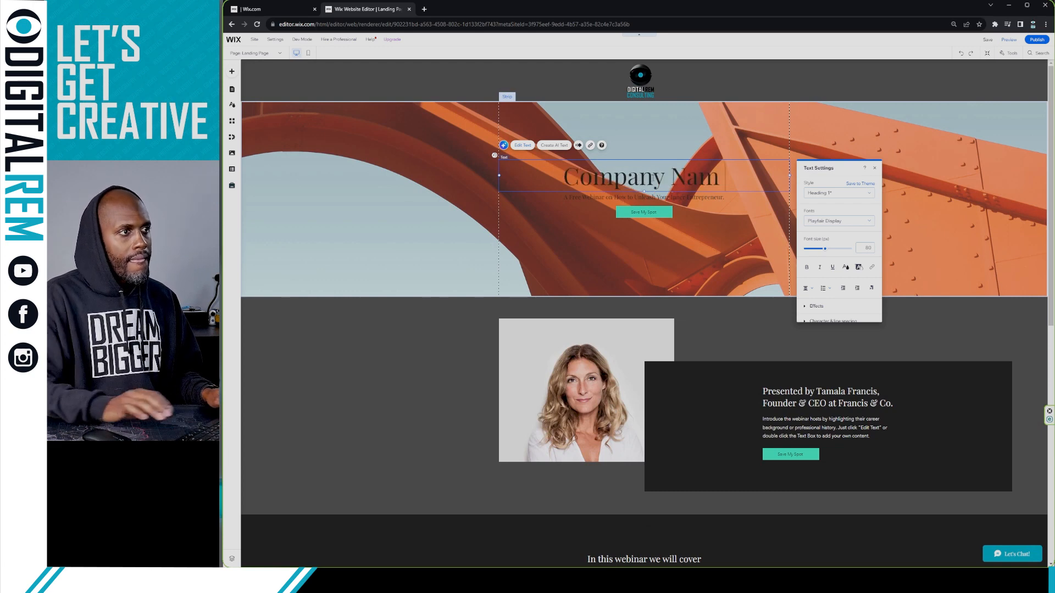
{"action": "type", "text": "e"}
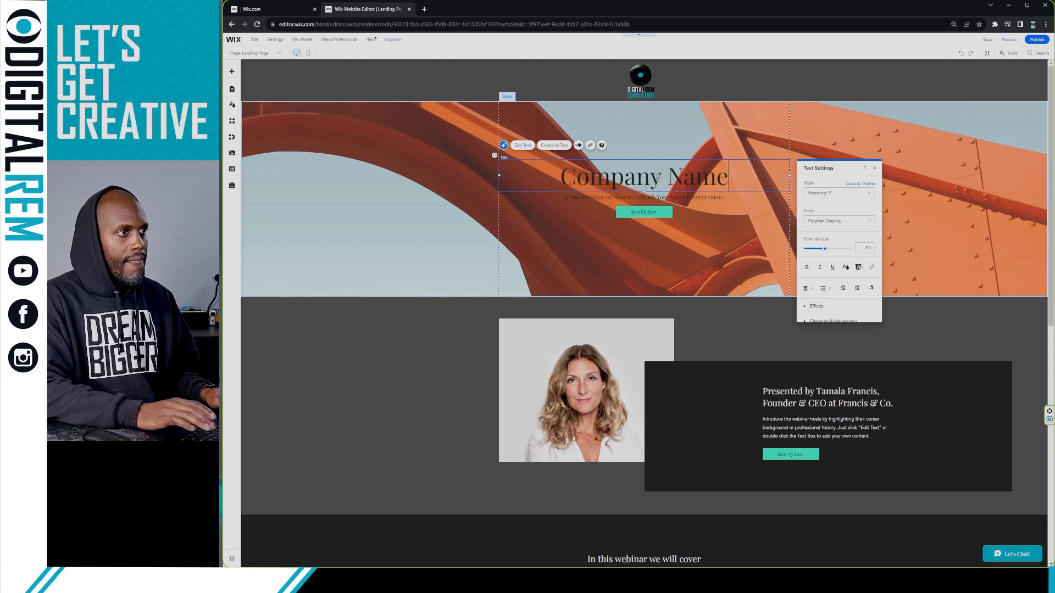
Step: Replace the webinar subtitle under the hero heading with "Insert your tagline here" and leave text editing
{"action": "double_click", "coordinate": [637, 195]}
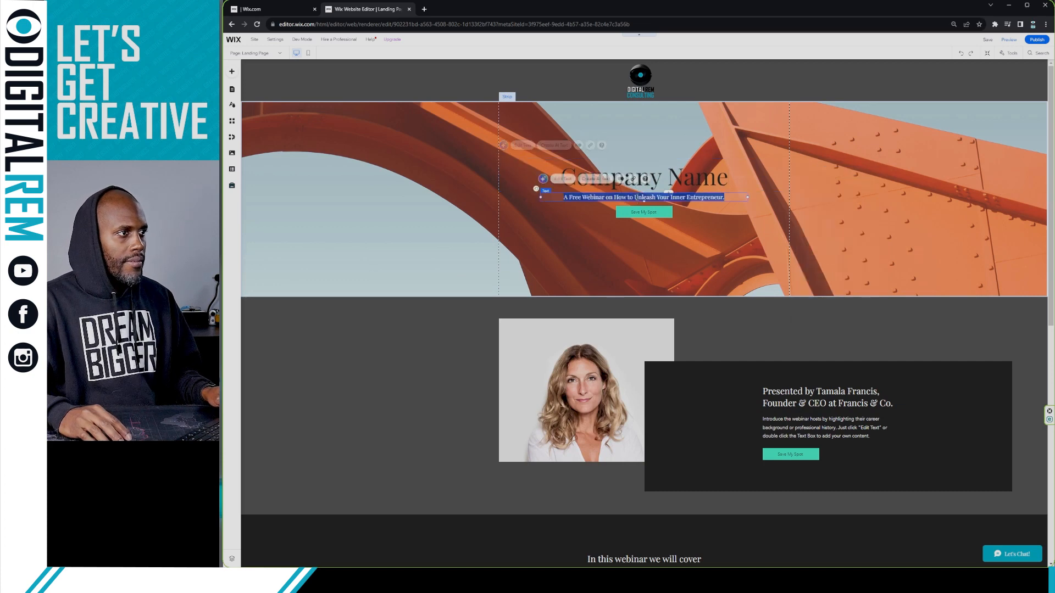
{"action": "key", "text": "BackSpace"}
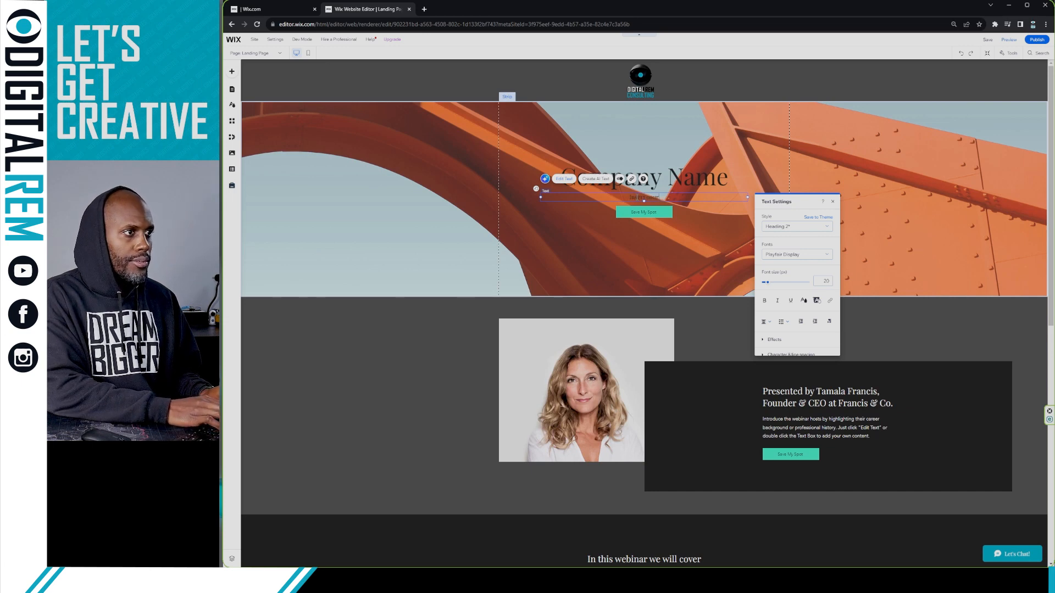
{"action": "type", "text": "Insert your tagline he"}
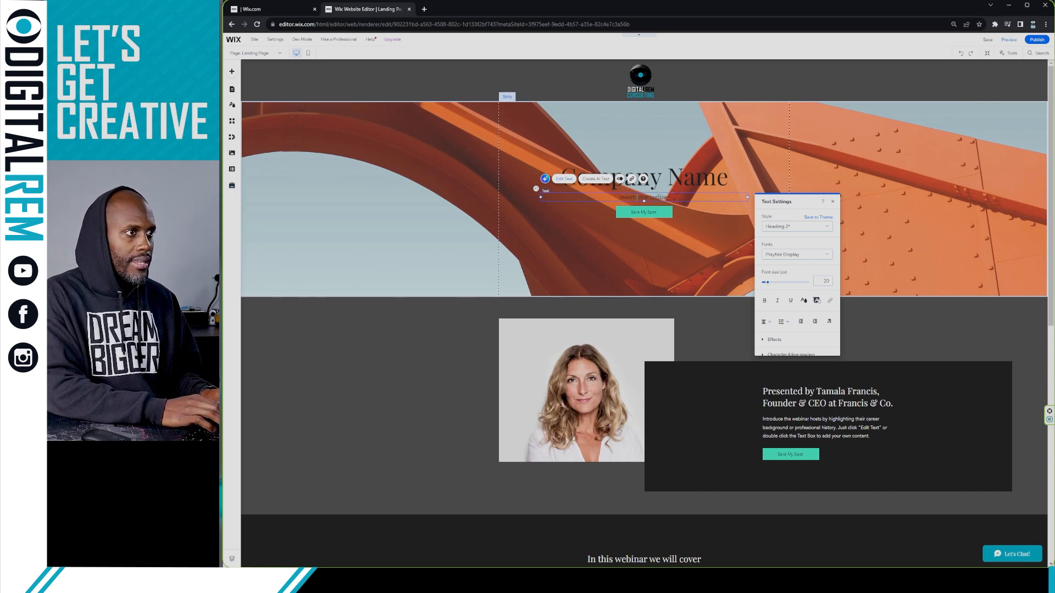
{"action": "type", "text": "re"}
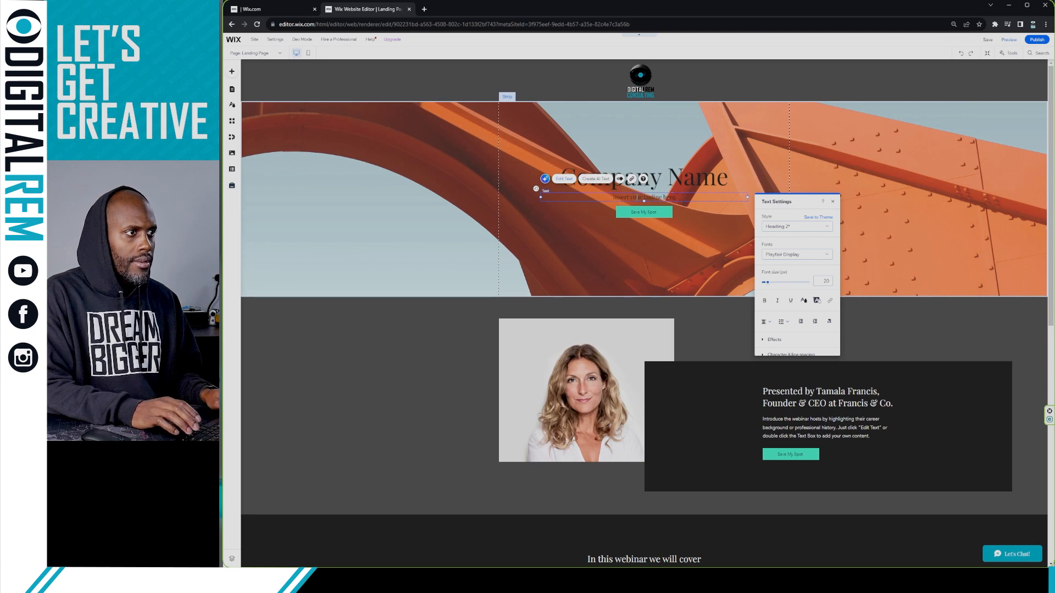
{"action": "left_click", "coordinate": [625, 226]}
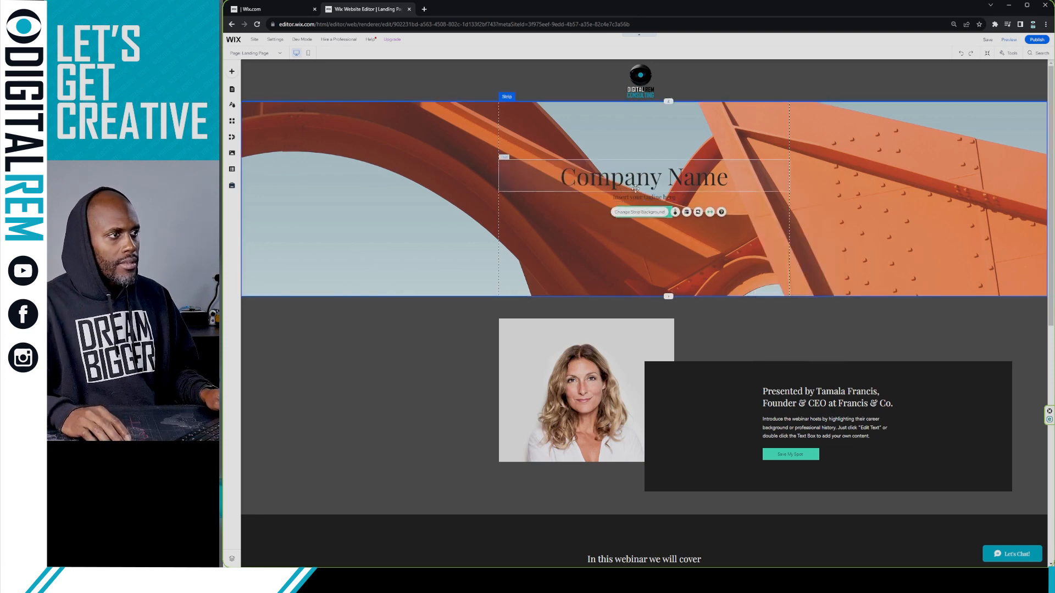
{"action": "left_click", "coordinate": [697, 309]}
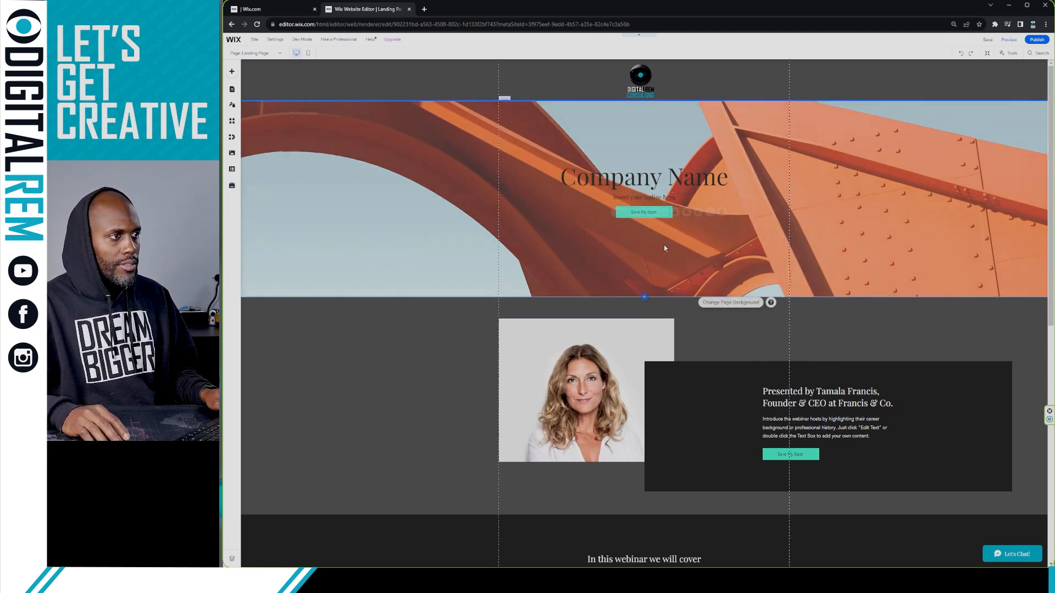
Step: Check the link options of the hero's "Save My Spot" button, leave its link as it is and deselect the button
{"action": "left_click", "coordinate": [641, 212]}
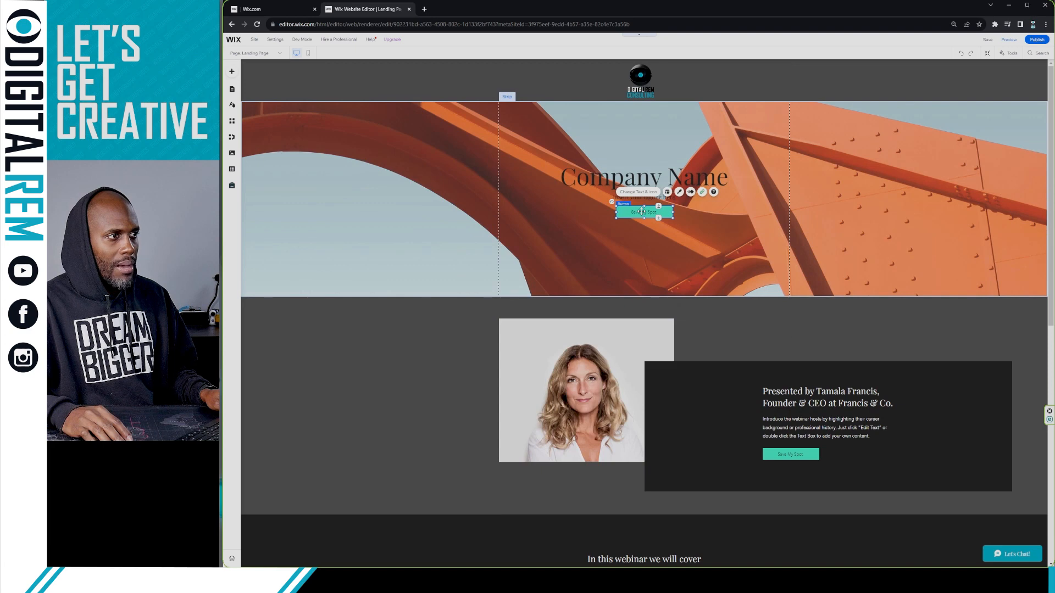
{"action": "left_click", "coordinate": [703, 193]}
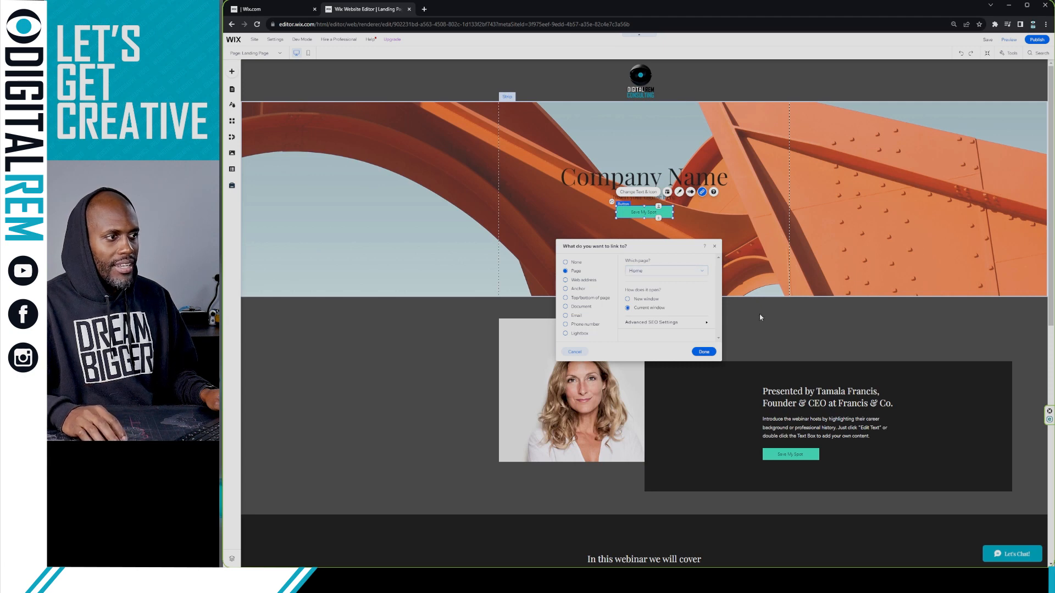
{"action": "left_click", "coordinate": [715, 246]}
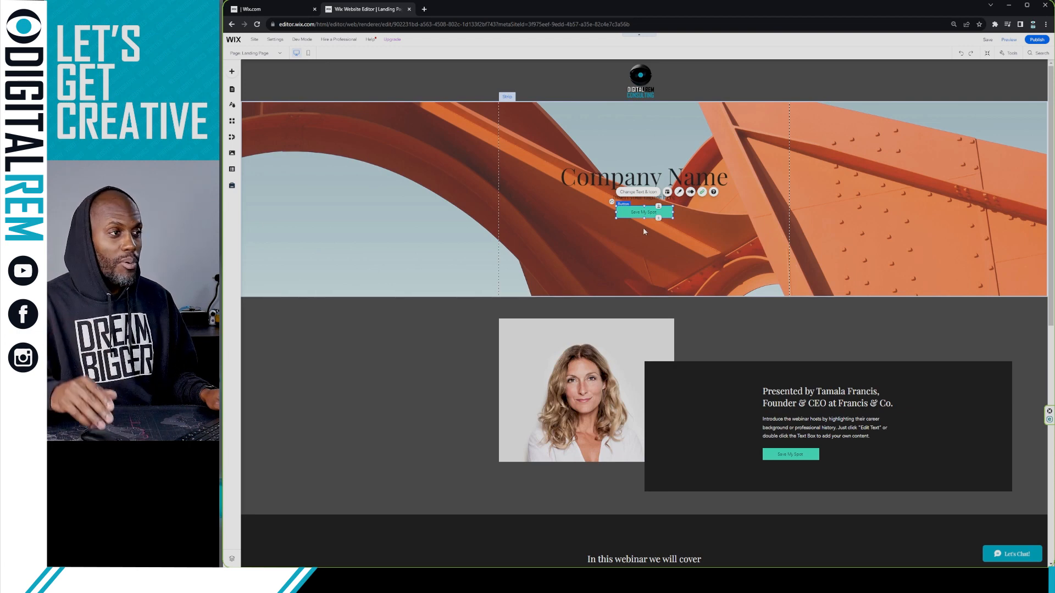
{"action": "left_click", "coordinate": [721, 327]}
{"action": "left_click", "coordinate": [841, 333]}
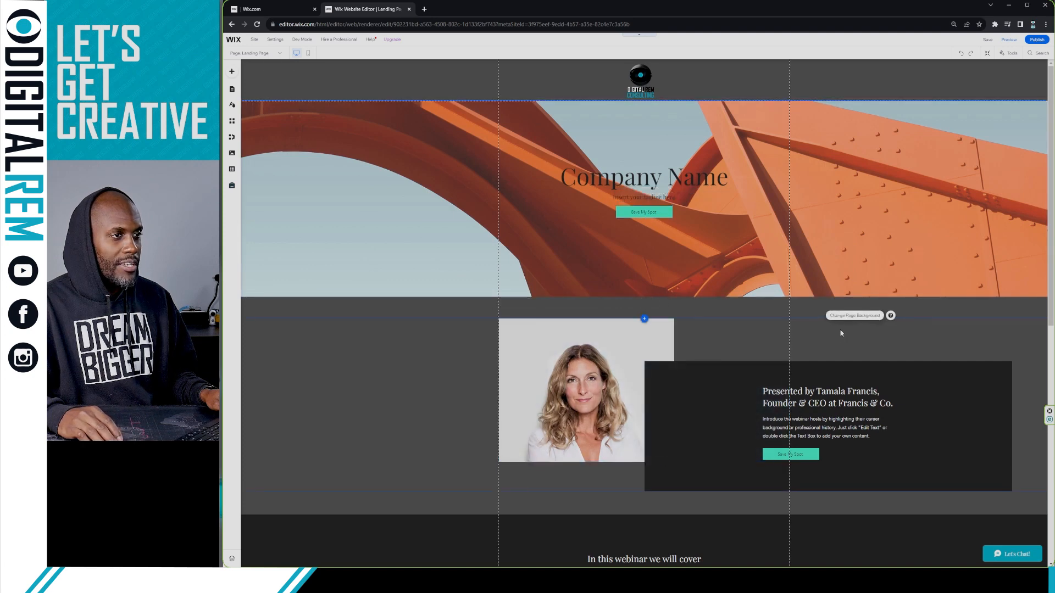
Step: Select the hero strip behind the "Company Name" heading and open its strip background options
{"action": "scroll", "coordinate": [824, 286], "scroll_direction": "down", "scroll_amount": 1}
{"action": "scroll", "coordinate": [818, 264], "scroll_direction": "up", "scroll_amount": 1}
{"action": "left_click", "coordinate": [812, 238]}
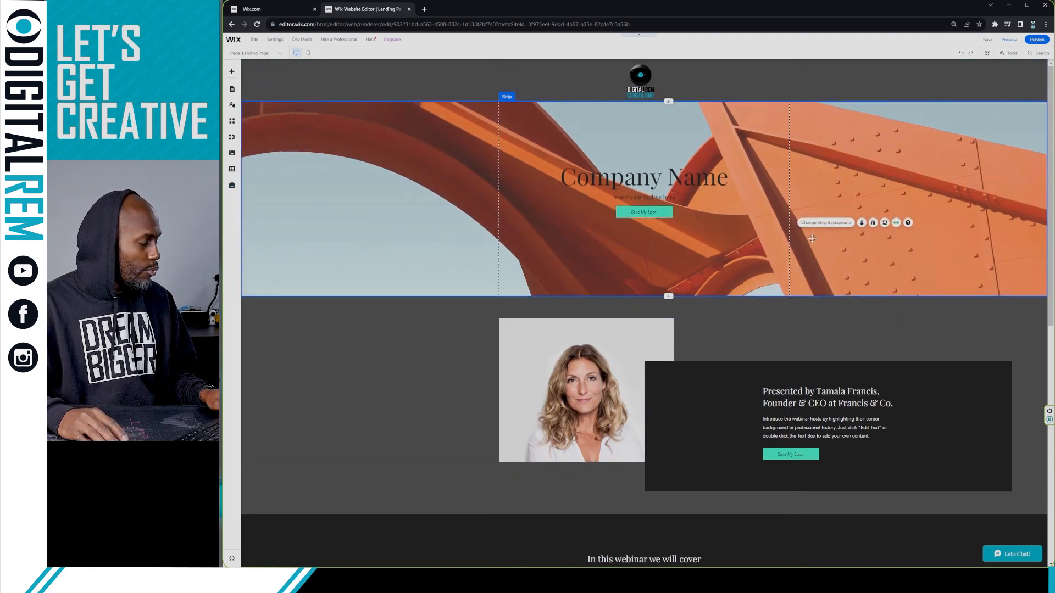
{"action": "left_click", "coordinate": [379, 233]}
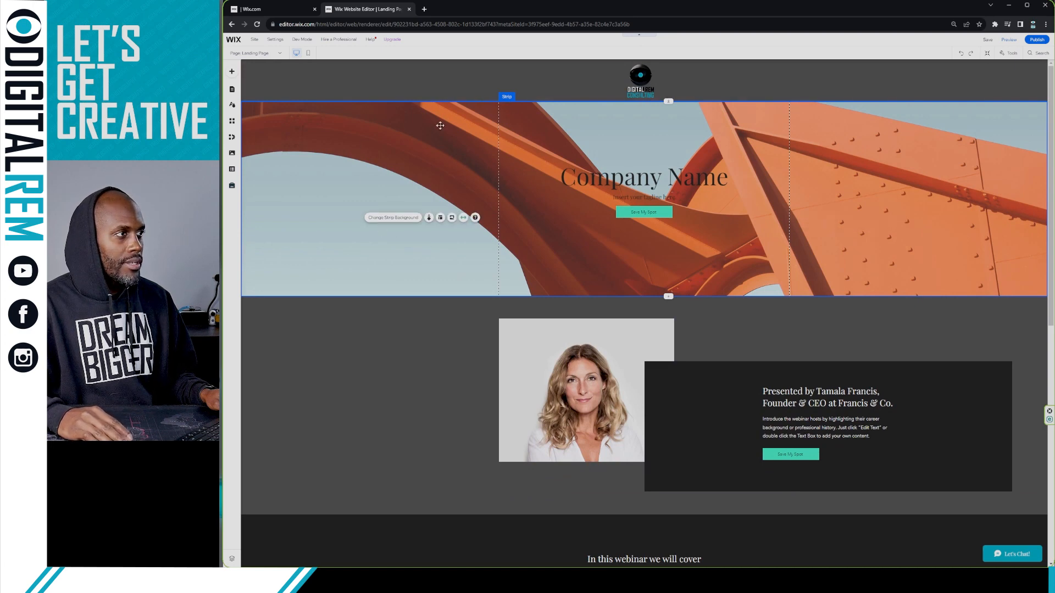
{"action": "left_click_drag", "start_coordinate": [384, 139], "coordinate": [383, 140]}
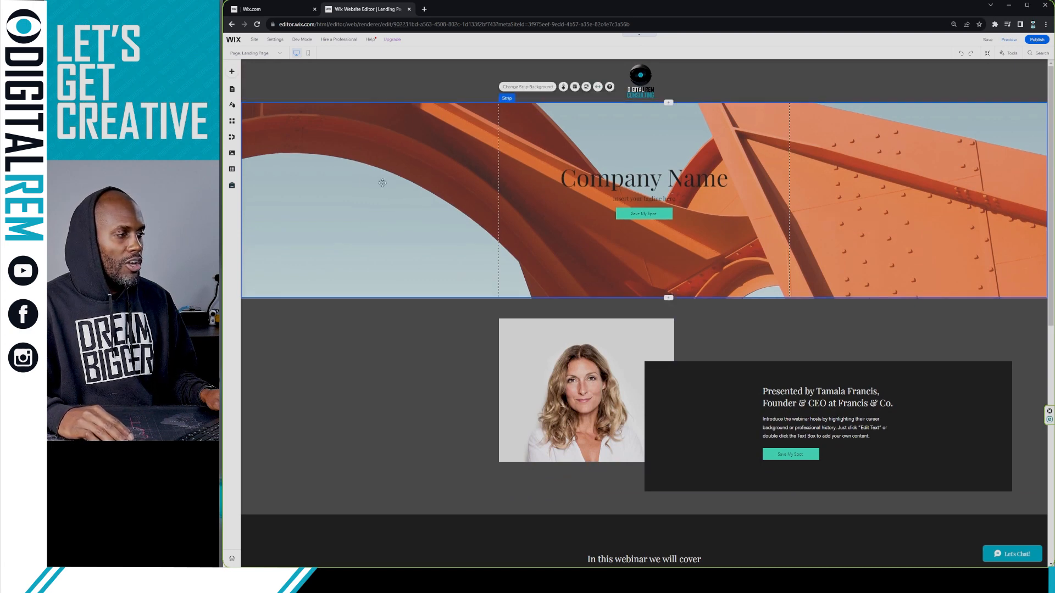
{"action": "double_click", "coordinate": [407, 209]}
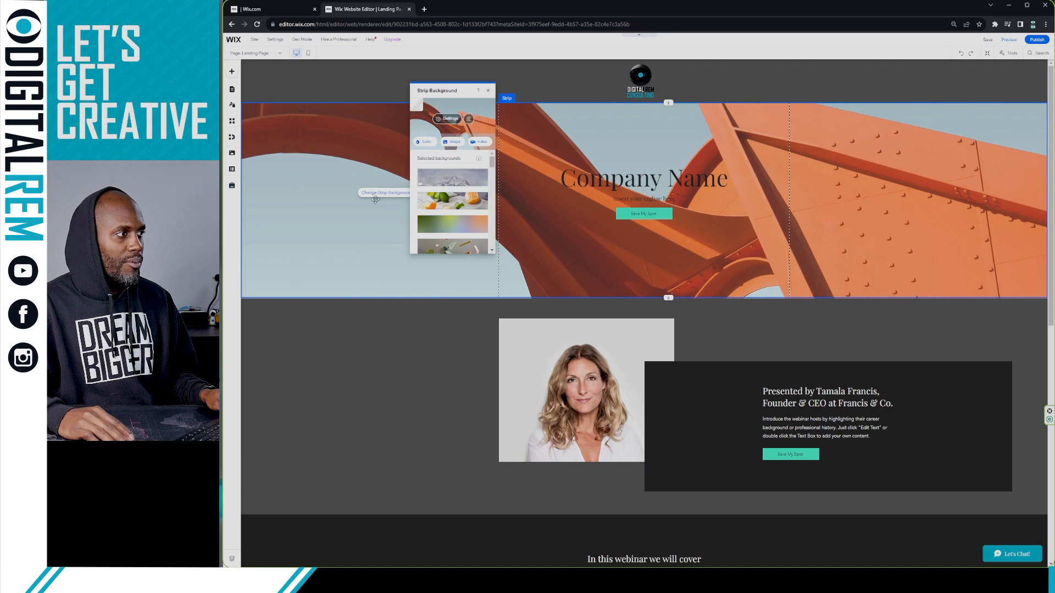
{"action": "left_click", "coordinate": [375, 196]}
{"action": "left_click", "coordinate": [376, 195]}
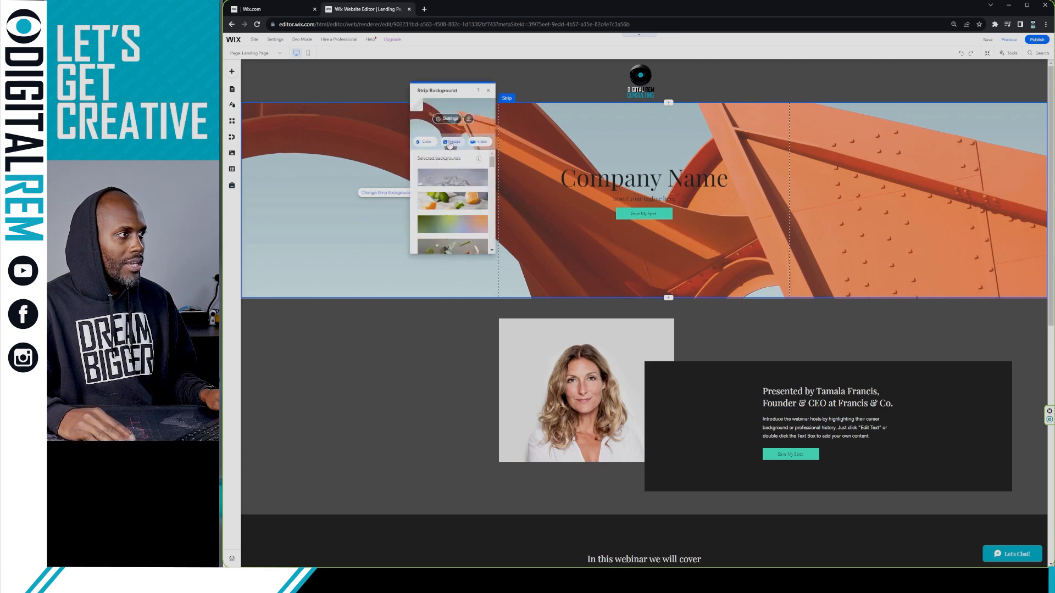
Step: Replace the hero strip's background image with "Blue Personal Objects" from the Wix media library
{"action": "left_click", "coordinate": [449, 144]}
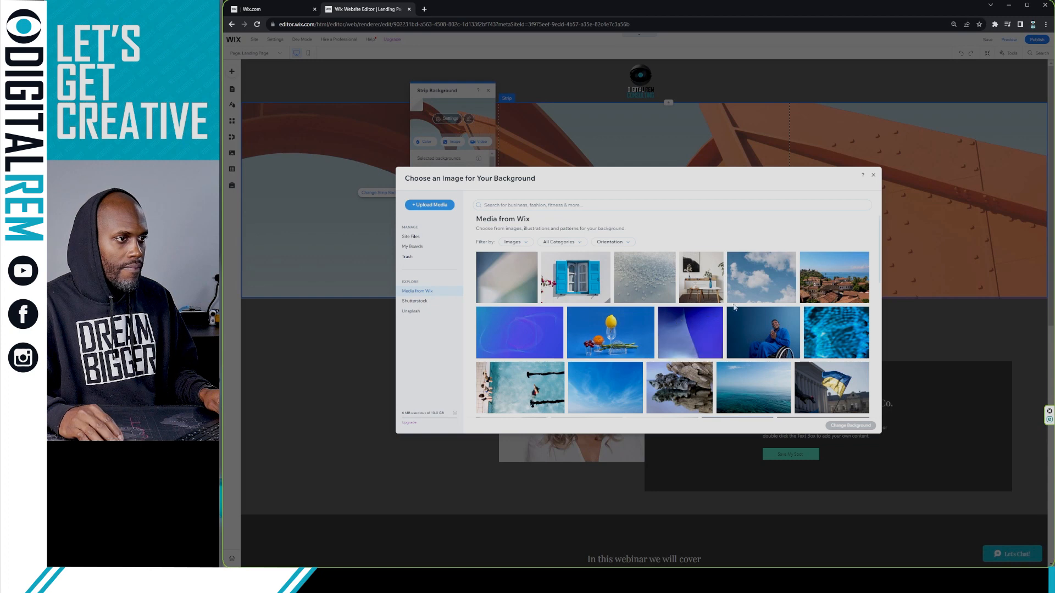
{"action": "scroll", "coordinate": [755, 307], "scroll_direction": "down", "scroll_amount": 1}
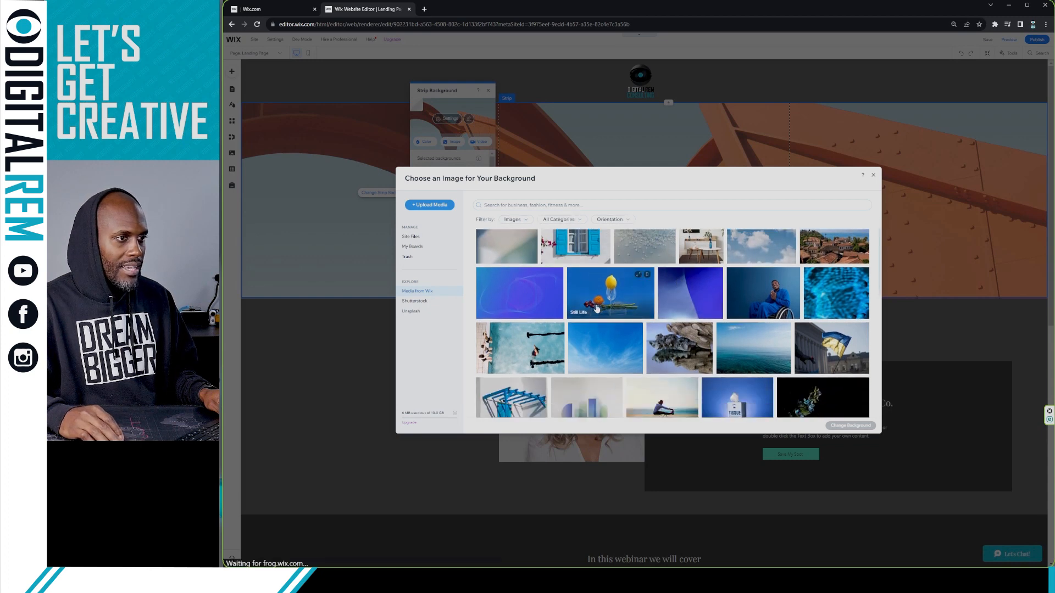
{"action": "scroll", "coordinate": [759, 331], "scroll_direction": "down", "scroll_amount": 2}
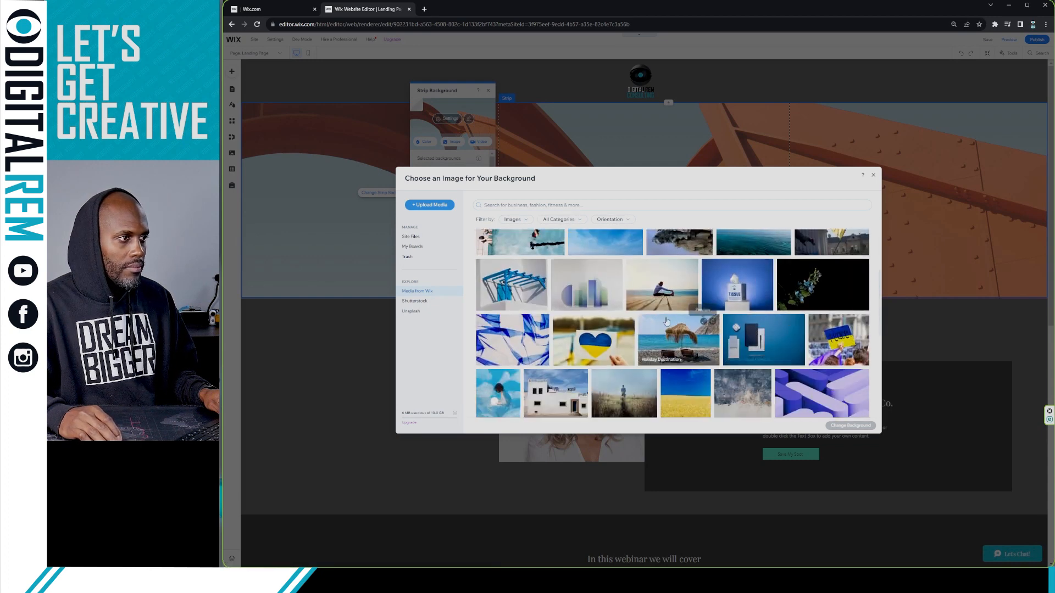
{"action": "scroll", "coordinate": [588, 307], "scroll_direction": "down", "scroll_amount": 1}
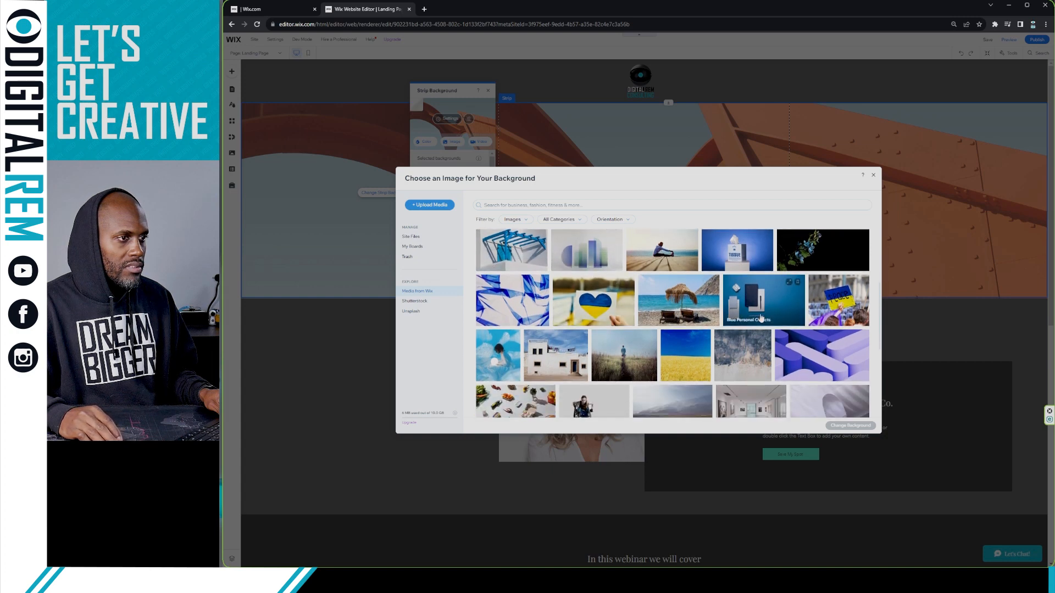
{"action": "scroll", "coordinate": [762, 321], "scroll_direction": "down", "scroll_amount": 1}
{"action": "scroll", "coordinate": [762, 321], "scroll_direction": "down", "scroll_amount": 1}
{"action": "scroll", "coordinate": [686, 319], "scroll_direction": "down", "scroll_amount": 3}
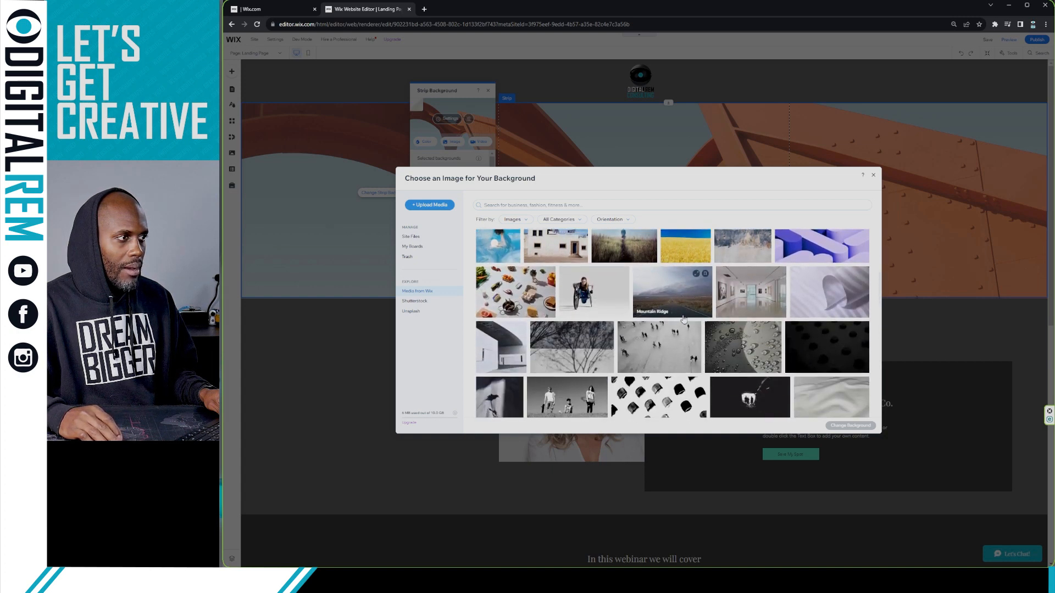
{"action": "scroll", "coordinate": [683, 318], "scroll_direction": "down", "scroll_amount": 1}
{"action": "scroll", "coordinate": [683, 319], "scroll_direction": "up", "scroll_amount": 3}
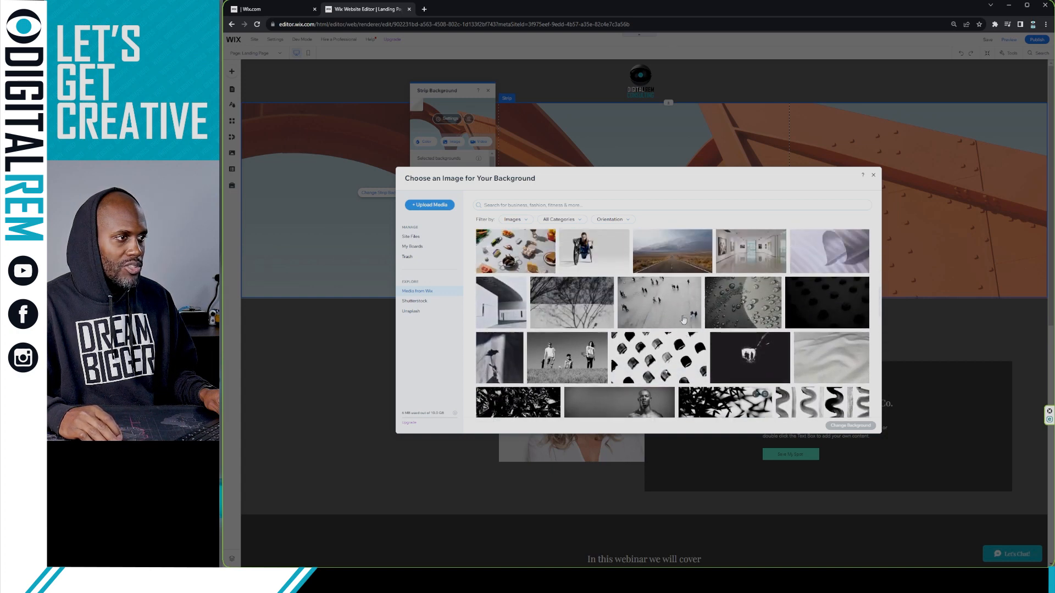
{"action": "scroll", "coordinate": [683, 319], "scroll_direction": "up", "scroll_amount": 3}
{"action": "scroll", "coordinate": [684, 318], "scroll_direction": "down", "scroll_amount": 5}
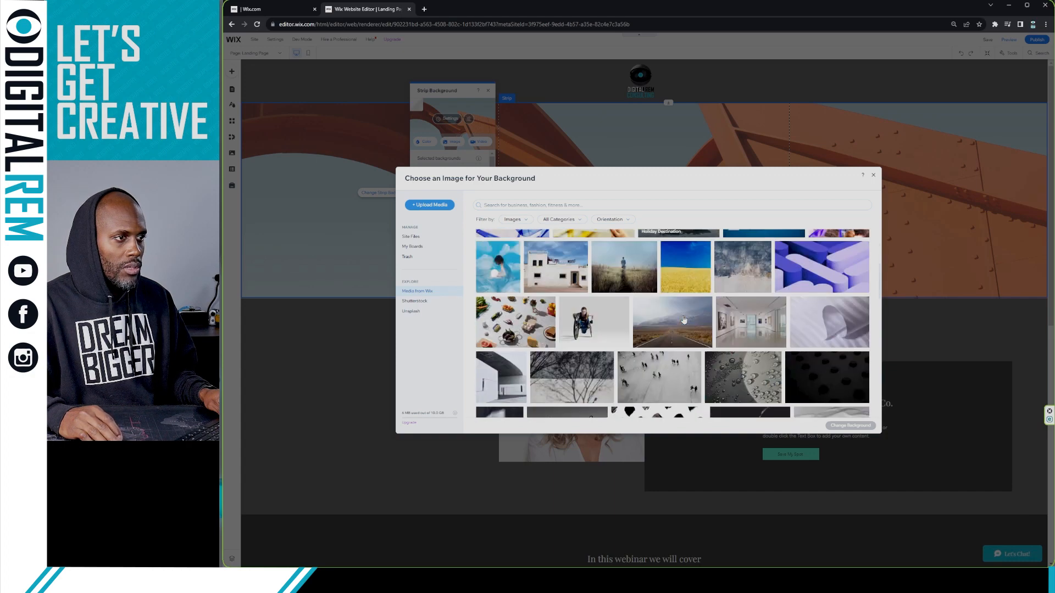
{"action": "scroll", "coordinate": [685, 318], "scroll_direction": "up", "scroll_amount": 4}
{"action": "left_click", "coordinate": [769, 268]}
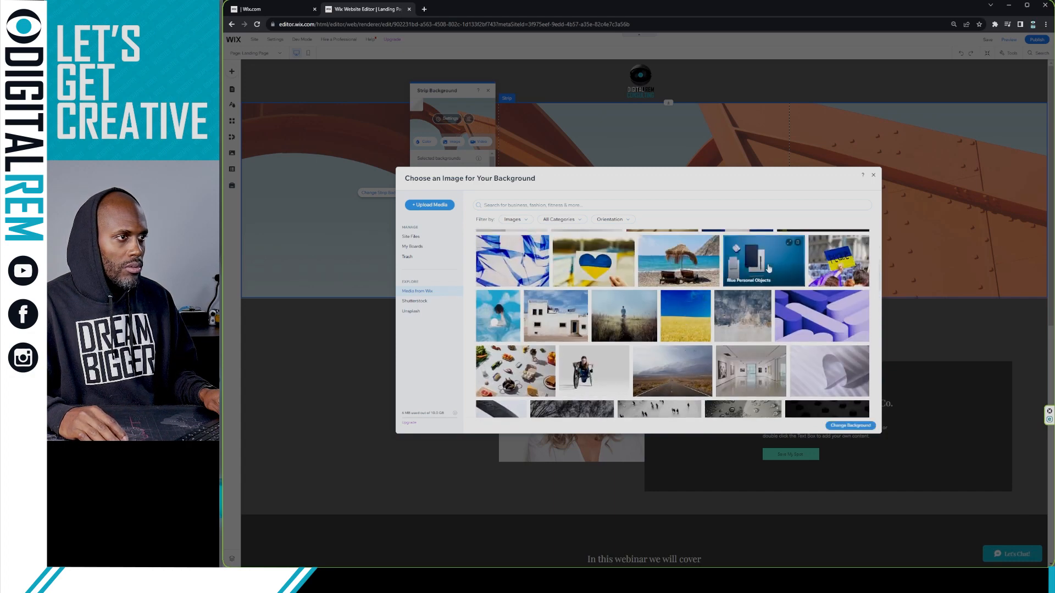
{"action": "double_click", "coordinate": [766, 267]}
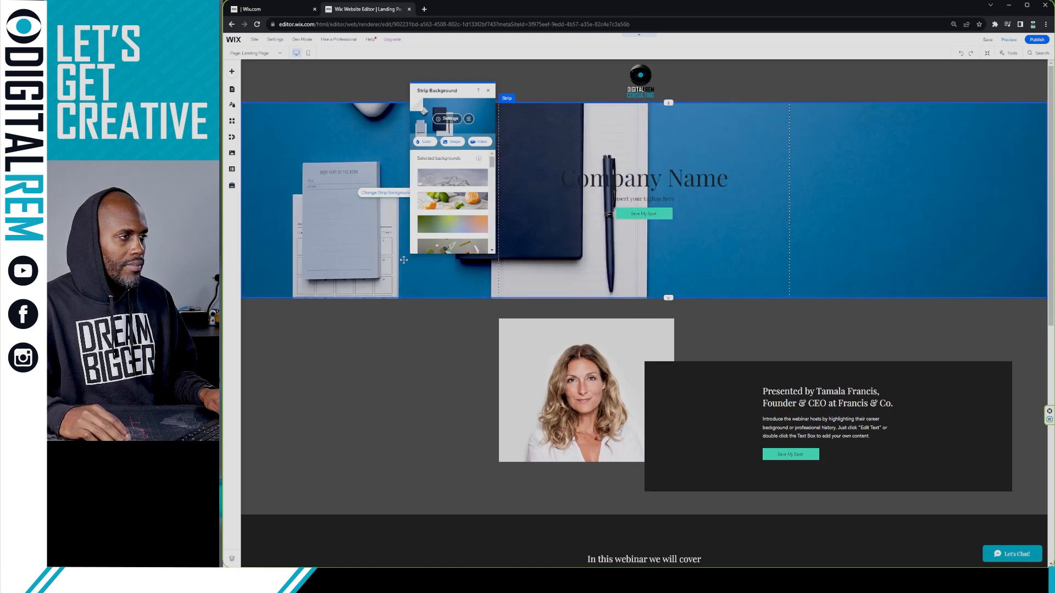
Step: Browse the suggested strip backgrounds and the Wix image library for a different hero background
{"action": "scroll", "coordinate": [452, 196], "scroll_direction": "down", "scroll_amount": 5}
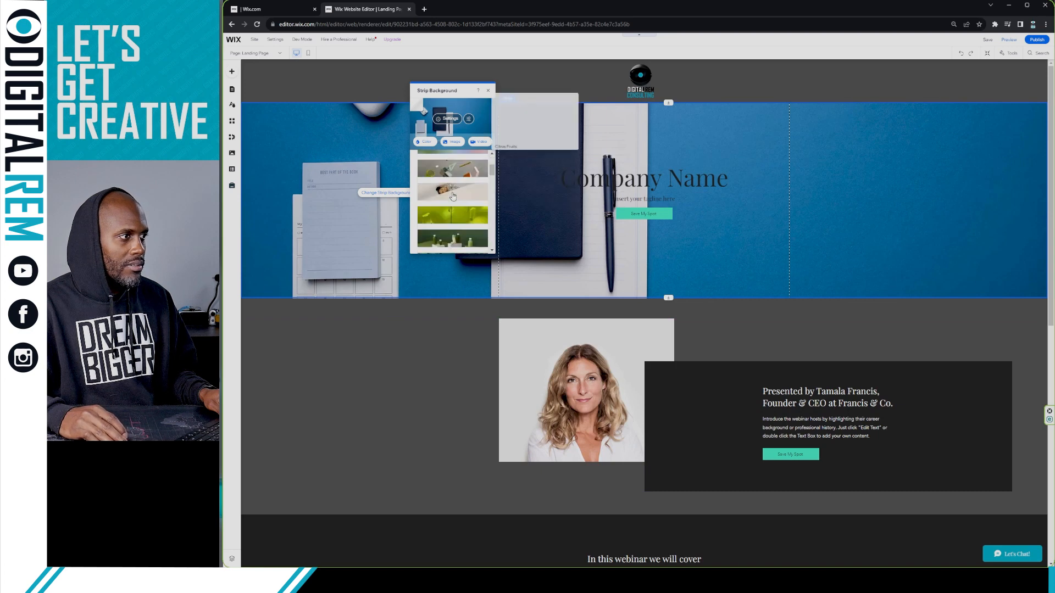
{"action": "scroll", "coordinate": [452, 197], "scroll_direction": "down", "scroll_amount": 4}
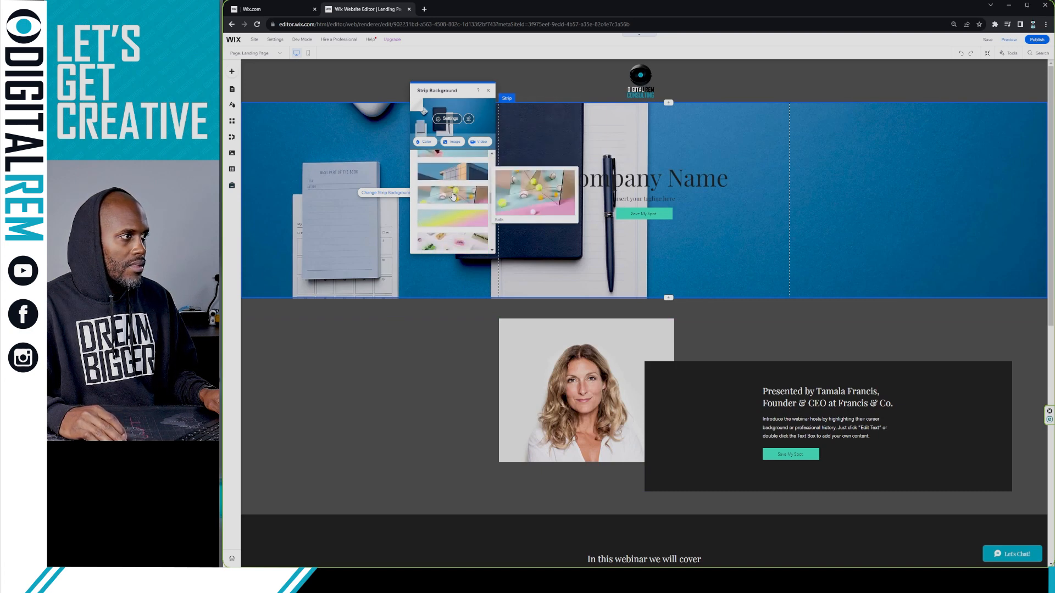
{"action": "scroll", "coordinate": [453, 196], "scroll_direction": "up", "scroll_amount": 3}
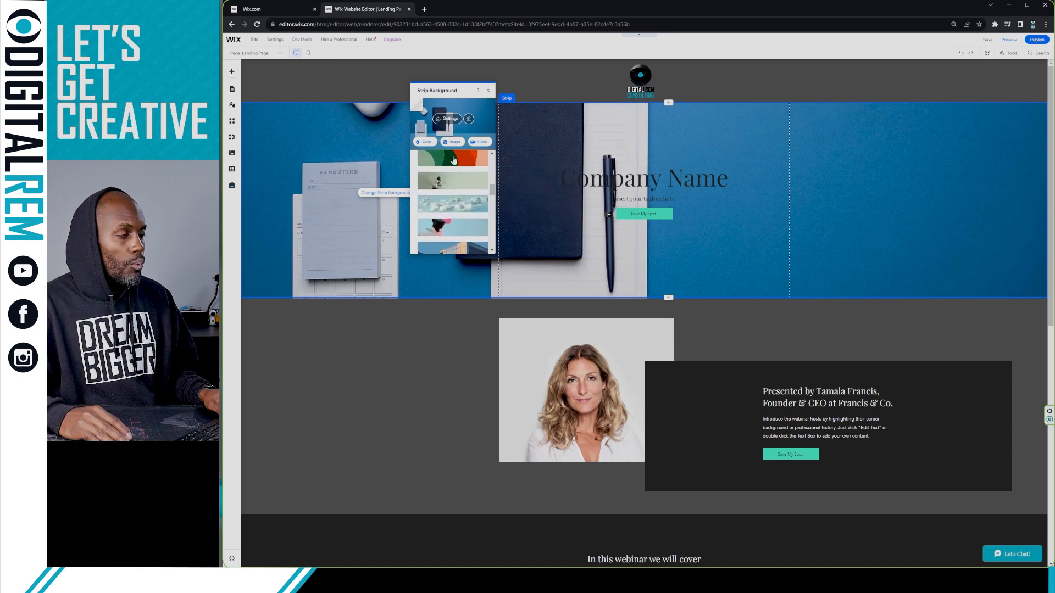
{"action": "left_click", "coordinate": [457, 144]}
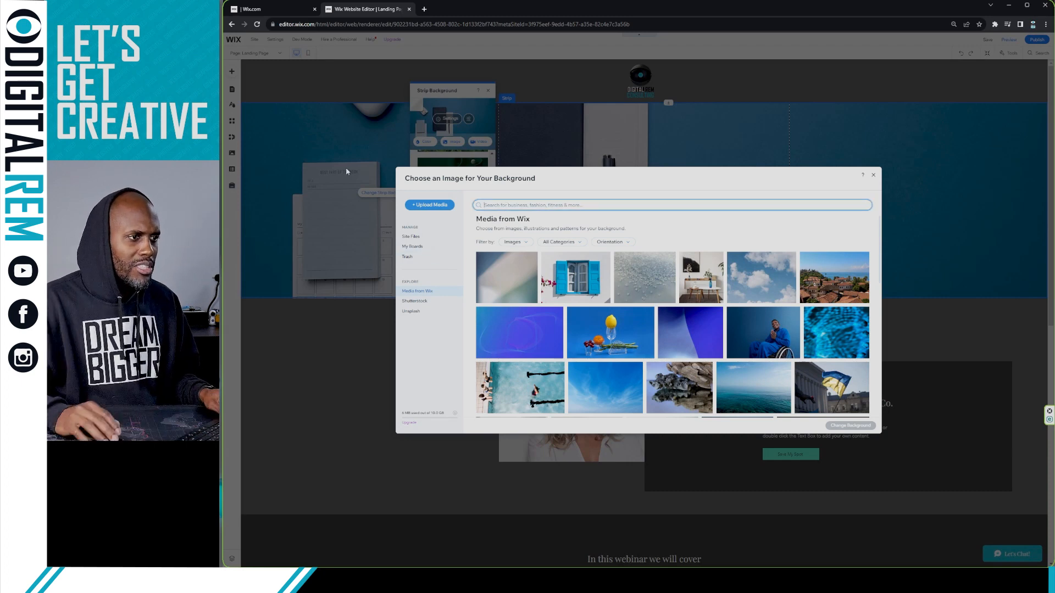
{"action": "scroll", "coordinate": [659, 314], "scroll_direction": "down", "scroll_amount": 3}
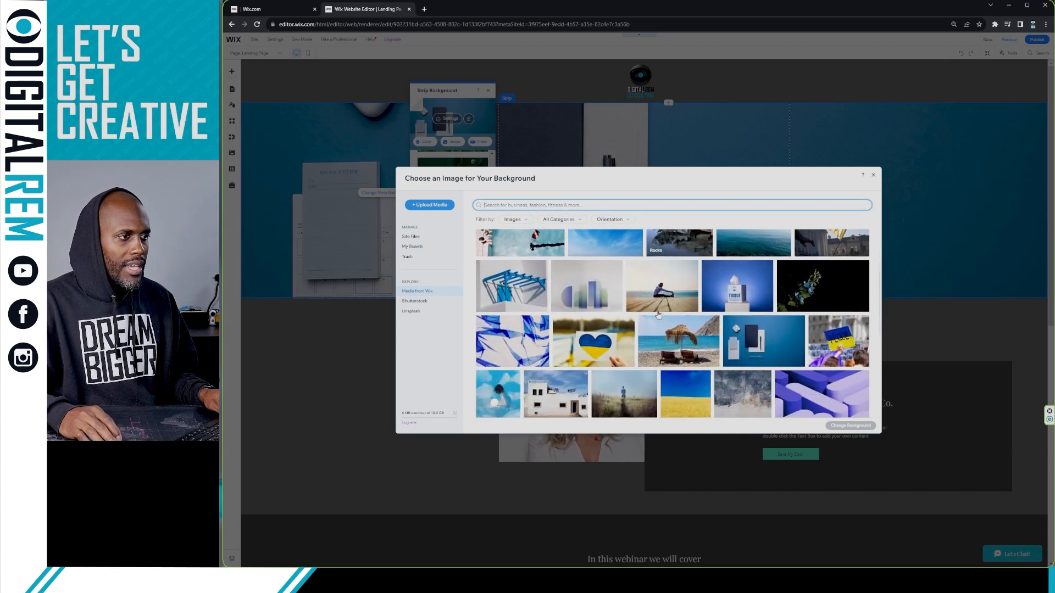
{"action": "scroll", "coordinate": [659, 314], "scroll_direction": "down", "scroll_amount": 2}
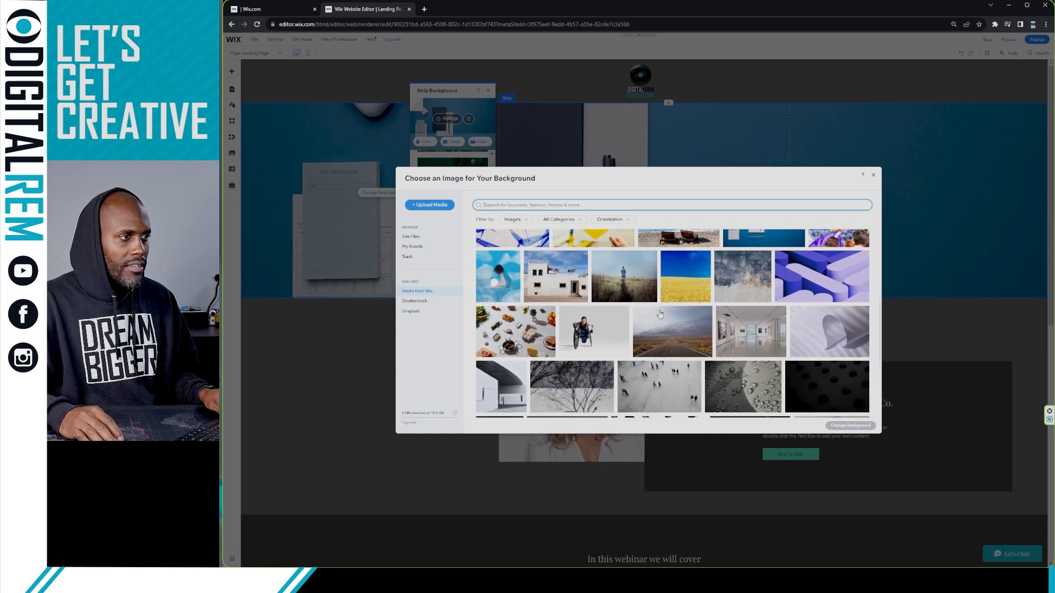
{"action": "scroll", "coordinate": [660, 314], "scroll_direction": "down", "scroll_amount": 3}
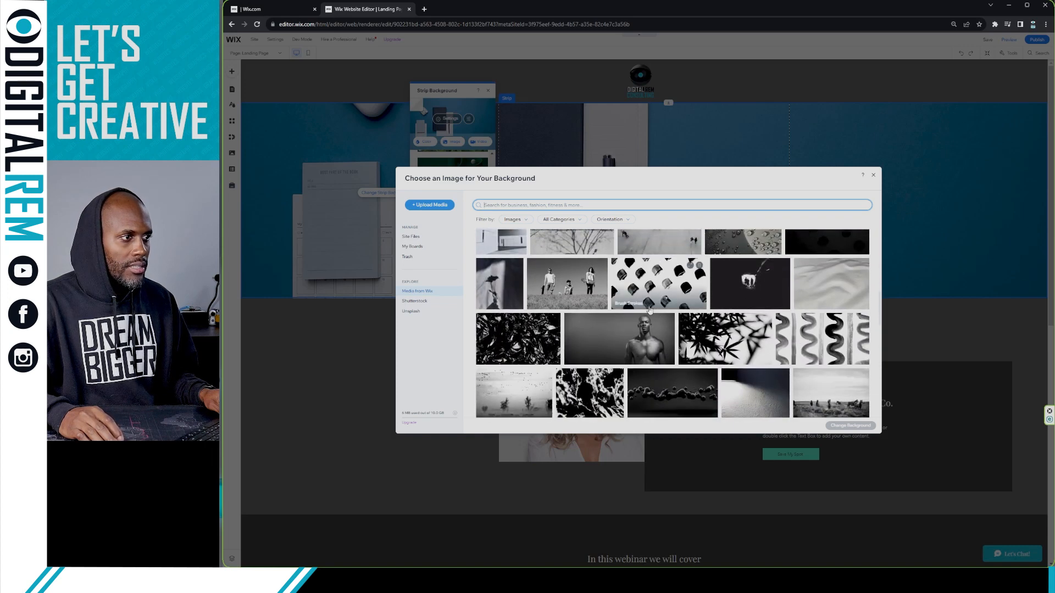
{"action": "scroll", "coordinate": [649, 311], "scroll_direction": "down", "scroll_amount": 3}
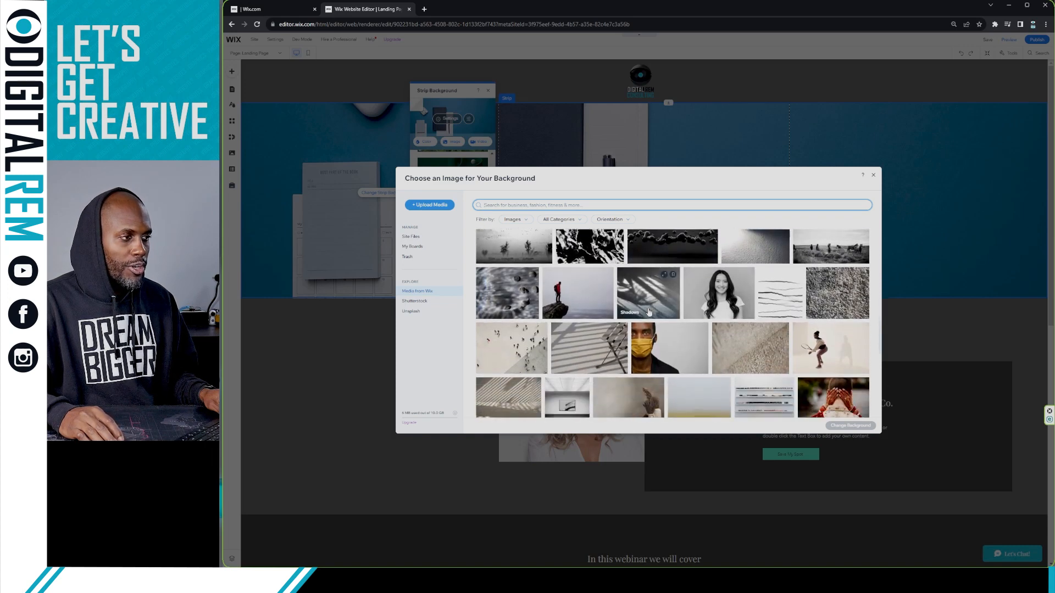
{"action": "scroll", "coordinate": [649, 312], "scroll_direction": "down", "scroll_amount": 3}
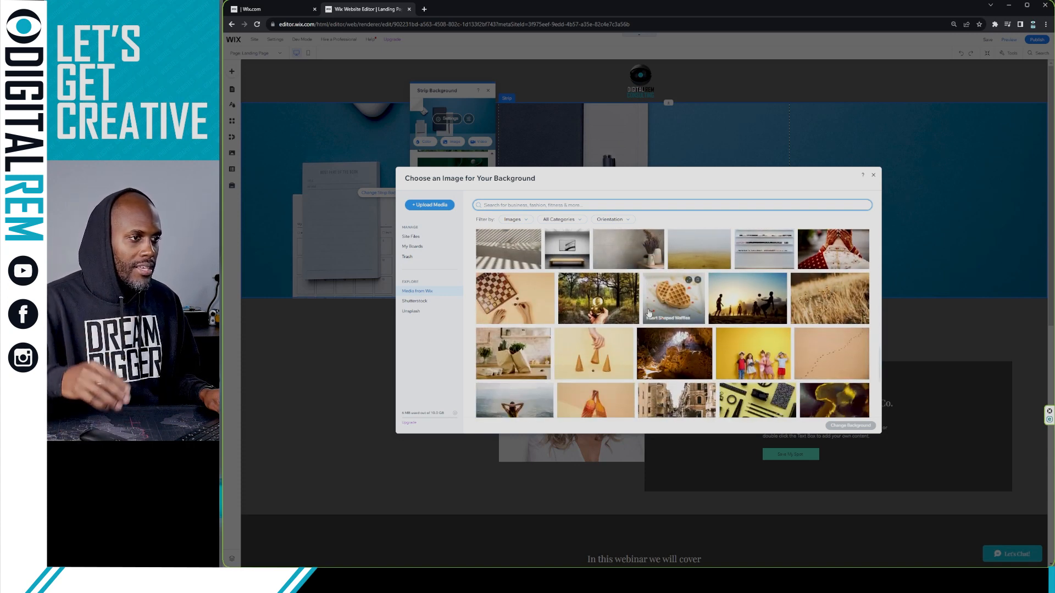
{"action": "scroll", "coordinate": [649, 312], "scroll_direction": "down", "scroll_amount": 1}
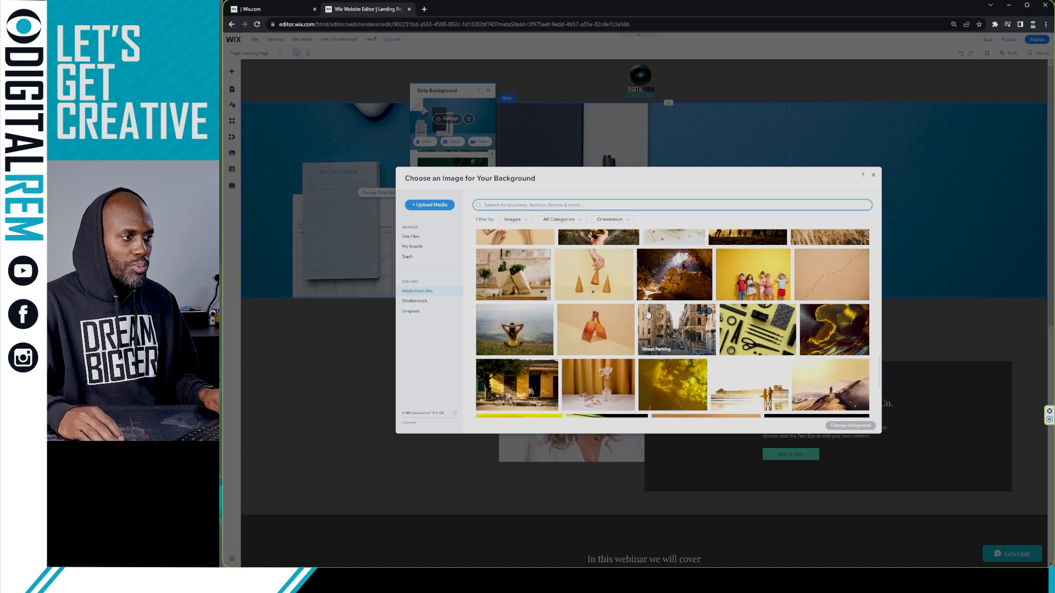
{"action": "scroll", "coordinate": [648, 314], "scroll_direction": "down", "scroll_amount": 3}
{"action": "scroll", "coordinate": [712, 319], "scroll_direction": "up", "scroll_amount": 3}
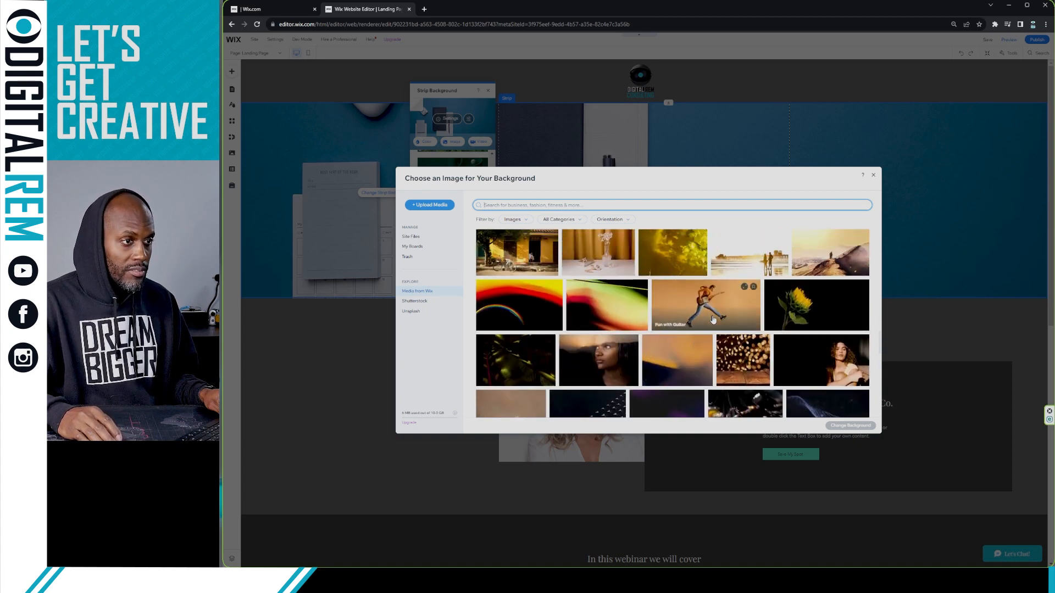
{"action": "scroll", "coordinate": [713, 319], "scroll_direction": "down", "scroll_amount": 2}
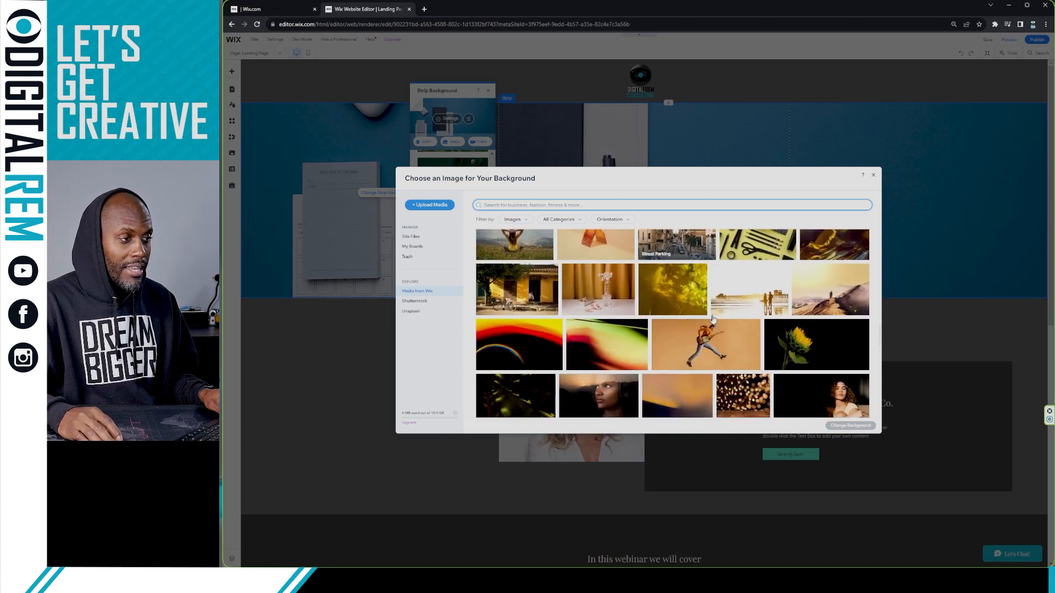
{"action": "scroll", "coordinate": [712, 320], "scroll_direction": "down", "scroll_amount": 6}
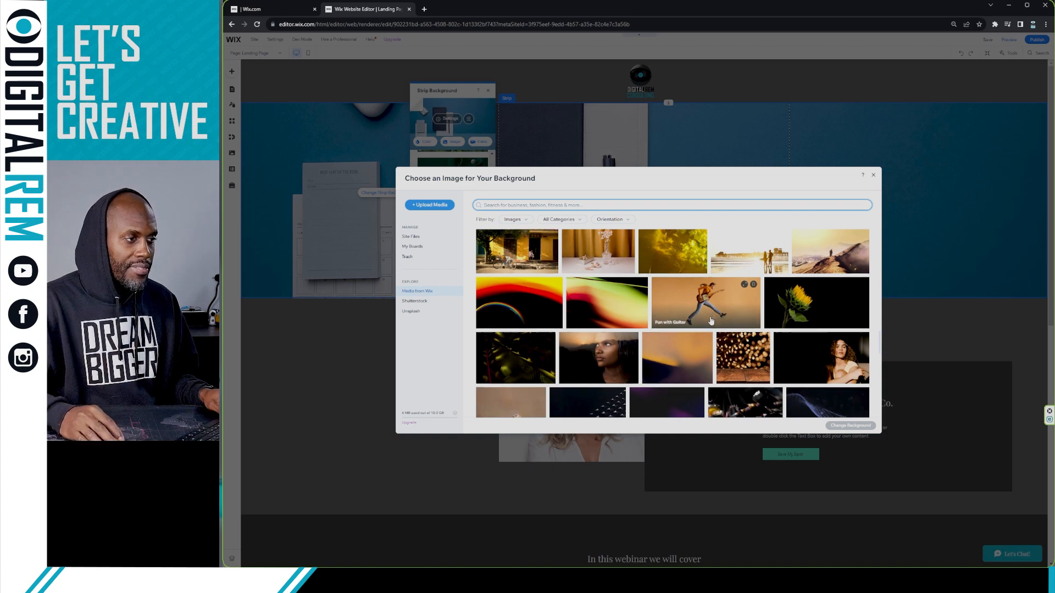
{"action": "scroll", "coordinate": [710, 321], "scroll_direction": "down", "scroll_amount": 2}
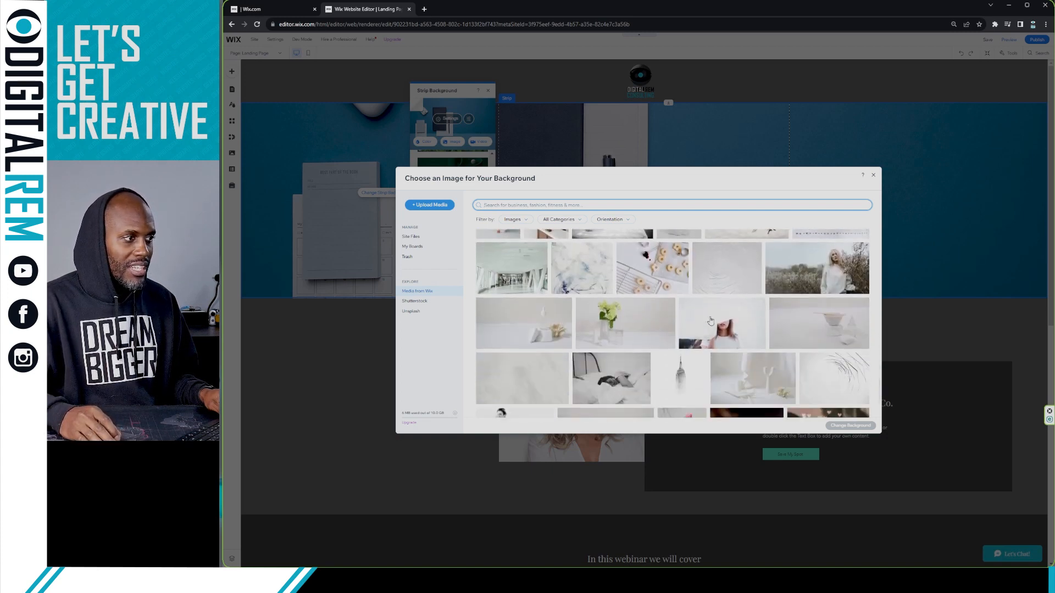
{"action": "scroll", "coordinate": [711, 321], "scroll_direction": "down", "scroll_amount": 8}
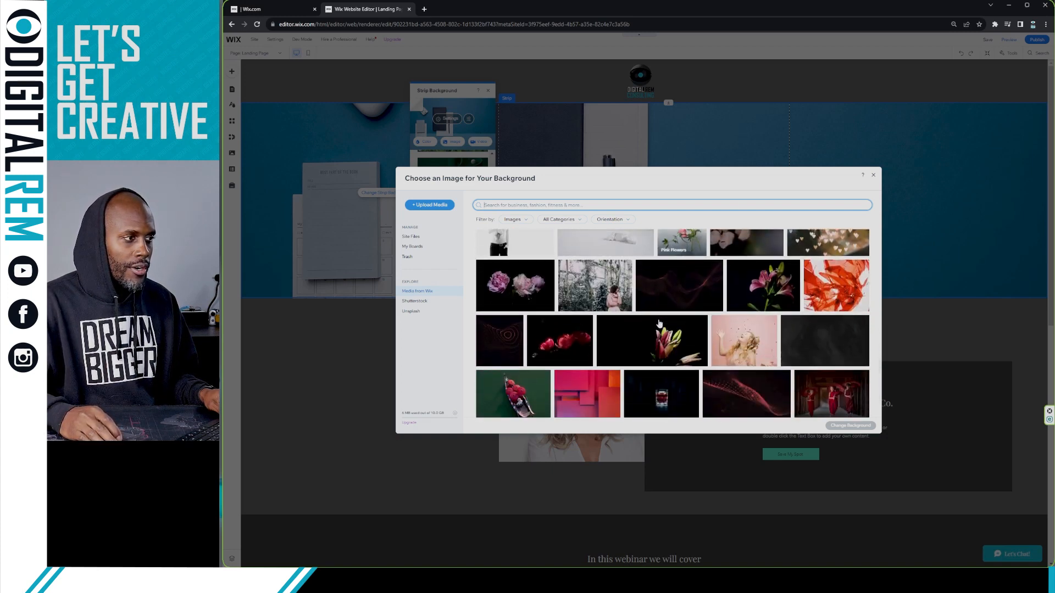
{"action": "scroll", "coordinate": [662, 323], "scroll_direction": "down", "scroll_amount": 4}
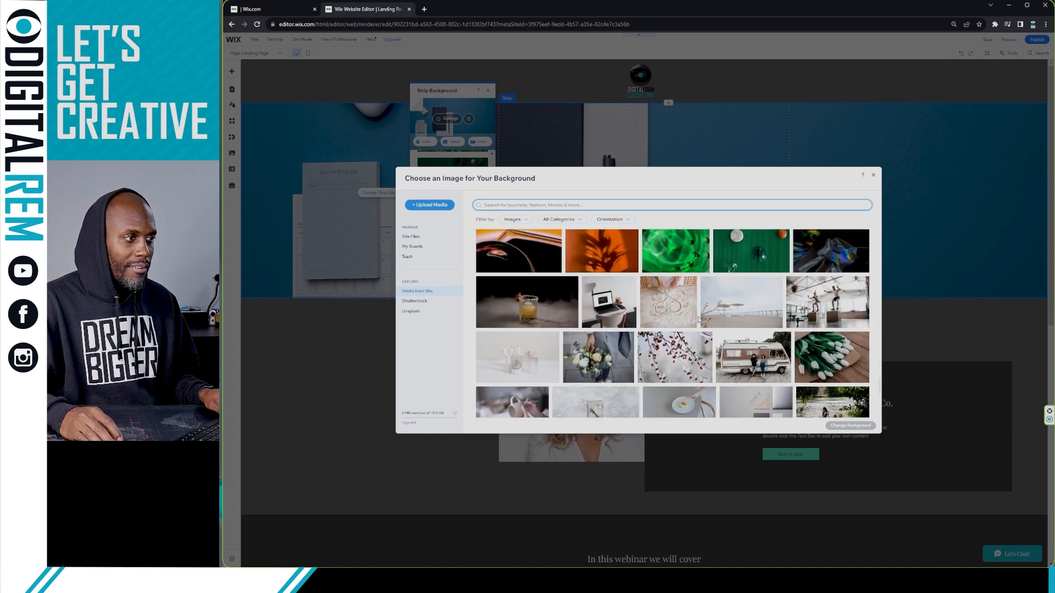
{"action": "scroll", "coordinate": [699, 319], "scroll_direction": "down", "scroll_amount": 3}
{"action": "scroll", "coordinate": [699, 318], "scroll_direction": "down", "scroll_amount": 3}
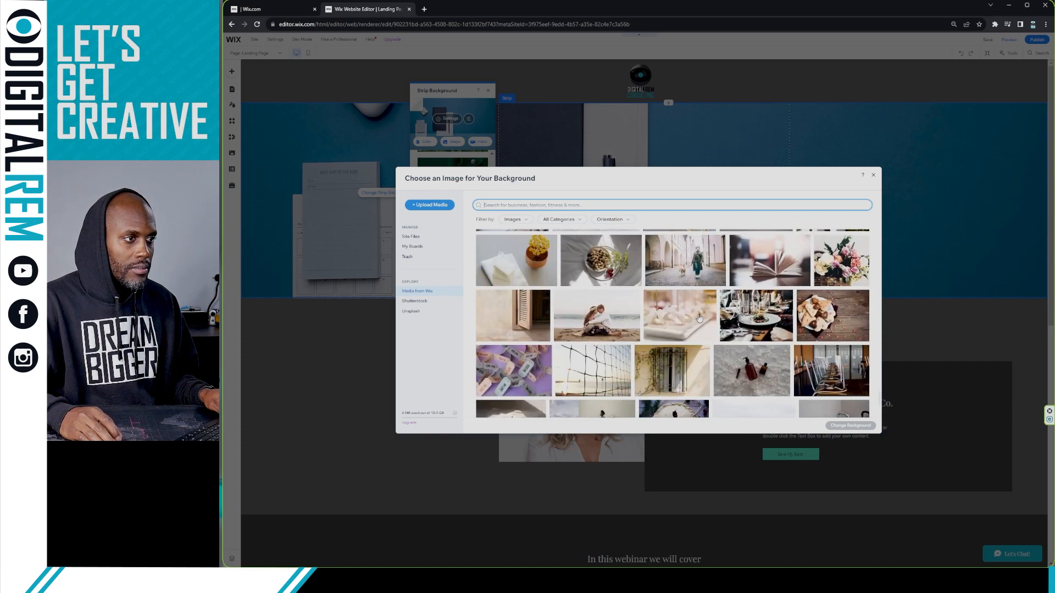
{"action": "scroll", "coordinate": [564, 226], "scroll_direction": "up", "scroll_amount": 1}
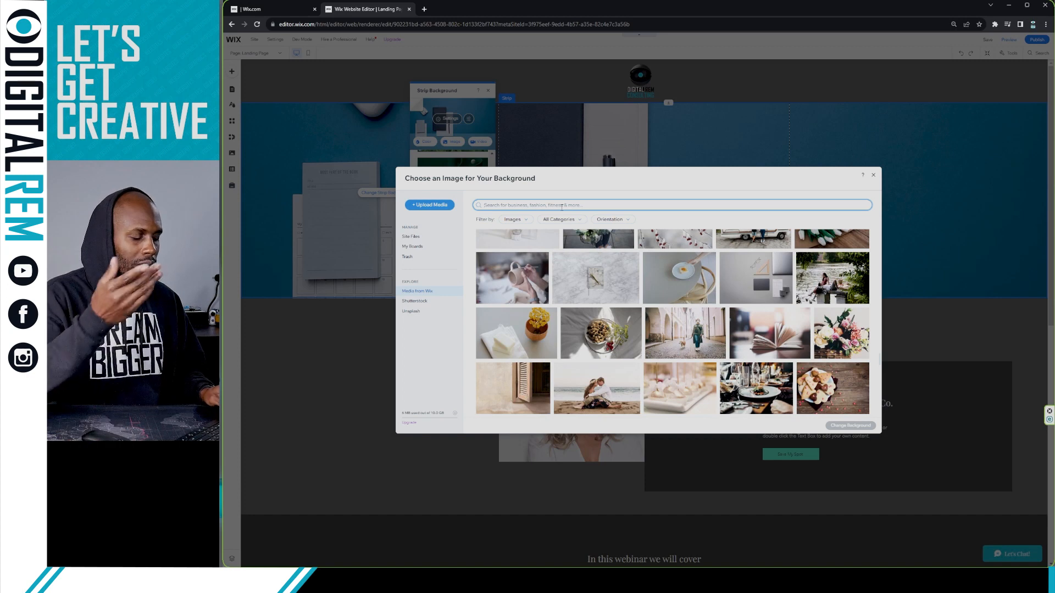
Step: Search the Wix media library for "video creator" background images
{"action": "type", "text": "video"}
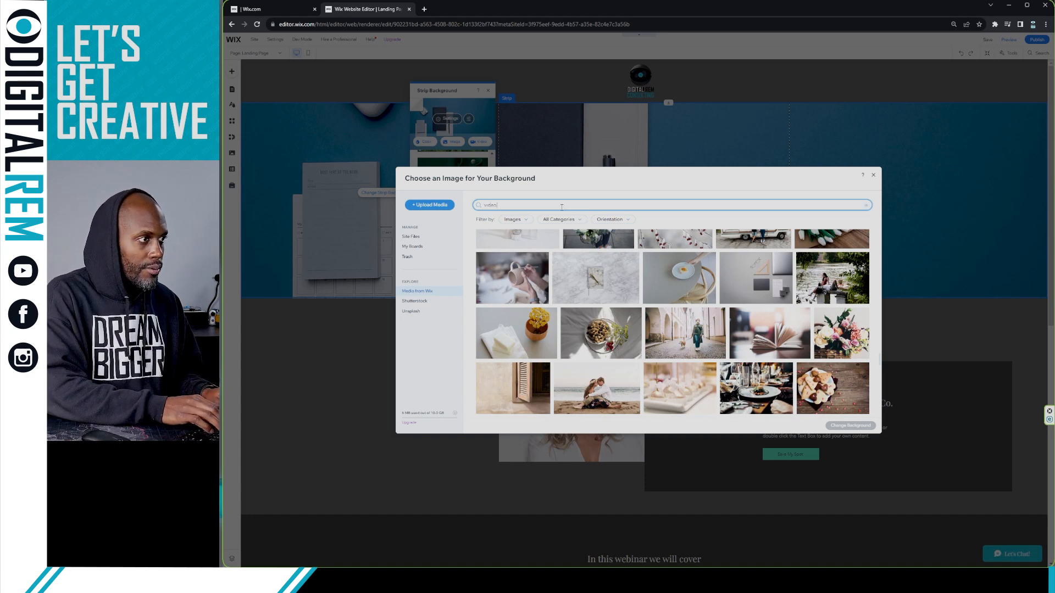
{"action": "type", "text": " createreator"}
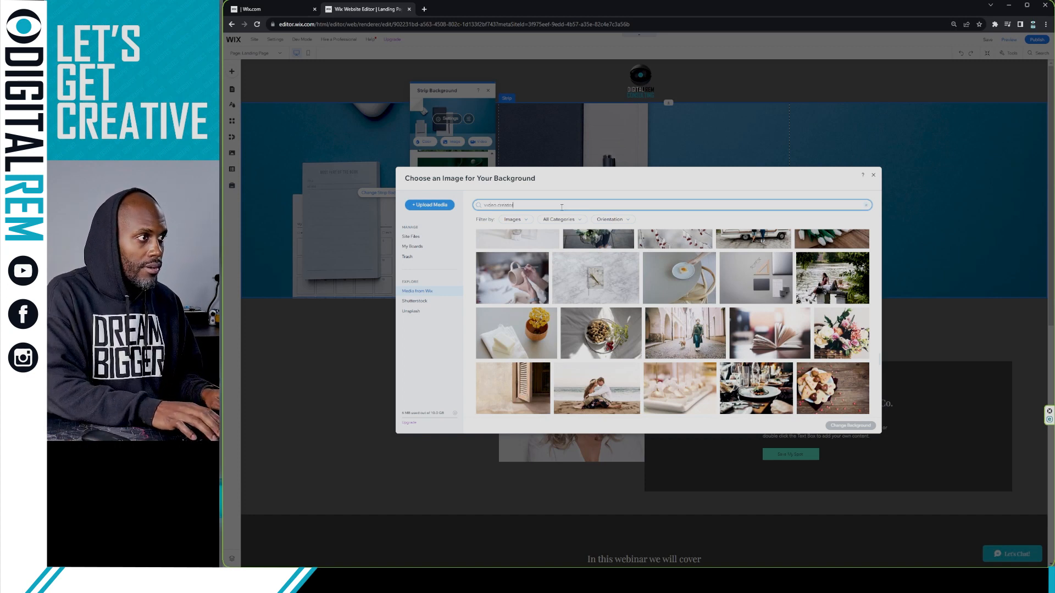
{"action": "key", "text": "Return"}
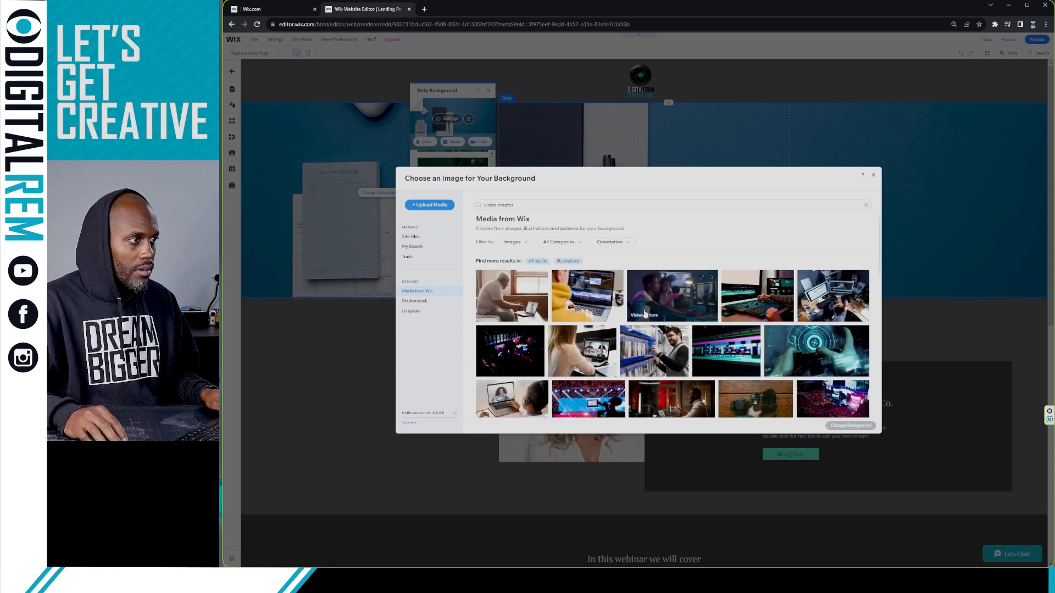
Step: Replace the hero strip's background with the "Video Editors" image from the Wix media library
{"action": "left_click", "coordinate": [686, 297]}
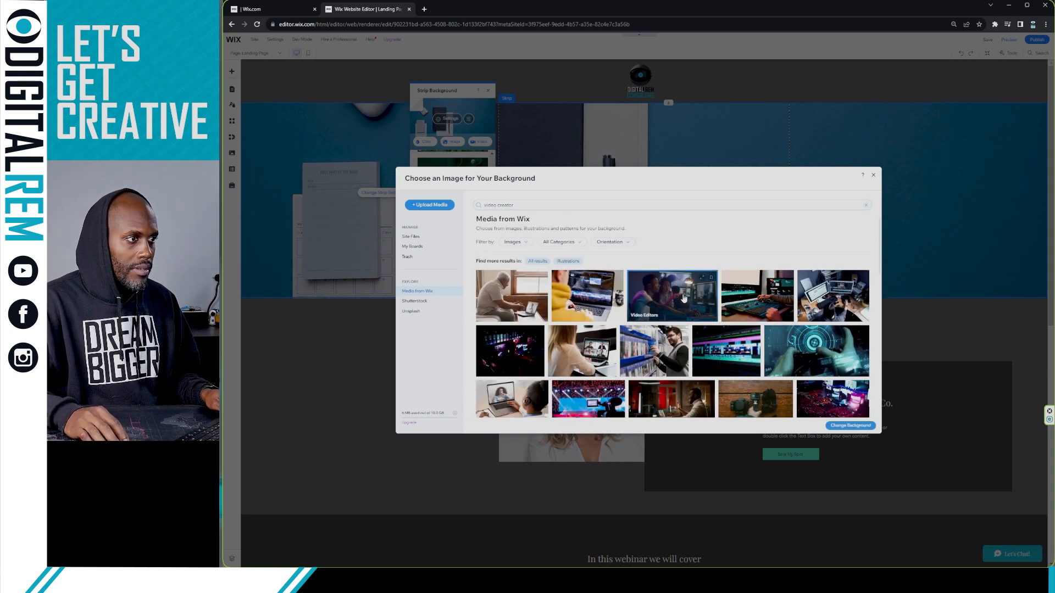
{"action": "double_click", "coordinate": [683, 298]}
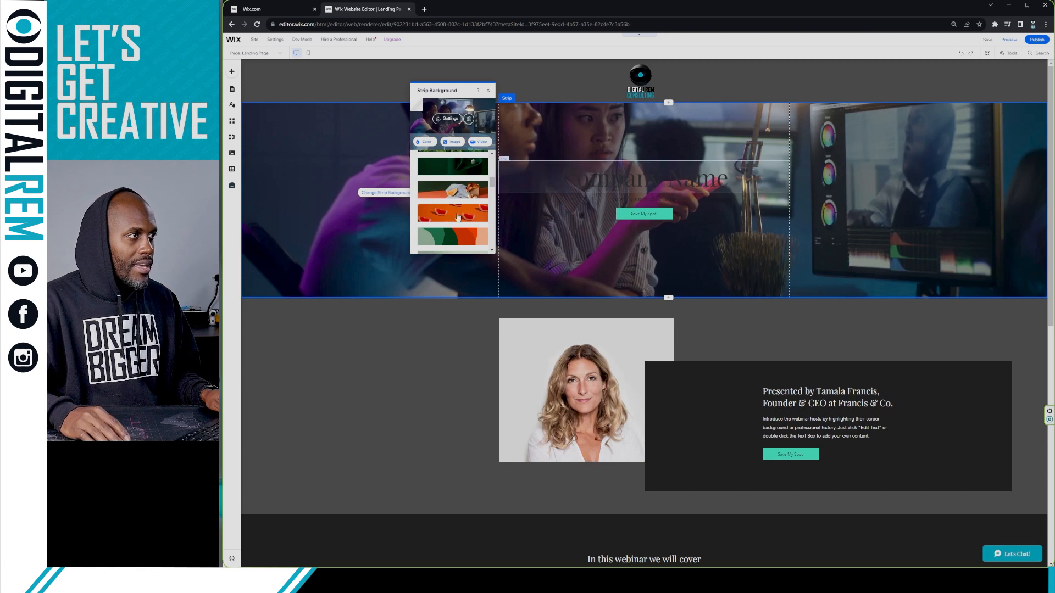
{"action": "left_click", "coordinate": [372, 364]}
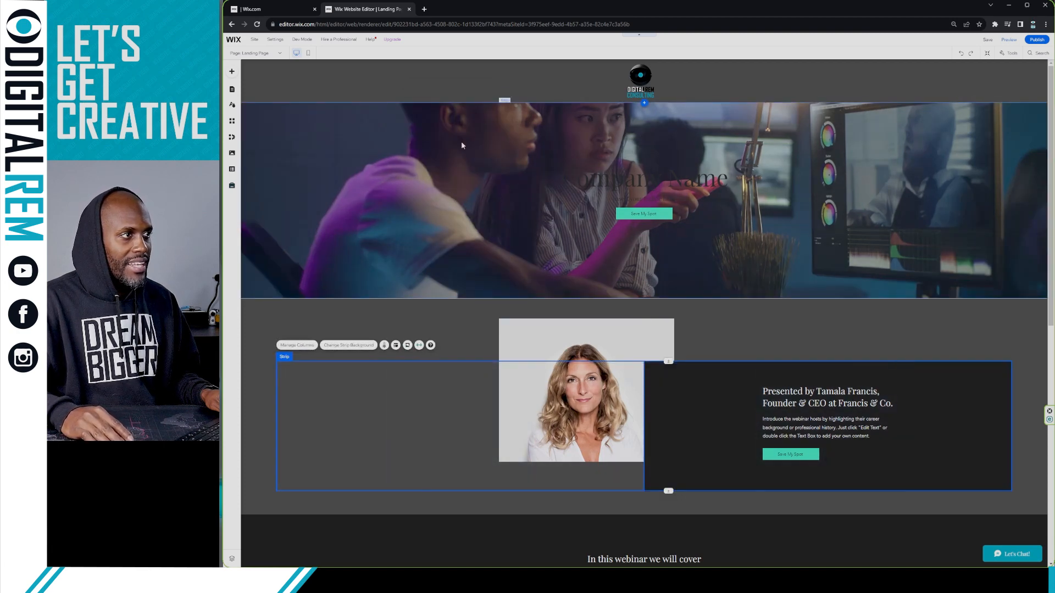
Step: Try the top-center position for the hero strip's background image, then set it back to center
{"action": "left_click", "coordinate": [426, 145]}
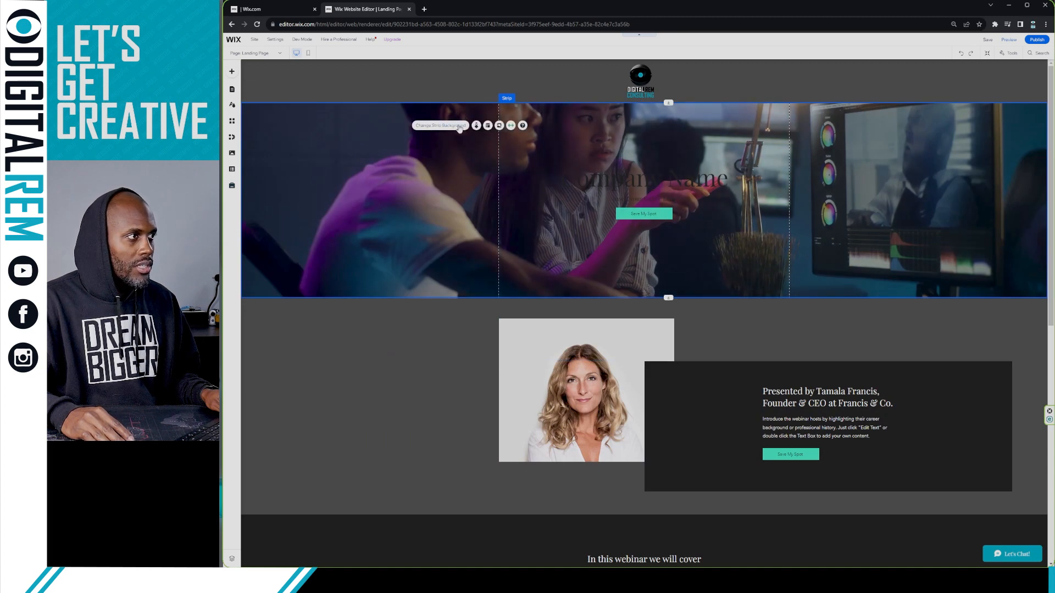
{"action": "left_click", "coordinate": [460, 128]}
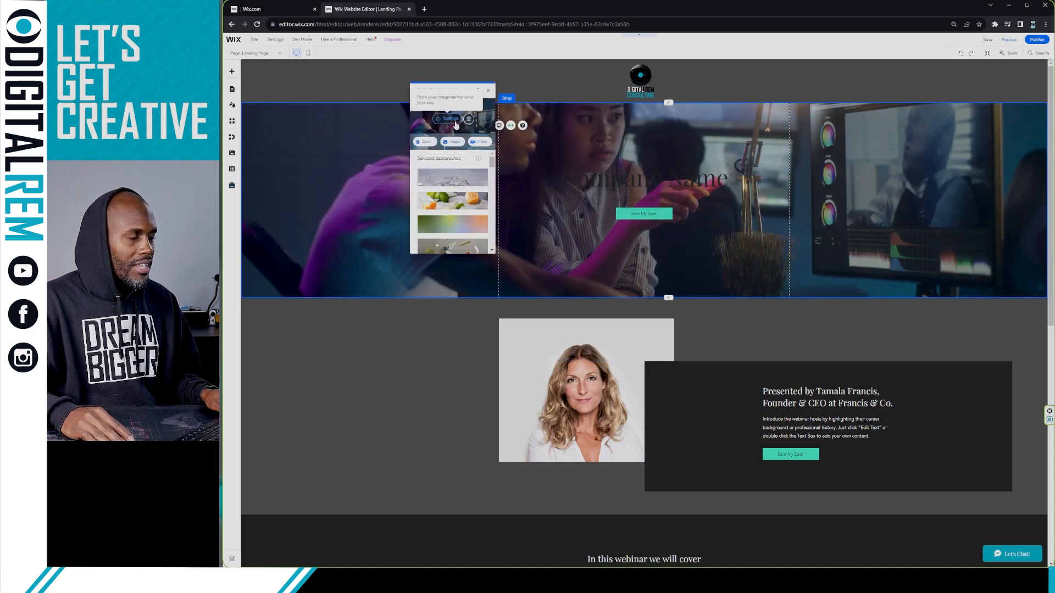
{"action": "left_click", "coordinate": [450, 119]}
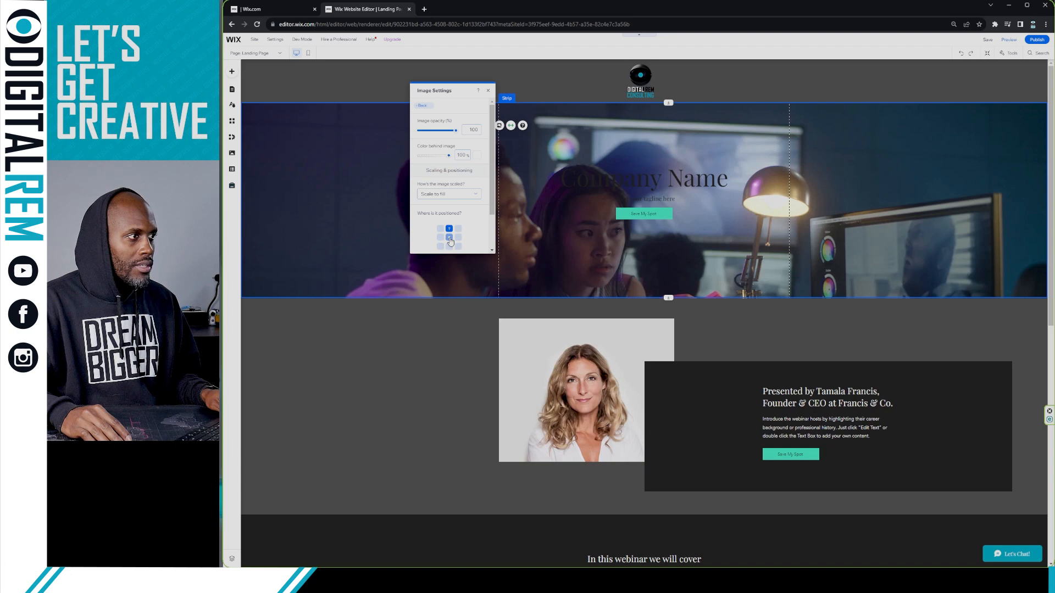
{"action": "left_click", "coordinate": [450, 239]}
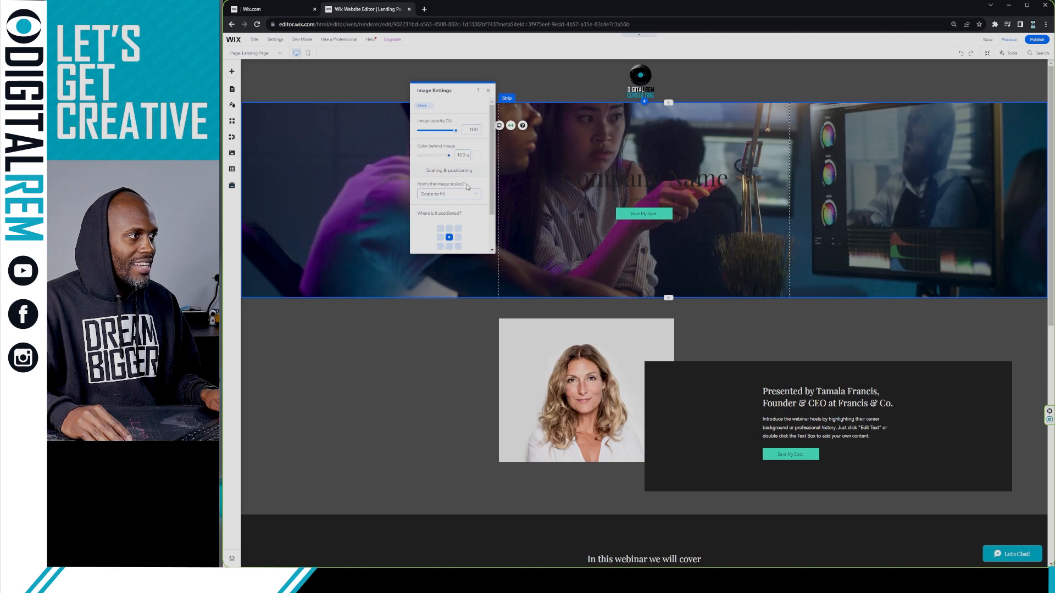
{"action": "left_click", "coordinate": [487, 93]}
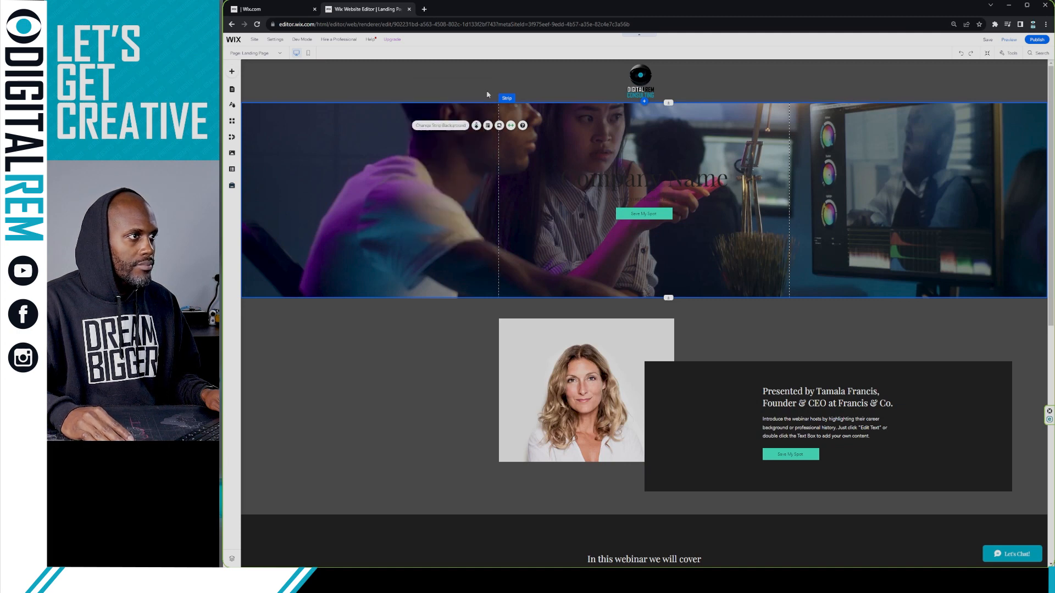
Step: Extend the hero strip downward to make it taller and open its background image settings
{"action": "left_click_drag", "start_coordinate": [668, 301], "coordinate": [668, 352]}
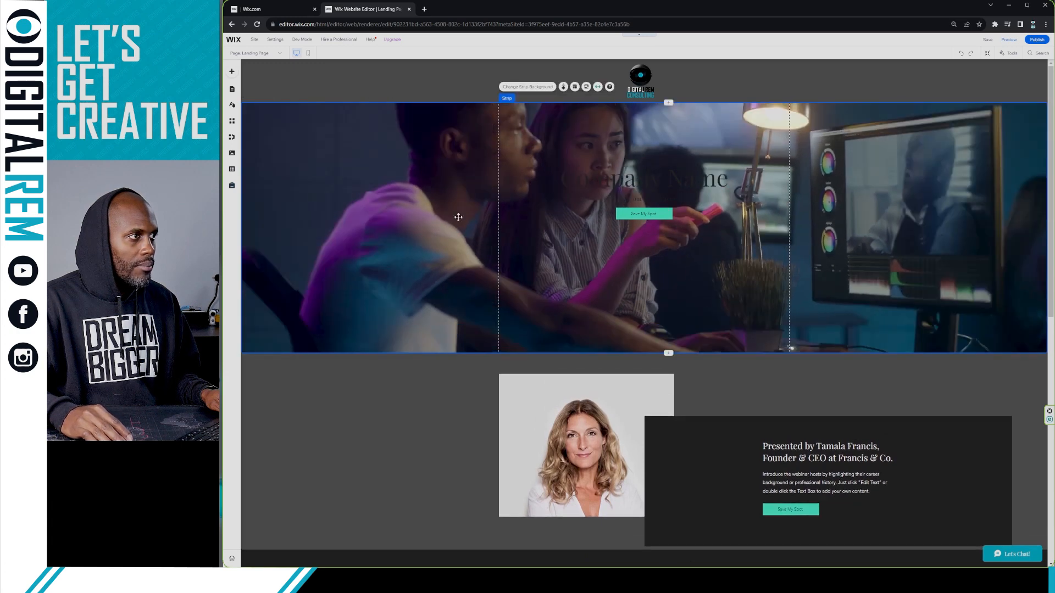
{"action": "left_click", "coordinate": [463, 210]}
{"action": "left_click", "coordinate": [478, 202]}
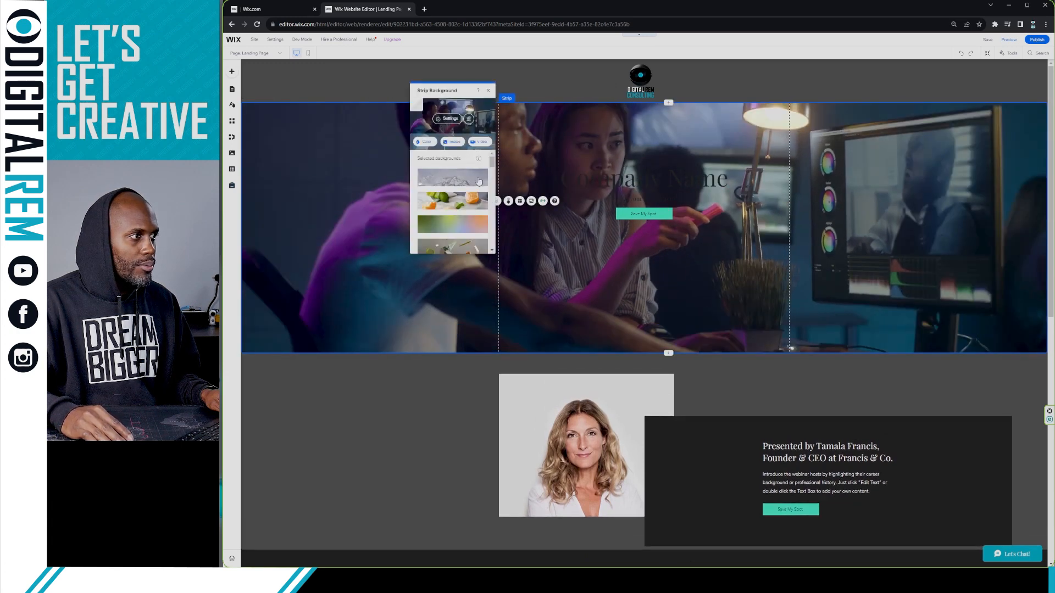
{"action": "left_click", "coordinate": [462, 130]}
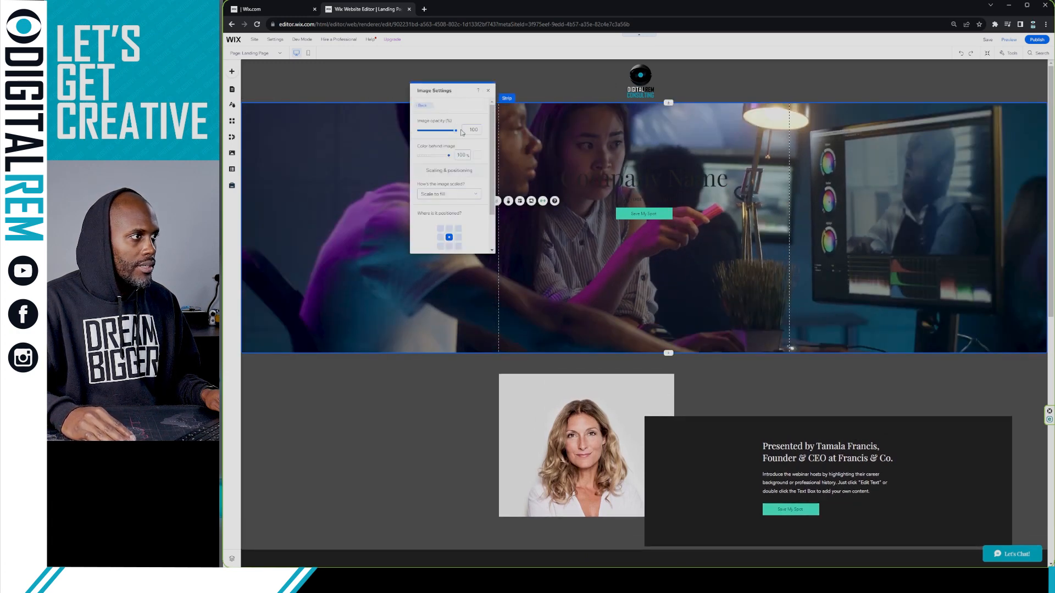
Step: Try Original size scaling on the hero background, return it to Scale to fill, and position the image at top center
{"action": "left_click", "coordinate": [454, 195]}
{"action": "left_click", "coordinate": [459, 193]}
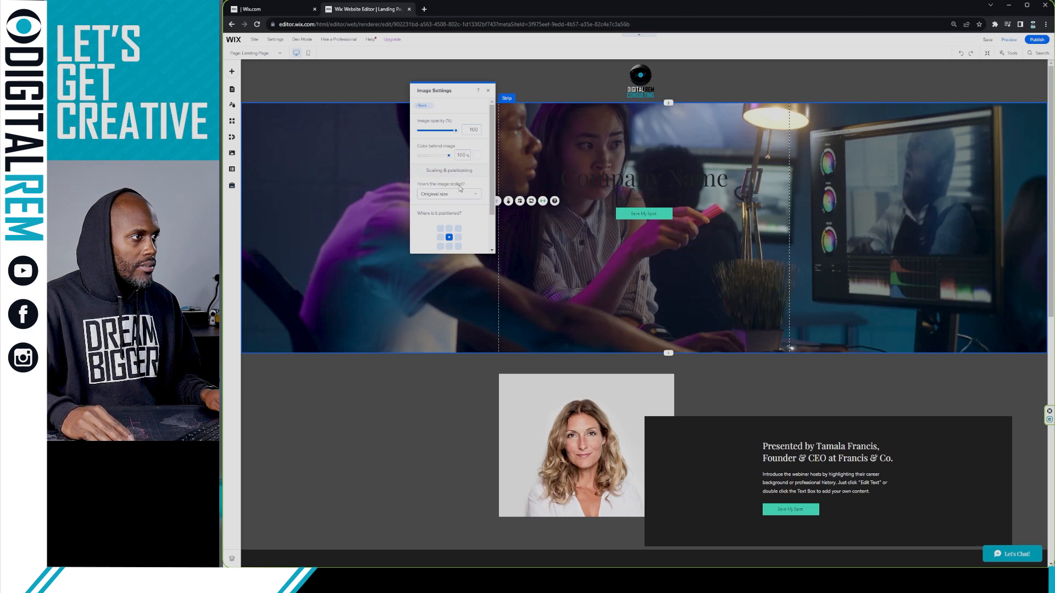
{"action": "left_click", "coordinate": [448, 195]}
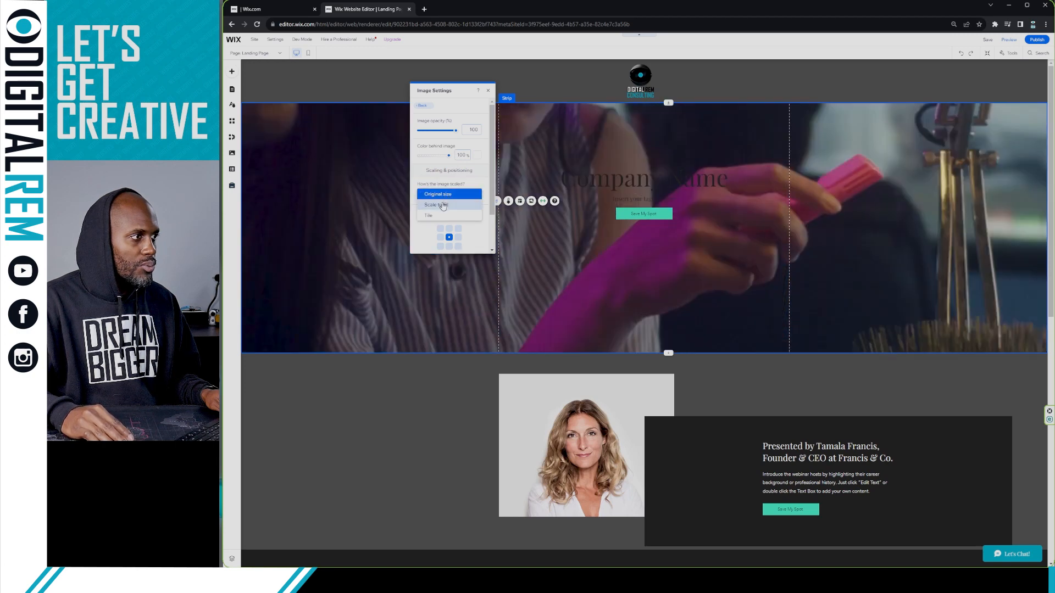
{"action": "left_click", "coordinate": [443, 206]}
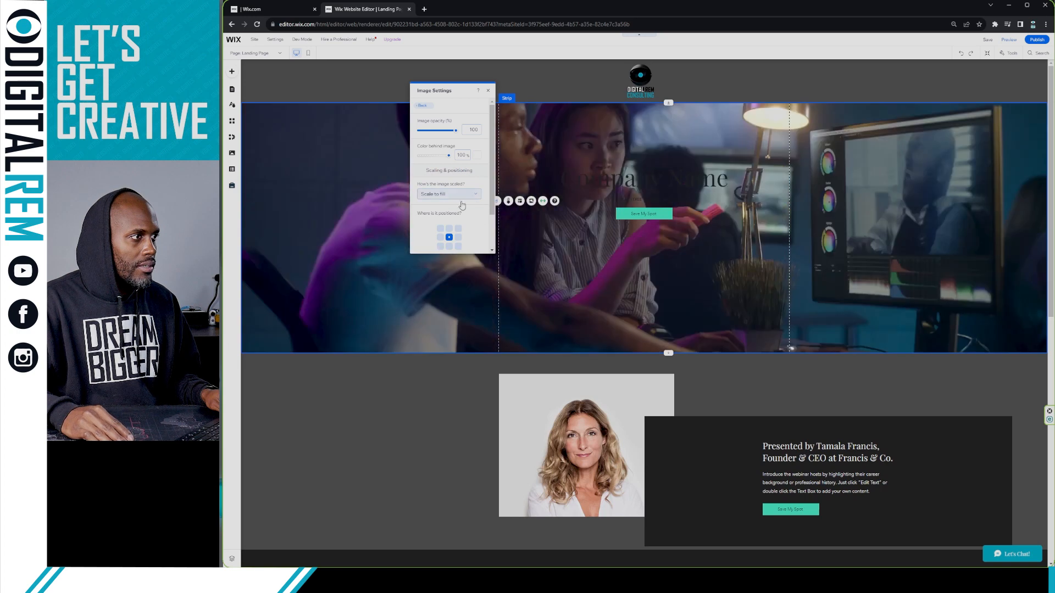
{"action": "left_click", "coordinate": [449, 230]}
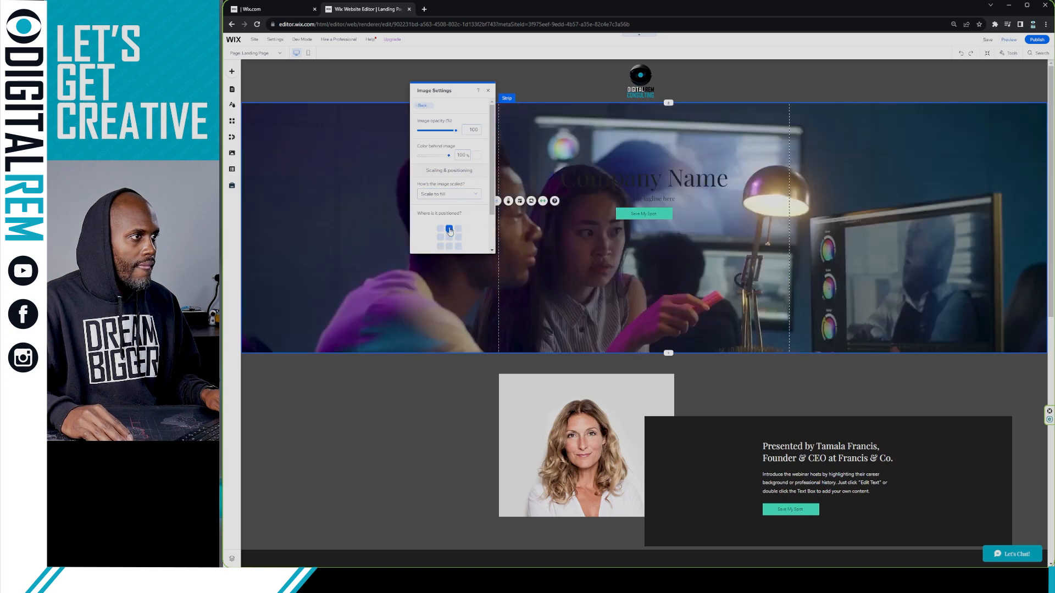
{"action": "left_click", "coordinate": [488, 91]}
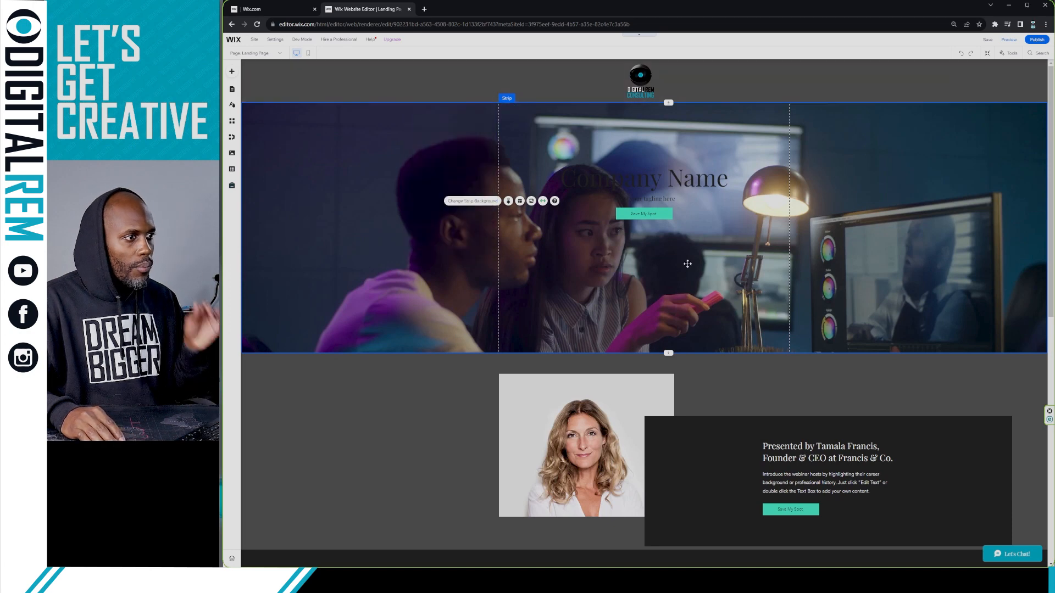
Step: Apply the Parallax scroll effect to the hero strip
{"action": "left_click", "coordinate": [508, 201]}
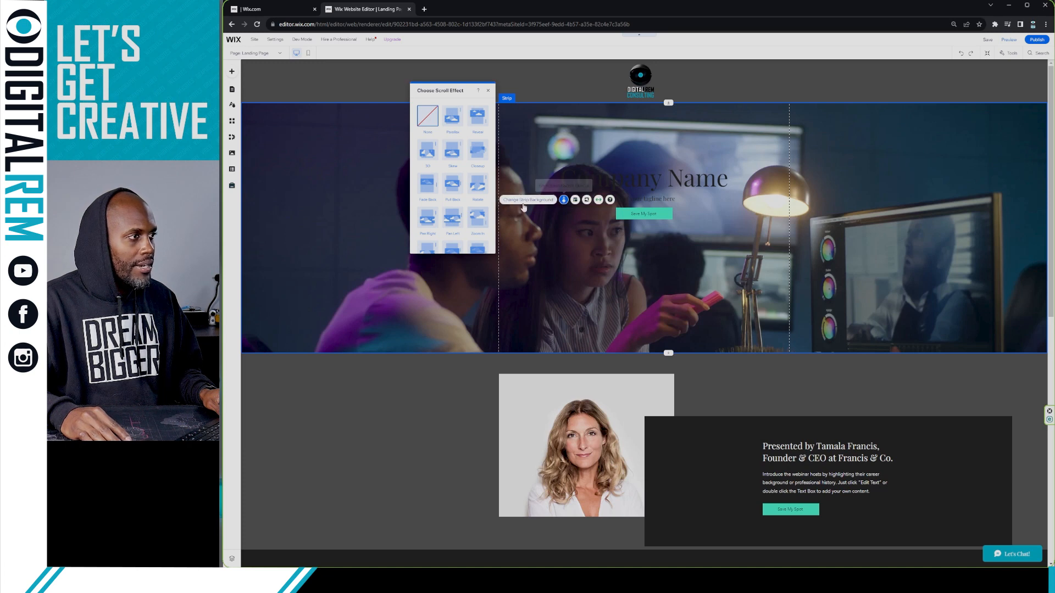
{"action": "left_click", "coordinate": [457, 126]}
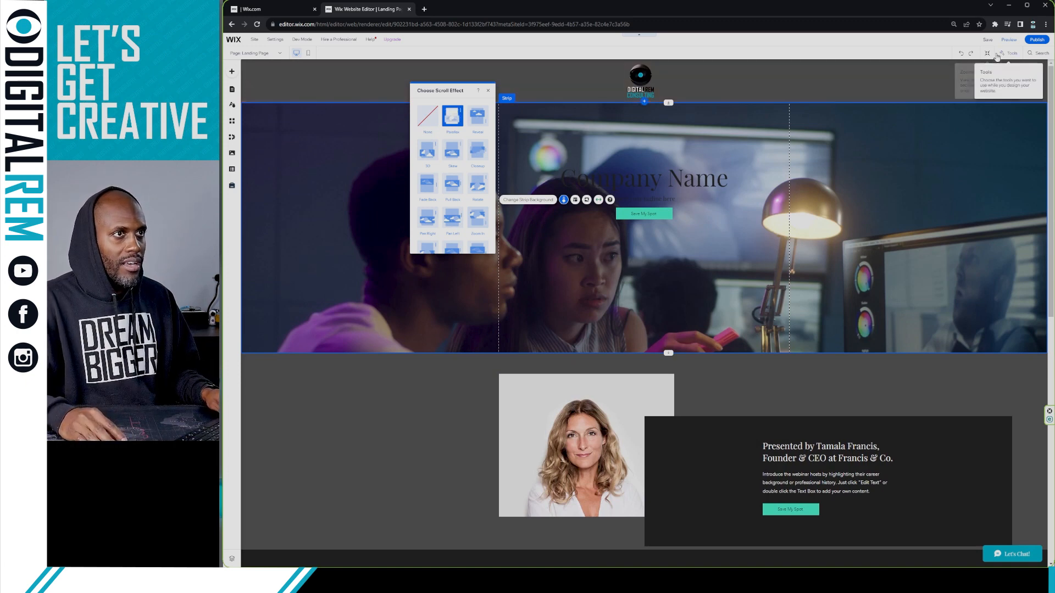
Step: Preview the page, examine how the hero strip behaves while scrolling, and return to the editor
{"action": "left_click", "coordinate": [1009, 39]}
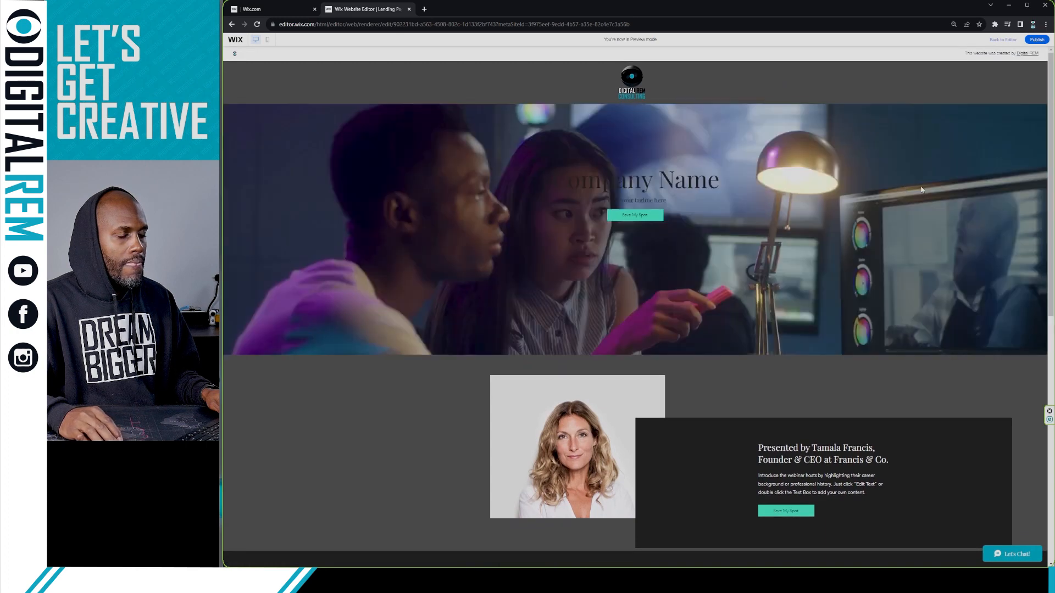
{"action": "scroll", "coordinate": [922, 190], "scroll_direction": "down", "scroll_amount": 2}
{"action": "scroll", "coordinate": [921, 189], "scroll_direction": "up", "scroll_amount": 2}
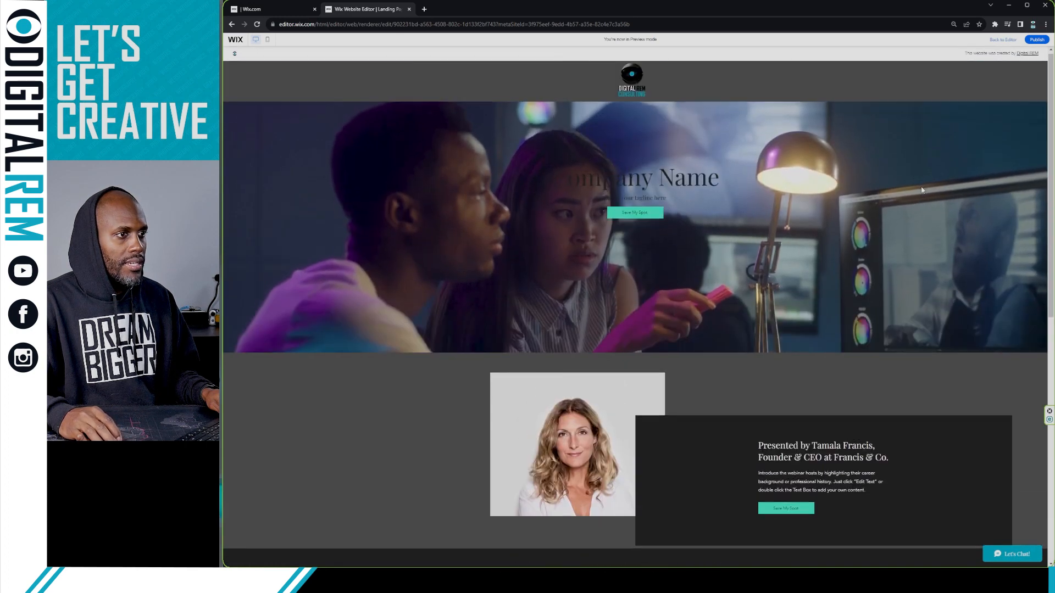
{"action": "scroll", "coordinate": [922, 190], "scroll_direction": "down", "scroll_amount": 2}
{"action": "scroll", "coordinate": [921, 190], "scroll_direction": "up", "scroll_amount": 2}
{"action": "scroll", "coordinate": [922, 190], "scroll_direction": "down", "scroll_amount": 2}
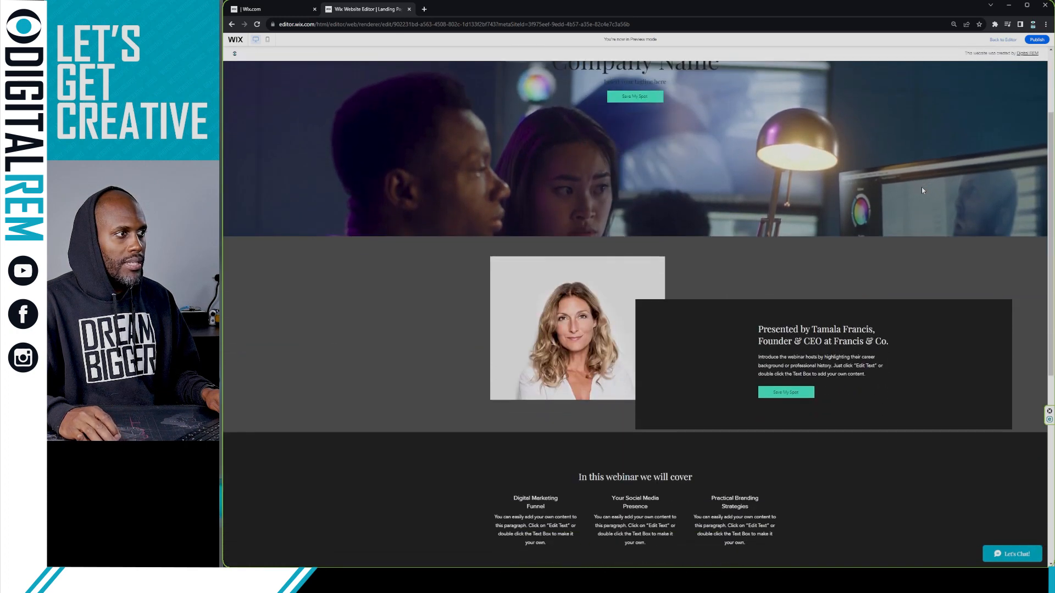
{"action": "scroll", "coordinate": [922, 190], "scroll_direction": "up", "scroll_amount": 2}
{"action": "scroll", "coordinate": [922, 190], "scroll_direction": "down", "scroll_amount": 2}
{"action": "scroll", "coordinate": [922, 190], "scroll_direction": "up", "scroll_amount": 2}
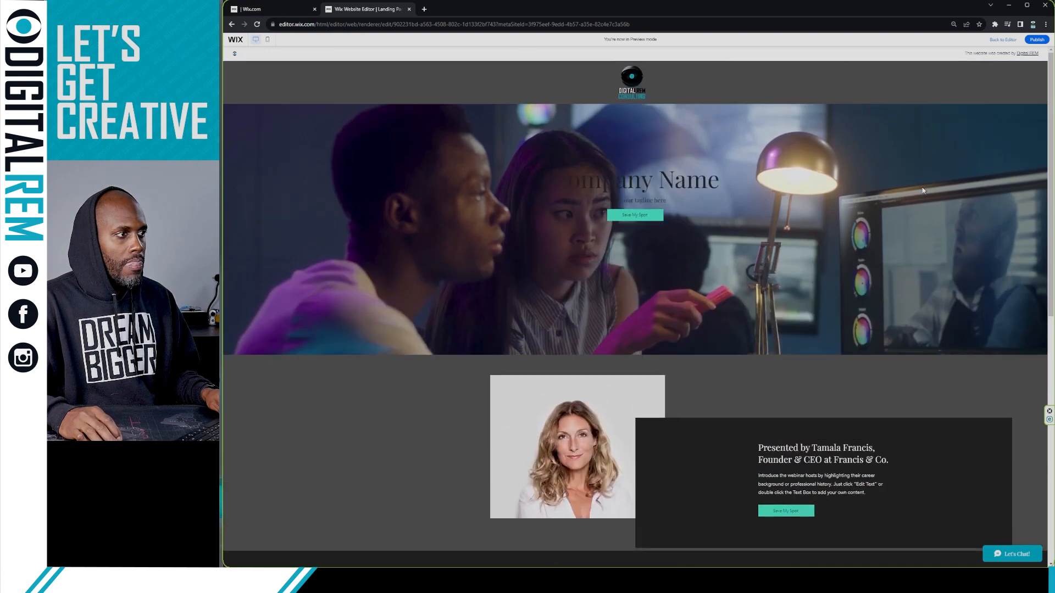
{"action": "scroll", "coordinate": [922, 190], "scroll_direction": "down", "scroll_amount": 4}
{"action": "scroll", "coordinate": [922, 190], "scroll_direction": "up", "scroll_amount": 4}
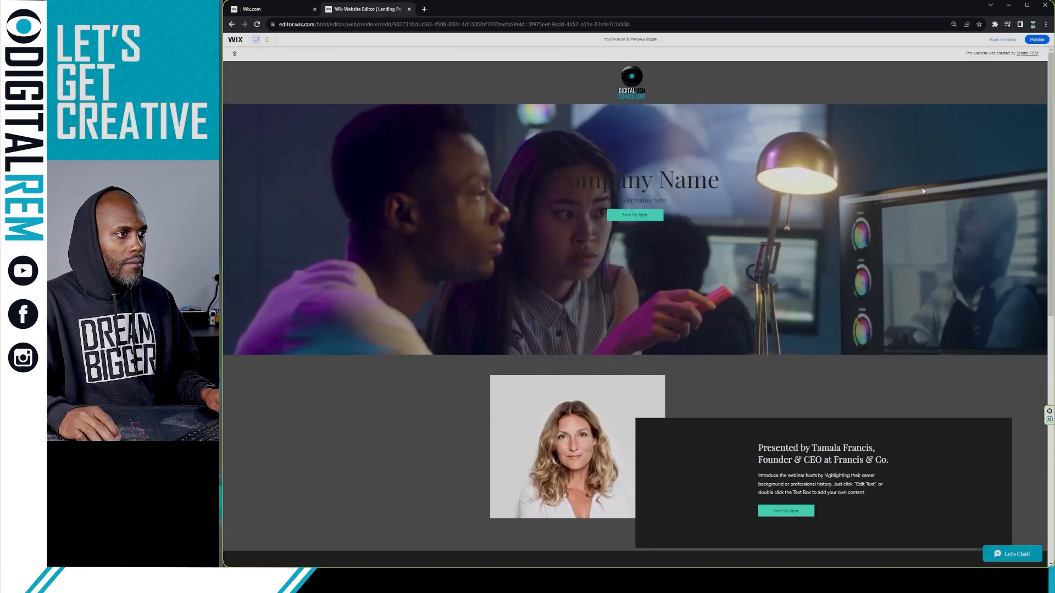
{"action": "scroll", "coordinate": [922, 190], "scroll_direction": "down", "scroll_amount": 4}
{"action": "scroll", "coordinate": [923, 190], "scroll_direction": "up", "scroll_amount": 3}
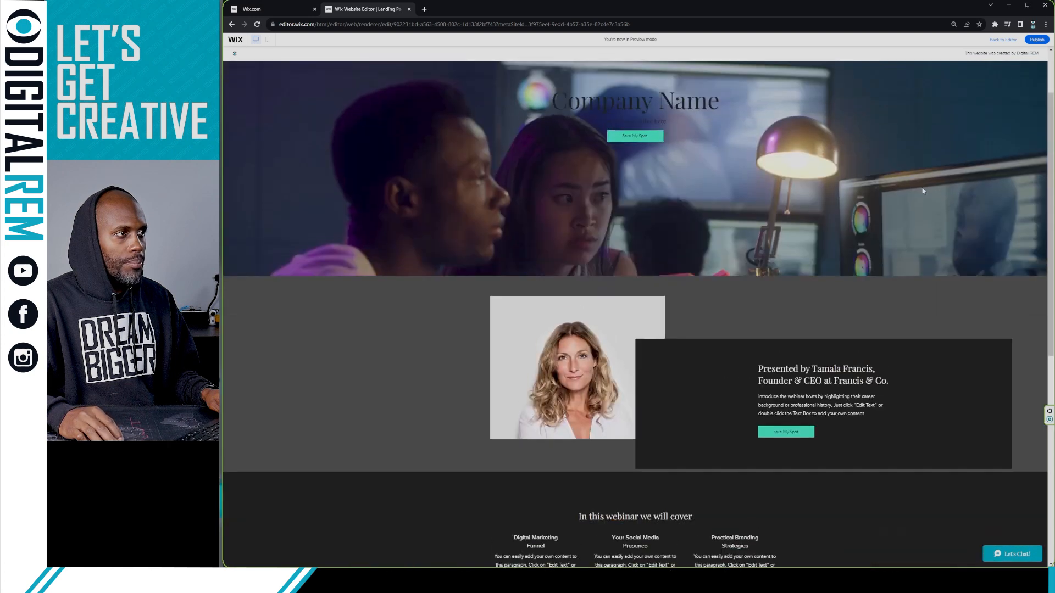
{"action": "scroll", "coordinate": [922, 191], "scroll_direction": "up", "scroll_amount": 1}
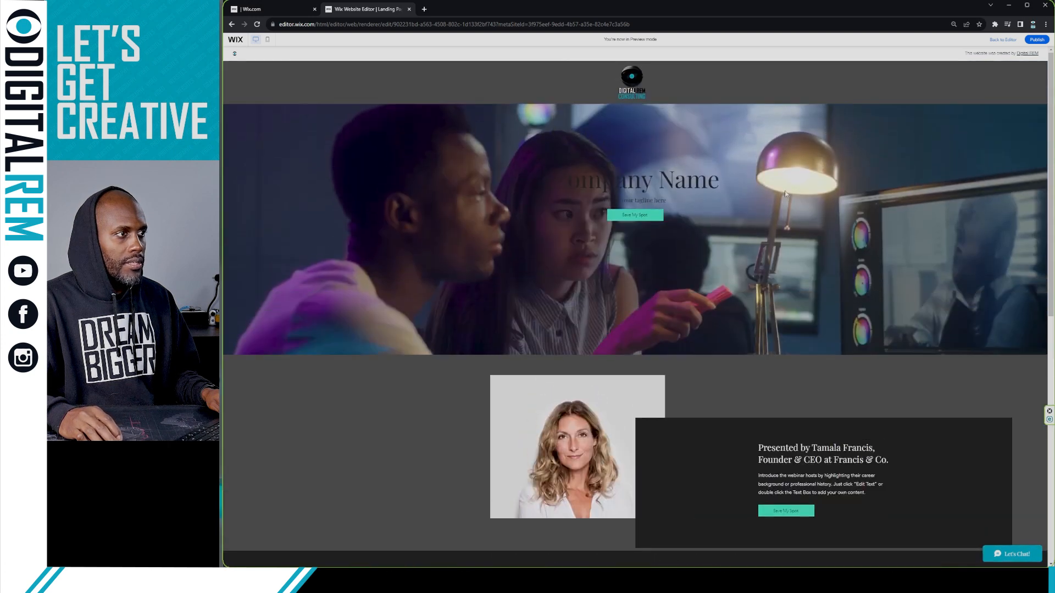
{"action": "left_click", "coordinate": [999, 43]}
Step: Change the text color of the "Company Name" heading to white
{"action": "left_click", "coordinate": [673, 178]}
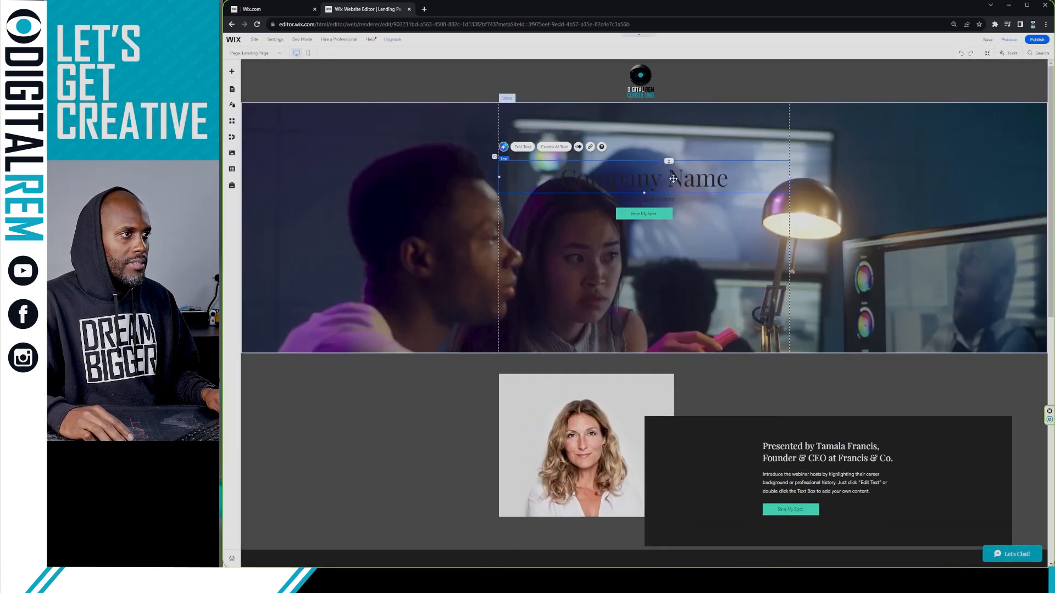
{"action": "left_click", "coordinate": [524, 147]}
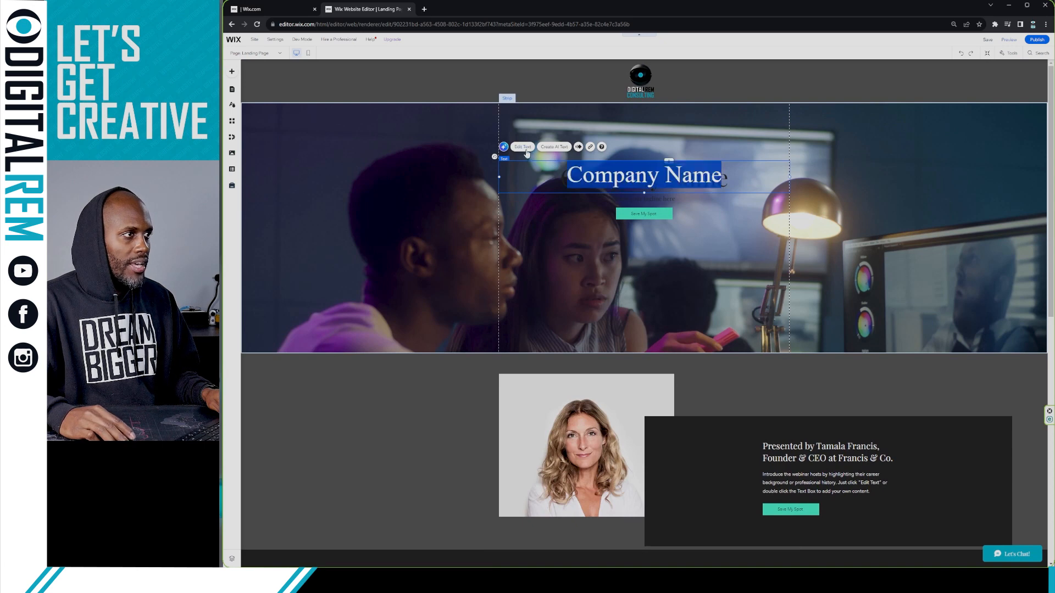
{"action": "left_click", "coordinate": [846, 269]}
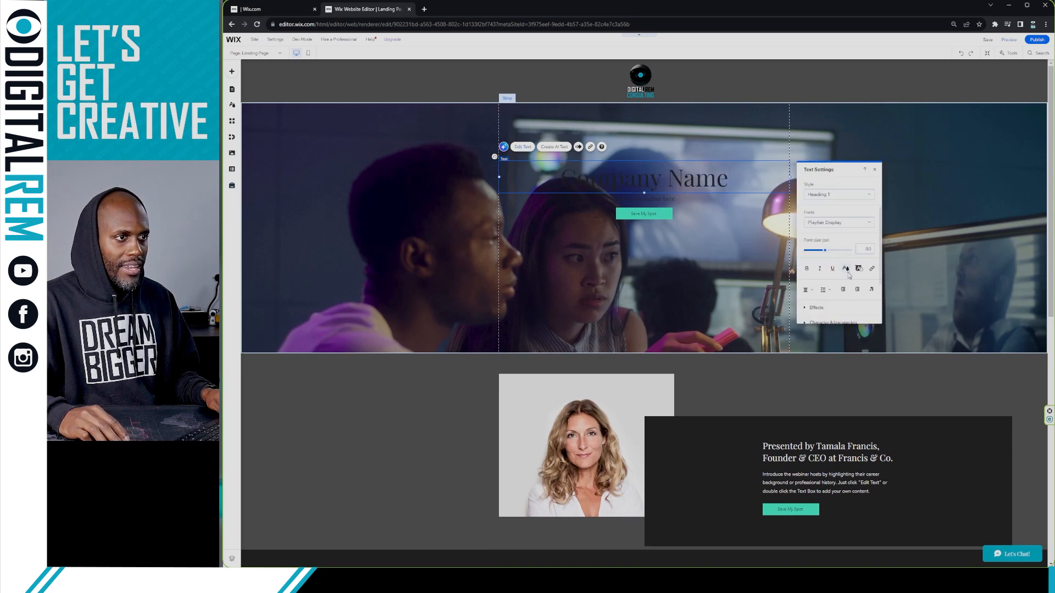
{"action": "left_click", "coordinate": [813, 272]}
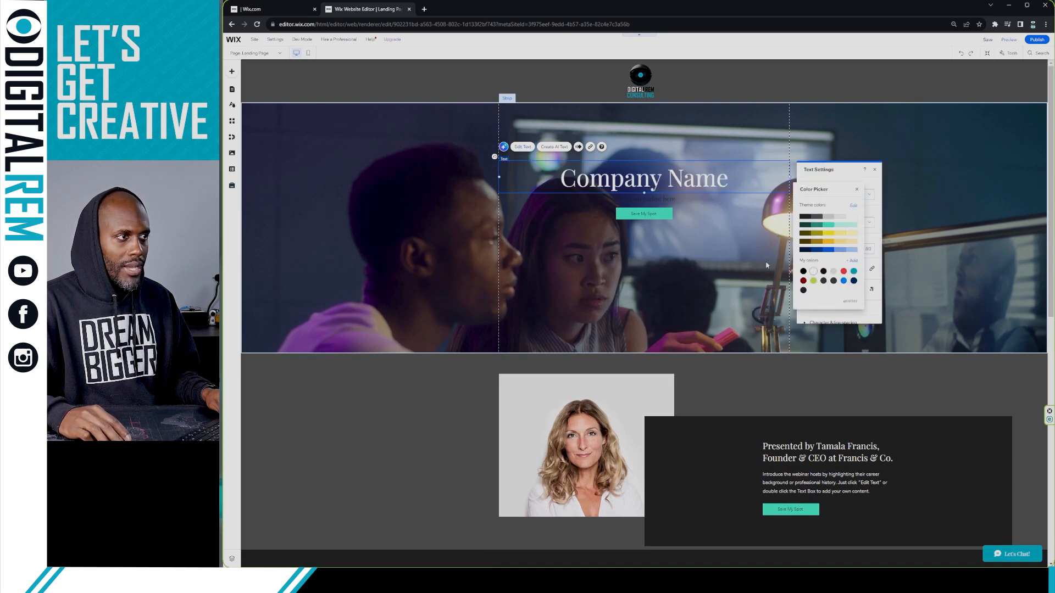
Step: Change the text color of the "Insert your tagline here" line to white
{"action": "left_click", "coordinate": [668, 199]}
{"action": "left_click", "coordinate": [668, 199]}
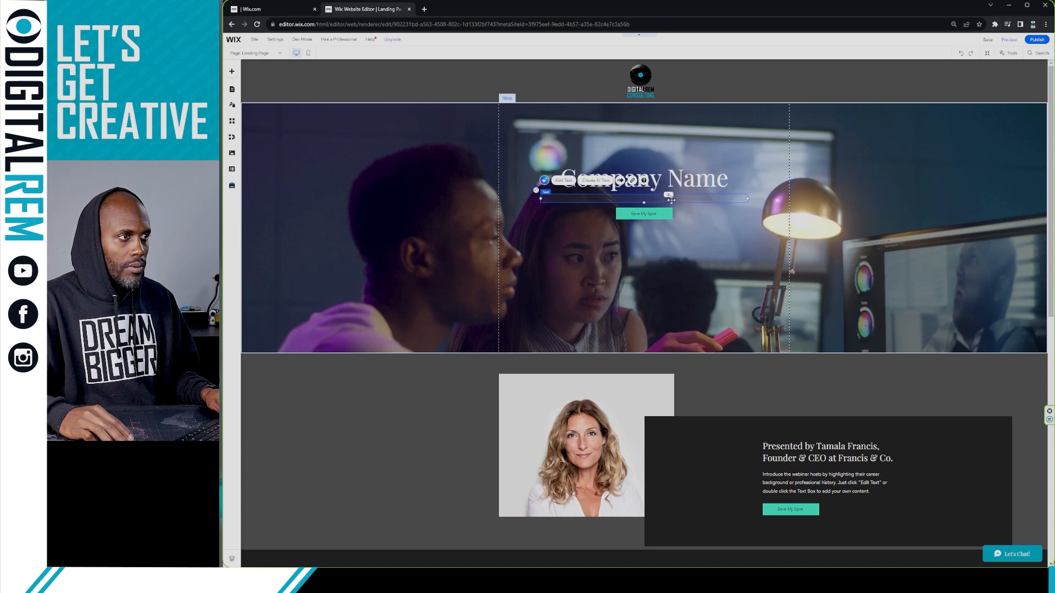
{"action": "left_click", "coordinate": [567, 182]}
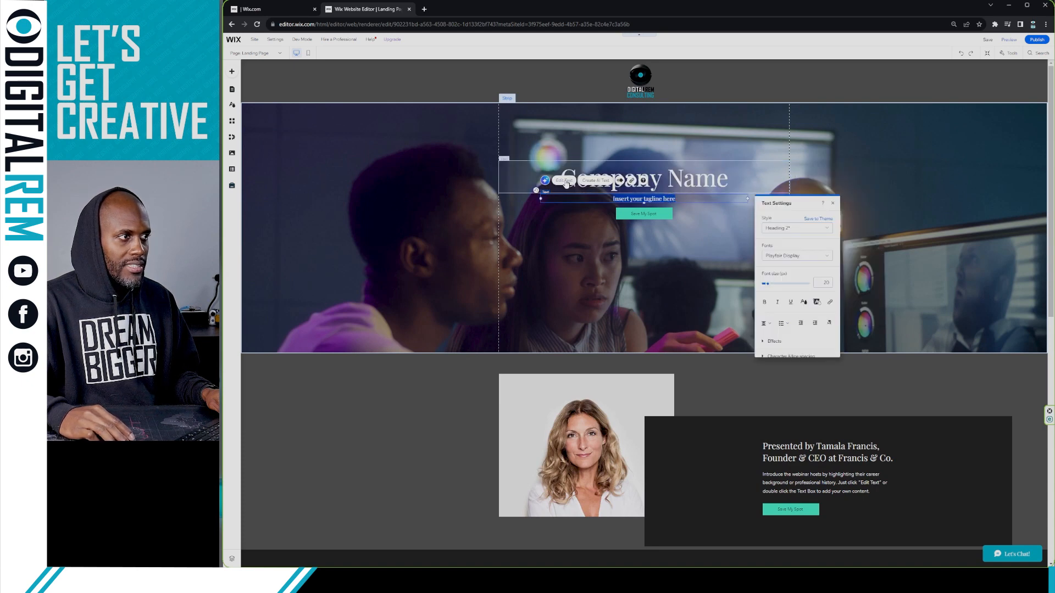
{"action": "left_click", "coordinate": [806, 305]}
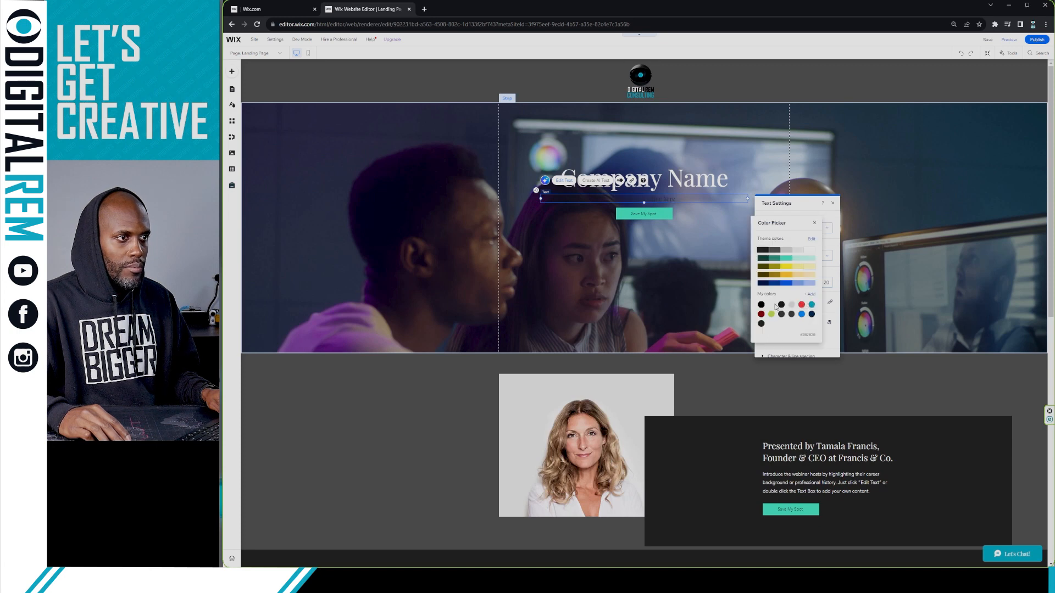
{"action": "left_click", "coordinate": [773, 306]}
{"action": "left_click", "coordinate": [820, 287]}
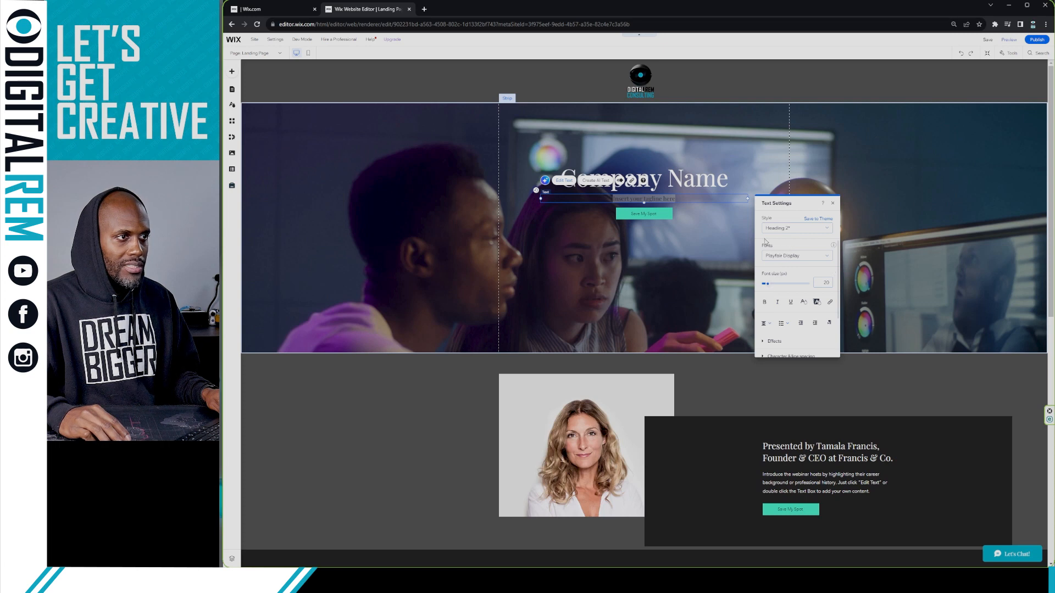
Step: Change the "Company Name" heading's font to Roboto Bold and enlarge its text
{"action": "left_click", "coordinate": [742, 187]}
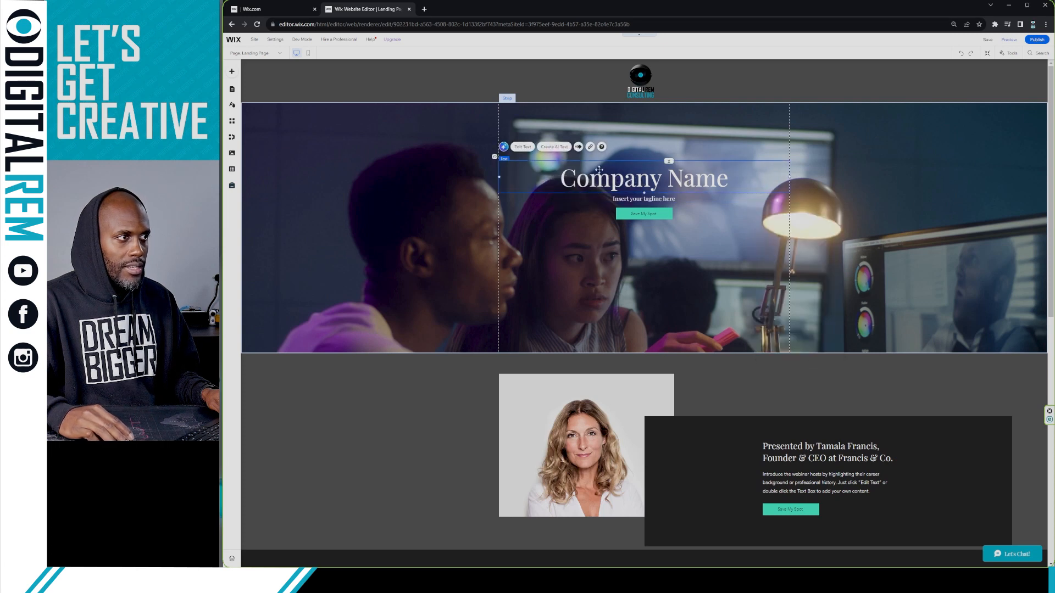
{"action": "left_click", "coordinate": [523, 148]}
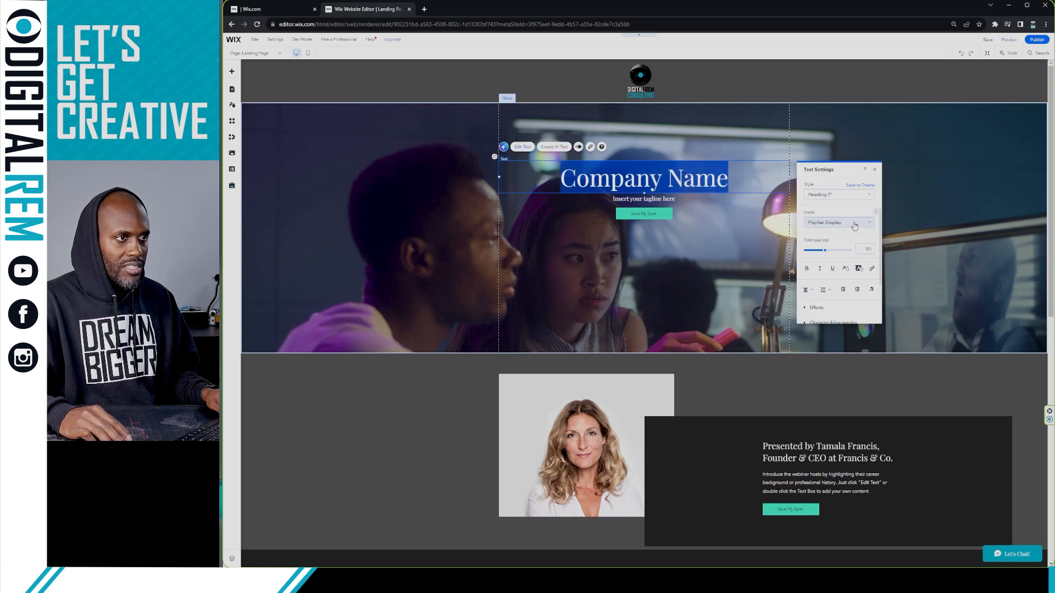
{"action": "left_click", "coordinate": [854, 224]}
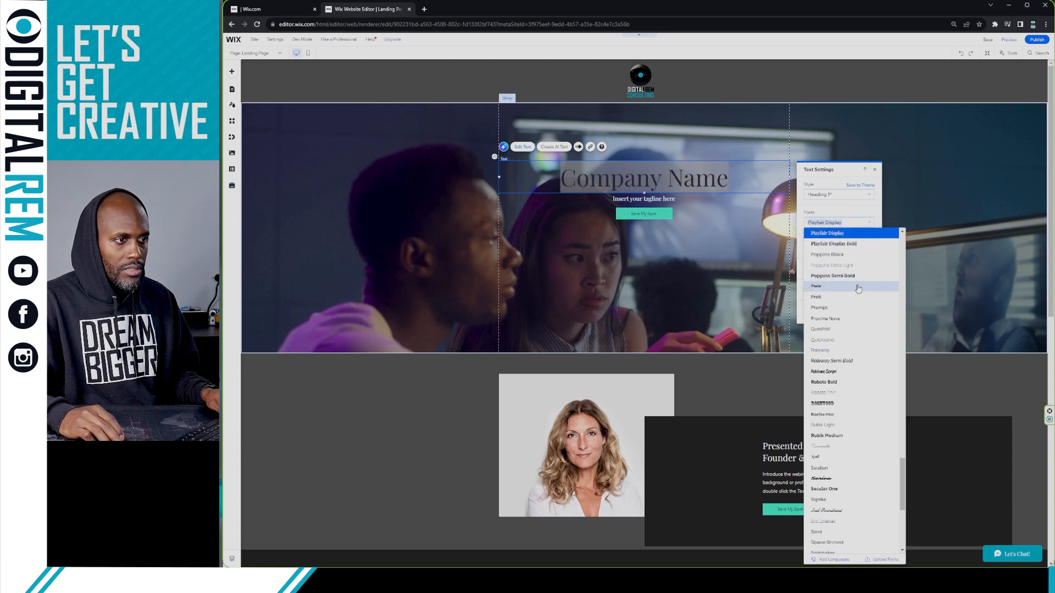
{"action": "left_click", "coordinate": [838, 383]}
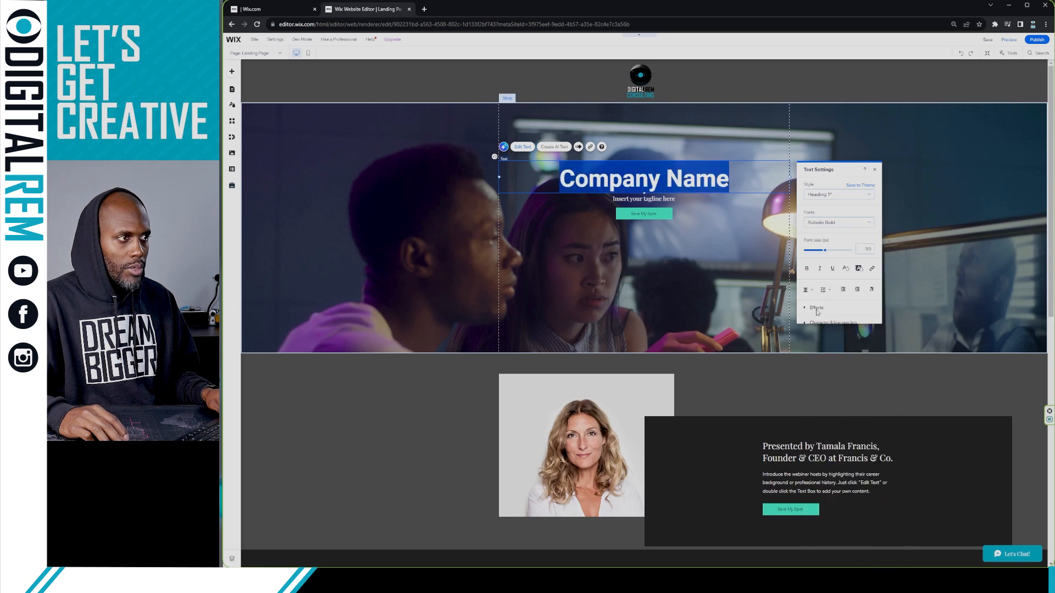
{"action": "left_click_drag", "start_coordinate": [829, 256], "coordinate": [838, 256]}
{"action": "left_click", "coordinate": [755, 245]}
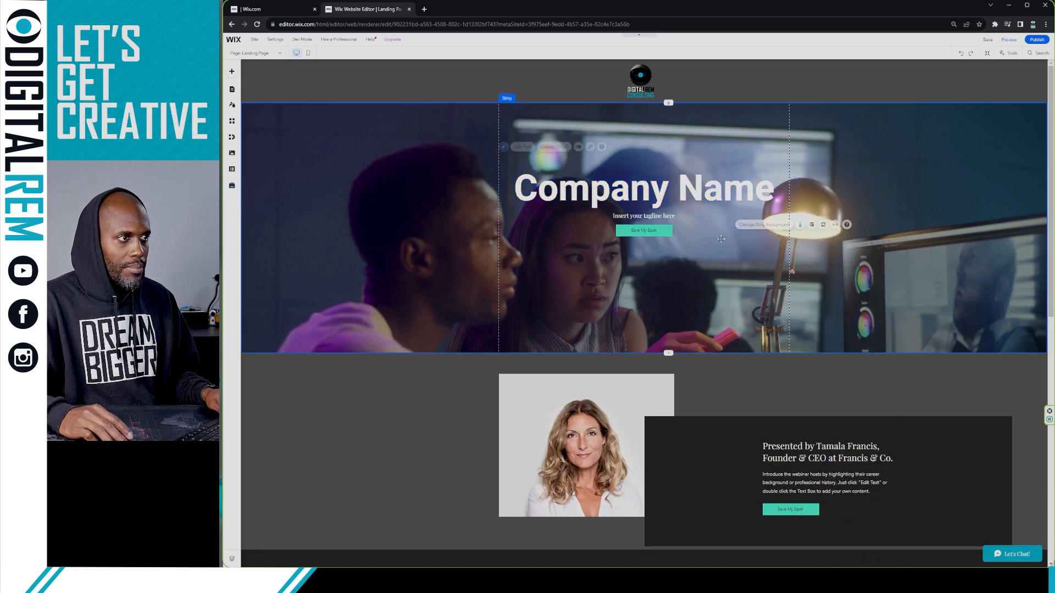
Step: Examine the hero strip with its enlarged heading together with the logo and the presenter section below
{"action": "scroll", "coordinate": [740, 223], "scroll_direction": "down", "scroll_amount": 2}
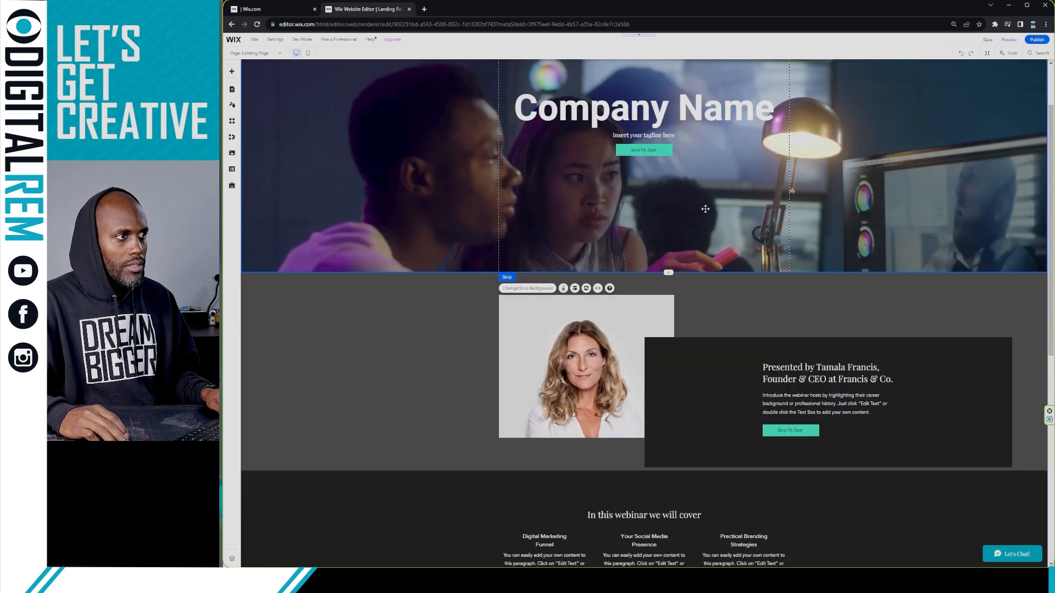
{"action": "scroll", "coordinate": [708, 208], "scroll_direction": "up", "scroll_amount": 1}
{"action": "scroll", "coordinate": [719, 206], "scroll_direction": "down", "scroll_amount": 2}
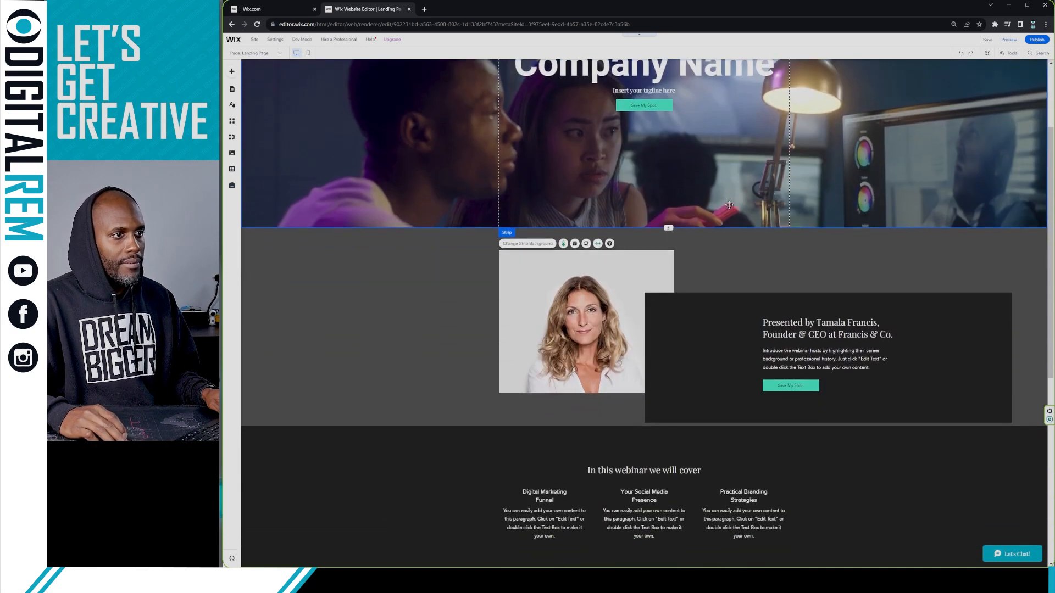
{"action": "scroll", "coordinate": [729, 206], "scroll_direction": "down", "scroll_amount": 1}
{"action": "scroll", "coordinate": [733, 211], "scroll_direction": "up", "scroll_amount": 4}
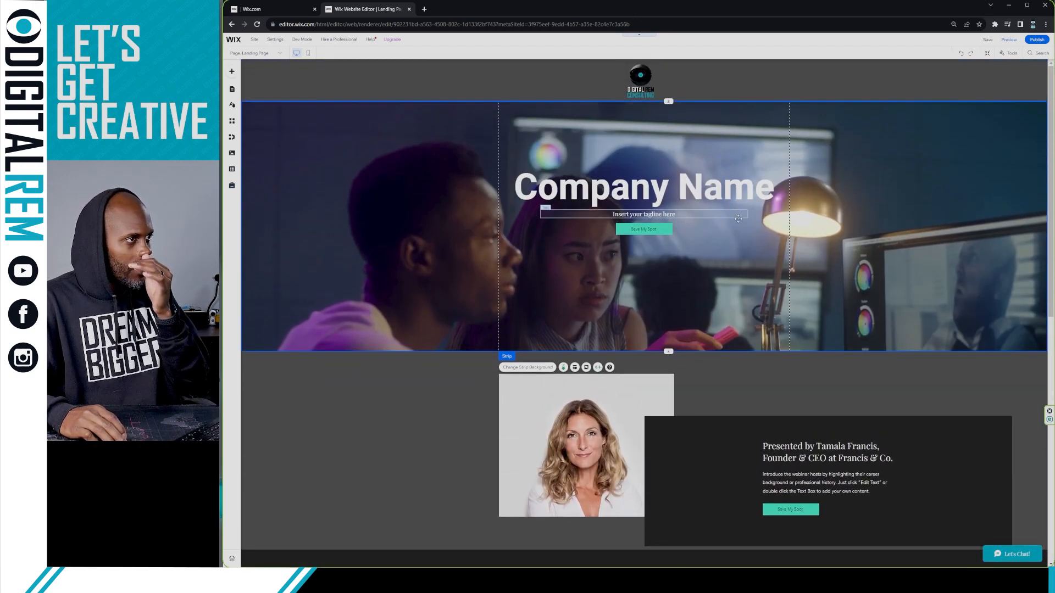
{"action": "scroll", "coordinate": [738, 219], "scroll_direction": "down", "scroll_amount": 1}
{"action": "scroll", "coordinate": [736, 217], "scroll_direction": "up", "scroll_amount": 1}
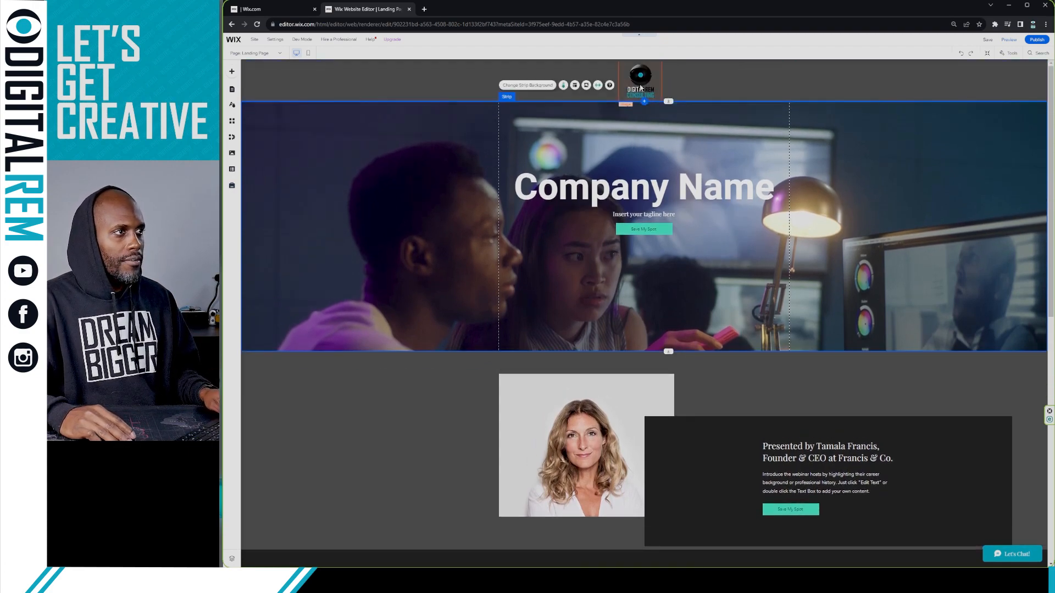
{"action": "scroll", "coordinate": [800, 242], "scroll_direction": "down", "scroll_amount": 2}
{"action": "scroll", "coordinate": [796, 245], "scroll_direction": "up", "scroll_amount": 2}
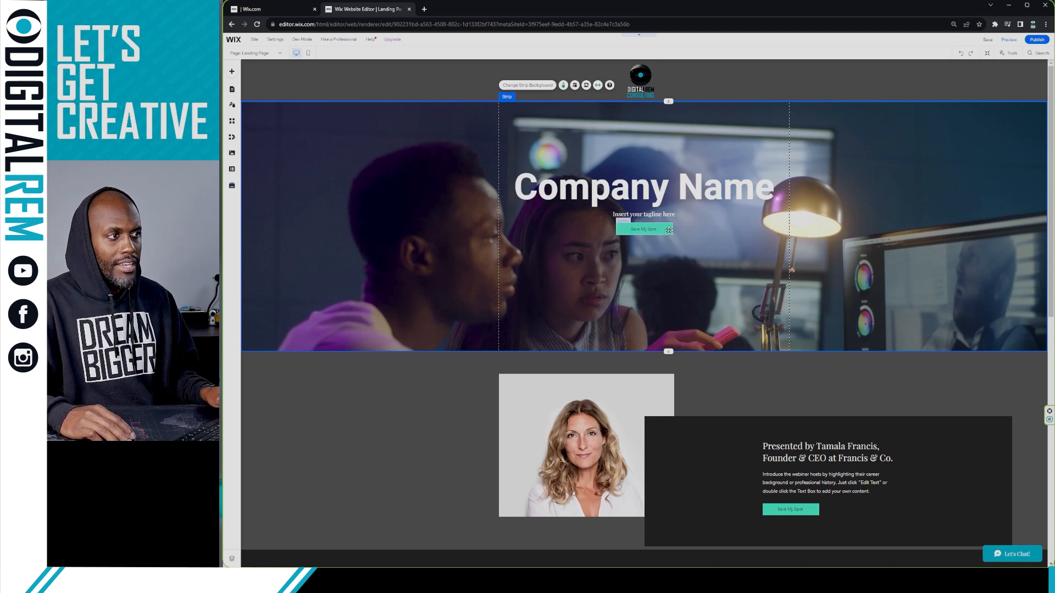
Step: Review the page from the hero strip's "Save My Spot" button through the webinar topics, sign-up form and footer
{"action": "left_click", "coordinate": [651, 230]}
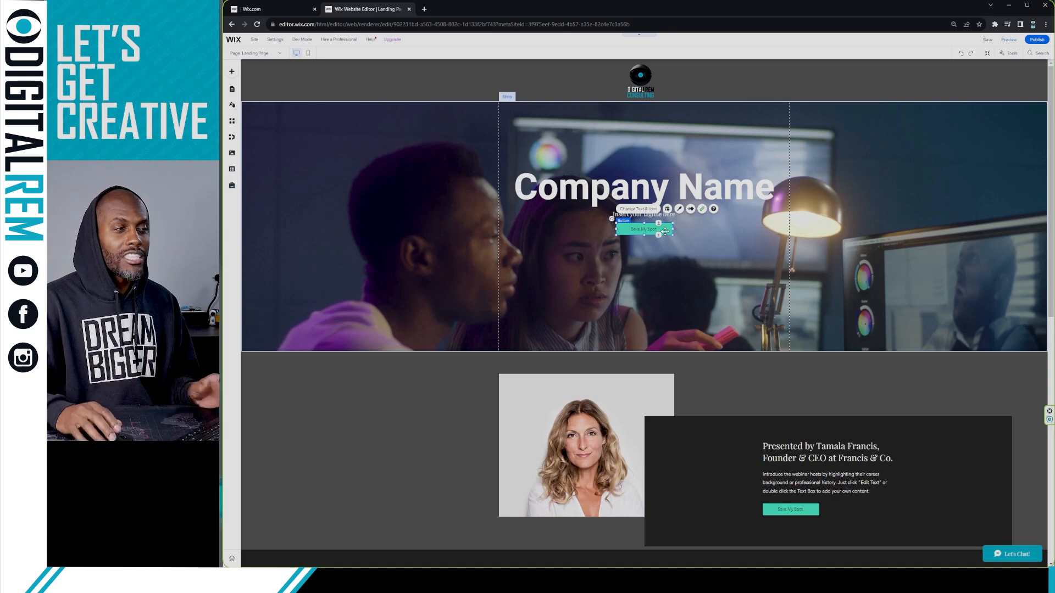
{"action": "scroll", "coordinate": [666, 234], "scroll_direction": "down", "scroll_amount": 5}
{"action": "scroll", "coordinate": [669, 236], "scroll_direction": "down", "scroll_amount": 4}
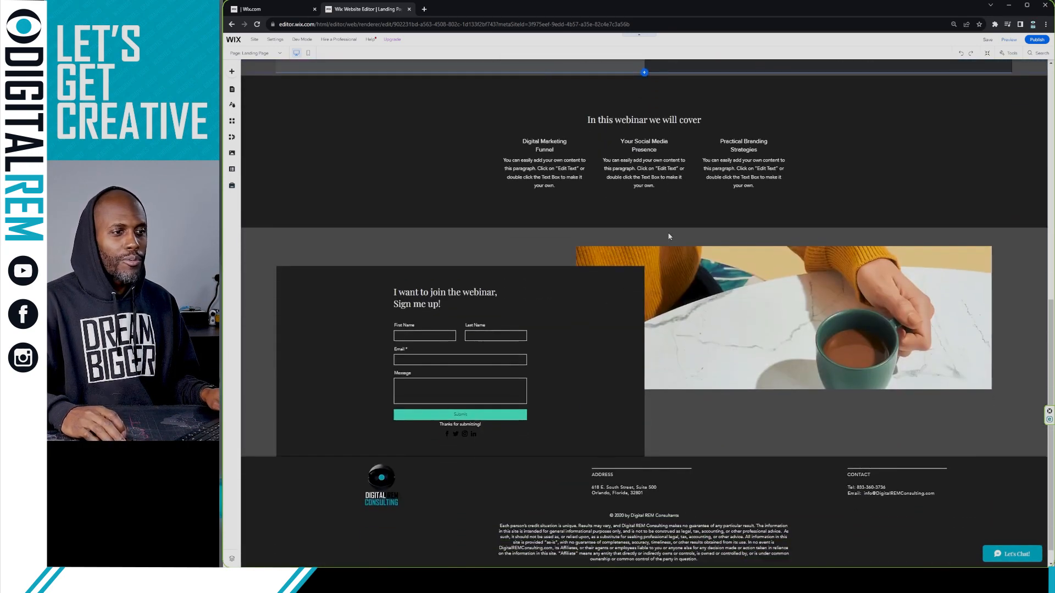
{"action": "scroll", "coordinate": [668, 236], "scroll_direction": "up", "scroll_amount": 8}
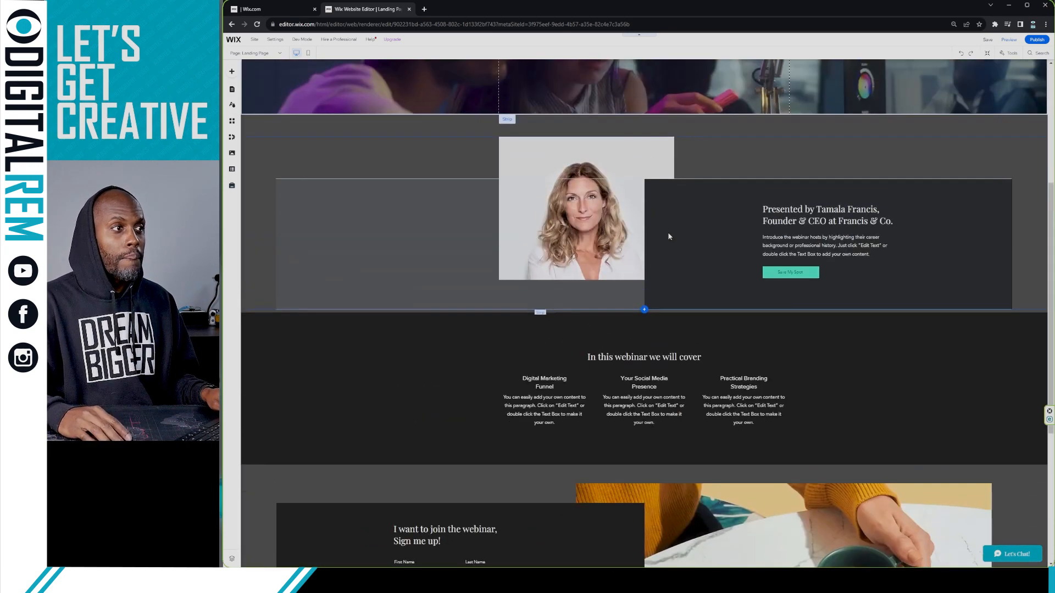
{"action": "scroll", "coordinate": [668, 233], "scroll_direction": "down", "scroll_amount": 2}
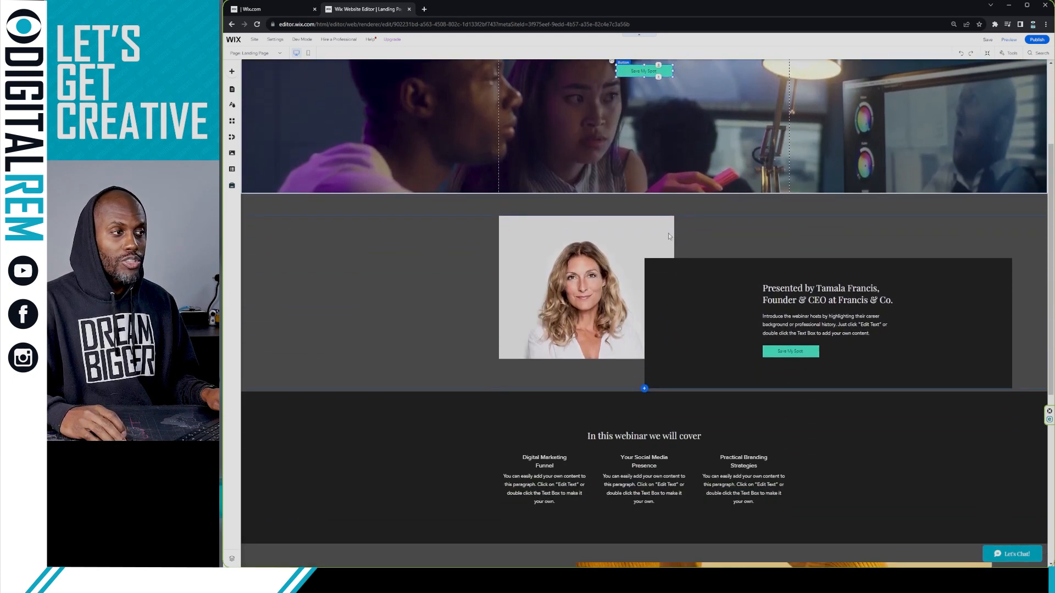
{"action": "scroll", "coordinate": [668, 233], "scroll_direction": "up", "scroll_amount": 3}
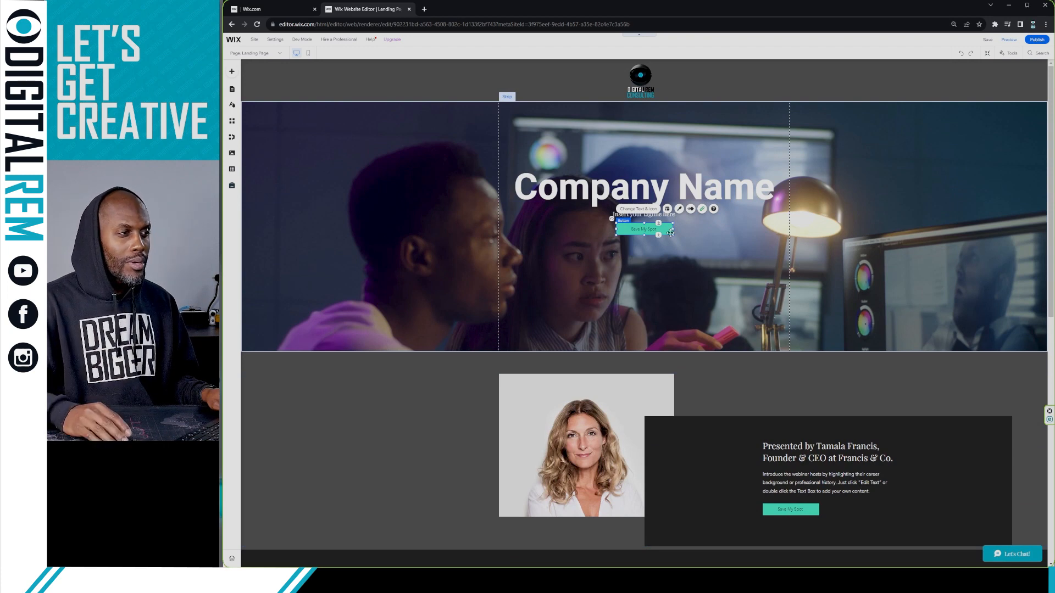
{"action": "scroll", "coordinate": [671, 235], "scroll_direction": "down", "scroll_amount": 2}
{"action": "scroll", "coordinate": [671, 237], "scroll_direction": "down", "scroll_amount": 3}
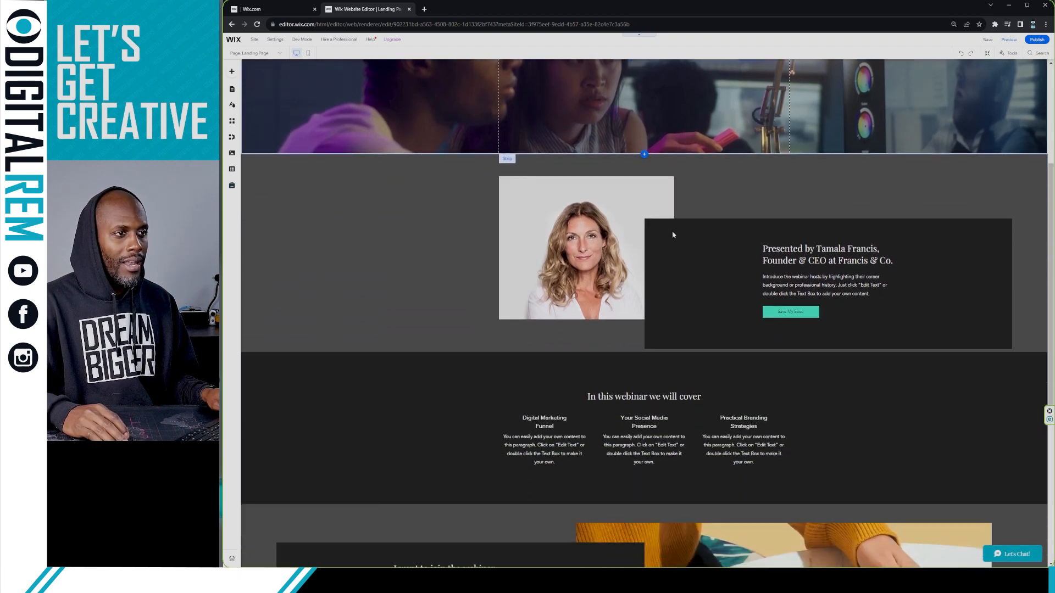
{"action": "scroll", "coordinate": [671, 231], "scroll_direction": "up", "scroll_amount": 1}
{"action": "scroll", "coordinate": [786, 301], "scroll_direction": "down", "scroll_amount": 3}
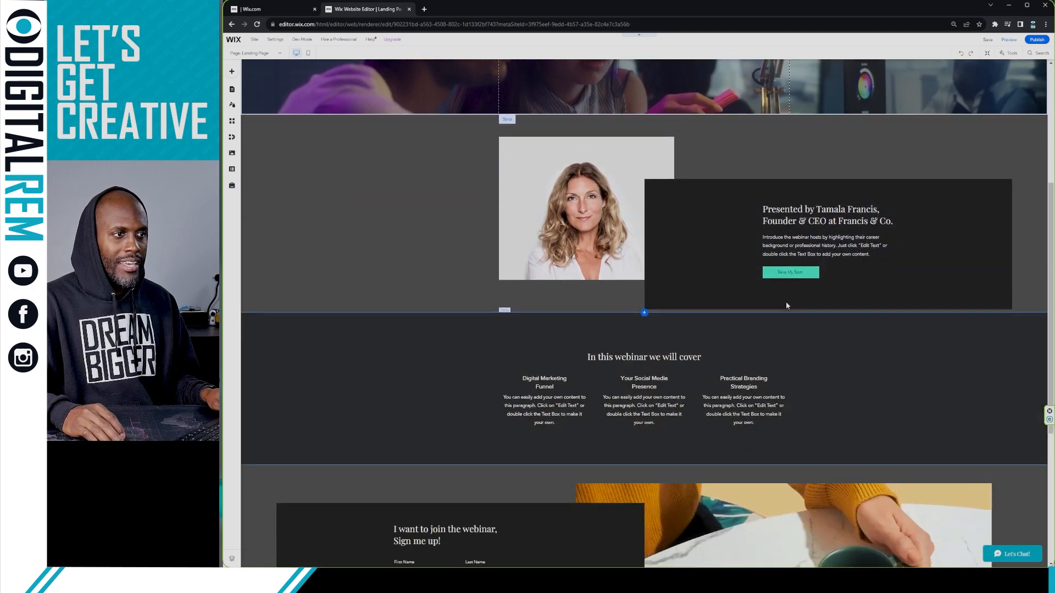
{"action": "scroll", "coordinate": [783, 291], "scroll_direction": "down", "scroll_amount": 5}
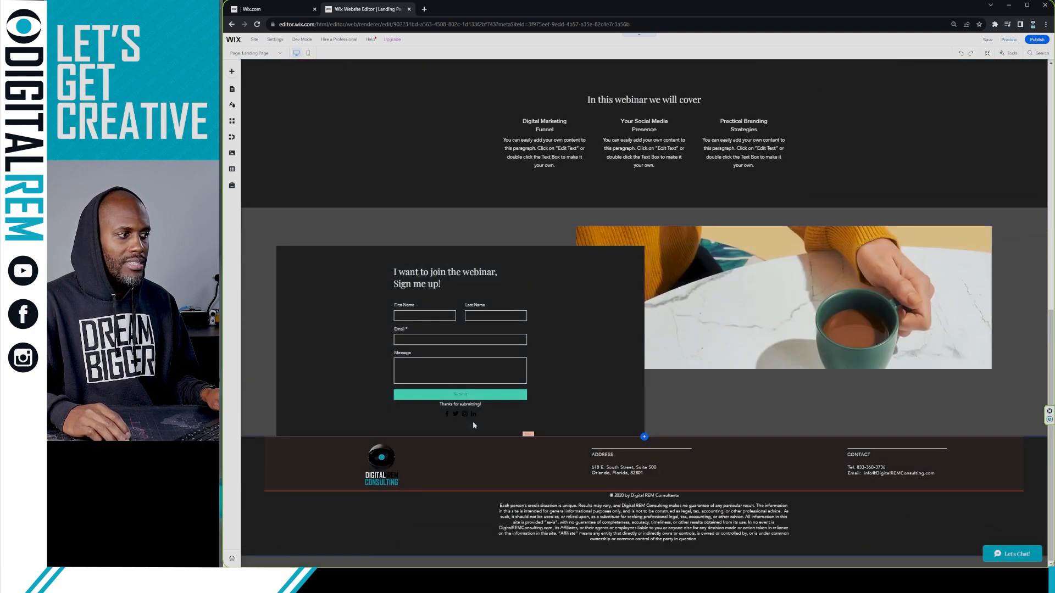
{"action": "scroll", "coordinate": [658, 363], "scroll_direction": "up", "scroll_amount": 10}
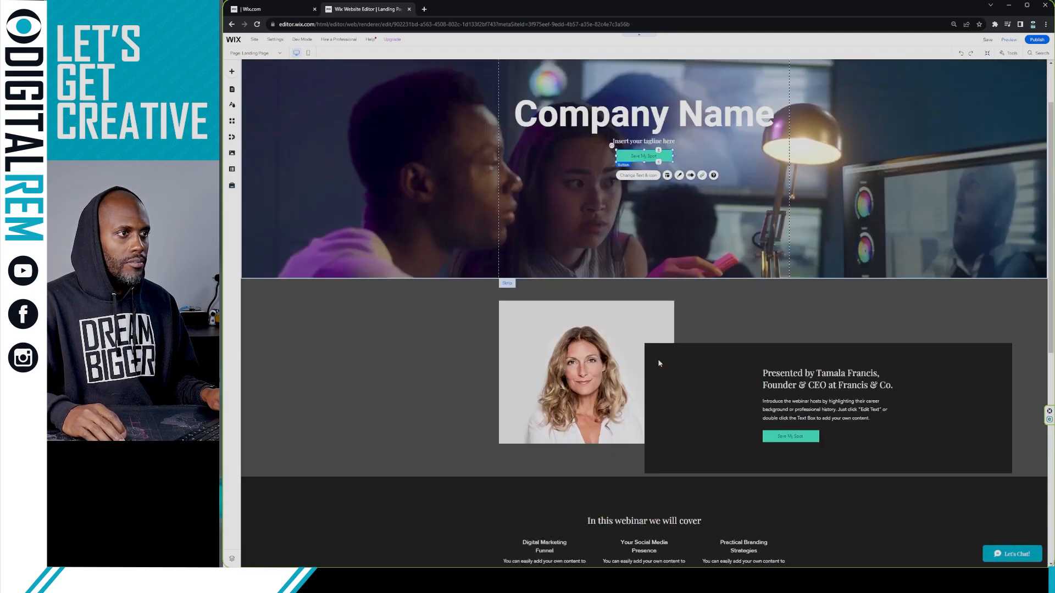
{"action": "scroll", "coordinate": [659, 363], "scroll_direction": "up", "scroll_amount": 1}
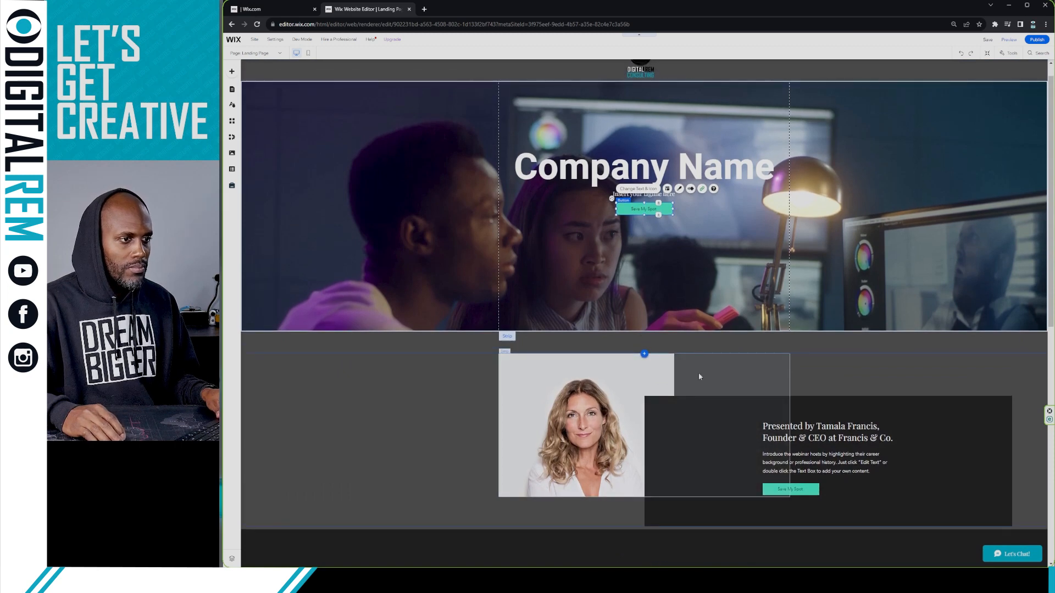
Step: Replace the portrait column's background below the hero strip with the "Portrait with Hands Clasped" image from Media from Wix
{"action": "left_click", "coordinate": [714, 380]}
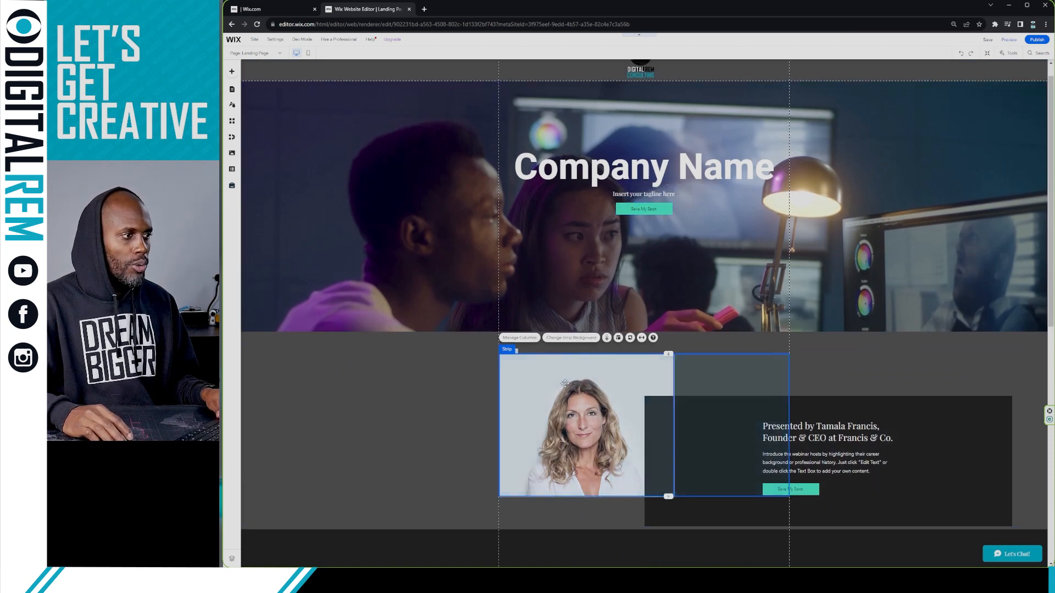
{"action": "left_click", "coordinate": [571, 376]}
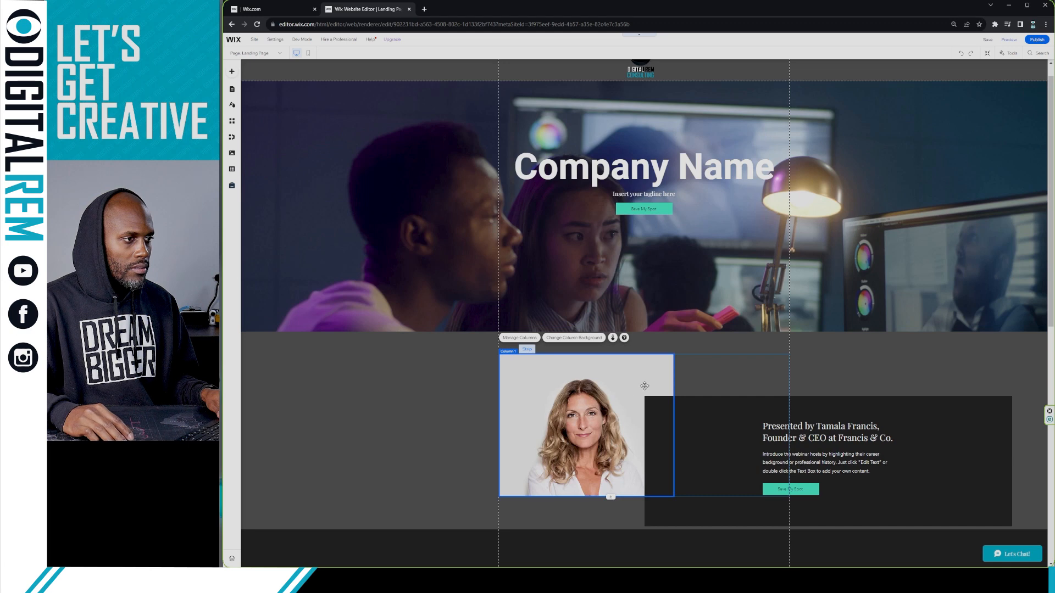
{"action": "left_click", "coordinate": [562, 339]}
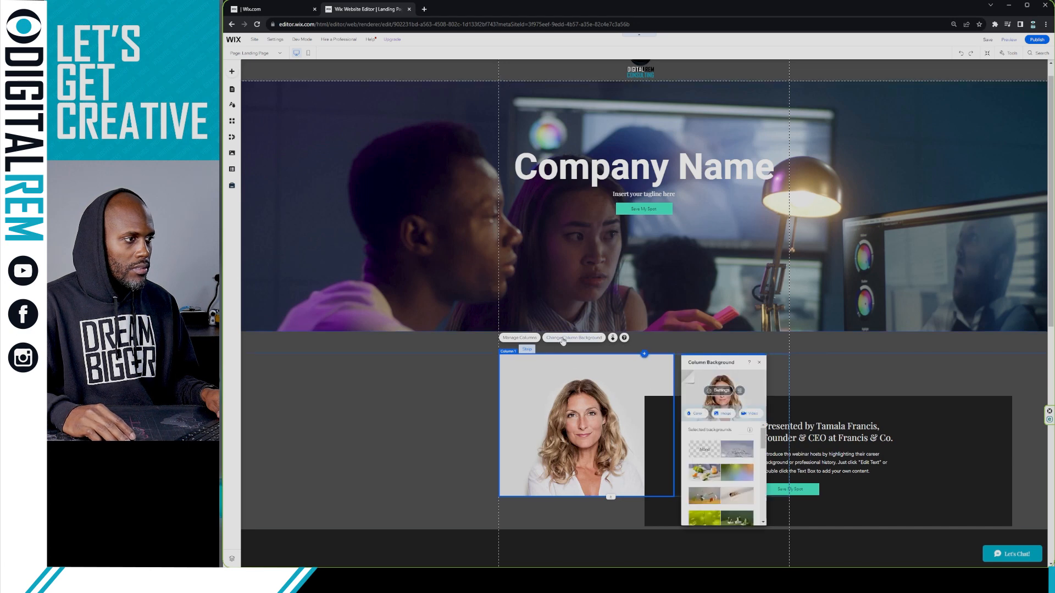
{"action": "left_click", "coordinate": [721, 414]}
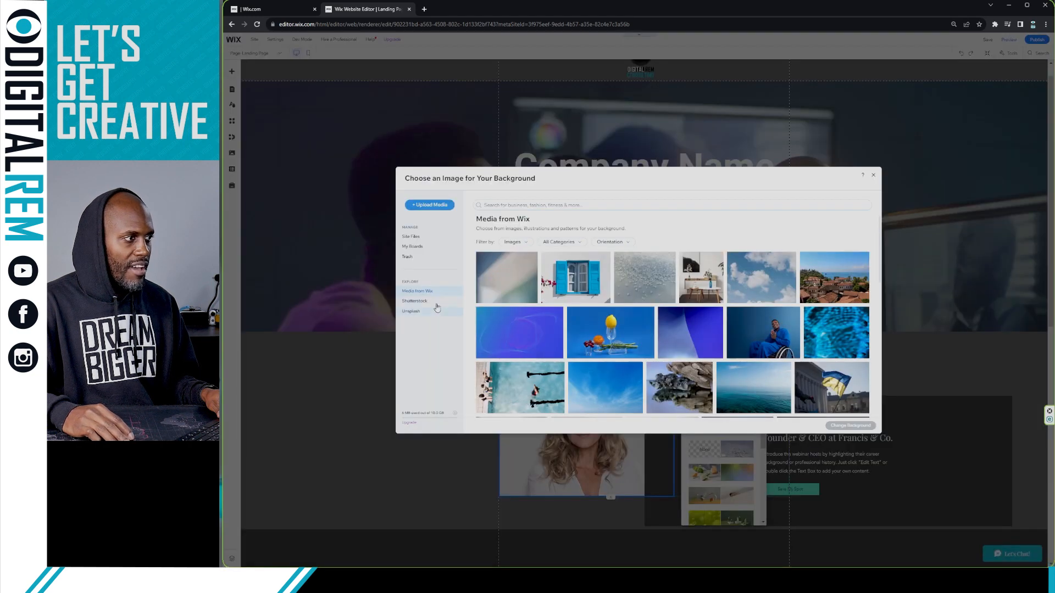
{"action": "left_click", "coordinate": [424, 239]}
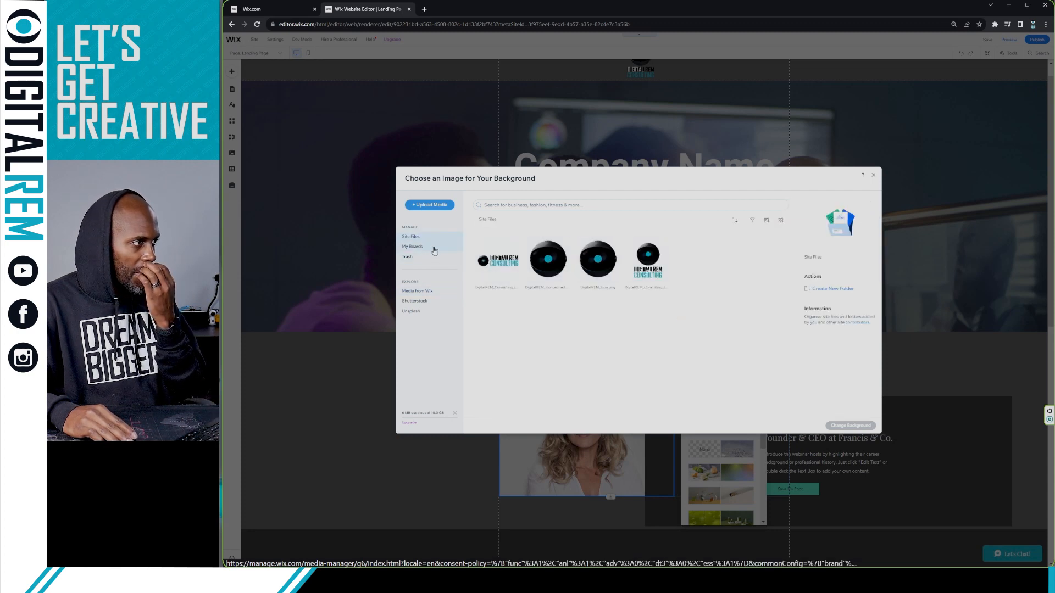
{"action": "left_click", "coordinate": [433, 246]}
{"action": "left_click", "coordinate": [433, 240]}
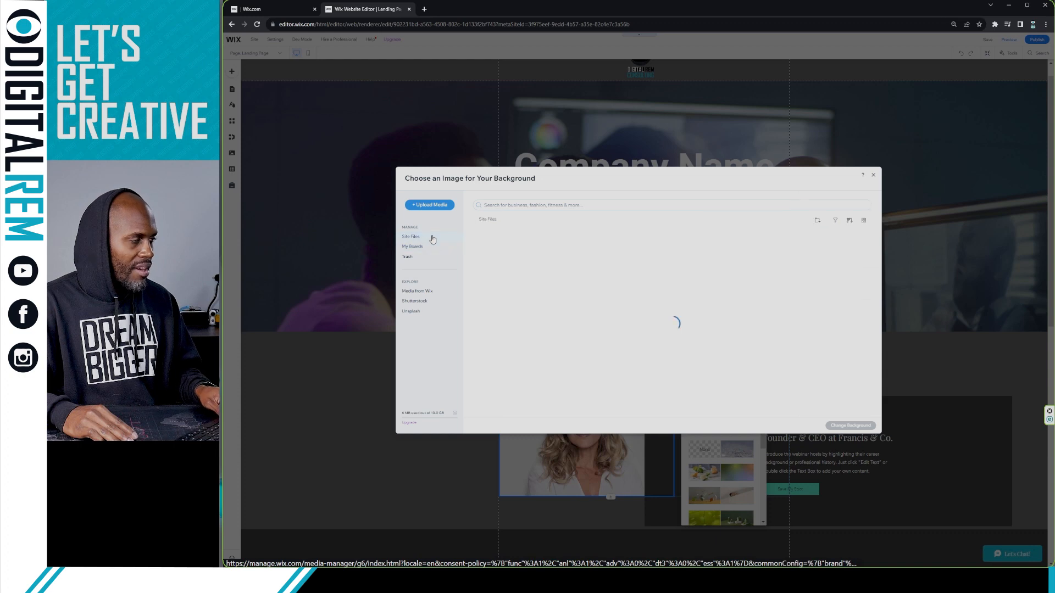
{"action": "left_click", "coordinate": [437, 303]}
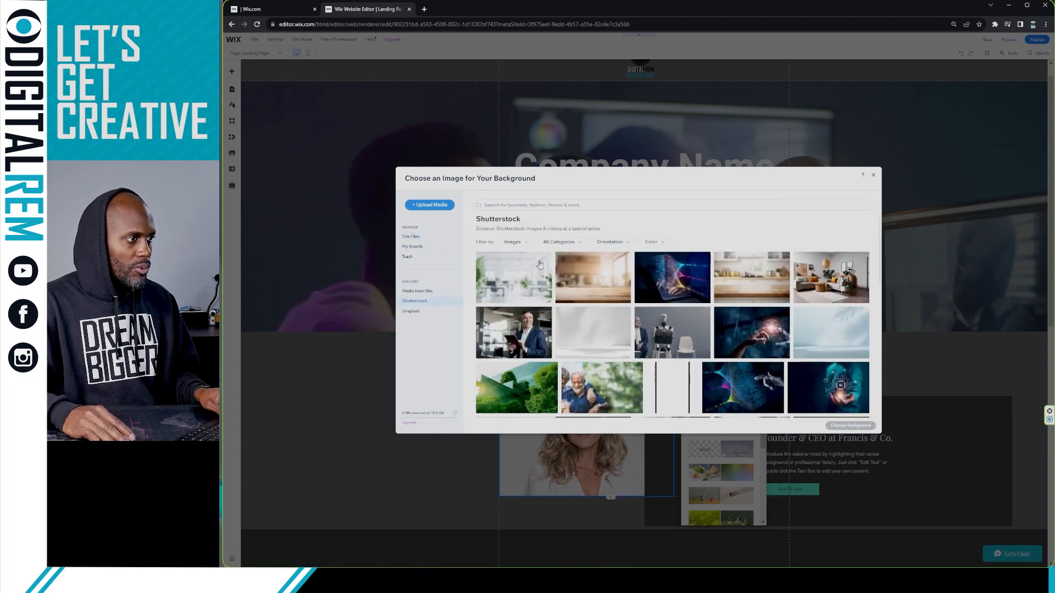
{"action": "left_click", "coordinate": [578, 205]}
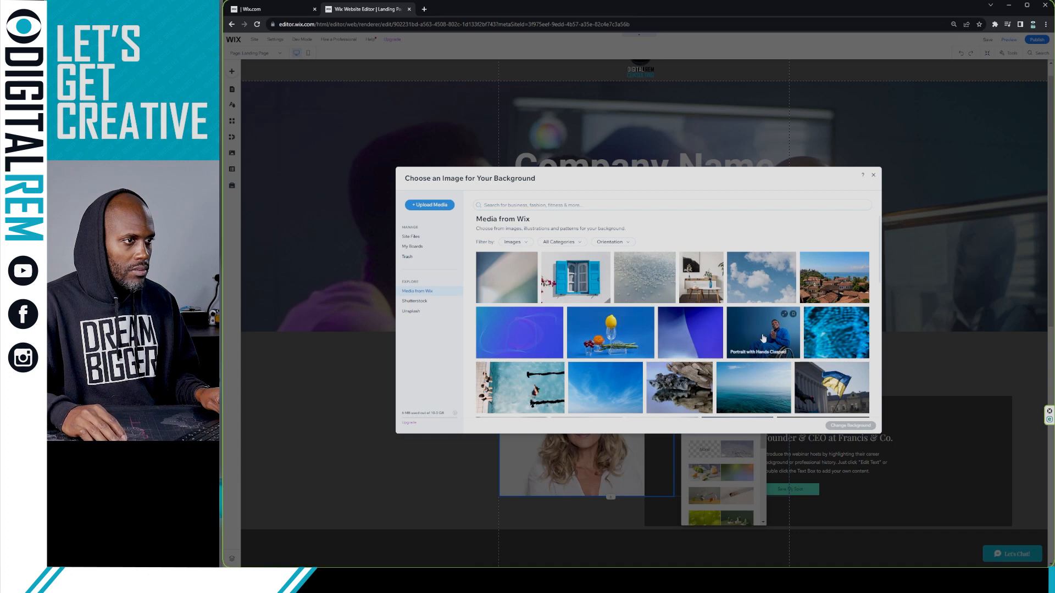
{"action": "double_click", "coordinate": [763, 337]}
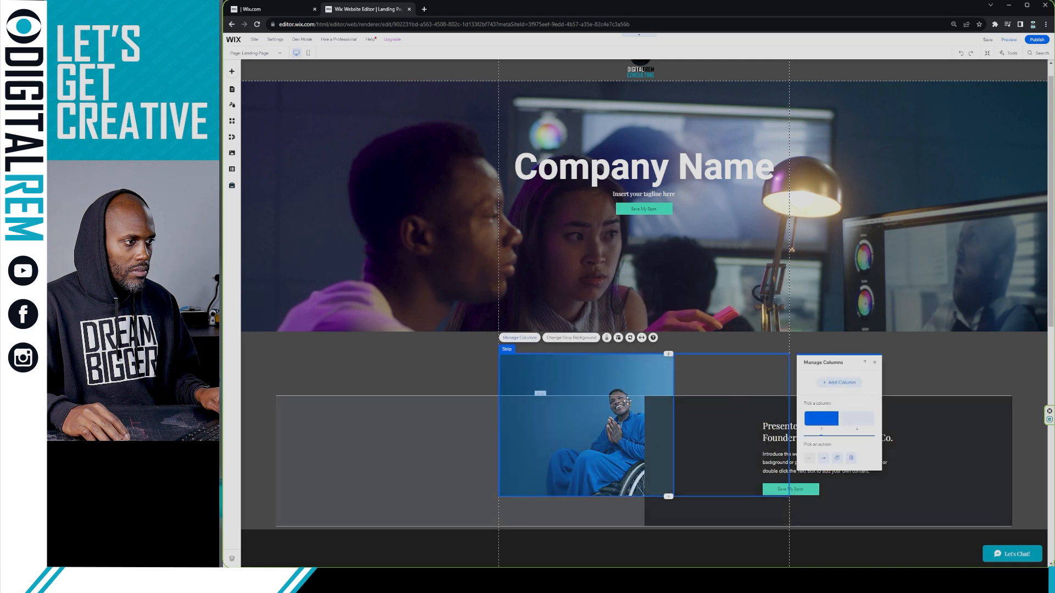
{"action": "left_click", "coordinate": [611, 401]}
{"action": "left_click_drag", "start_coordinate": [616, 387], "coordinate": [644, 388]}
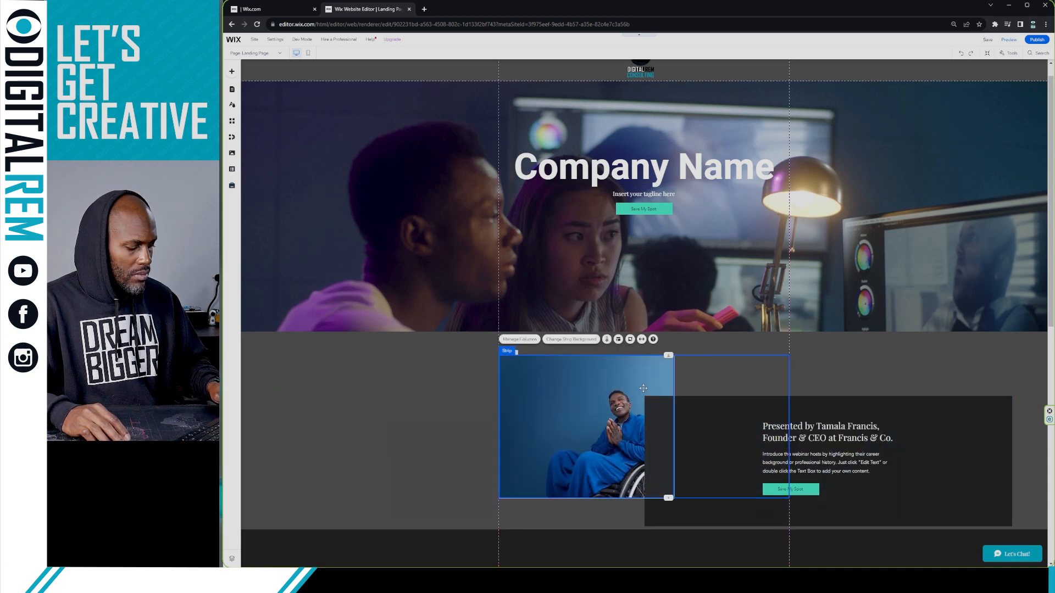
{"action": "left_click", "coordinate": [687, 379]}
{"action": "left_click", "coordinate": [647, 384]}
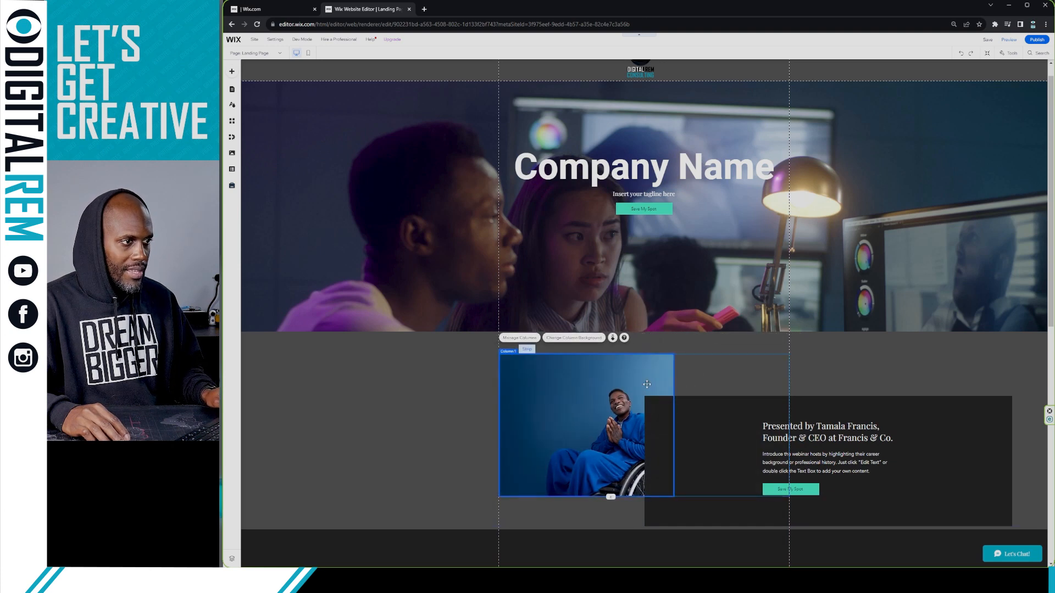
{"action": "left_click", "coordinate": [732, 372]}
Step: Set the portrait column's background image position to middle right in its image settings
{"action": "left_click", "coordinate": [630, 381]}
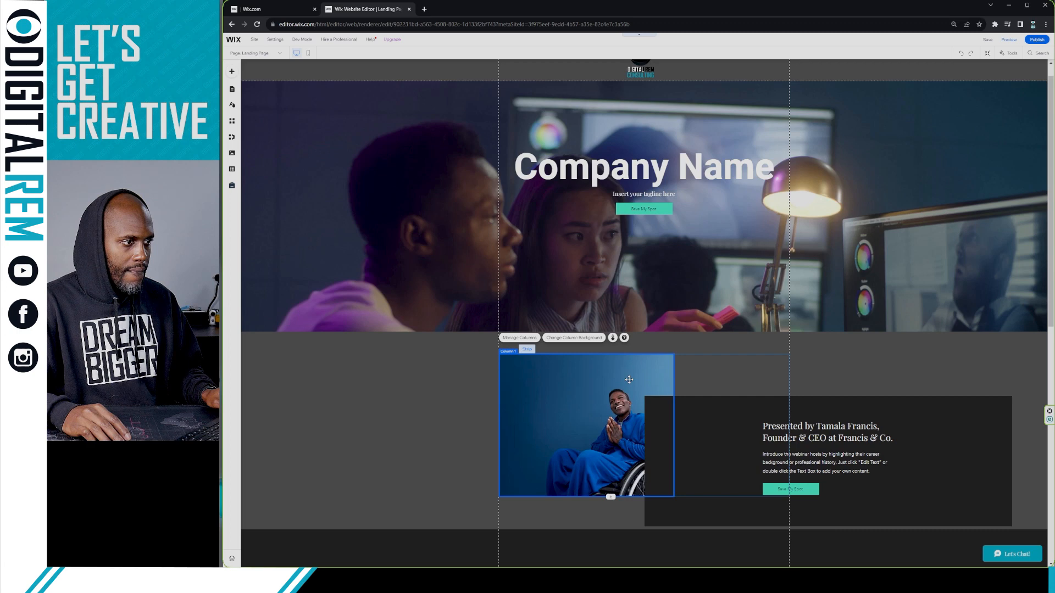
{"action": "left_click", "coordinate": [564, 338]}
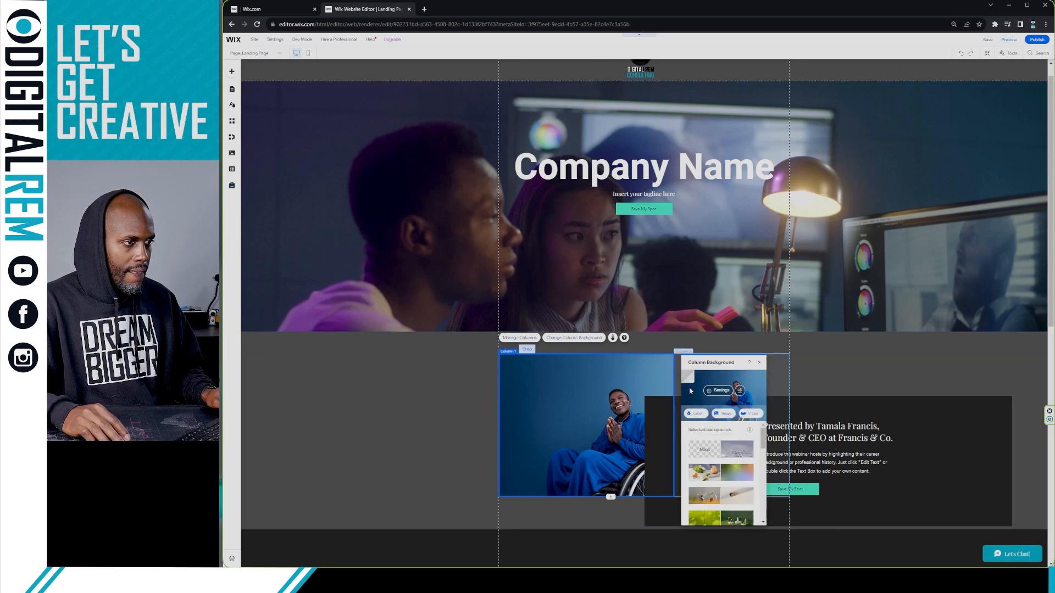
{"action": "left_click", "coordinate": [738, 400]}
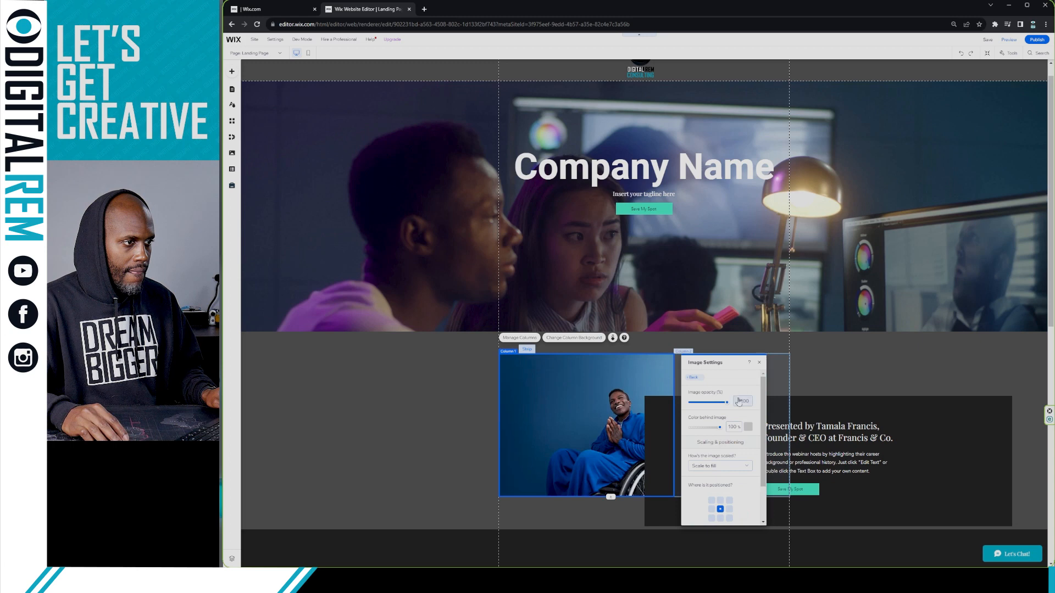
{"action": "left_click", "coordinate": [729, 511]}
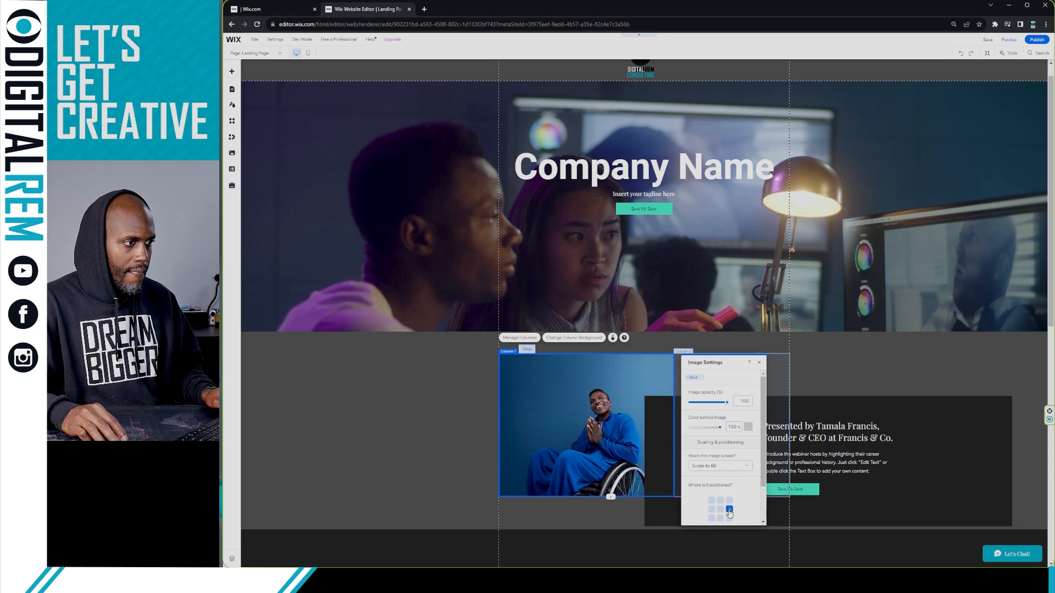
Step: Close the image settings and review the portrait and presenter section together with the hero strip above
{"action": "left_click", "coordinate": [841, 354]}
{"action": "scroll", "coordinate": [815, 385], "scroll_direction": "down", "scroll_amount": 2}
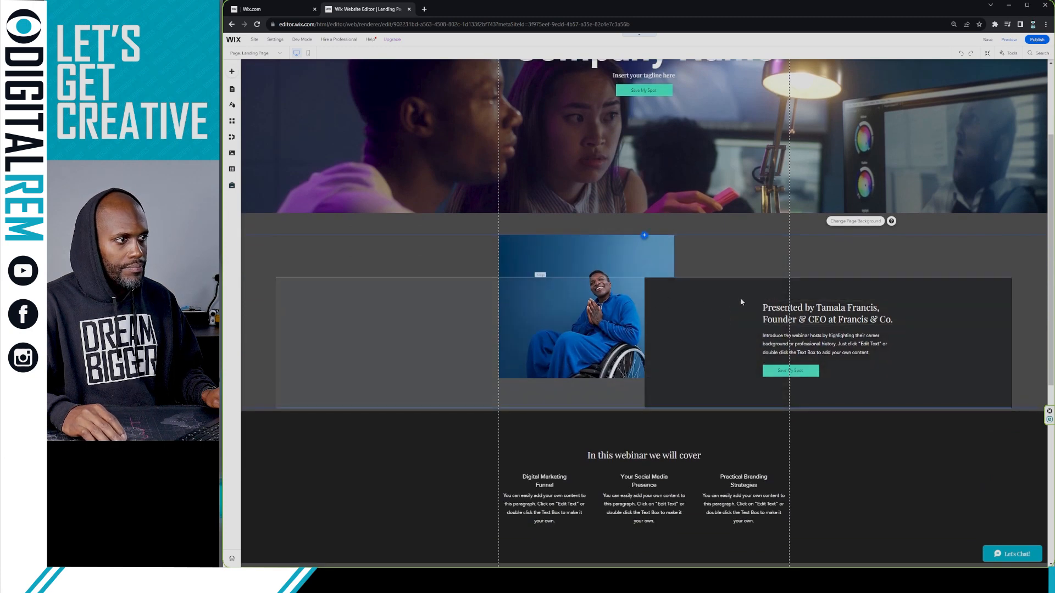
{"action": "scroll", "coordinate": [685, 257], "scroll_direction": "up", "scroll_amount": 2}
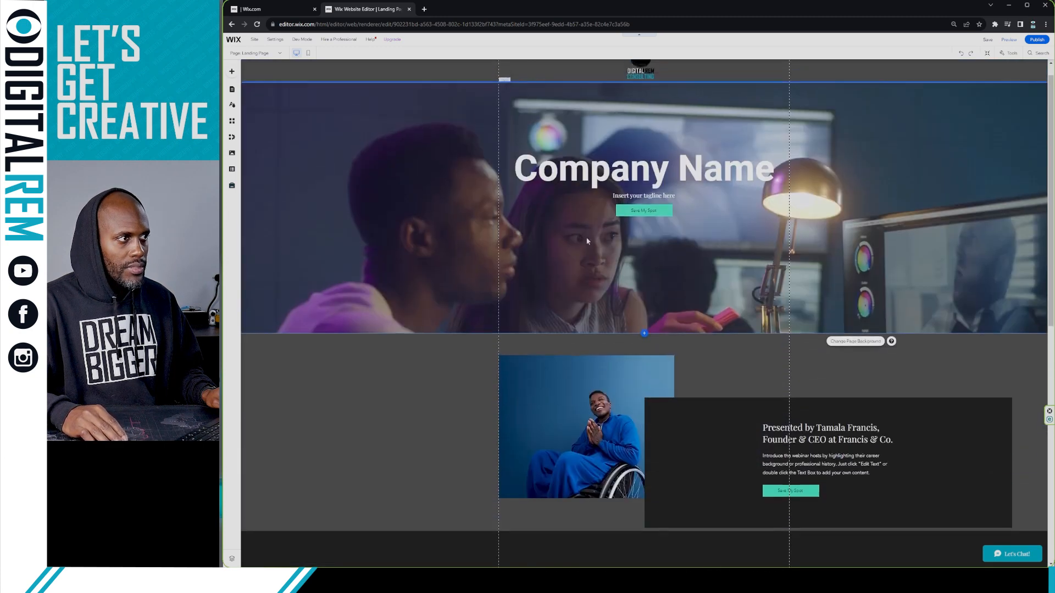
{"action": "scroll", "coordinate": [731, 275], "scroll_direction": "down", "scroll_amount": 3}
{"action": "scroll", "coordinate": [728, 278], "scroll_direction": "up", "scroll_amount": 3}
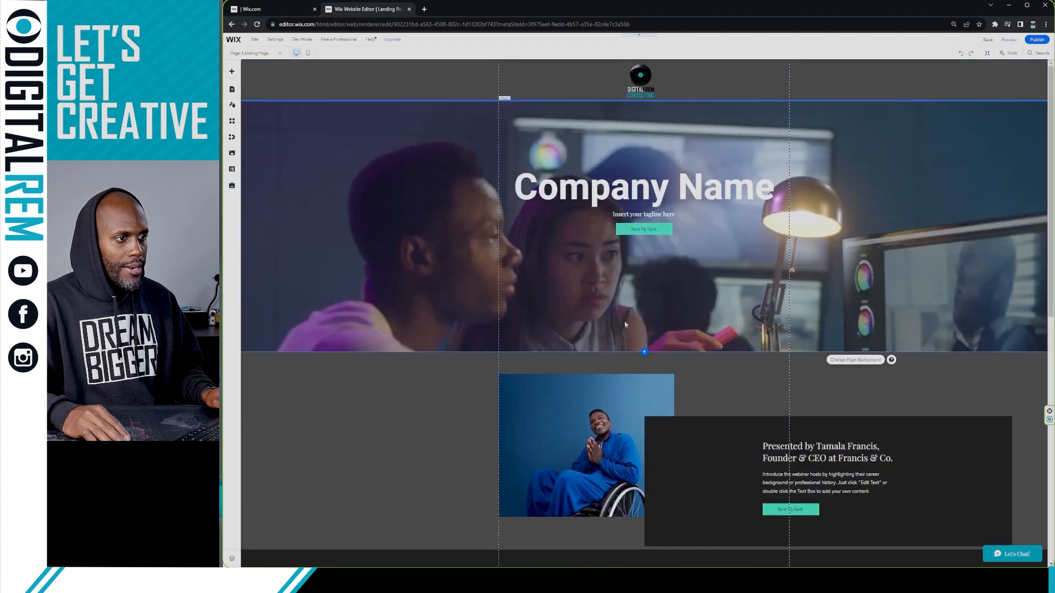
{"action": "scroll", "coordinate": [811, 426], "scroll_direction": "down", "scroll_amount": 2}
Step: Check the text settings of the presenter section's heading, then close them
{"action": "double_click", "coordinate": [823, 372]}
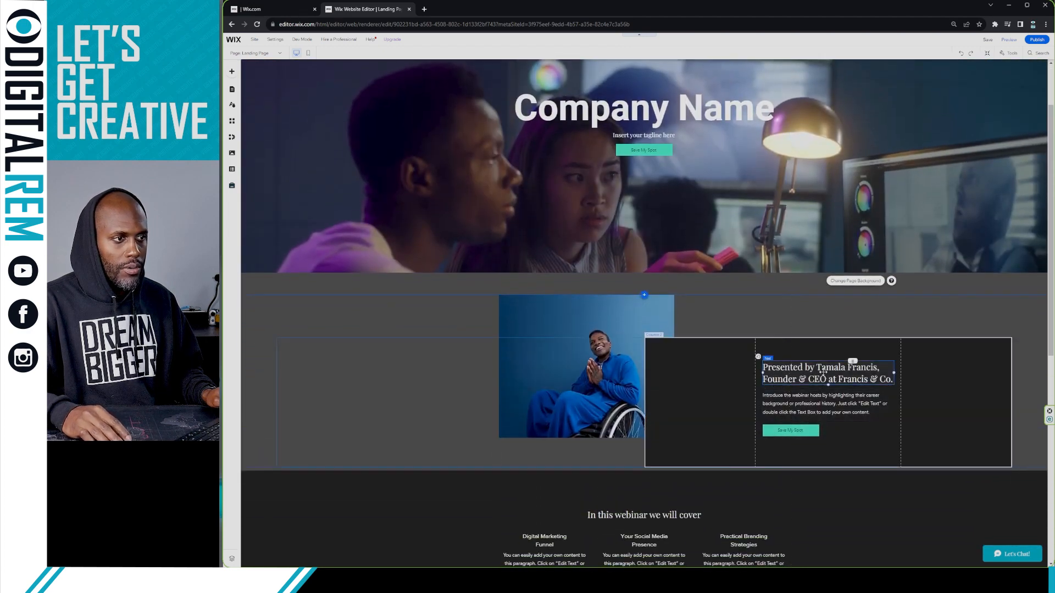
{"action": "left_click", "coordinate": [833, 370]}
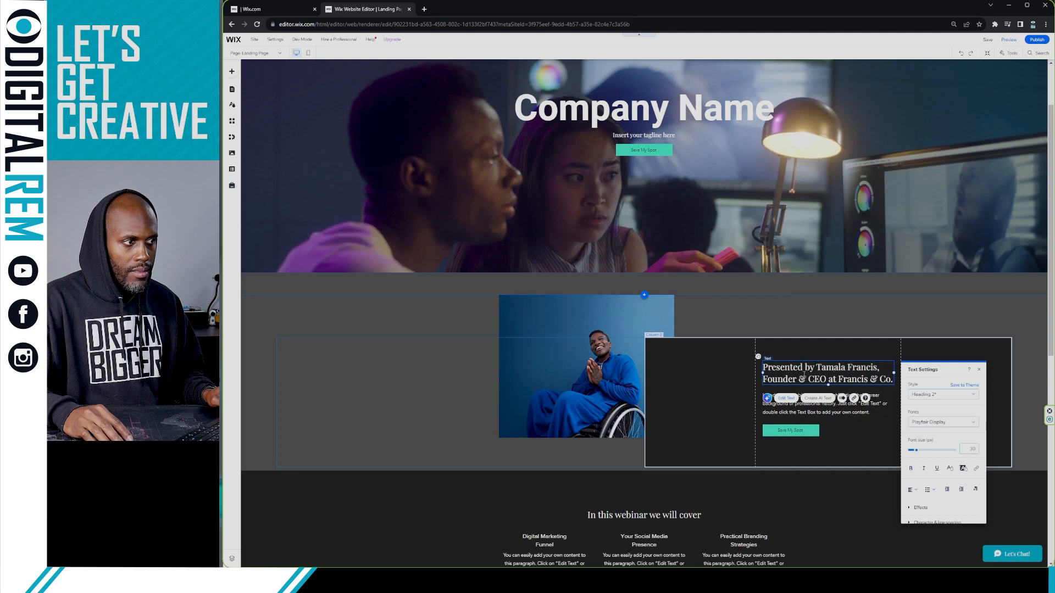
{"action": "scroll", "coordinate": [825, 374], "scroll_direction": "down", "scroll_amount": 2}
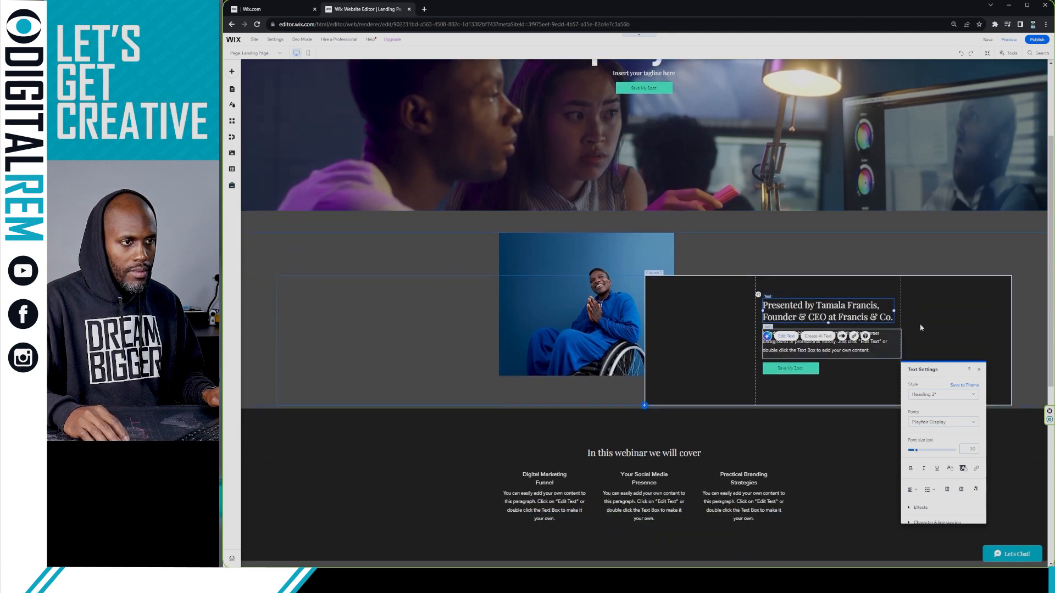
{"action": "left_click", "coordinate": [920, 326]}
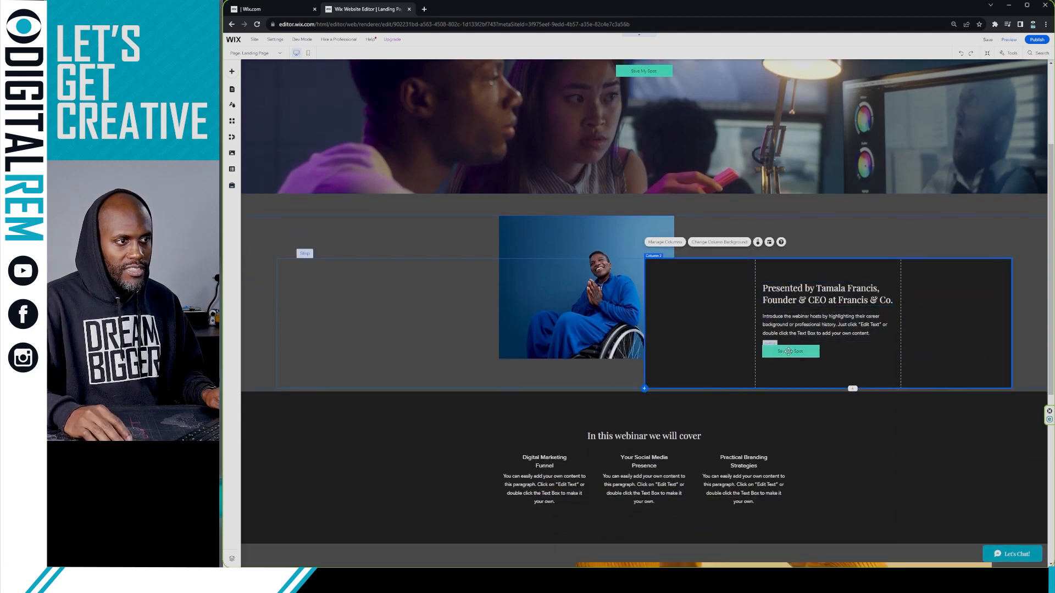
Step: Select the presenter section's "Save My Spot" button and review the webinar topics and sign-up form below it
{"action": "left_click", "coordinate": [788, 346]}
{"action": "scroll", "coordinate": [785, 350], "scroll_direction": "down", "scroll_amount": 1}
{"action": "scroll", "coordinate": [711, 347], "scroll_direction": "down", "scroll_amount": 6}
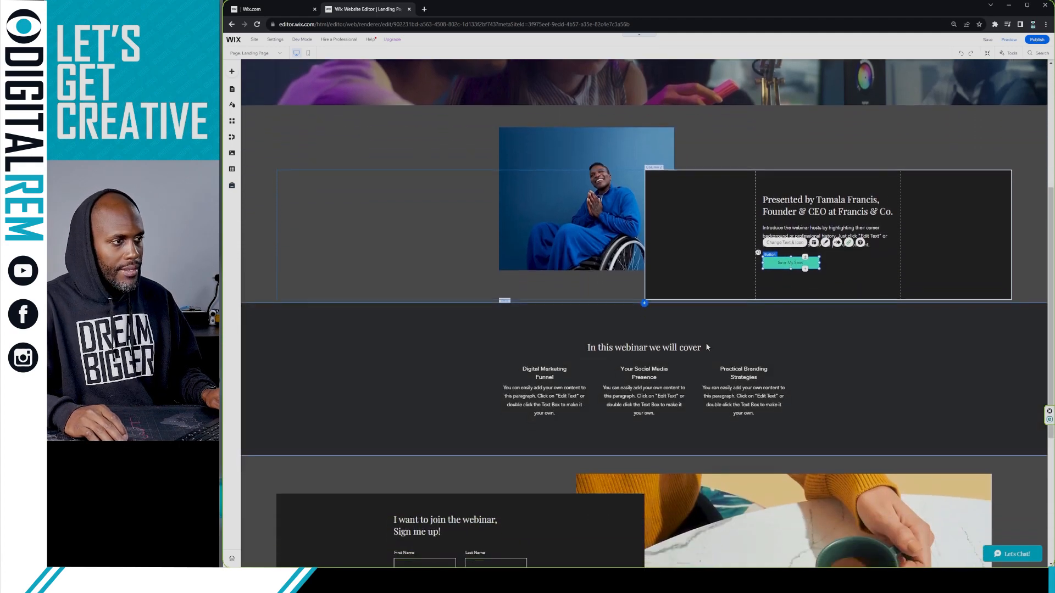
{"action": "scroll", "coordinate": [705, 345], "scroll_direction": "up", "scroll_amount": 2}
{"action": "scroll", "coordinate": [704, 345], "scroll_direction": "up", "scroll_amount": 1}
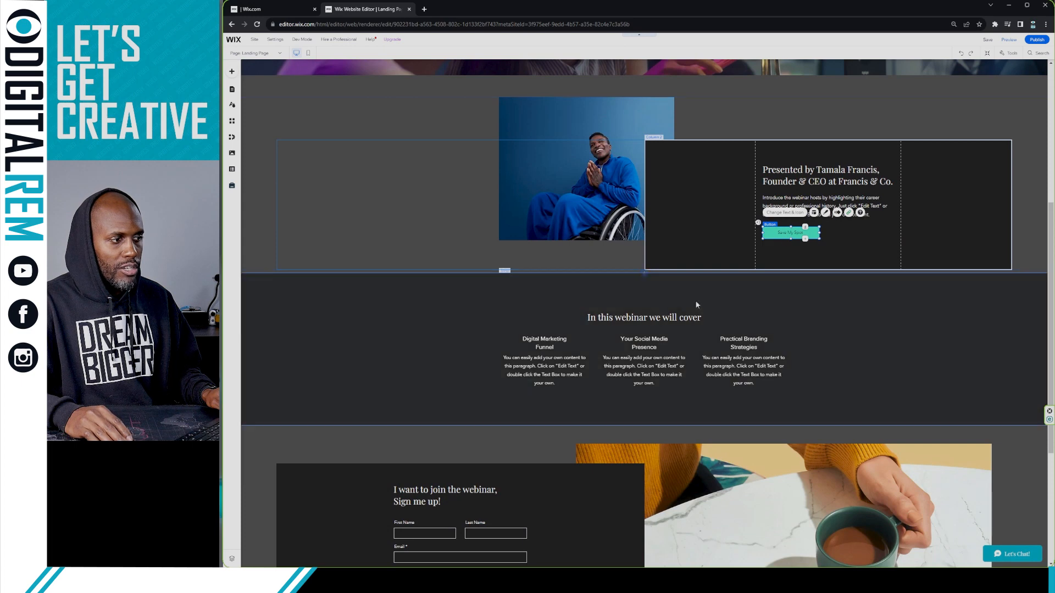
{"action": "scroll", "coordinate": [661, 343], "scroll_direction": "down", "scroll_amount": 3}
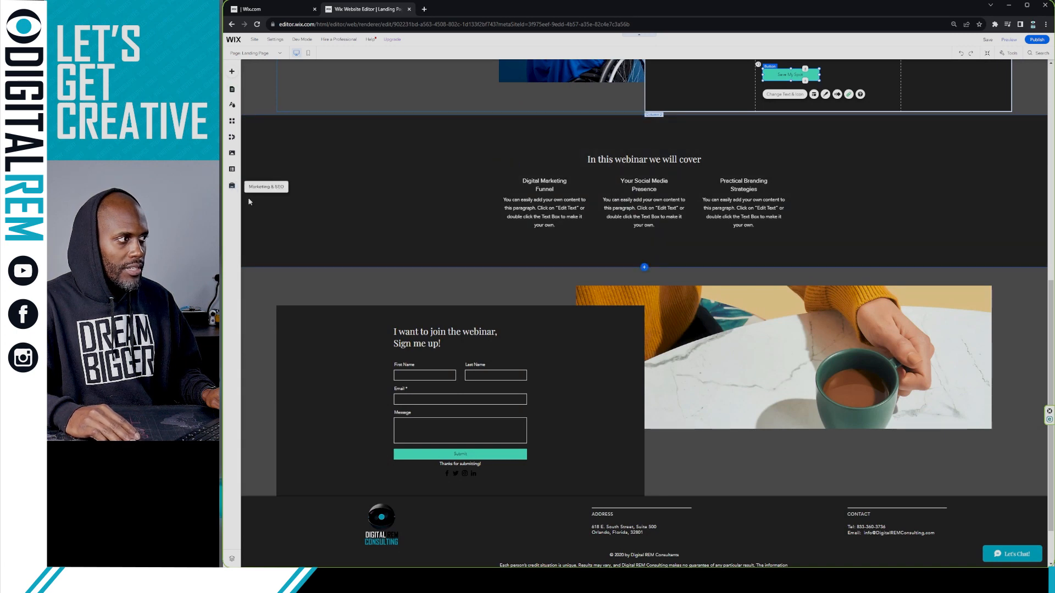
Step: Inspect the "I want to join the webinar" strip and the sign-up form inside it
{"action": "left_click", "coordinate": [582, 371]}
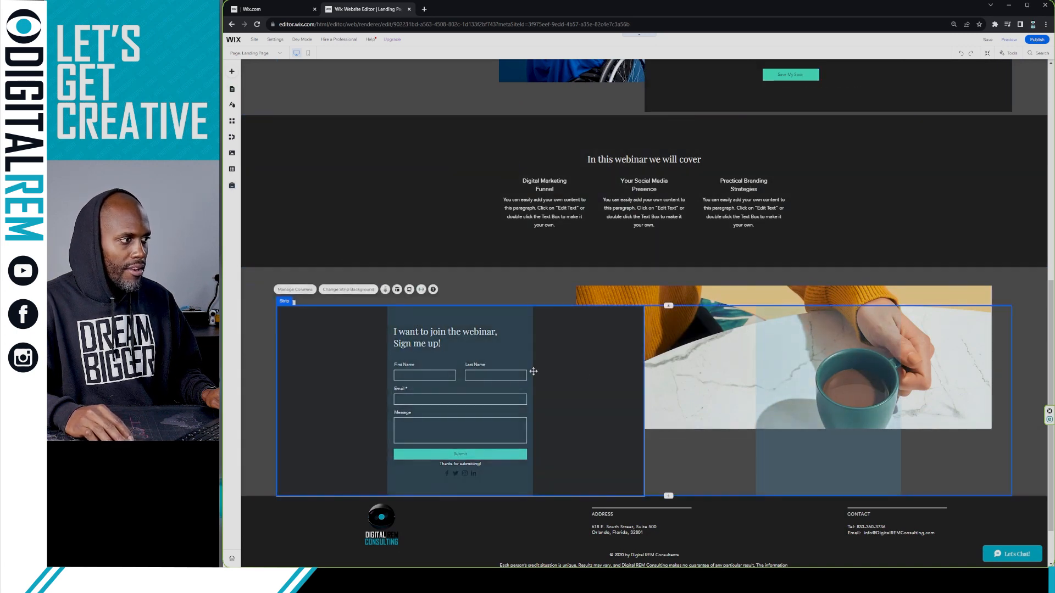
{"action": "left_click", "coordinate": [492, 372]}
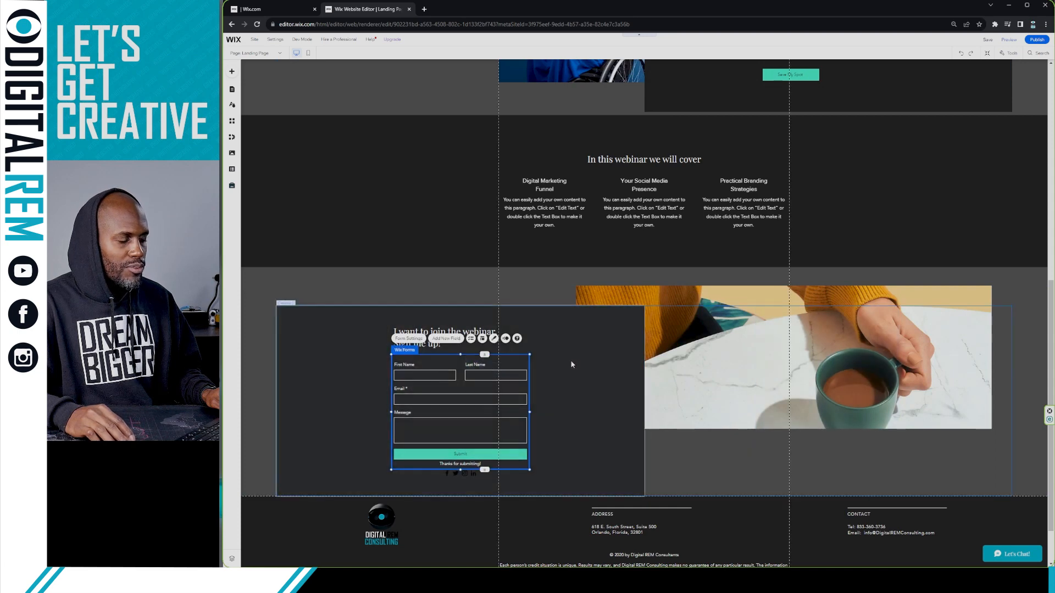
{"action": "left_click", "coordinate": [565, 358]}
{"action": "left_click", "coordinate": [473, 363]}
{"action": "scroll", "coordinate": [637, 305], "scroll_direction": "up", "scroll_amount": 4}
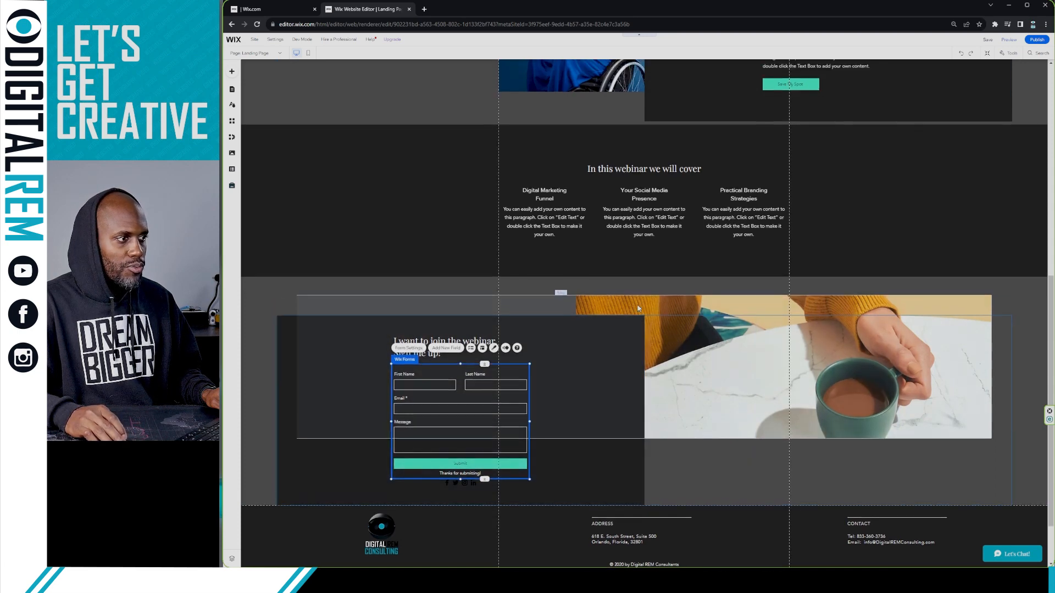
{"action": "scroll", "coordinate": [652, 309], "scroll_direction": "up", "scroll_amount": 3}
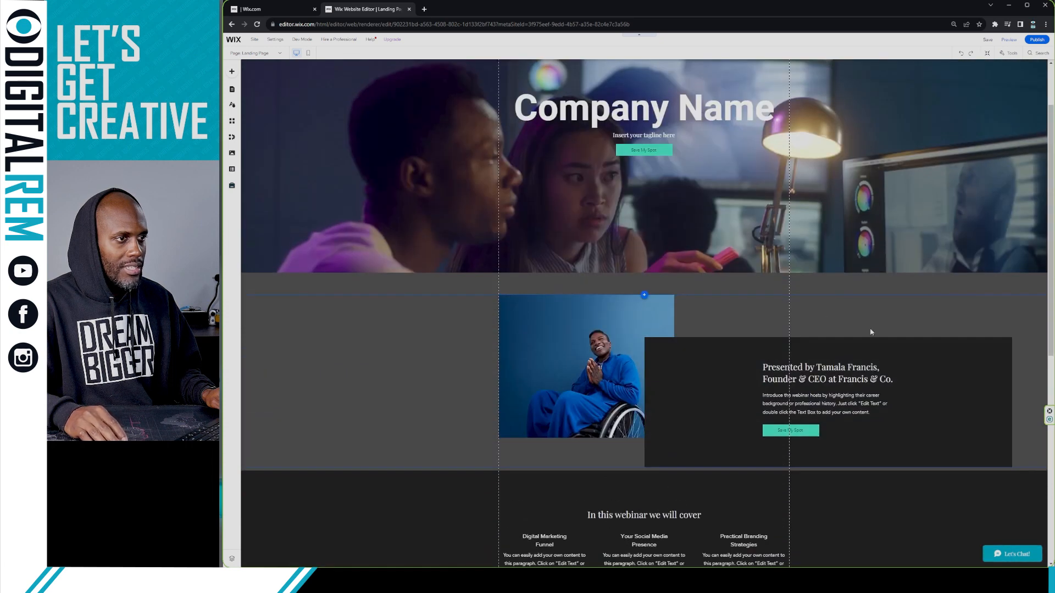
Step: Extend the presenter strip downward to more than twice its height, making room below its "Save My Spot" button
{"action": "left_click", "coordinate": [937, 424]}
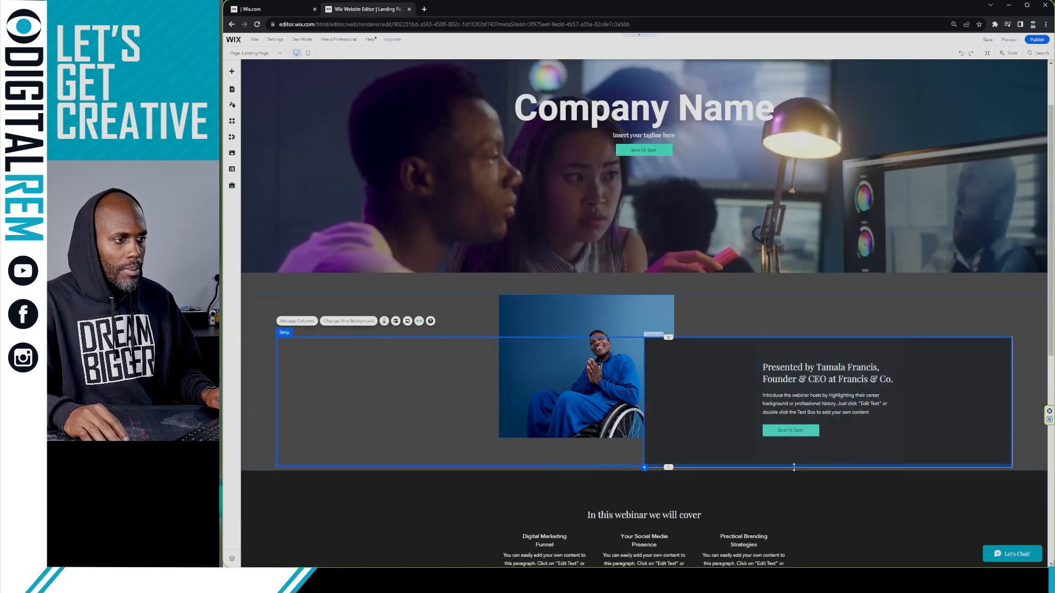
{"action": "left_click_drag", "start_coordinate": [670, 473], "coordinate": [668, 561]}
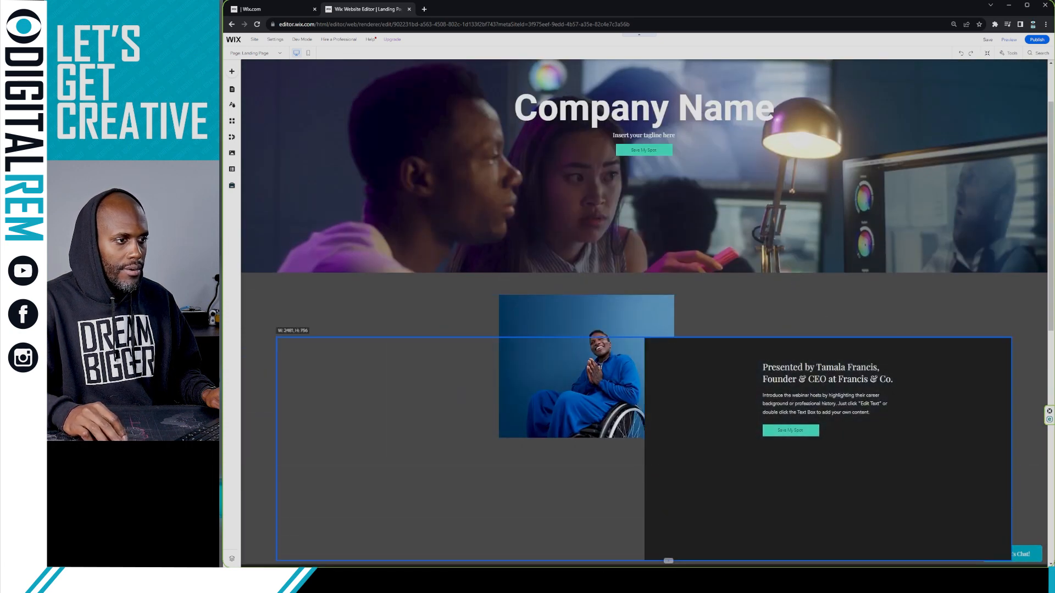
{"action": "scroll", "coordinate": [701, 373], "scroll_direction": "down", "scroll_amount": 2}
{"action": "scroll", "coordinate": [701, 358], "scroll_direction": "down", "scroll_amount": 1}
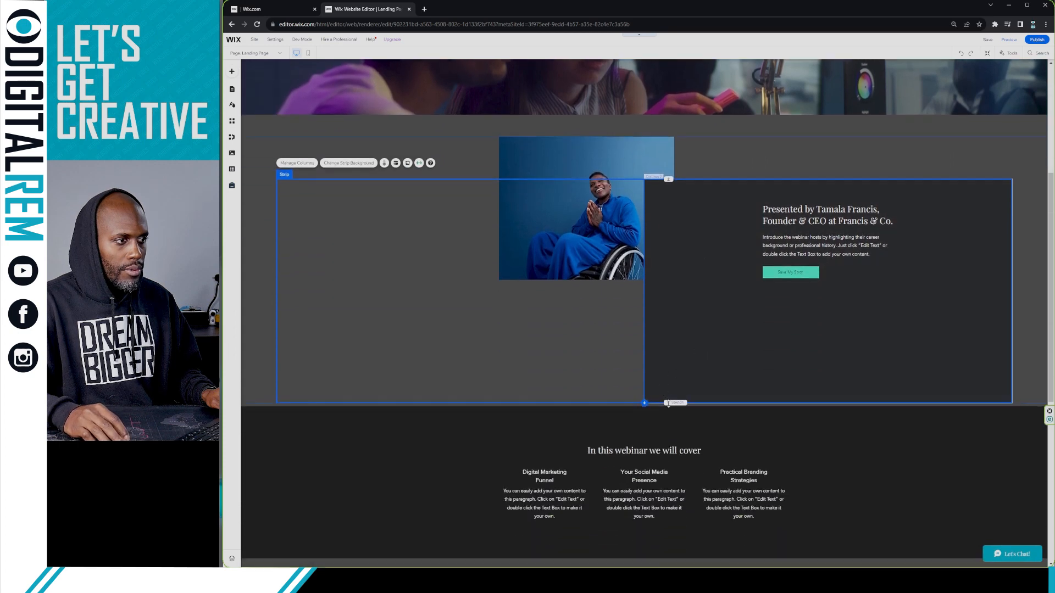
{"action": "left_click_drag", "start_coordinate": [670, 403], "coordinate": [675, 487]}
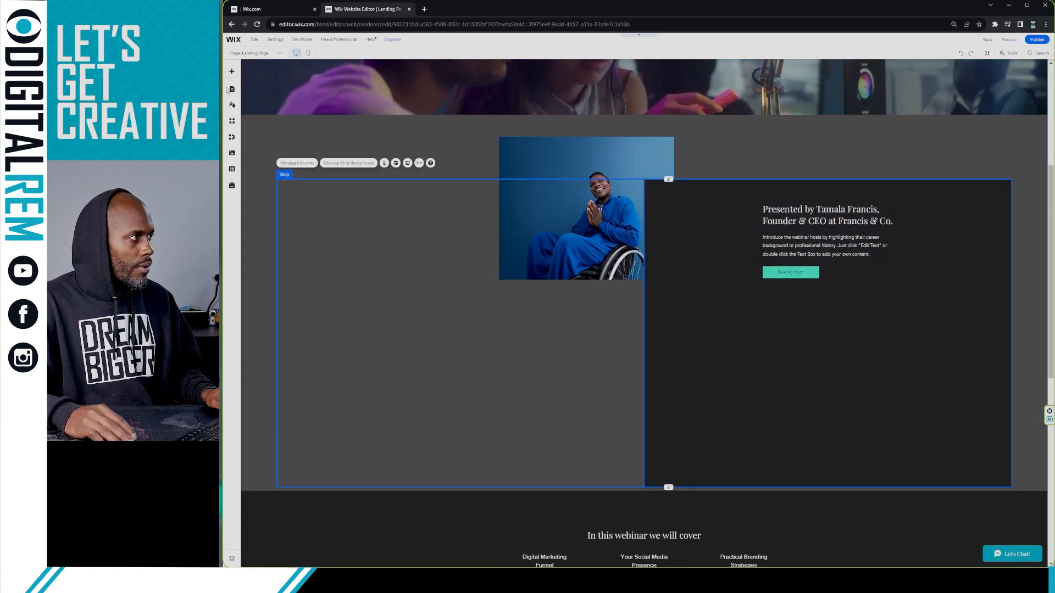
Step: Bring up the Contact & Forms elements in the Add to Site library
{"action": "left_click", "coordinate": [232, 73]}
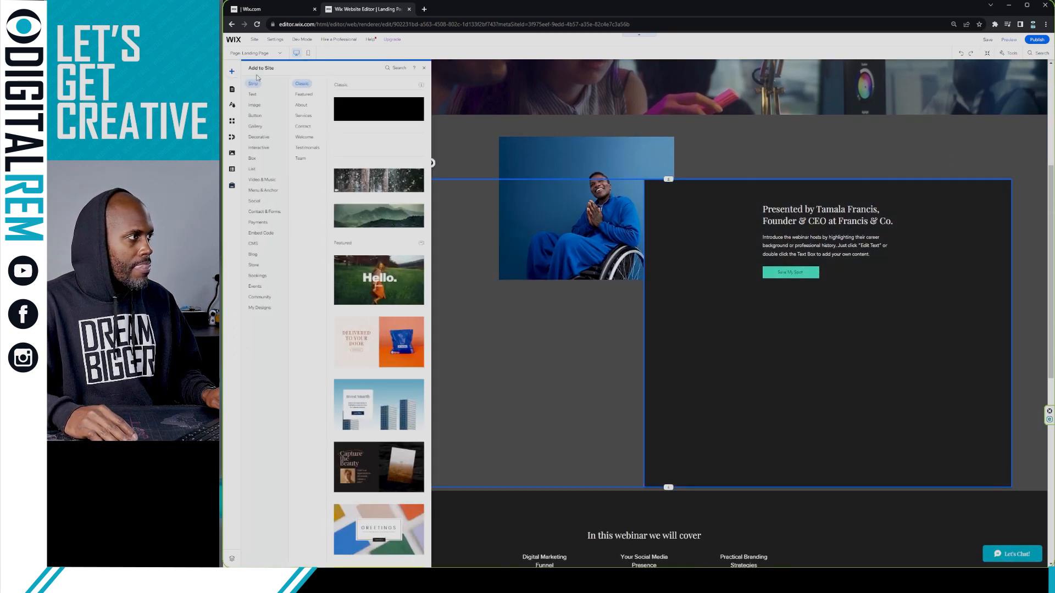
{"action": "left_click", "coordinate": [265, 140]}
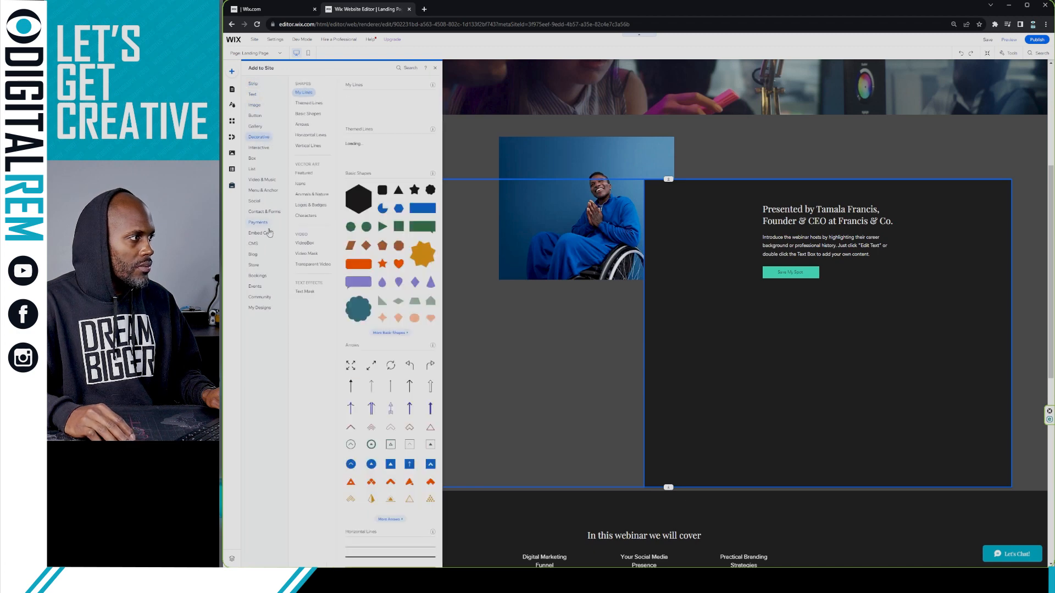
{"action": "left_click", "coordinate": [258, 276]}
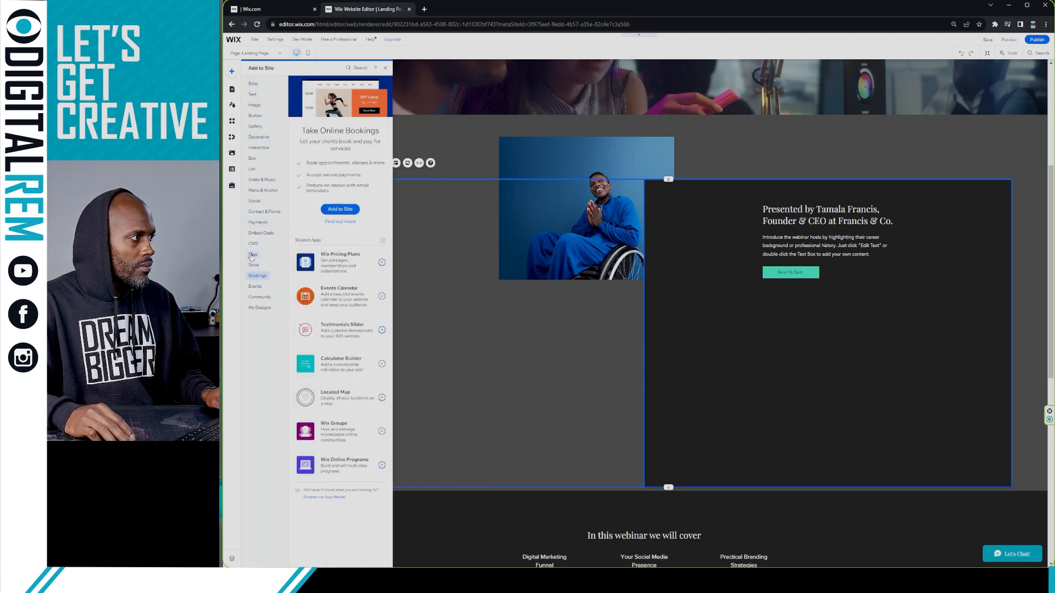
{"action": "left_click", "coordinate": [252, 213]}
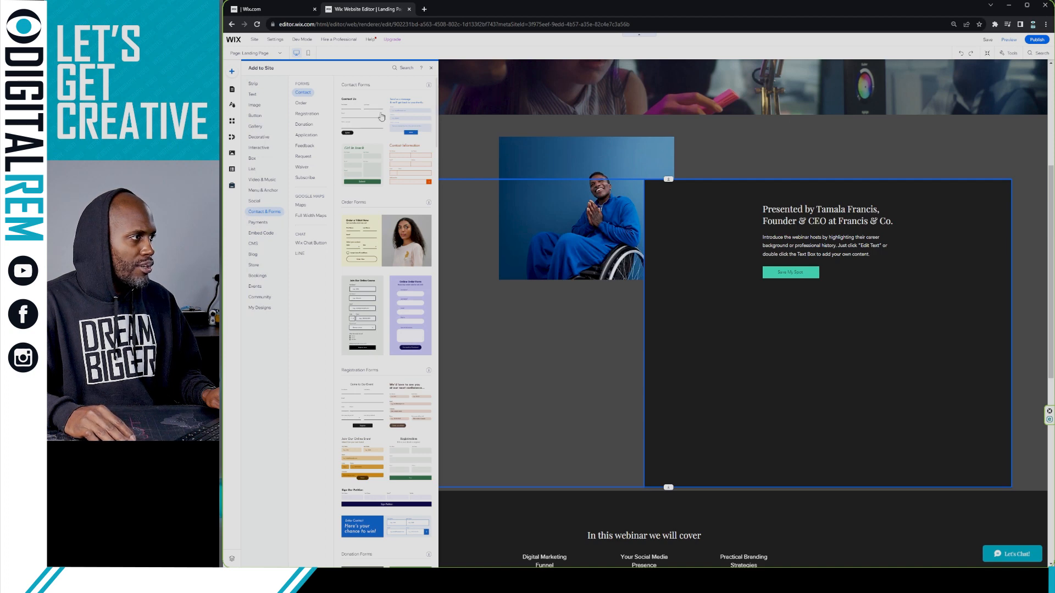
Step: Browse the contact, order, registration, donation, application, feedback, request, waiver and subscribe form templates
{"action": "scroll", "coordinate": [383, 294], "scroll_direction": "down", "scroll_amount": 2}
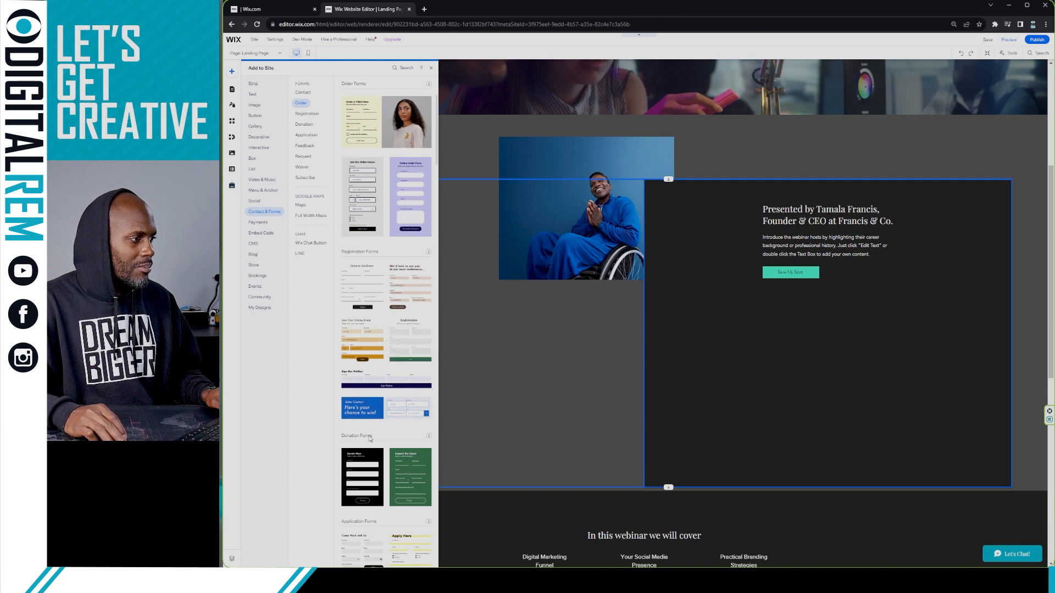
{"action": "scroll", "coordinate": [370, 439], "scroll_direction": "down", "scroll_amount": 3}
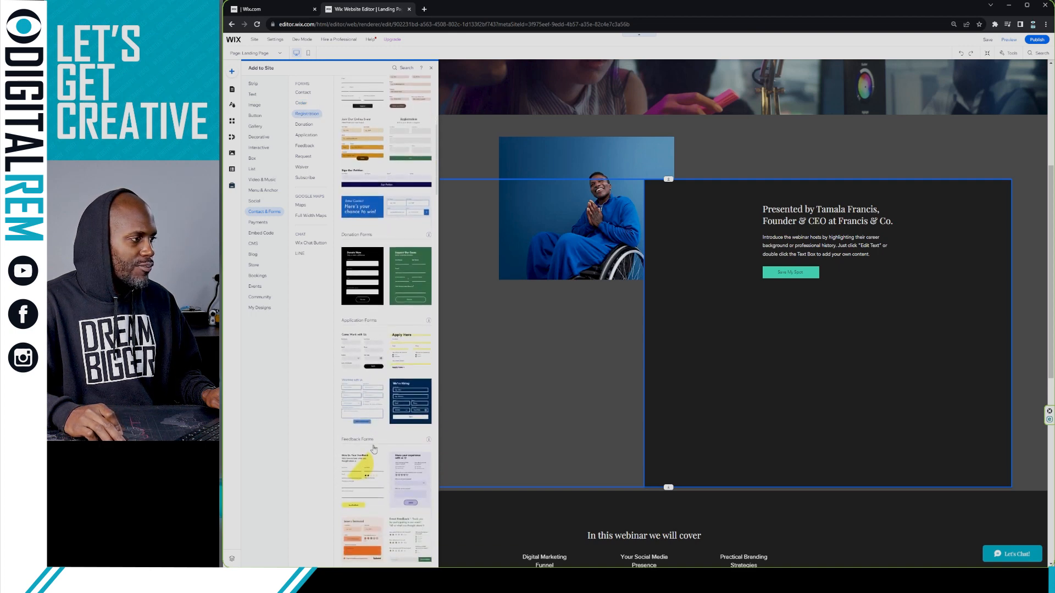
{"action": "scroll", "coordinate": [374, 449], "scroll_direction": "down", "scroll_amount": 1}
{"action": "scroll", "coordinate": [363, 407], "scroll_direction": "down", "scroll_amount": 3}
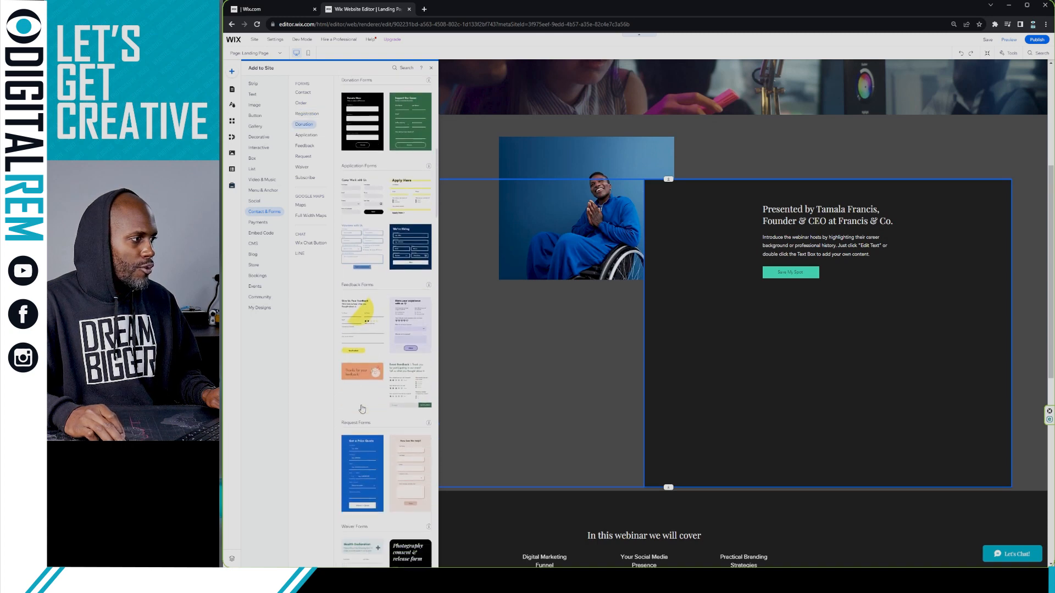
{"action": "scroll", "coordinate": [362, 409], "scroll_direction": "down", "scroll_amount": 1}
{"action": "scroll", "coordinate": [362, 410], "scroll_direction": "down", "scroll_amount": 6}
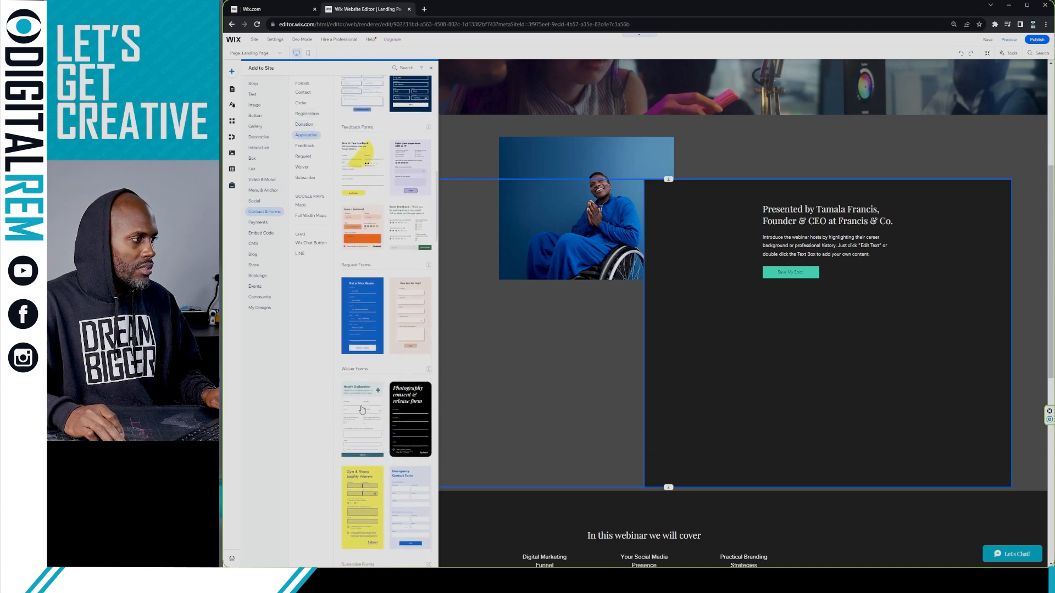
{"action": "scroll", "coordinate": [363, 361], "scroll_direction": "down", "scroll_amount": 2}
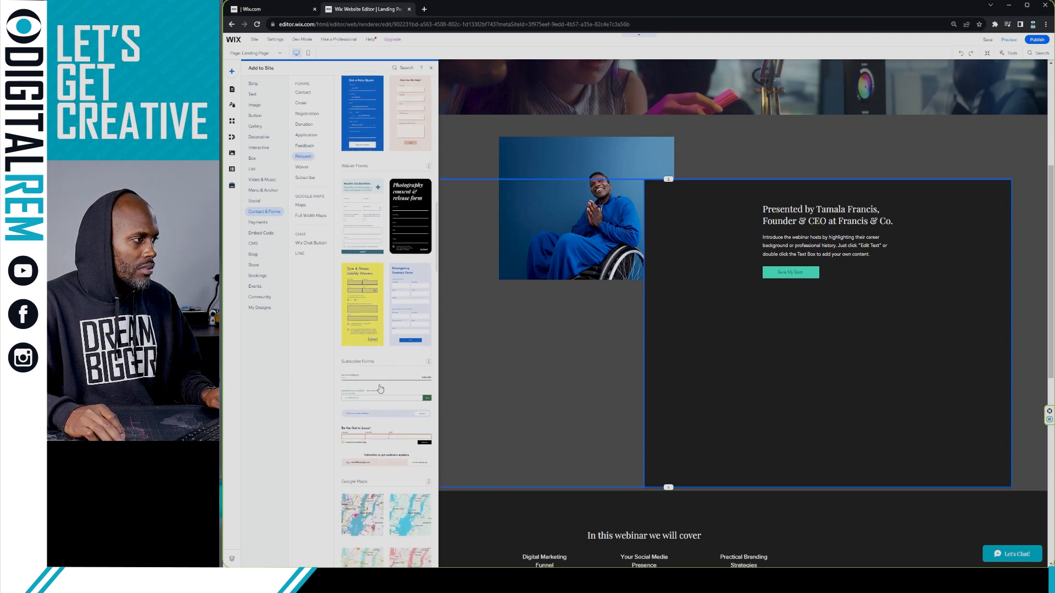
{"action": "scroll", "coordinate": [370, 399], "scroll_direction": "down", "scroll_amount": 2}
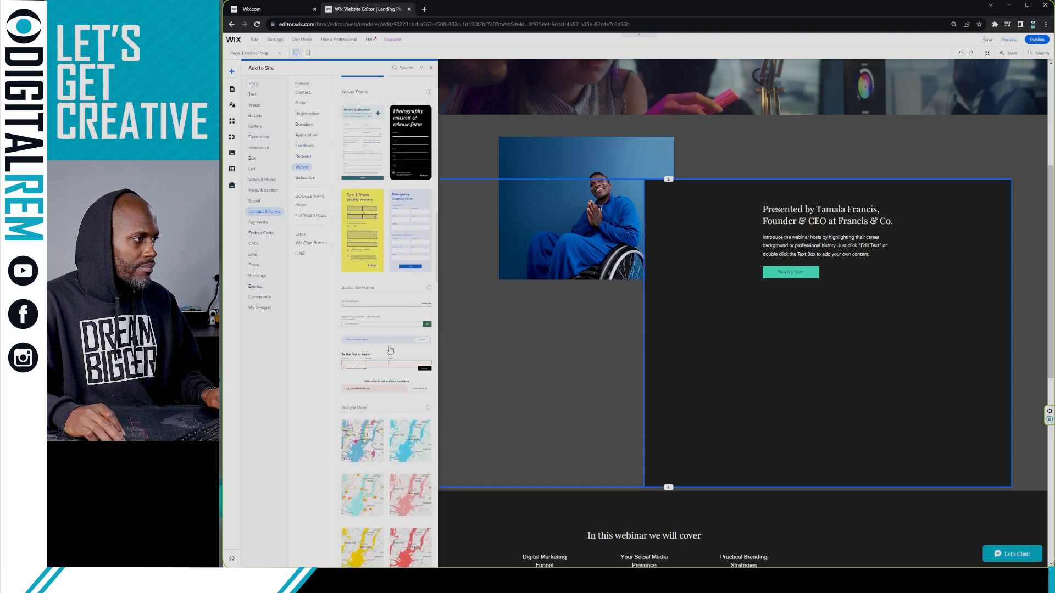
{"action": "scroll", "coordinate": [392, 349], "scroll_direction": "up", "scroll_amount": 6}
{"action": "scroll", "coordinate": [391, 345], "scroll_direction": "up", "scroll_amount": 15}
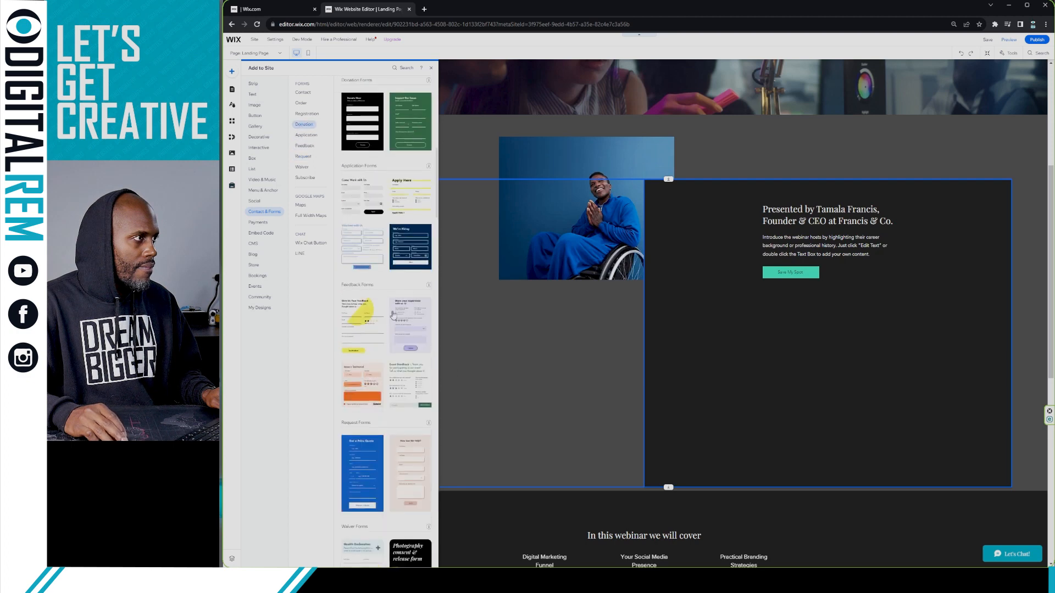
{"action": "scroll", "coordinate": [371, 260], "scroll_direction": "up", "scroll_amount": 2}
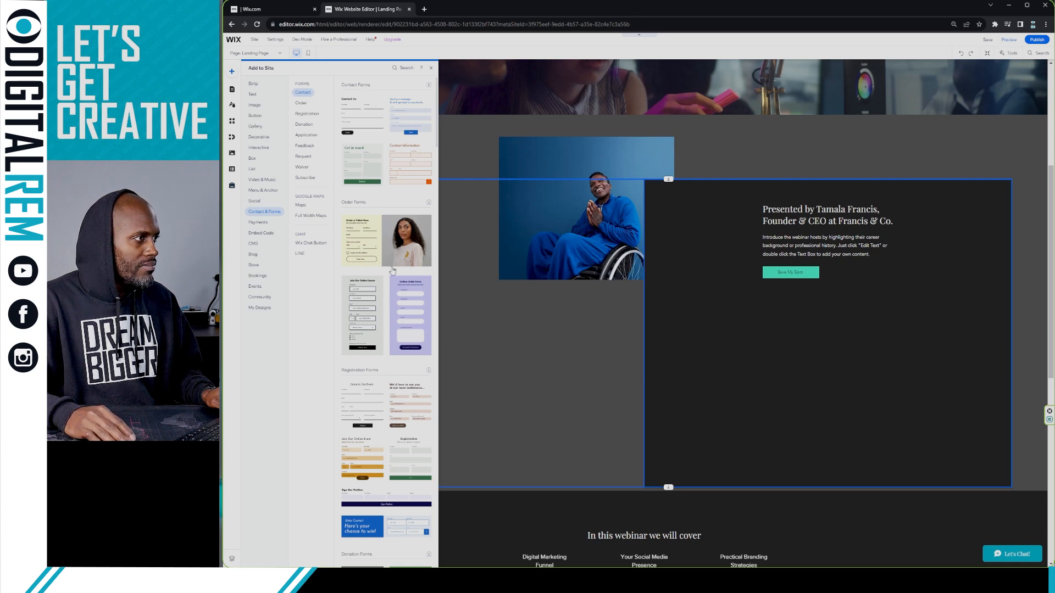
Step: Add the "Come Work With Us" application form to the presenter section's dark column, beneath the "Save My Spot" button
{"action": "scroll", "coordinate": [397, 298], "scroll_direction": "down", "scroll_amount": 2}
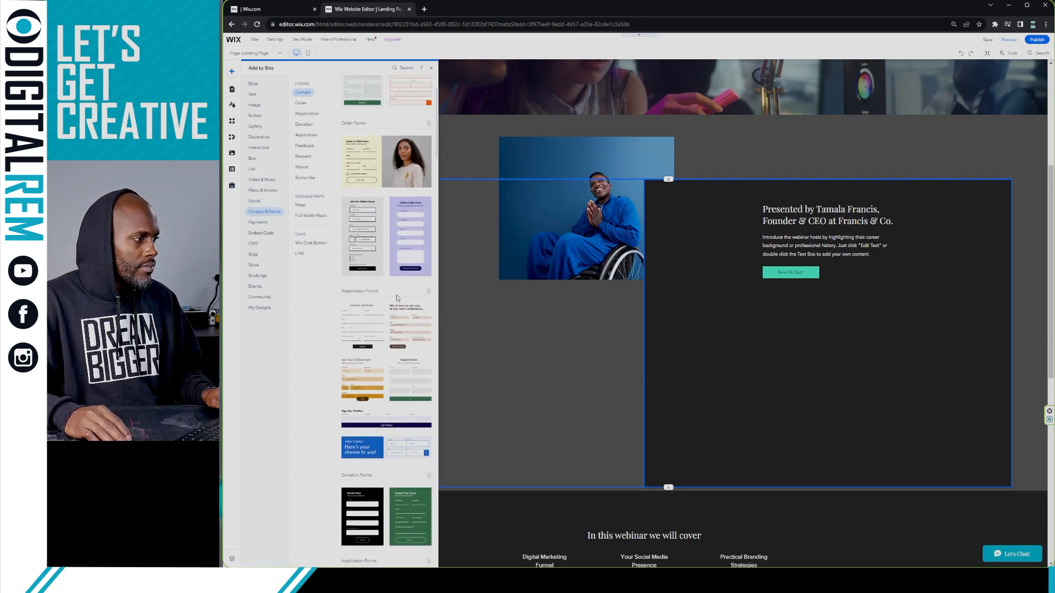
{"action": "scroll", "coordinate": [398, 299], "scroll_direction": "down", "scroll_amount": 3}
{"action": "scroll", "coordinate": [398, 298], "scroll_direction": "down", "scroll_amount": 1}
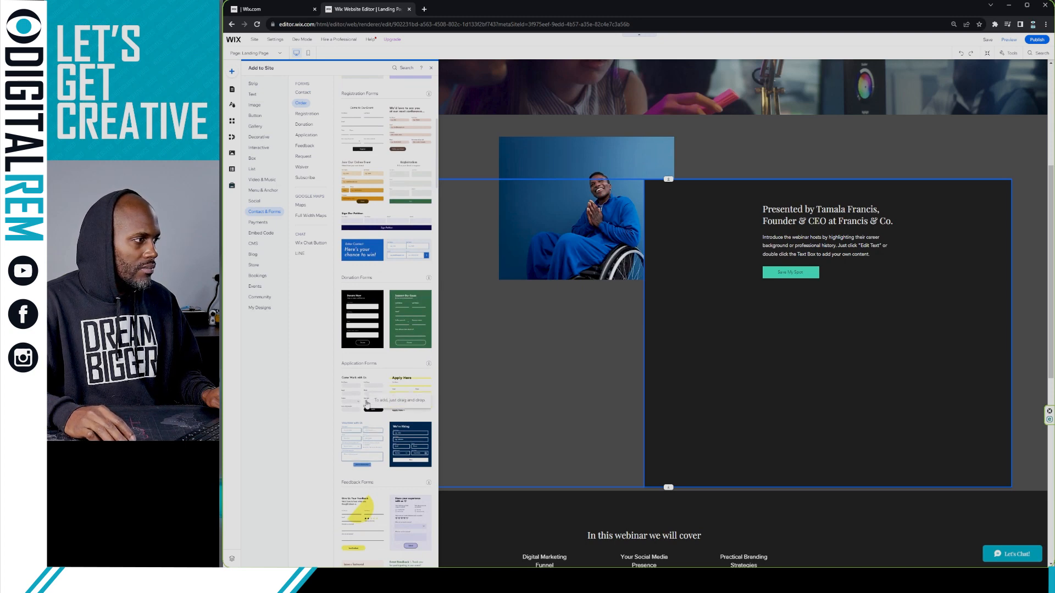
{"action": "scroll", "coordinate": [367, 405], "scroll_direction": "down", "scroll_amount": 5}
{"action": "left_click_drag", "start_coordinate": [367, 404], "coordinate": [668, 334]}
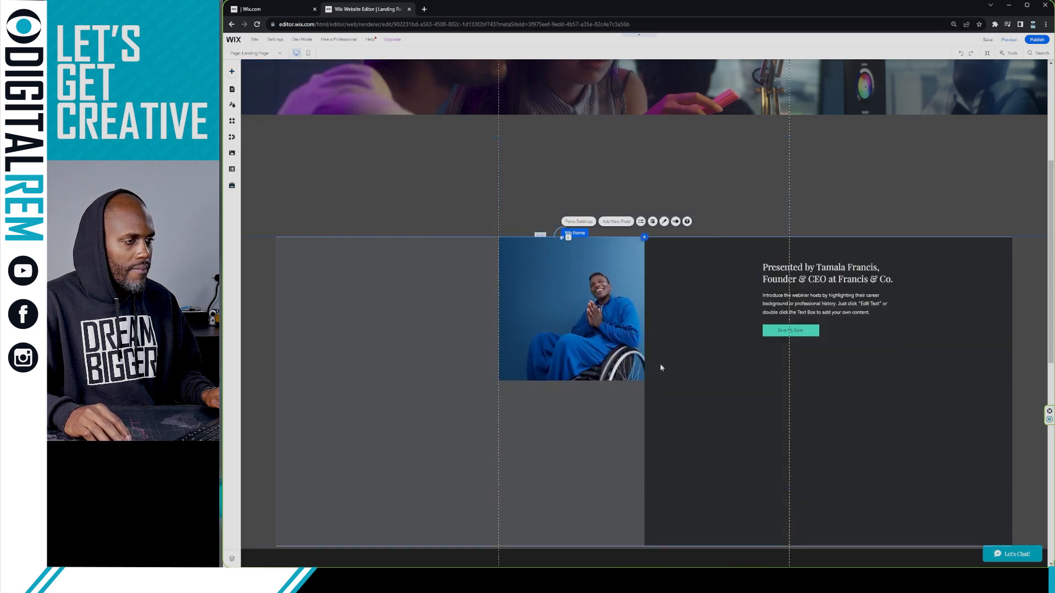
{"action": "left_click_drag", "start_coordinate": [662, 337], "coordinate": [852, 428]}
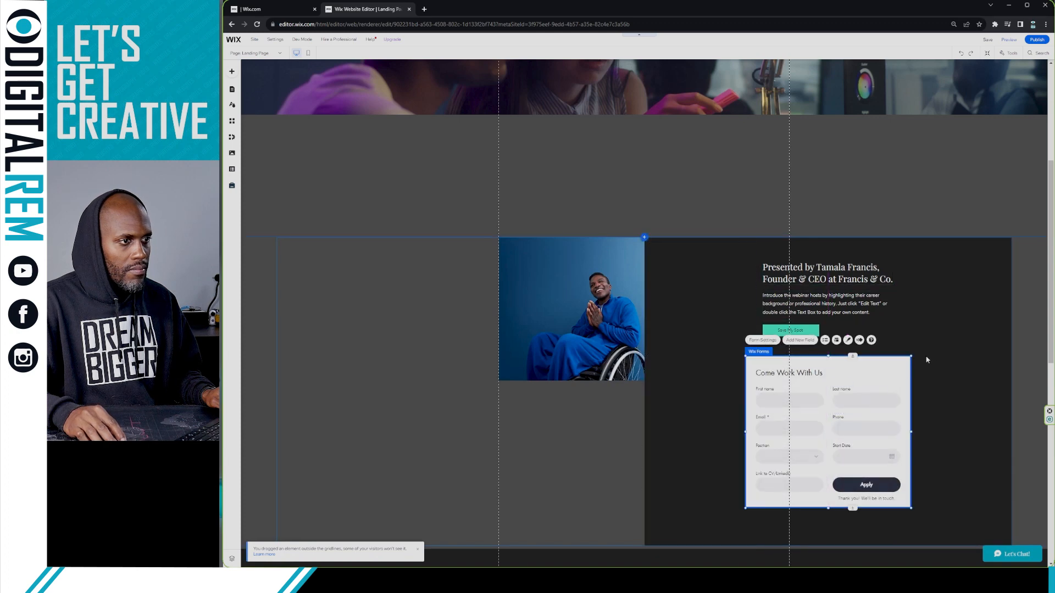
{"action": "left_click", "coordinate": [946, 338]}
{"action": "scroll", "coordinate": [942, 344], "scroll_direction": "down", "scroll_amount": 2}
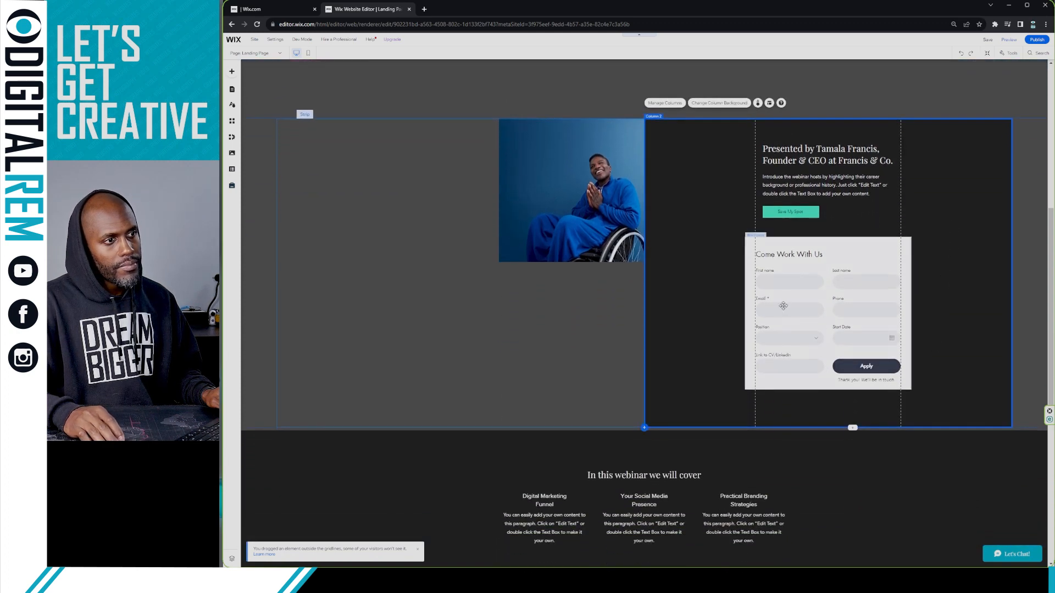
Step: Change the application form's name in its settings to "Yes! We are Hiring"
{"action": "left_click", "coordinate": [815, 298]}
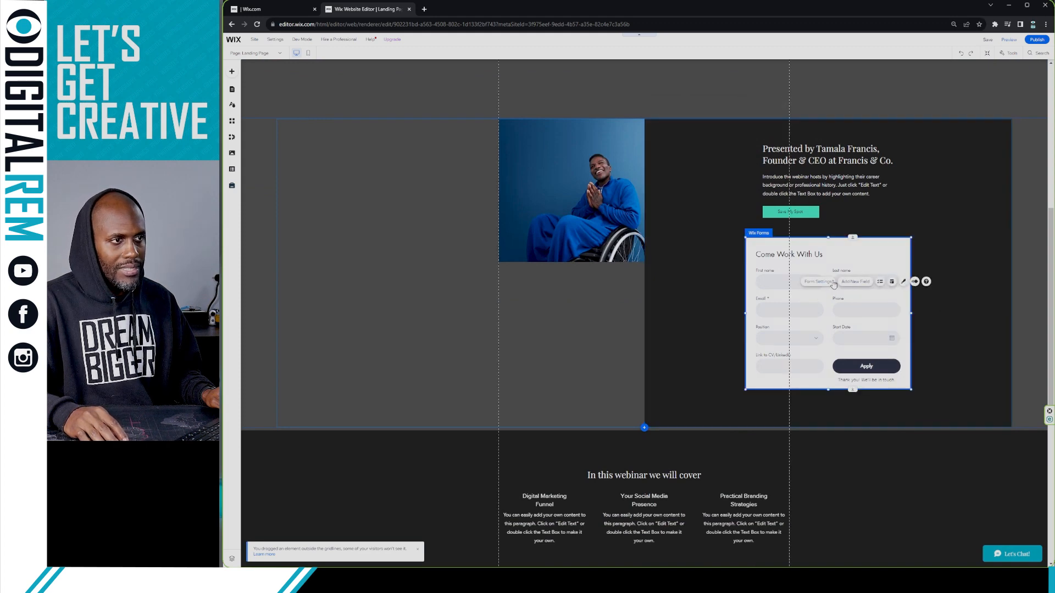
{"action": "left_click", "coordinate": [826, 284]}
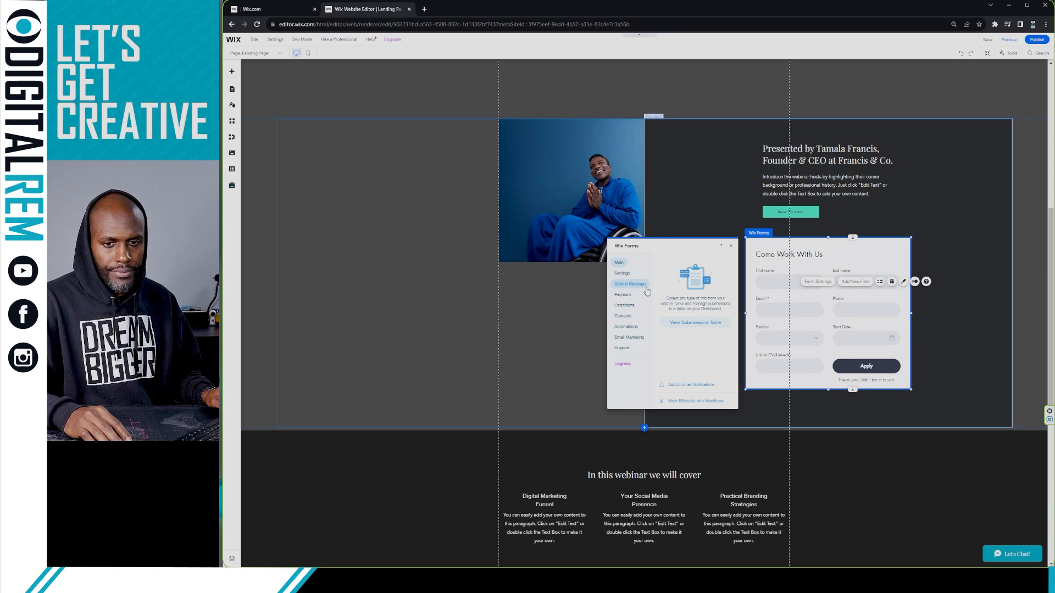
{"action": "left_click", "coordinate": [622, 273]}
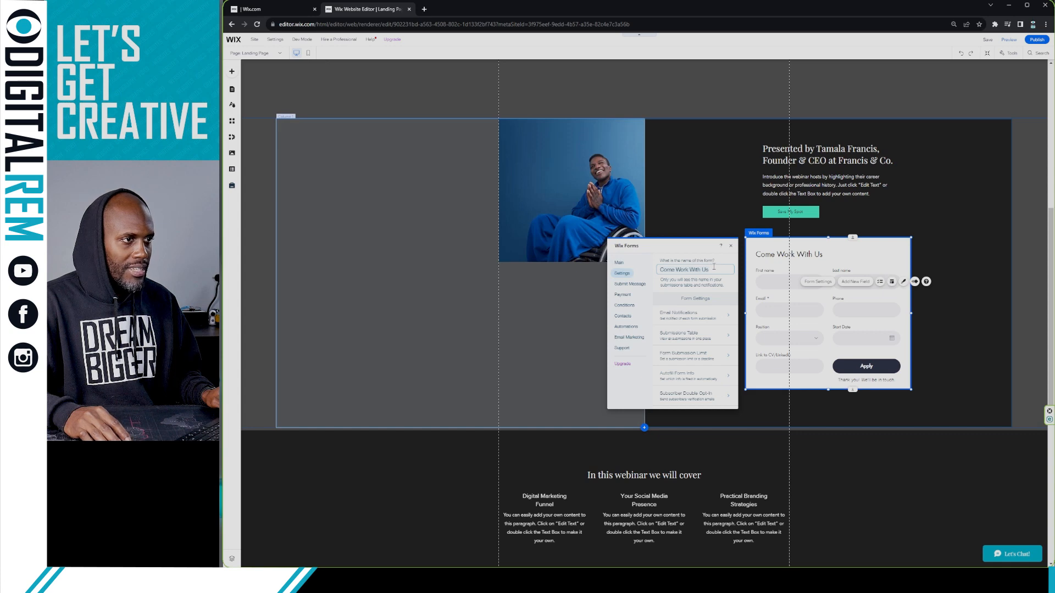
{"action": "key", "text": "ctrl+a"}
{"action": "type", "text": "We a"}
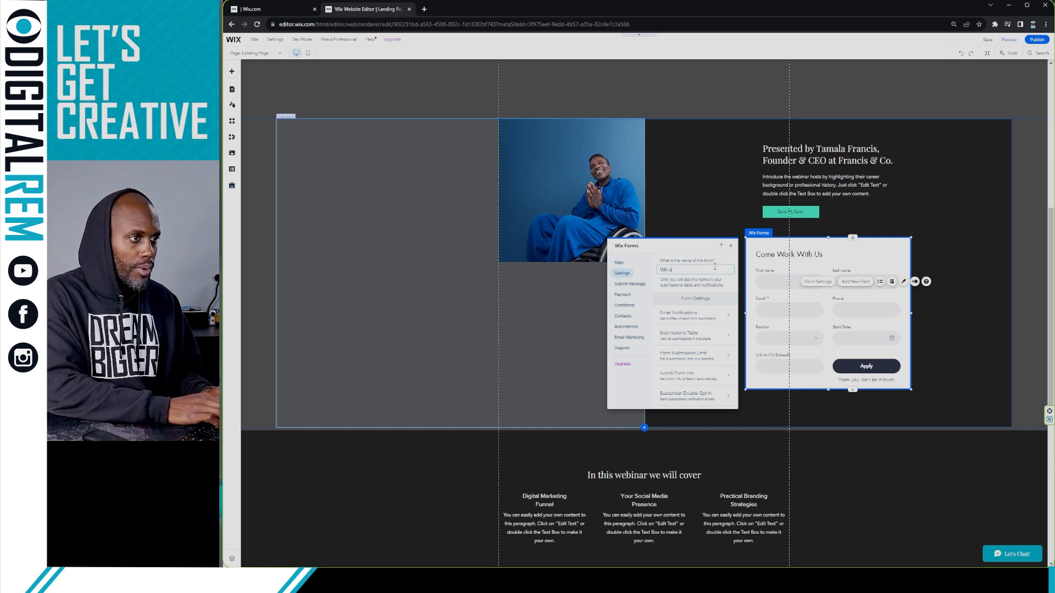
{"action": "type", "text": "re Hi"}
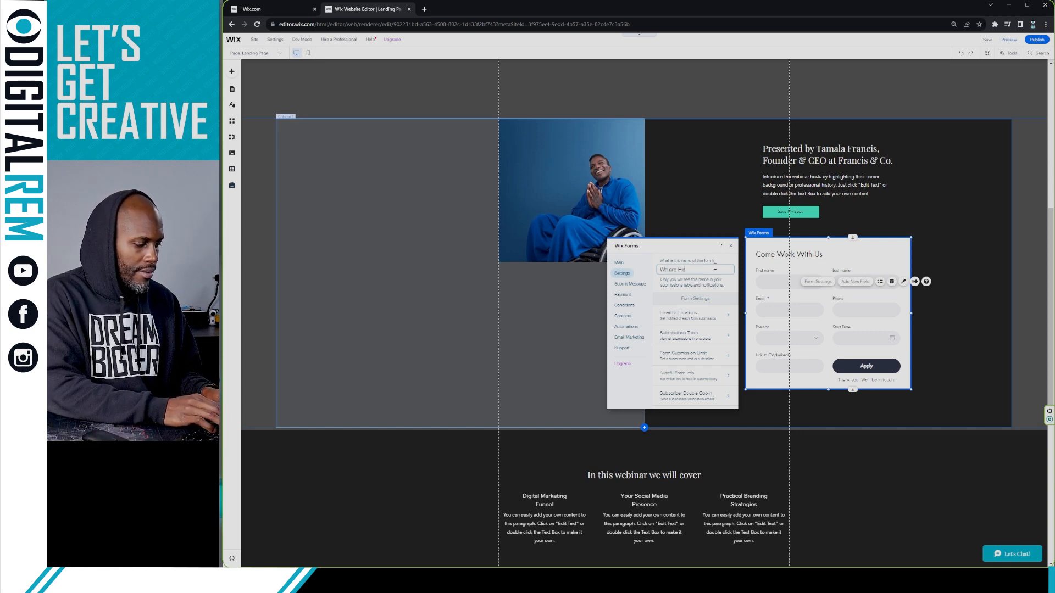
{"action": "type", "text": "ring"}
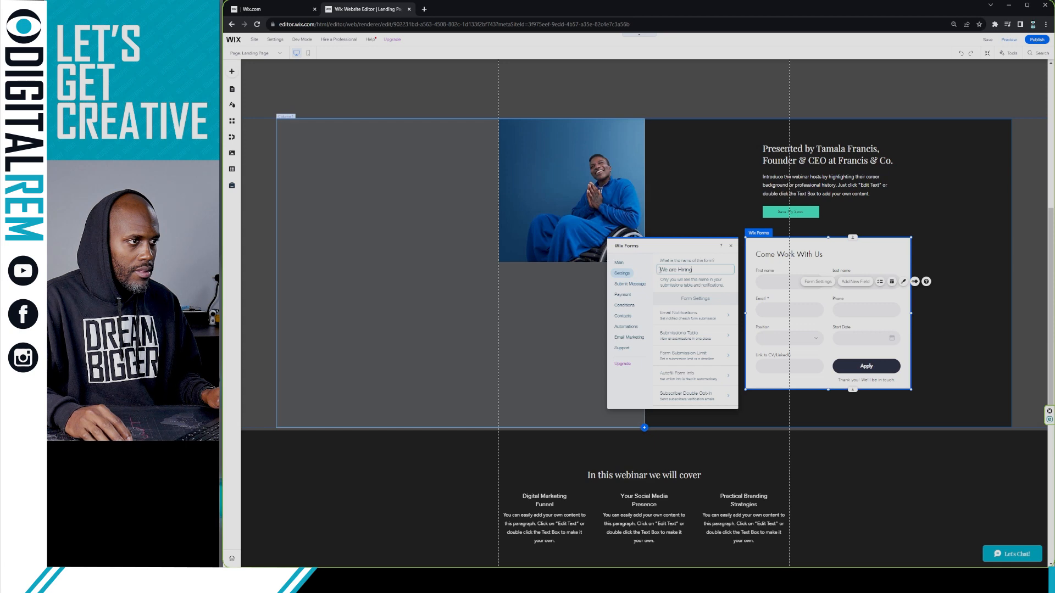
{"action": "type", "text": "Yes"}
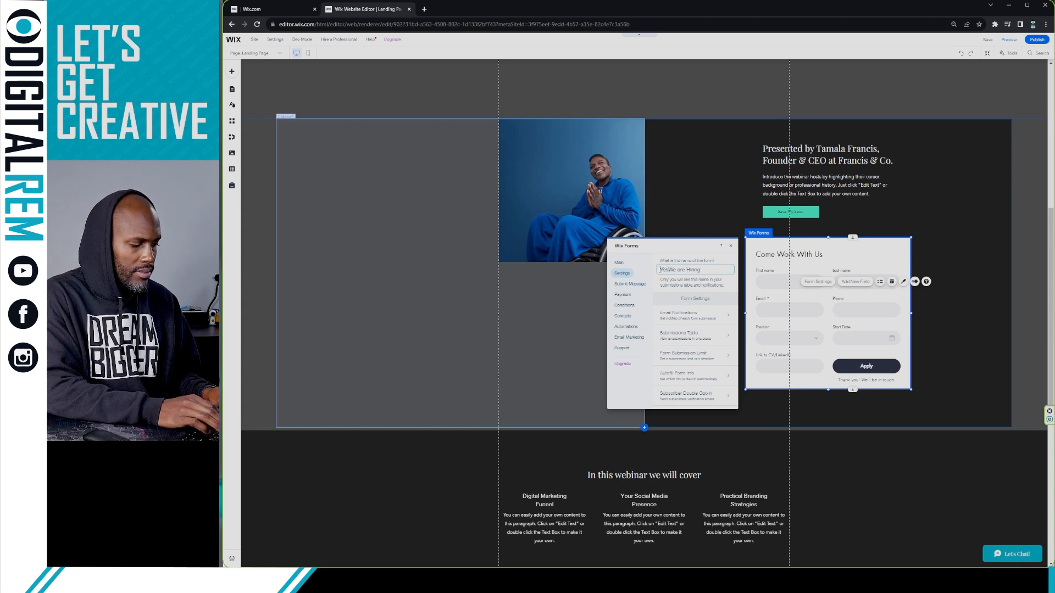
{"action": "type", "text": "!"}
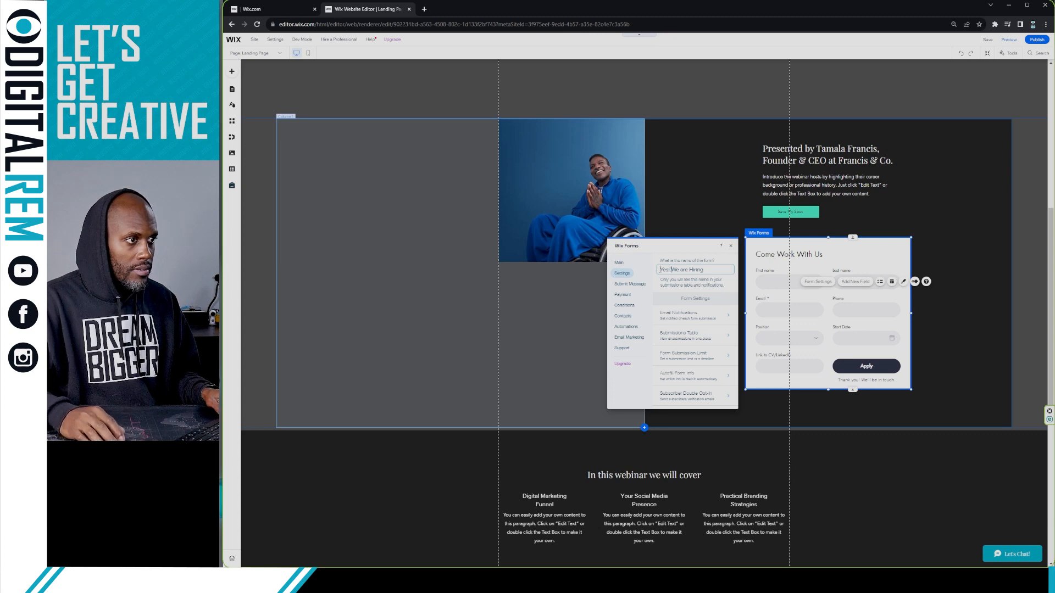
Step: Review the form's submit message, payment, conditions, contacts, automations and email marketing settings
{"action": "left_click", "coordinate": [629, 287]}
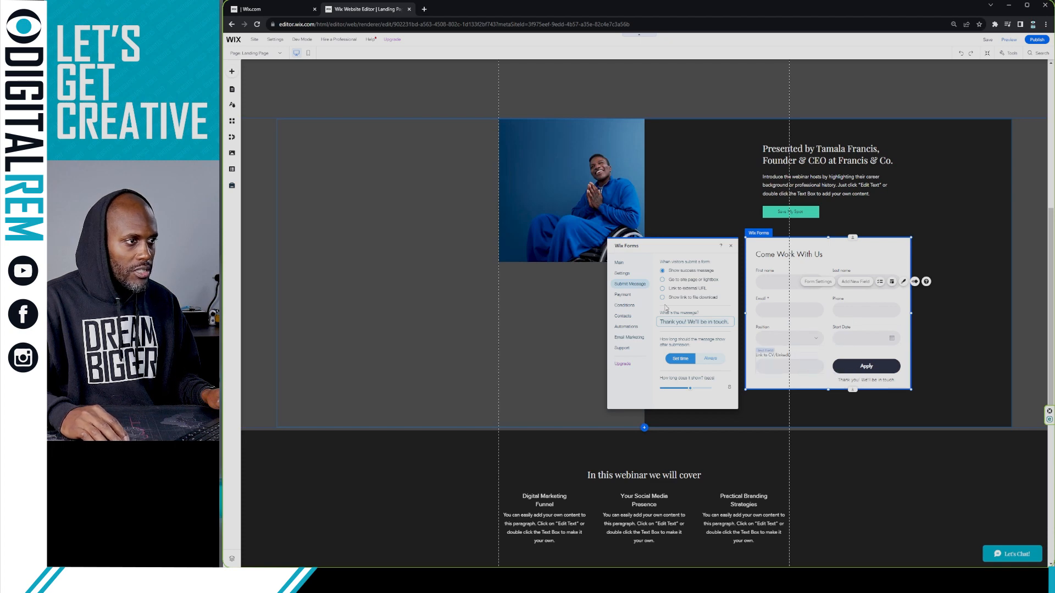
{"action": "left_click", "coordinate": [624, 297]}
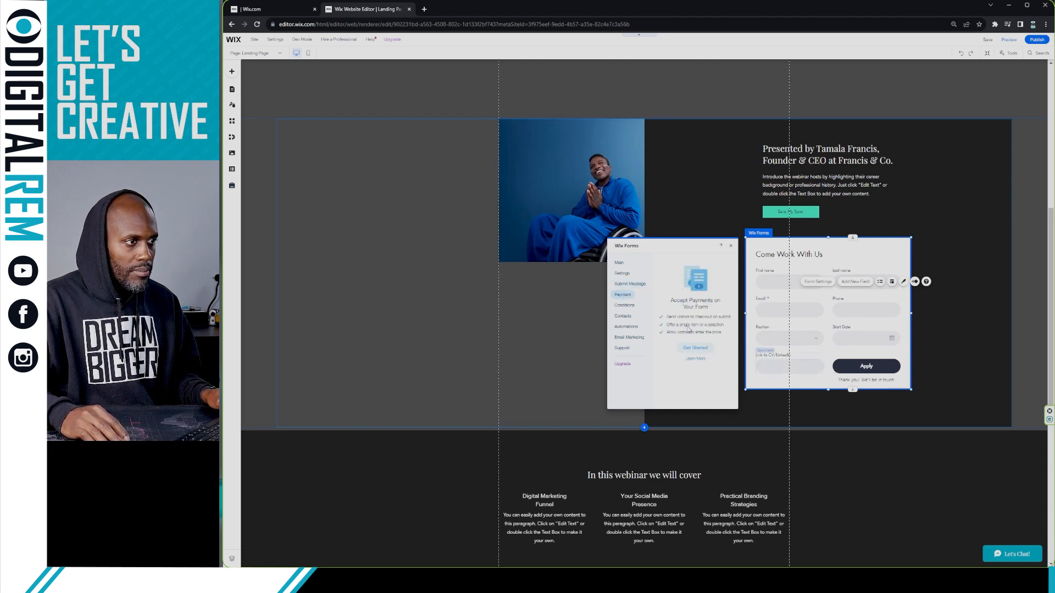
{"action": "left_click", "coordinate": [625, 306]}
{"action": "left_click", "coordinate": [623, 316]}
{"action": "left_click", "coordinate": [626, 327]}
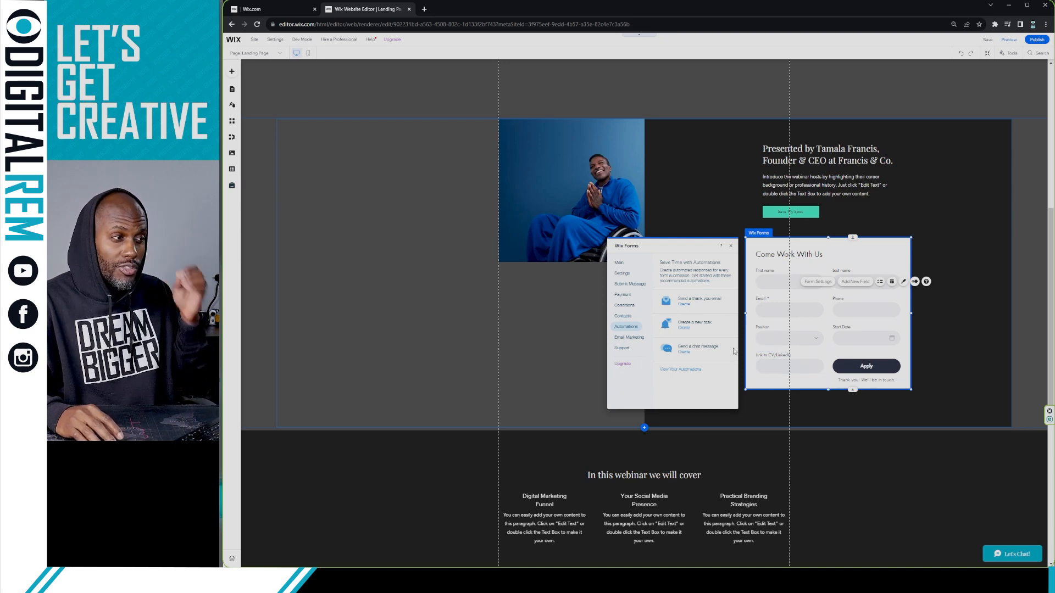
{"action": "left_click", "coordinate": [622, 338]}
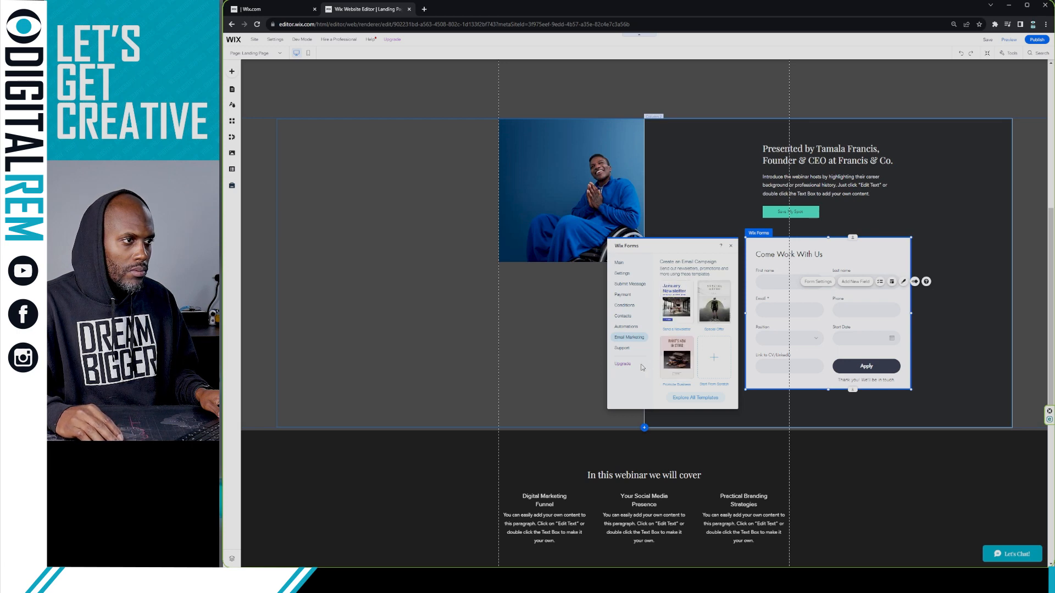
{"action": "left_click", "coordinate": [730, 246]}
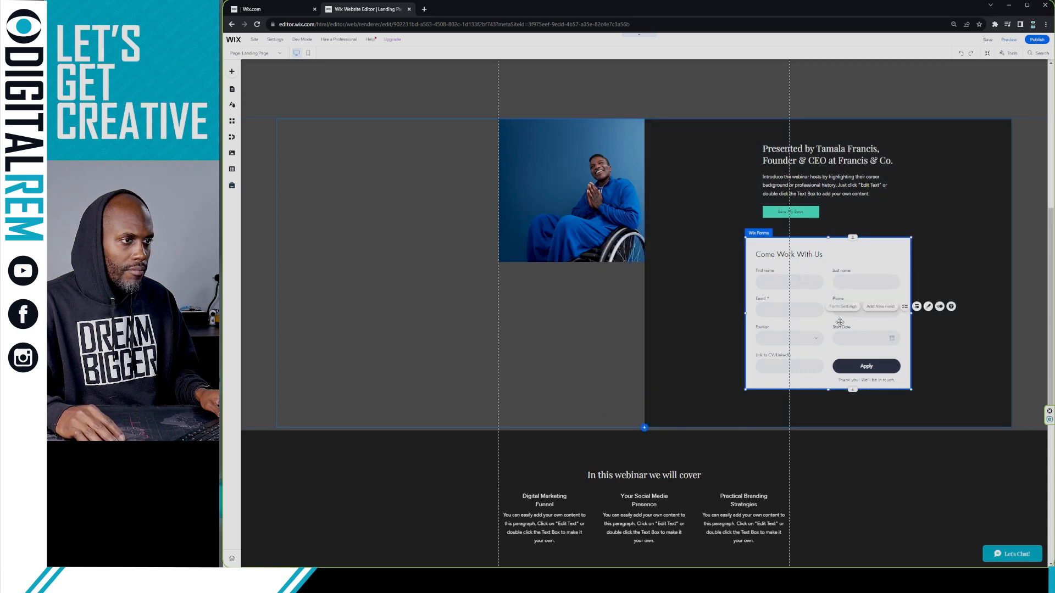
Step: Add a reCAPTCHA field to the "Come Work With Us" form from the contact fields
{"action": "left_click", "coordinate": [789, 280]}
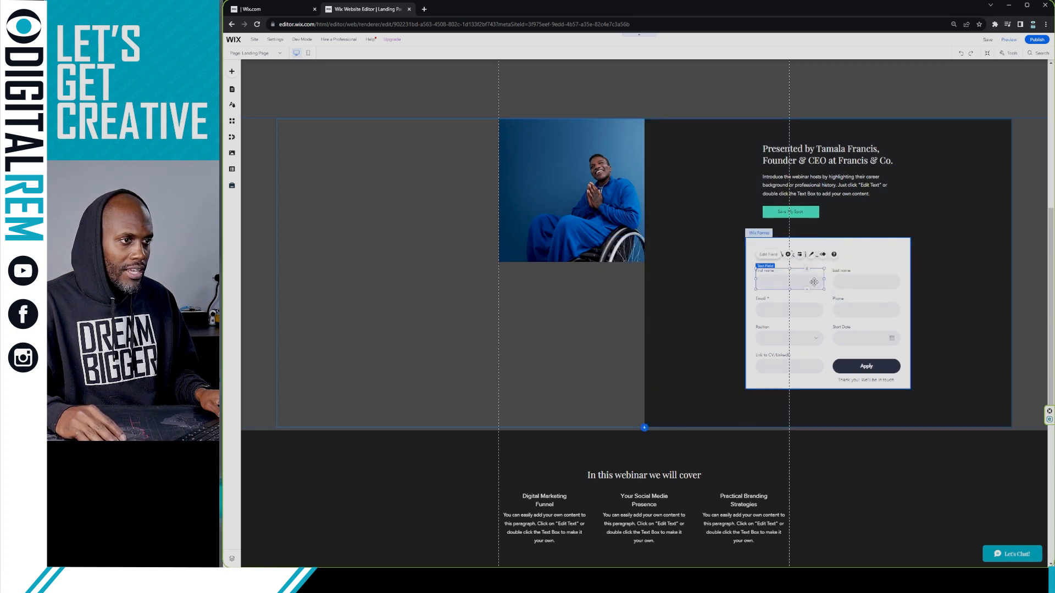
{"action": "left_click", "coordinate": [850, 253]}
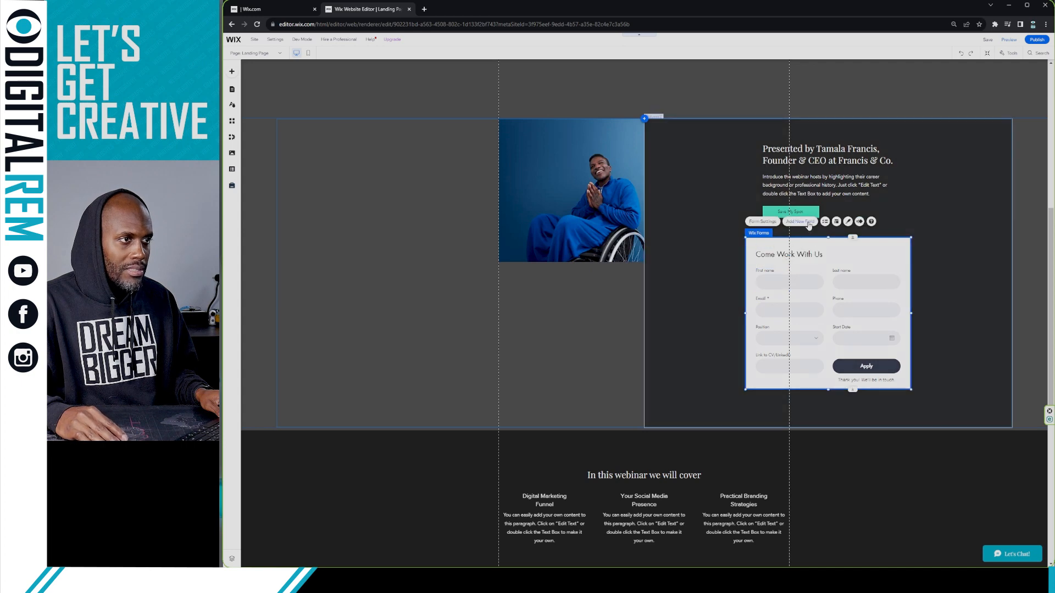
{"action": "left_click", "coordinate": [807, 222]}
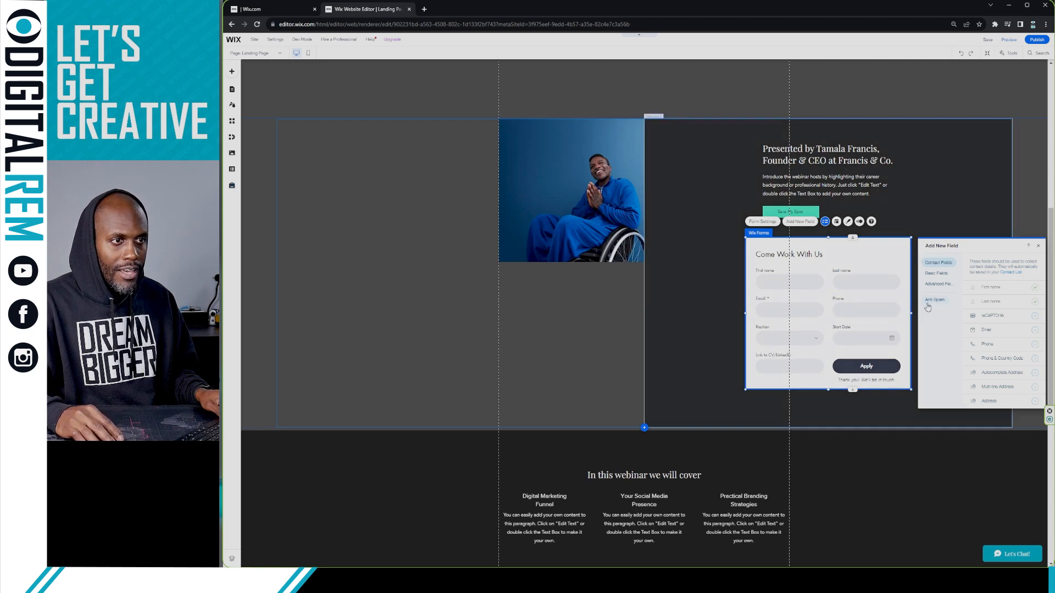
{"action": "scroll", "coordinate": [999, 328], "scroll_direction": "down", "scroll_amount": 1}
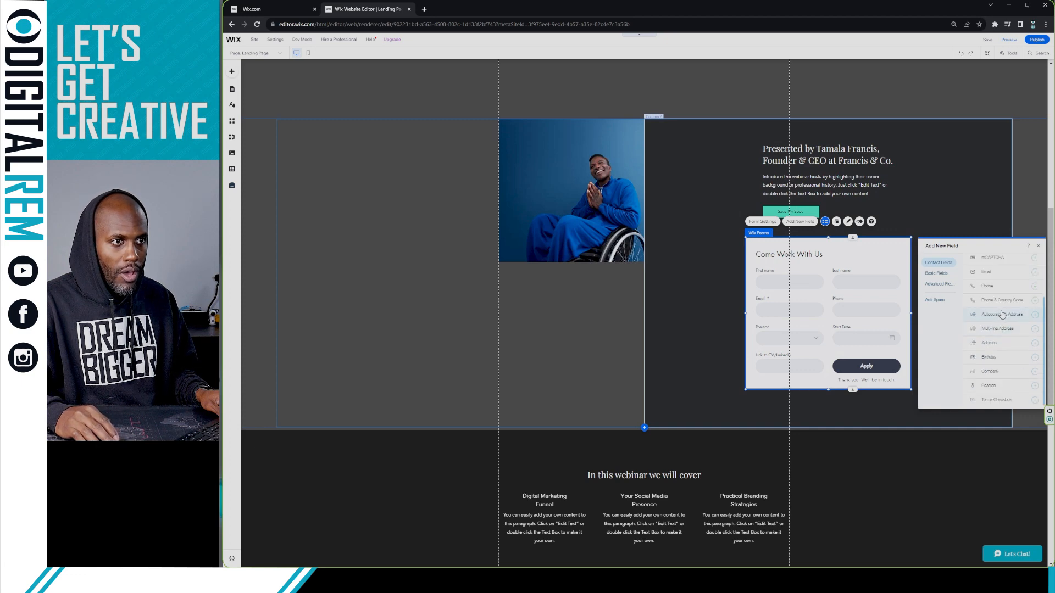
{"action": "scroll", "coordinate": [1002, 313], "scroll_direction": "up", "scroll_amount": 1}
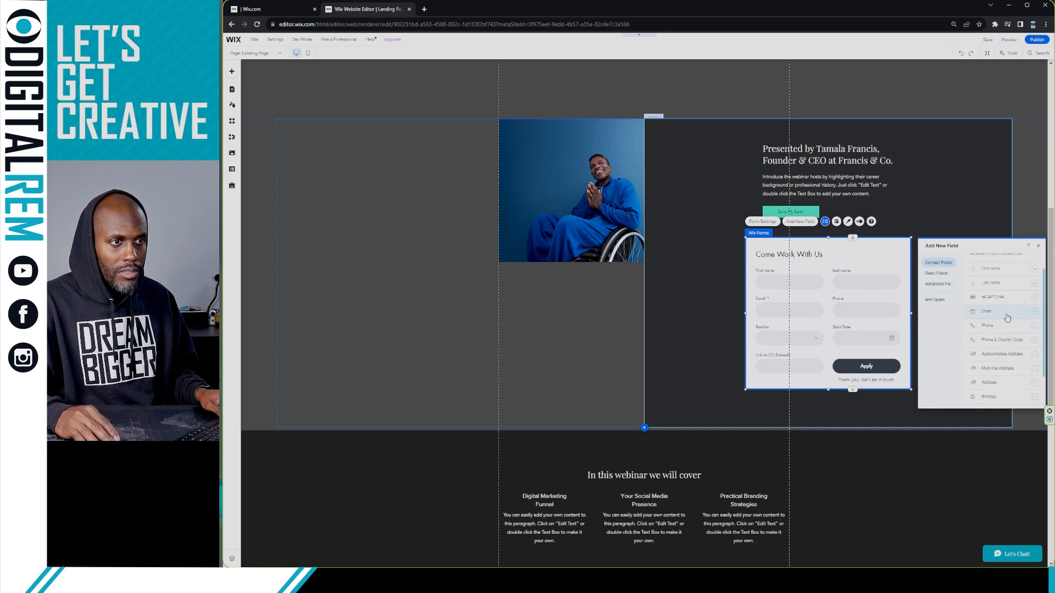
{"action": "left_click", "coordinate": [1035, 298]}
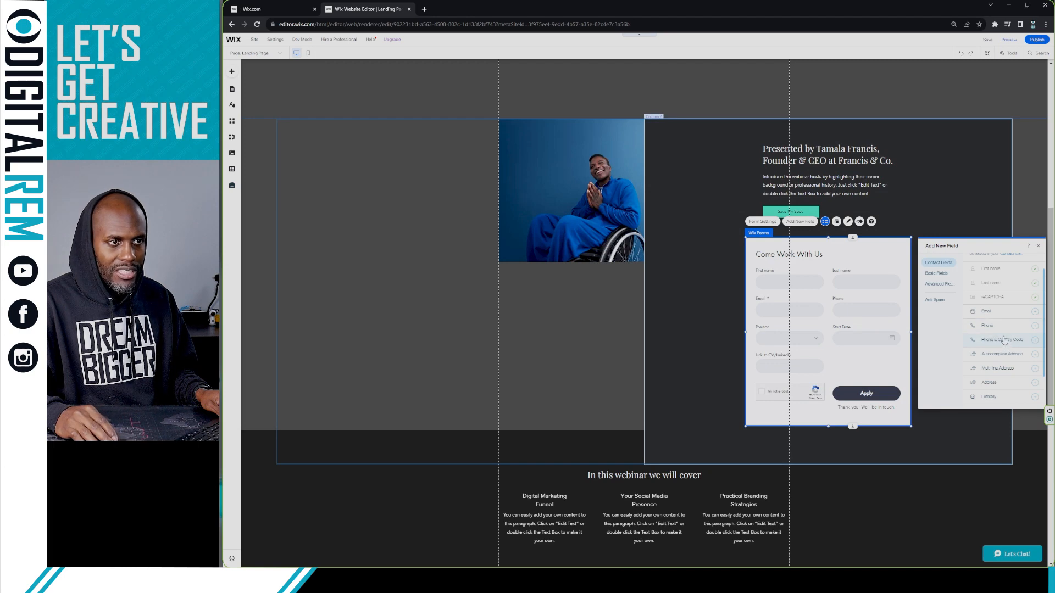
Step: Add a Multi Checkbox Field from the basic fields to the "Come Work With Us" form
{"action": "scroll", "coordinate": [1004, 340], "scroll_direction": "down", "scroll_amount": 2}
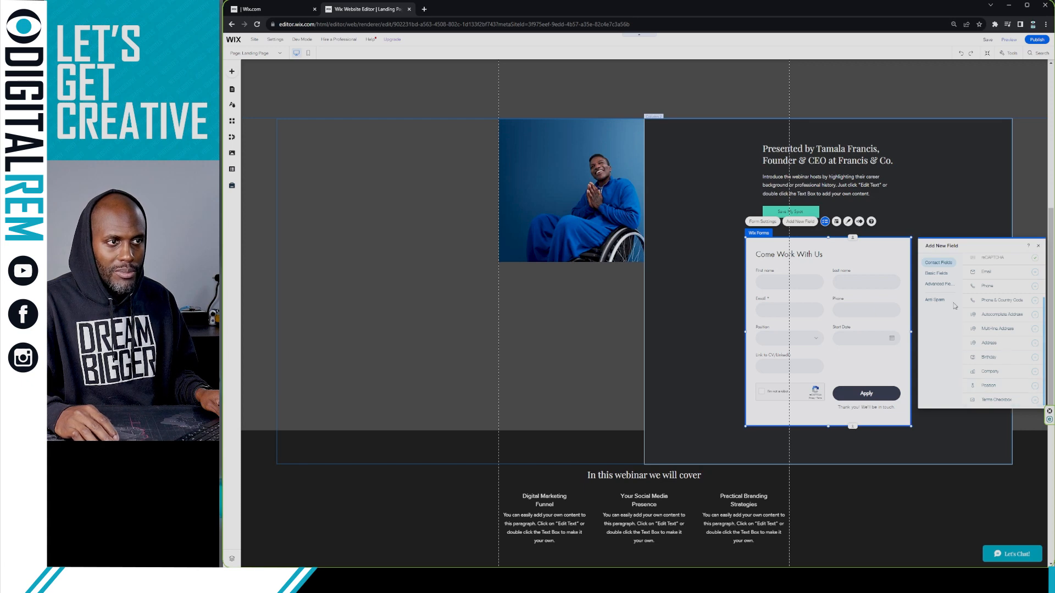
{"action": "left_click", "coordinate": [938, 273]}
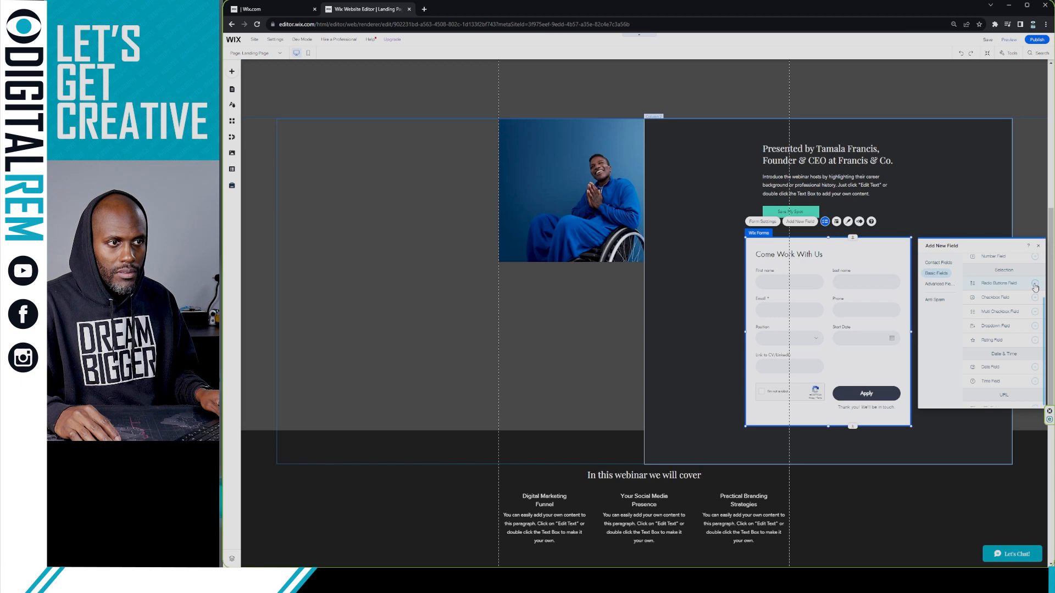
{"action": "left_click", "coordinate": [1035, 312]}
{"action": "scroll", "coordinate": [835, 373], "scroll_direction": "down", "scroll_amount": 1}
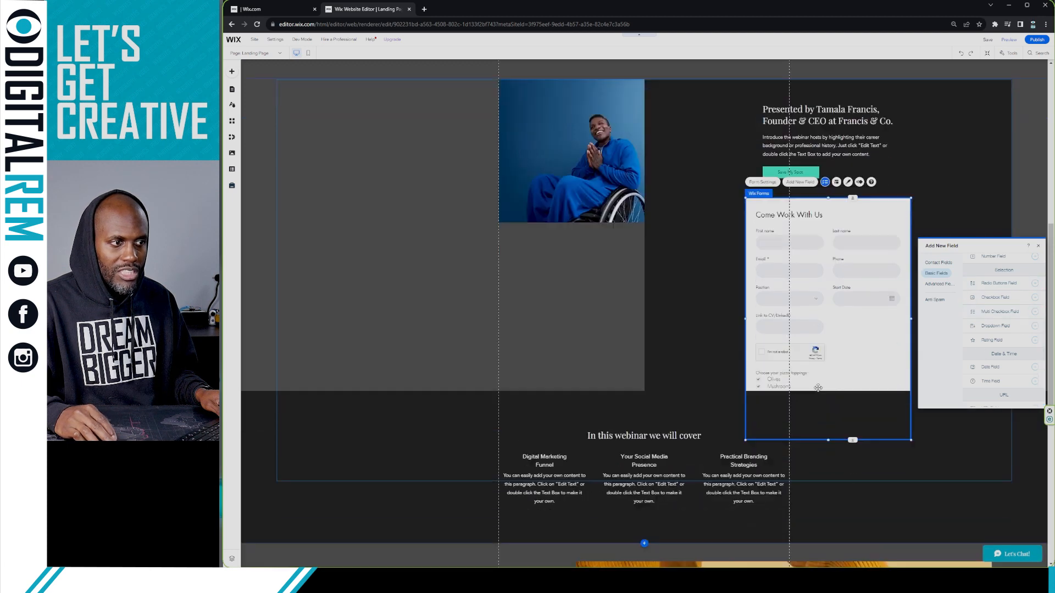
Step: Move the "In this webinar we will cover" strip down until it clears the bottom of the enlarged presenter section
{"action": "left_click", "coordinate": [775, 381]}
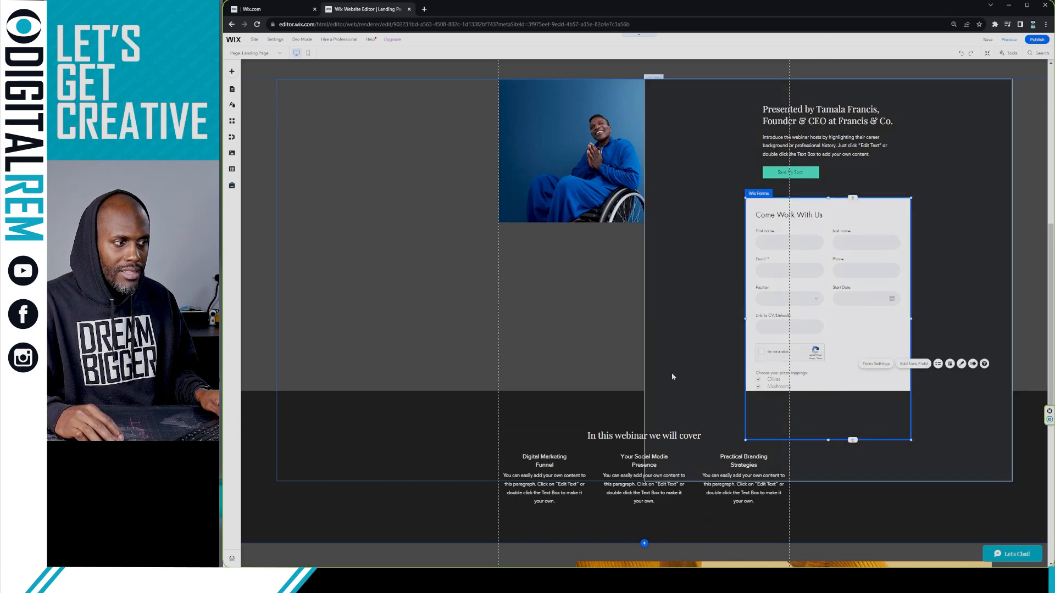
{"action": "left_click", "coordinate": [684, 395]}
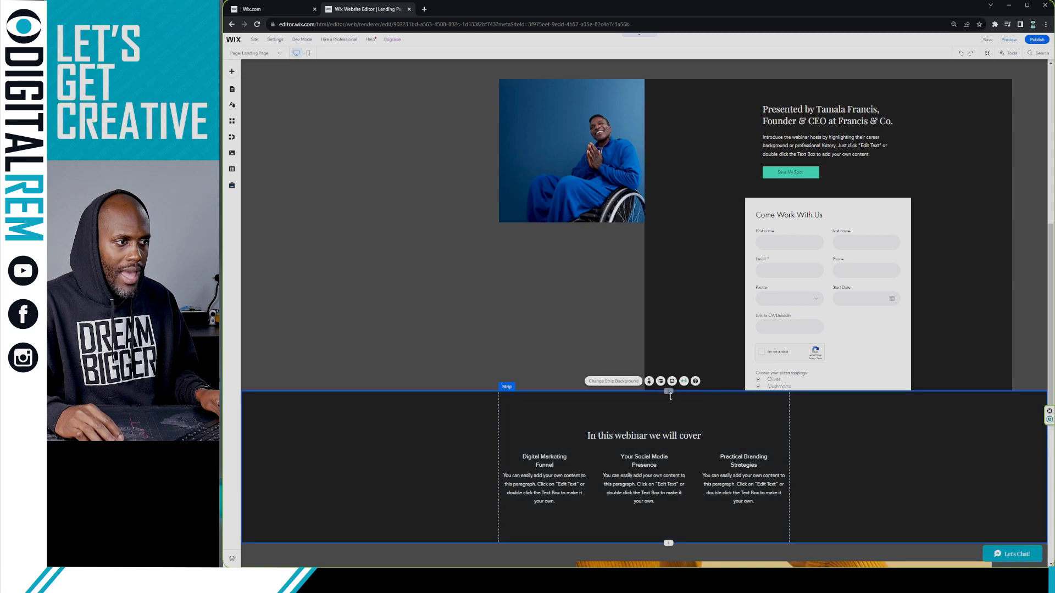
{"action": "left_click_drag", "start_coordinate": [684, 395], "coordinate": [682, 488]}
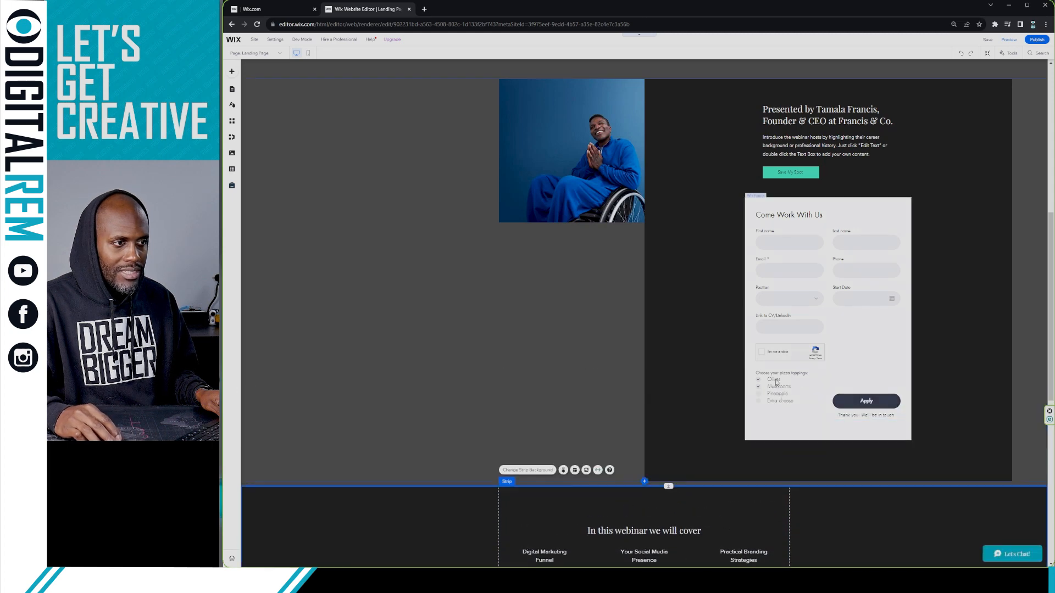
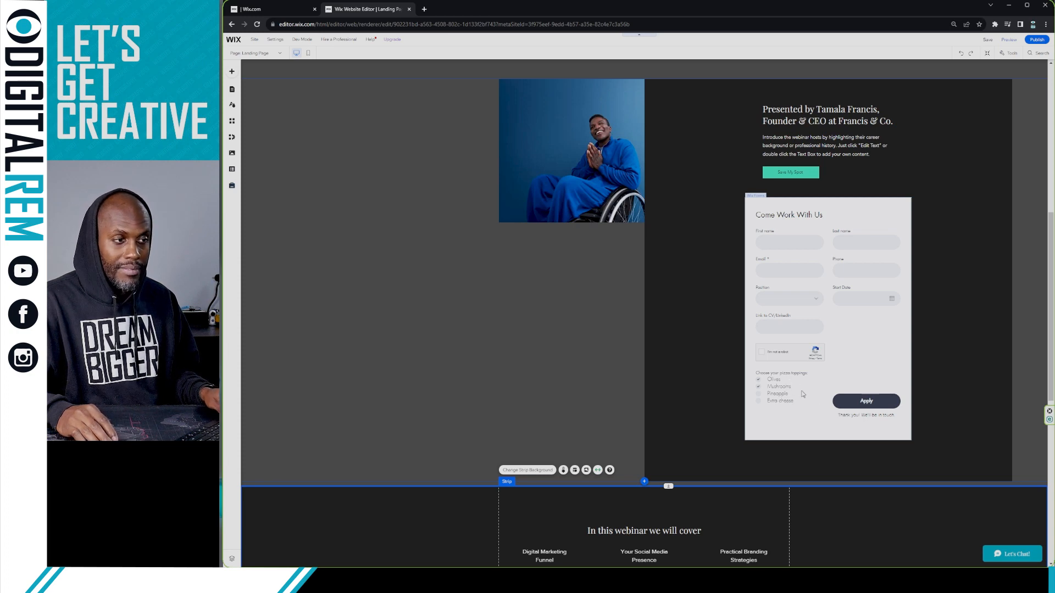
Step: Title the multi checkbox field "Choose You Role" and make it a required field
{"action": "left_click", "coordinate": [786, 402]}
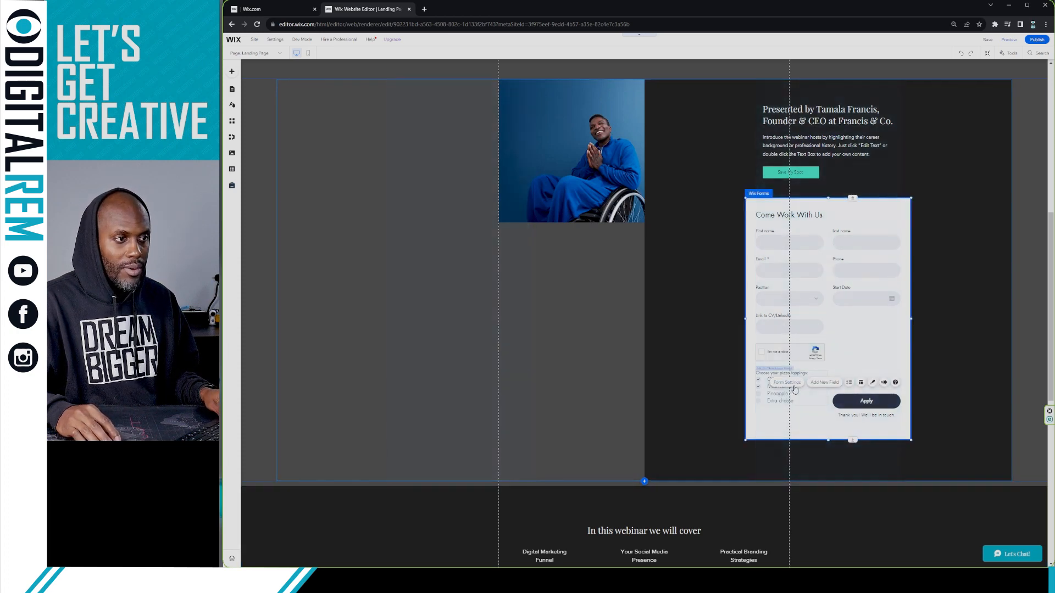
{"action": "left_click", "coordinate": [786, 384]}
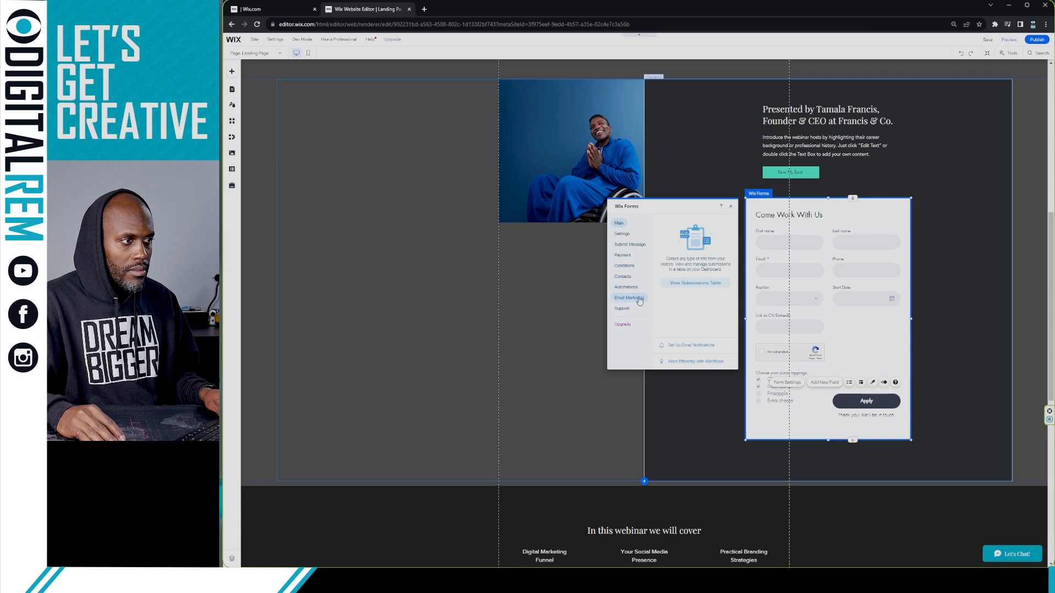
{"action": "left_click", "coordinate": [761, 389]}
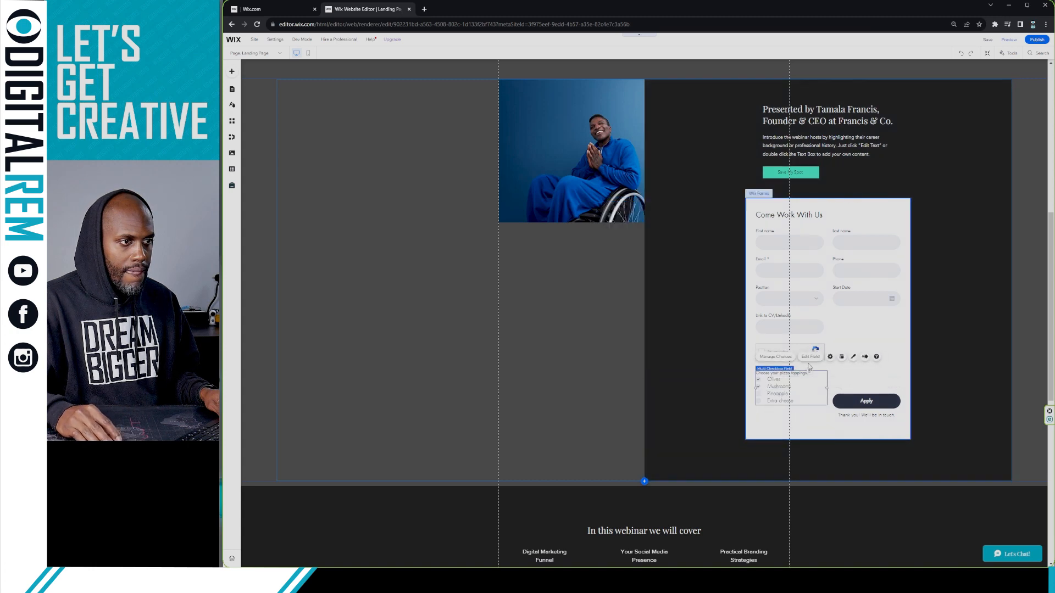
{"action": "left_click", "coordinate": [816, 358]}
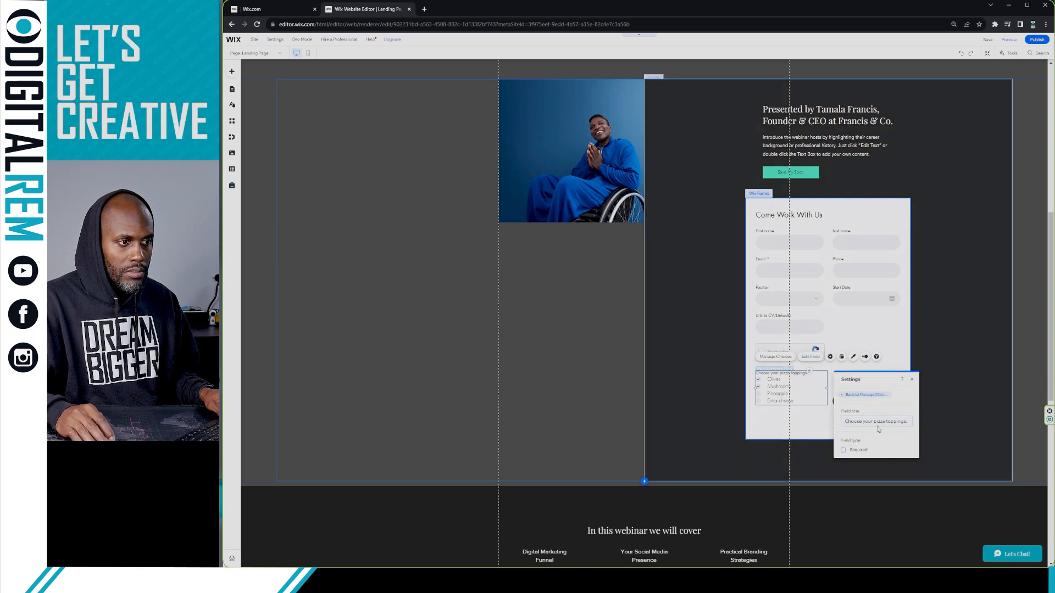
{"action": "left_click", "coordinate": [872, 422]}
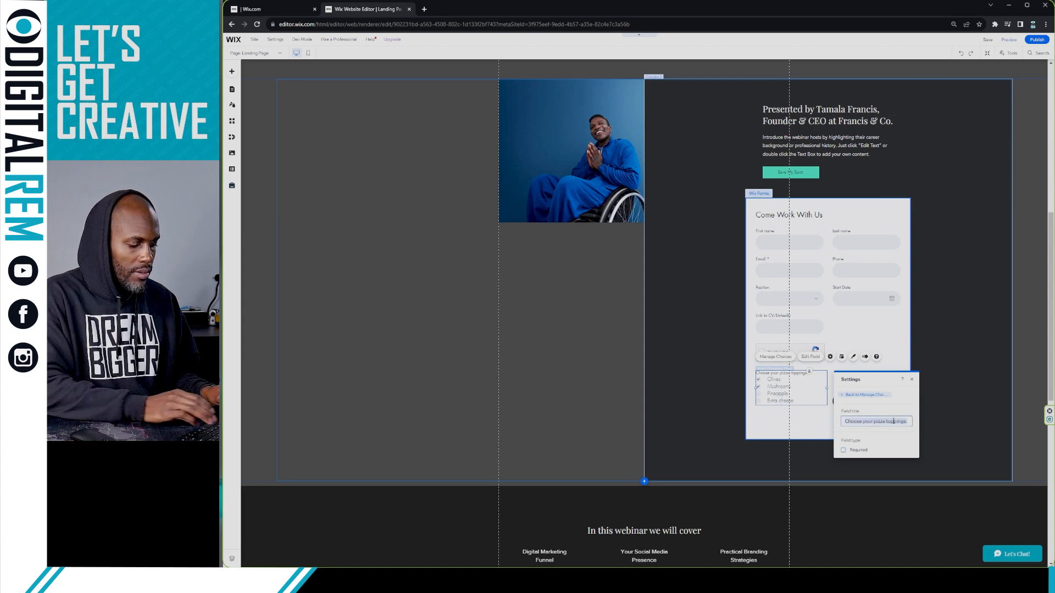
{"action": "key", "text": "ctrl+a"}
{"action": "type", "text": "What"}
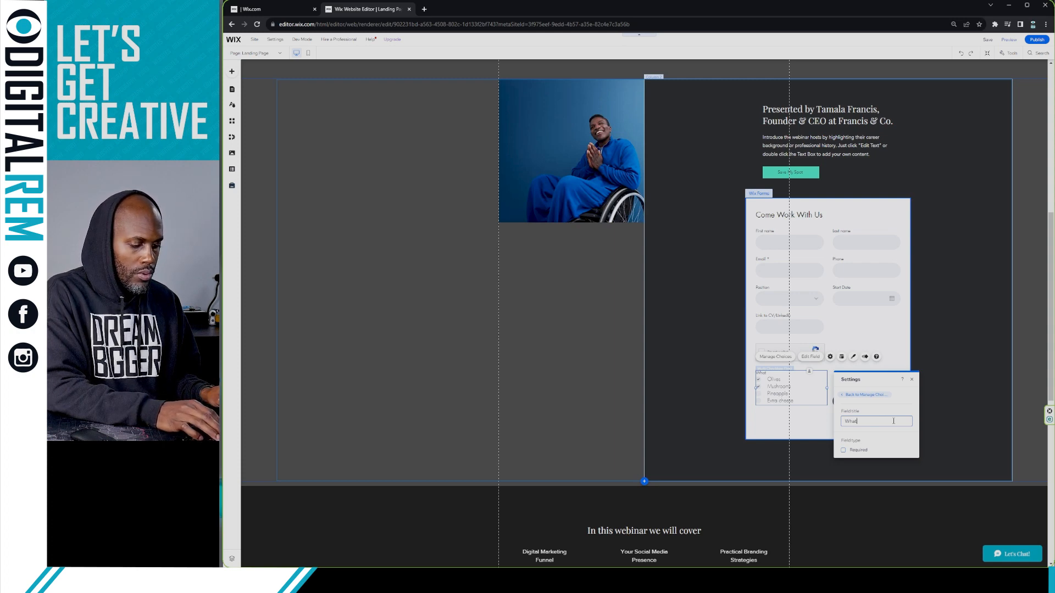
{"action": "key", "text": "BackSpace"}
{"action": "type", "text": "Choose ou"}
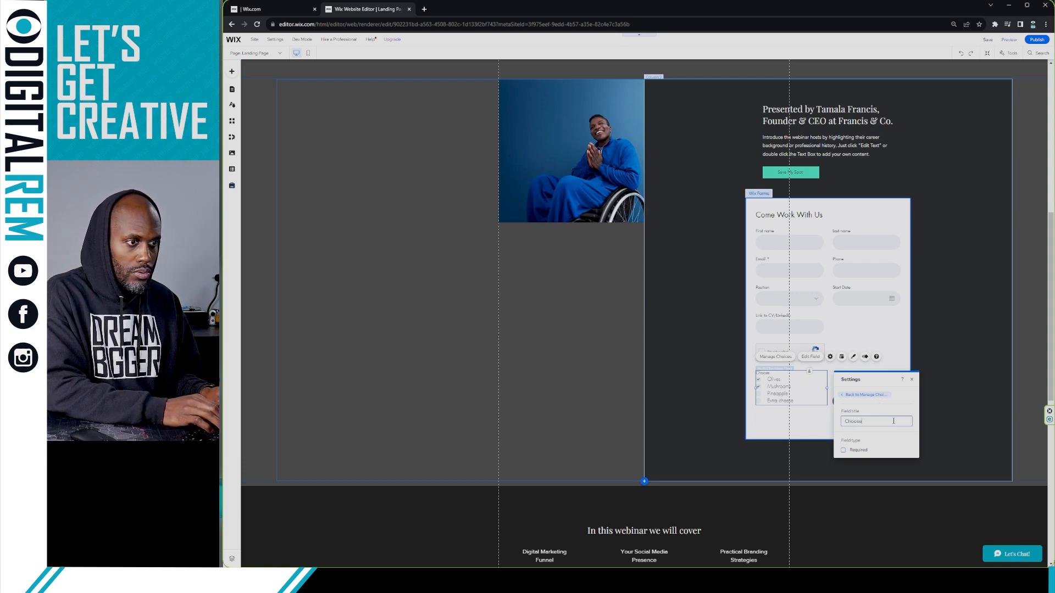
{"action": "key", "text": "BackSpace"}
{"action": "key", "text": "BackSpace"}
{"action": "type", "text": "Yo"}
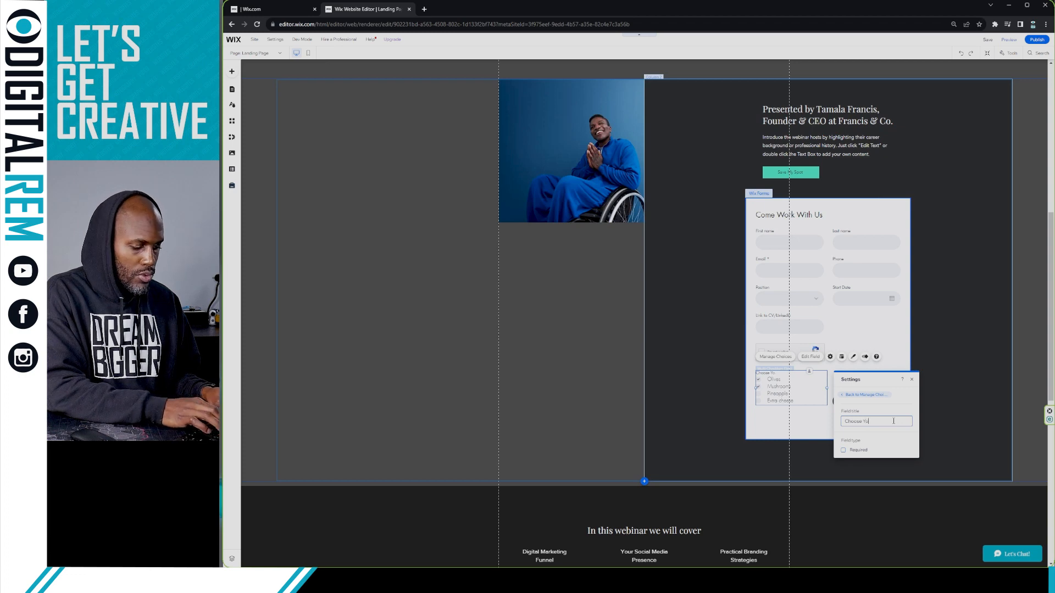
{"action": "type", "text": "ur"}
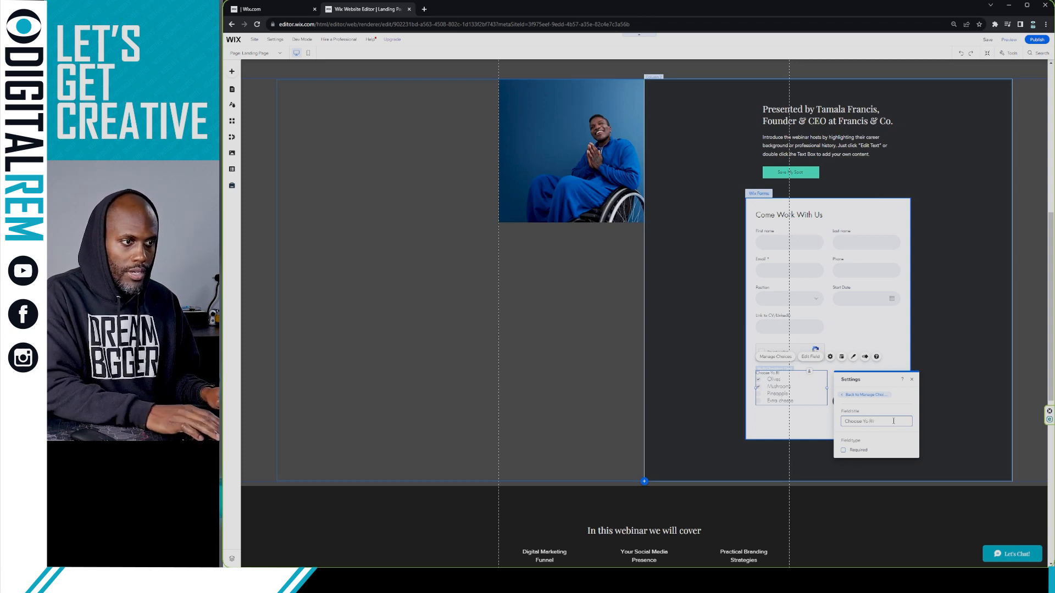
{"action": "key", "text": "BackSpace"}
{"action": "key", "text": "BackSpace"}
{"action": "key", "text": "BackSpace"}
{"action": "key", "text": "BackSpace"}
{"action": "key", "text": "BackSpace"}
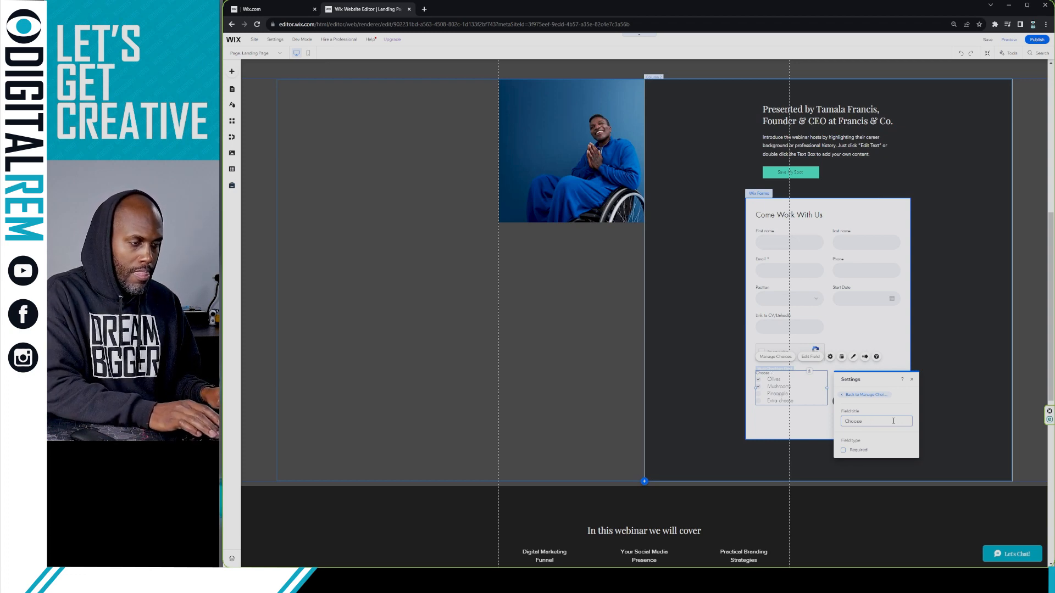
{"action": "type", "text": "You Role"}
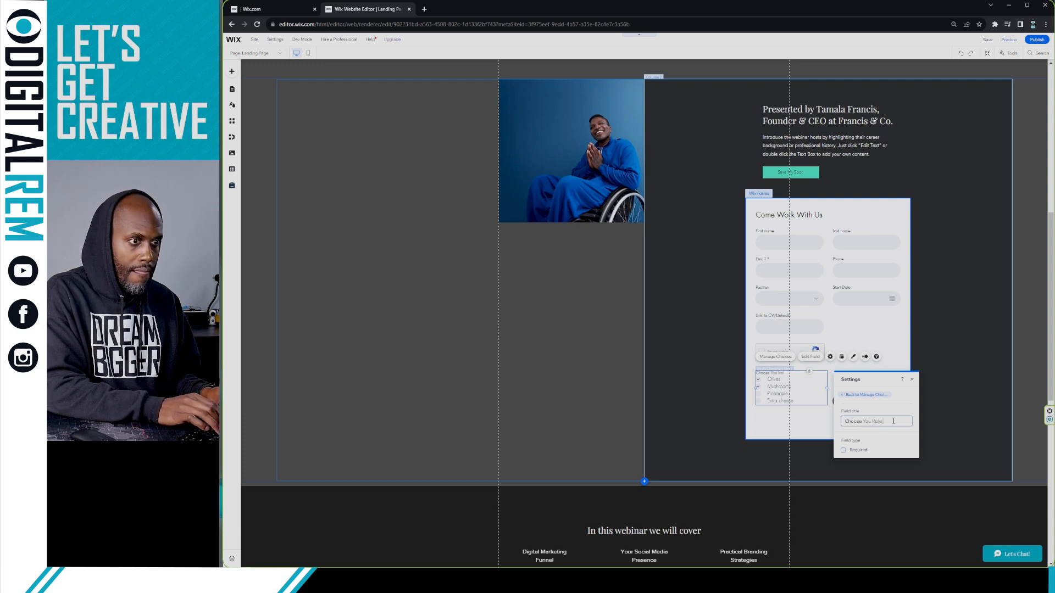
{"action": "left_click", "coordinate": [844, 451]}
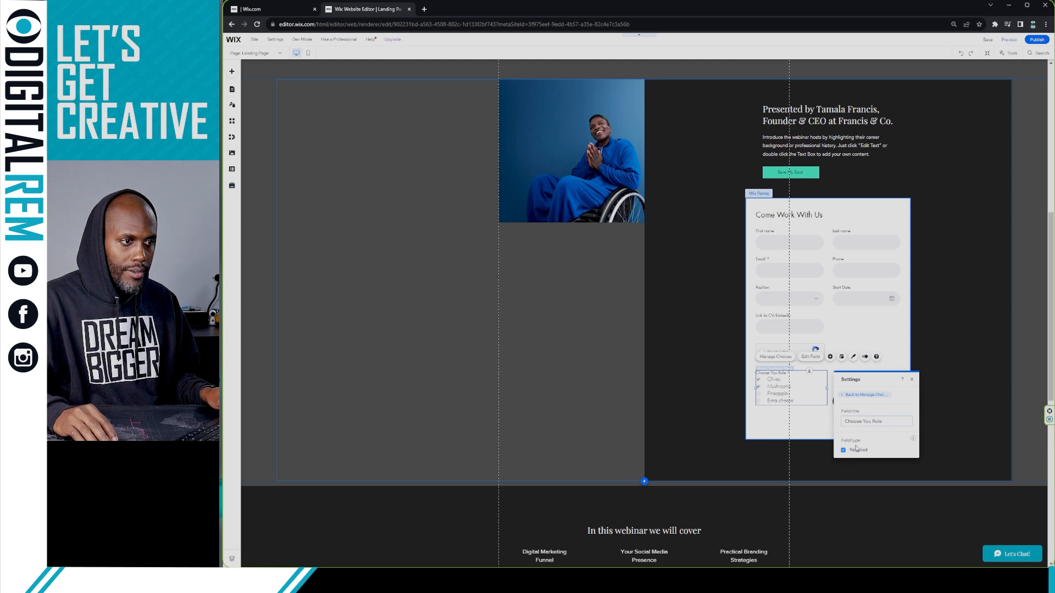
{"action": "left_click", "coordinate": [912, 379]}
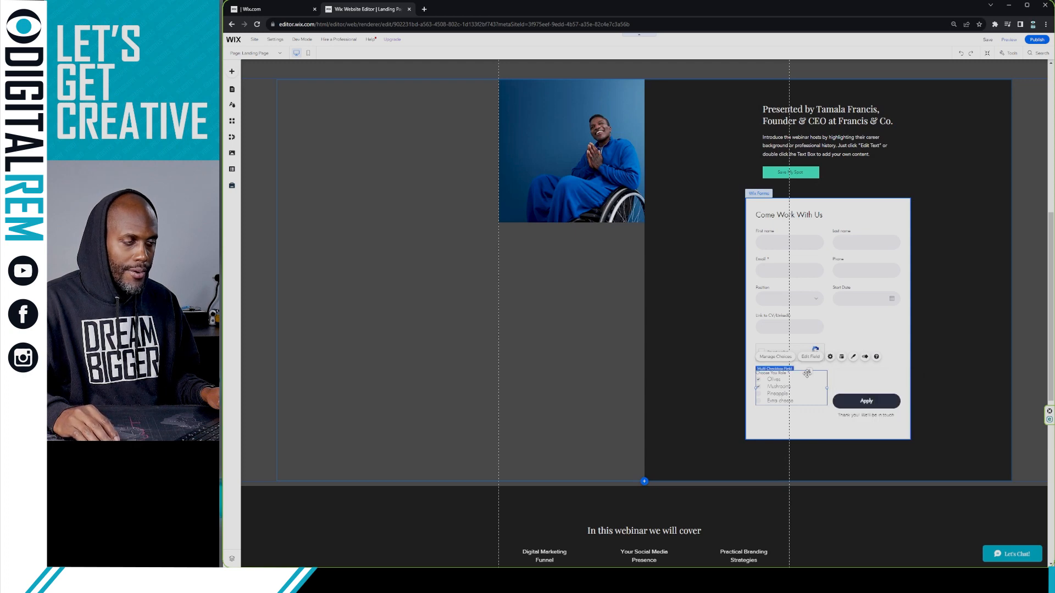
Step: Change the multi checkbox field's name in submissions to "Choose Your Role" in its advanced settings
{"action": "left_click", "coordinate": [830, 357]}
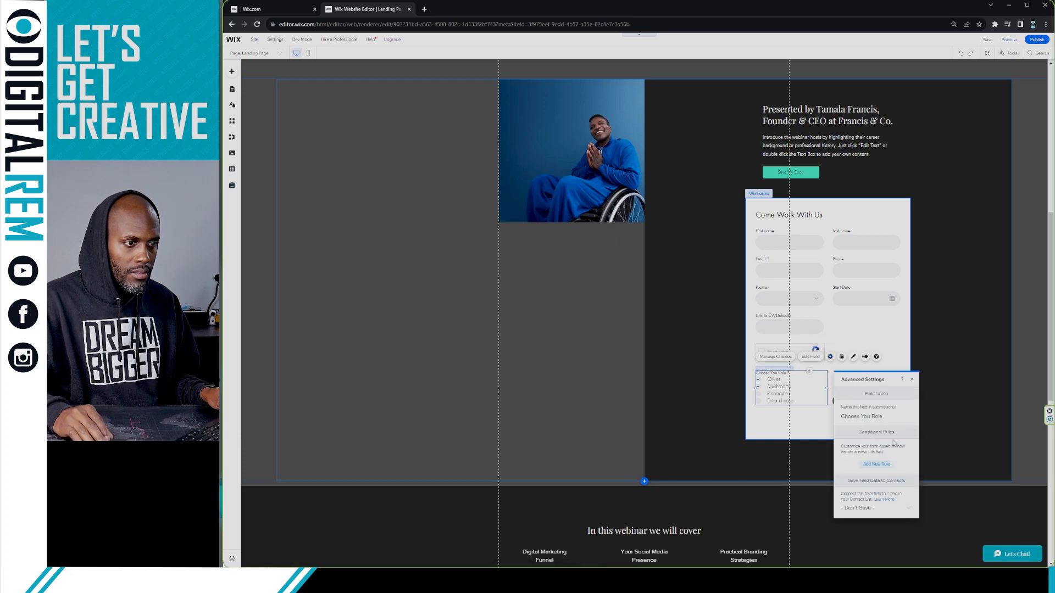
{"action": "left_click", "coordinate": [870, 416]}
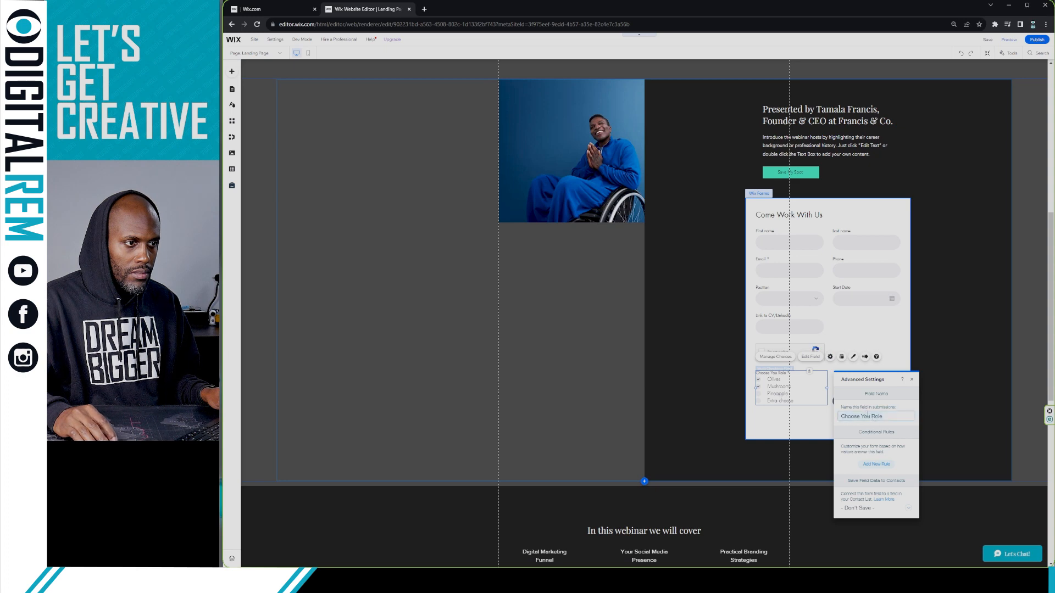
{"action": "type", "text": "r"}
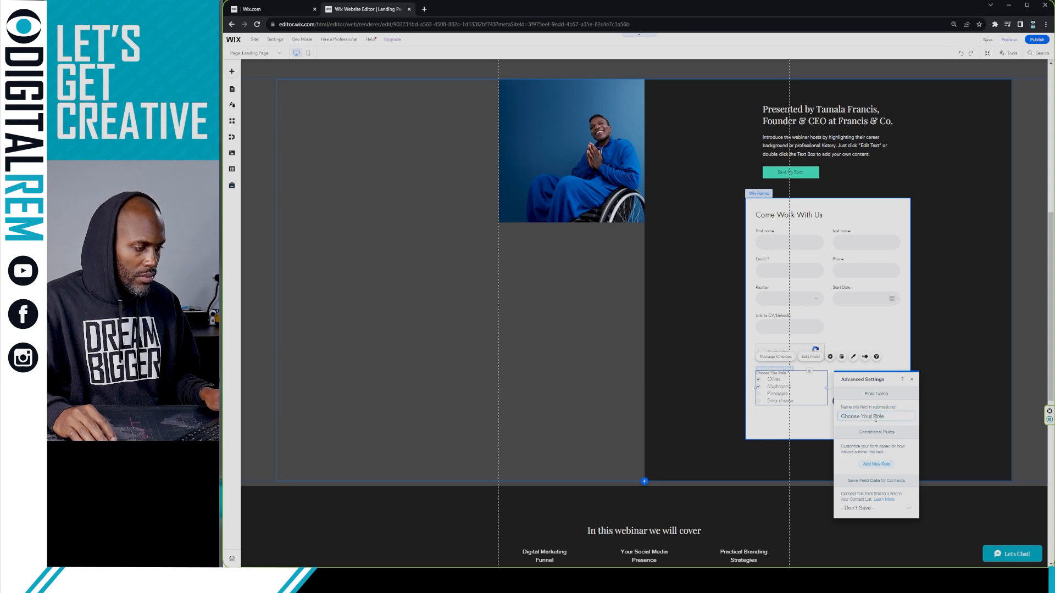
{"action": "left_click", "coordinate": [907, 451]}
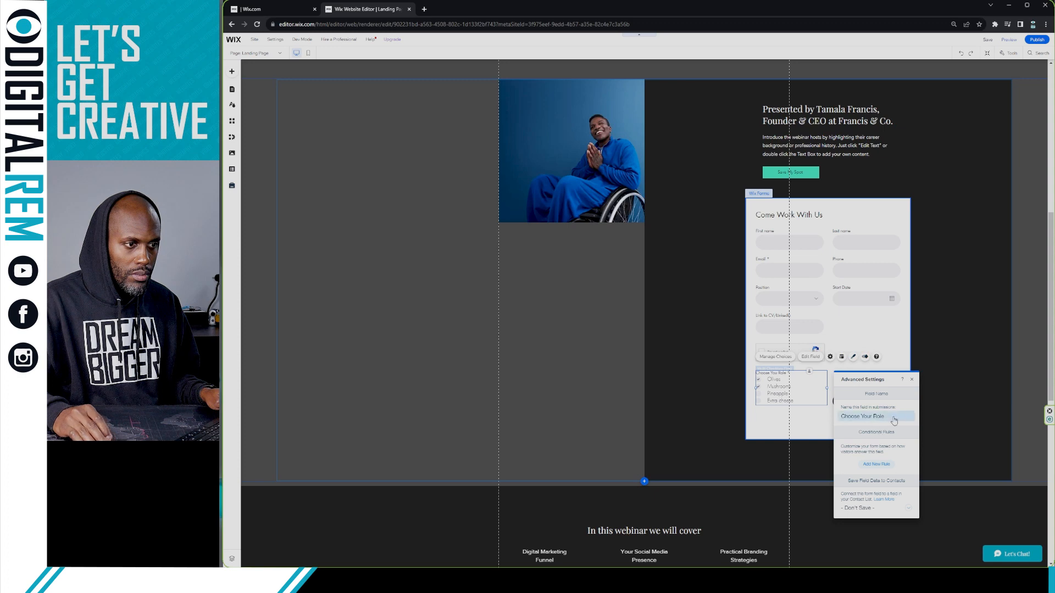
{"action": "left_click", "coordinate": [912, 381]}
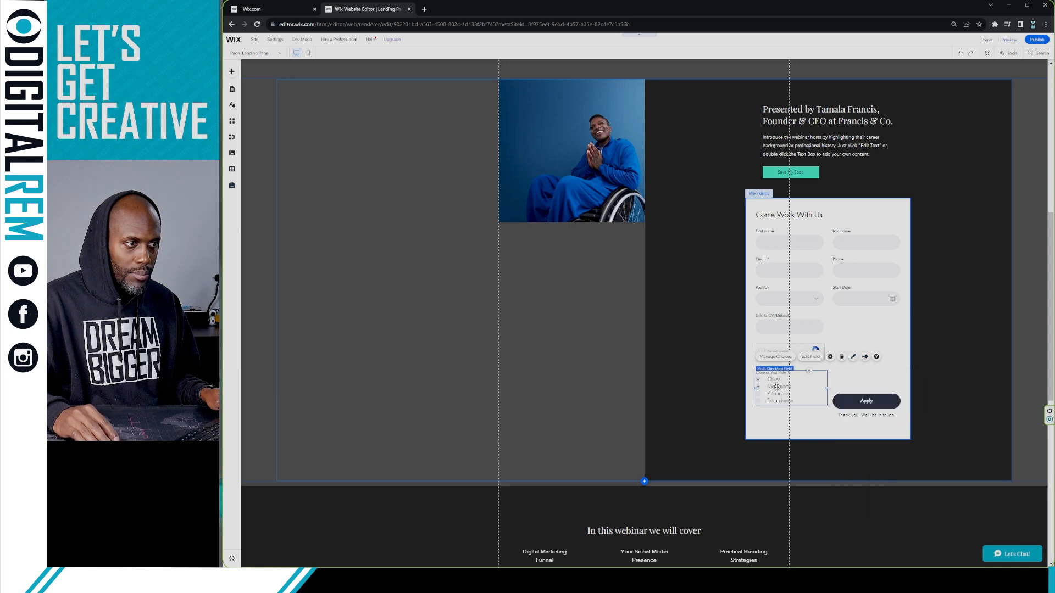
Step: Add a choice named "New Choice" to the multi checkbox field
{"action": "left_click", "coordinate": [788, 358]}
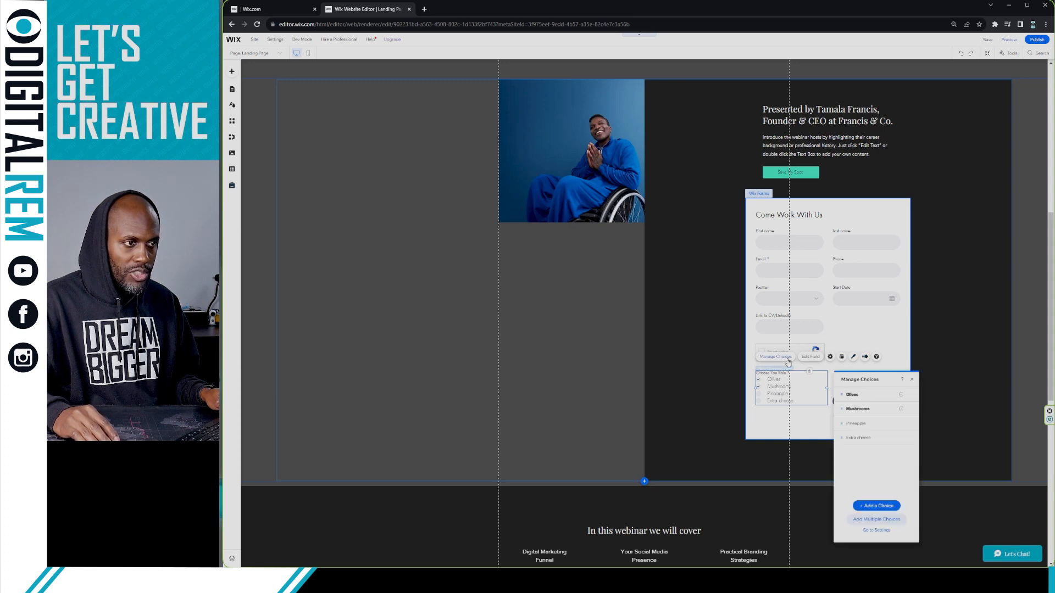
{"action": "left_click", "coordinate": [876, 506]}
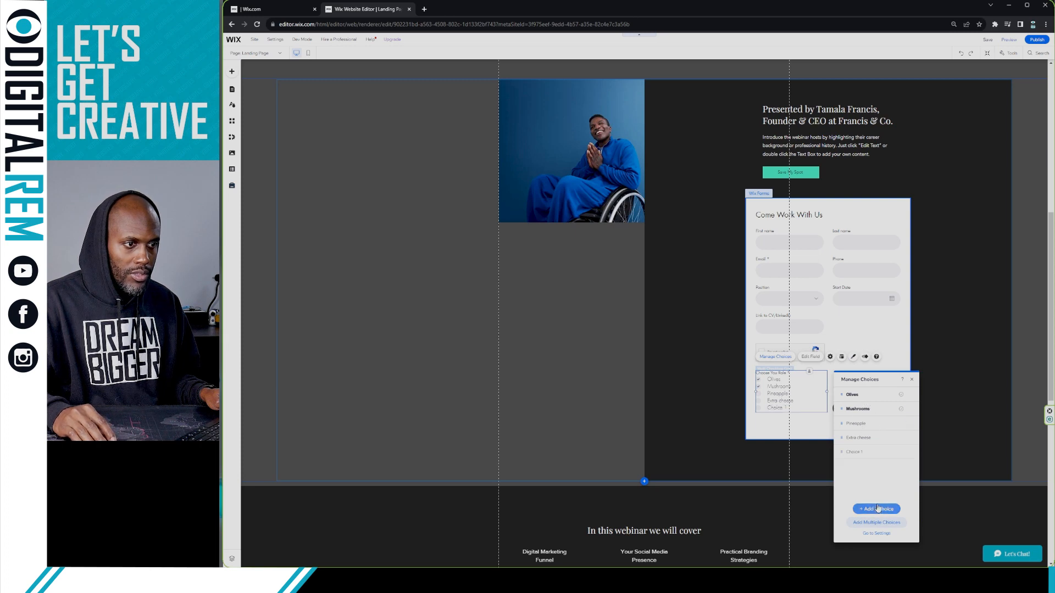
{"action": "double_click", "coordinate": [861, 453]}
{"action": "type", "text": "New"}
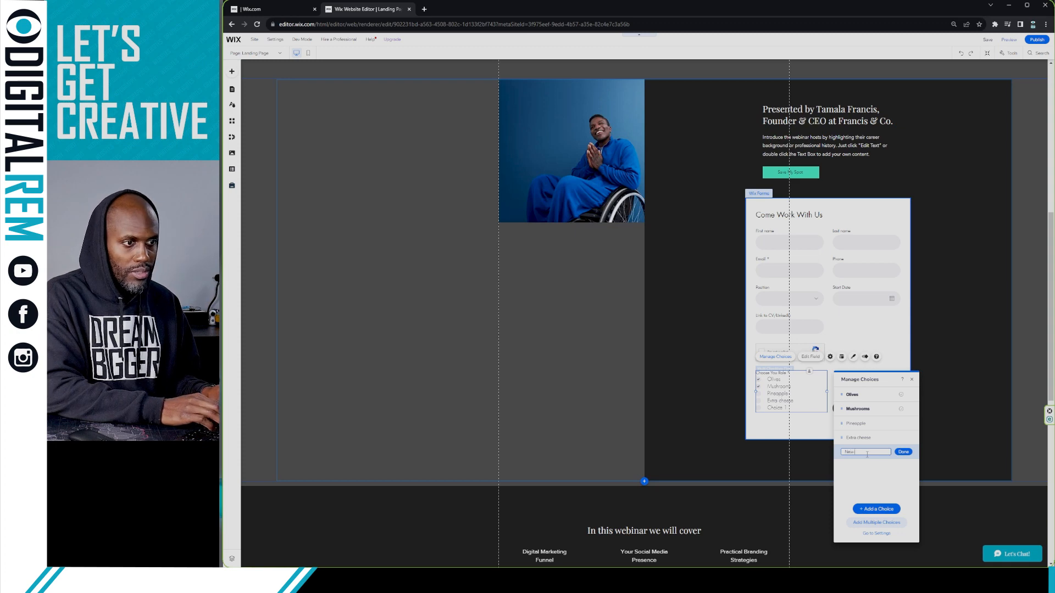
{"action": "type", "text": " Choi"}
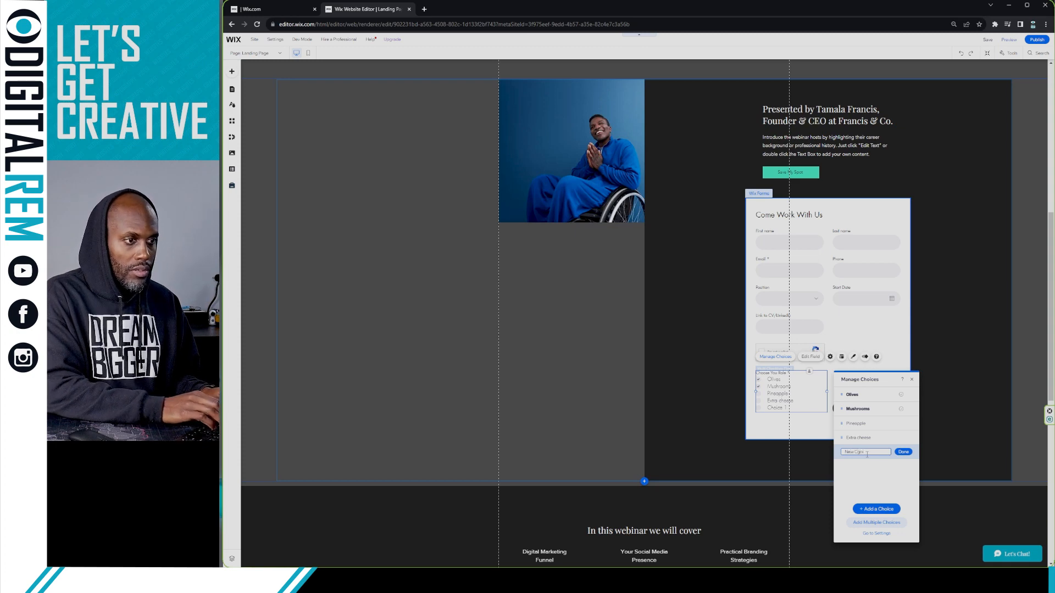
{"action": "key", "text": "BackSpace"}
{"action": "key", "text": "BackSpace"}
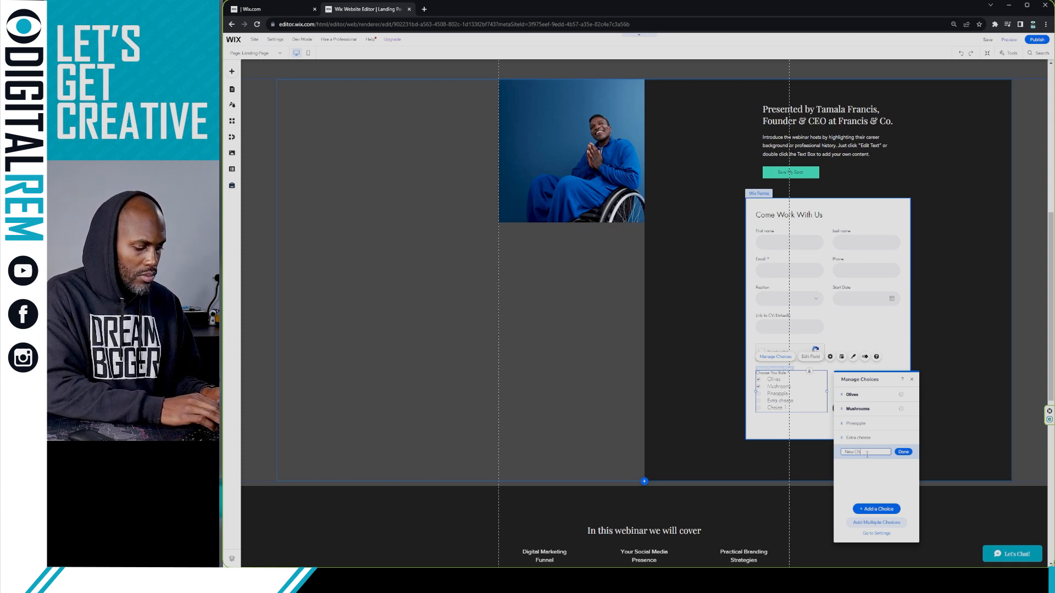
{"action": "type", "text": "oi"}
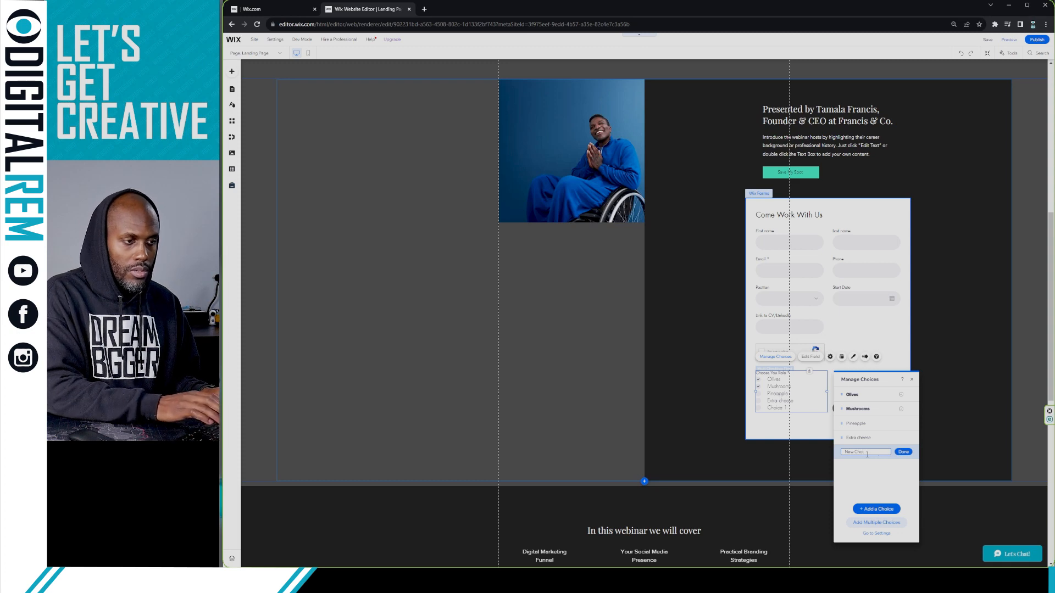
{"action": "type", "text": "c"}
{"action": "key", "text": "Return"}
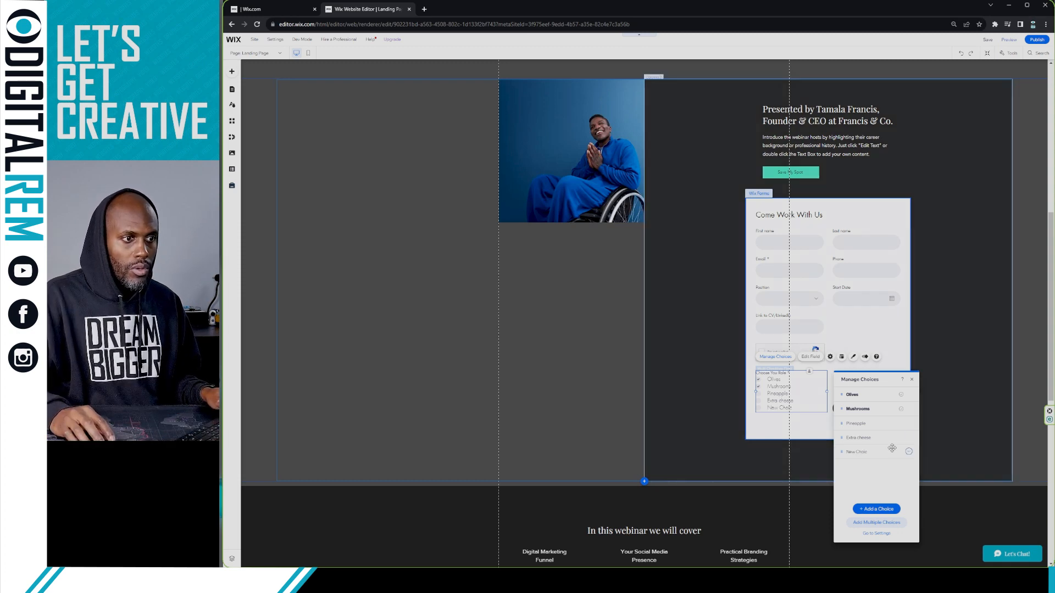
{"action": "double_click", "coordinate": [869, 456]}
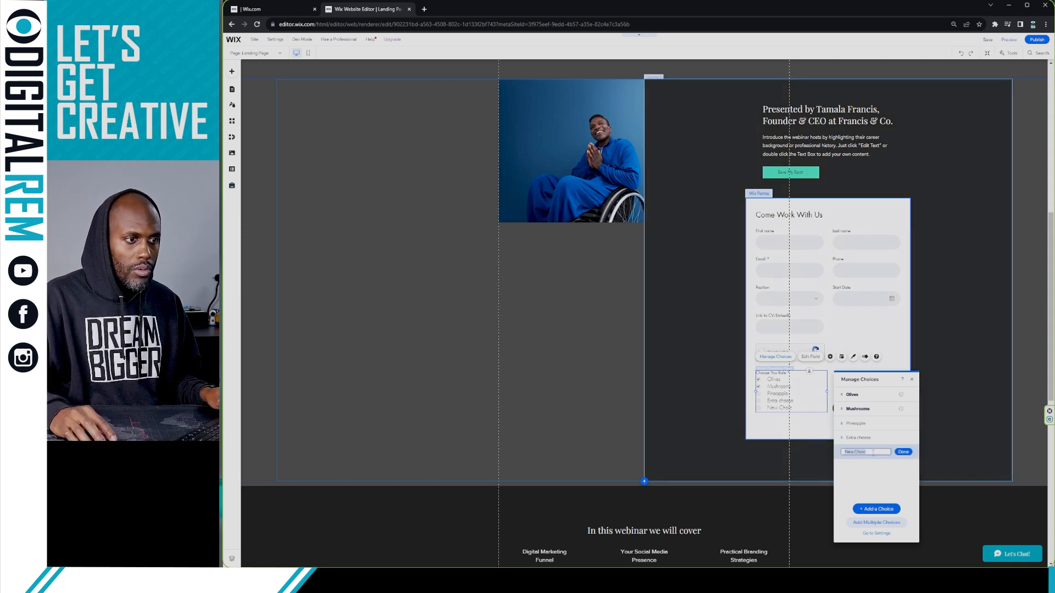
{"action": "type", "text": "e"}
{"action": "key", "text": "Return"}
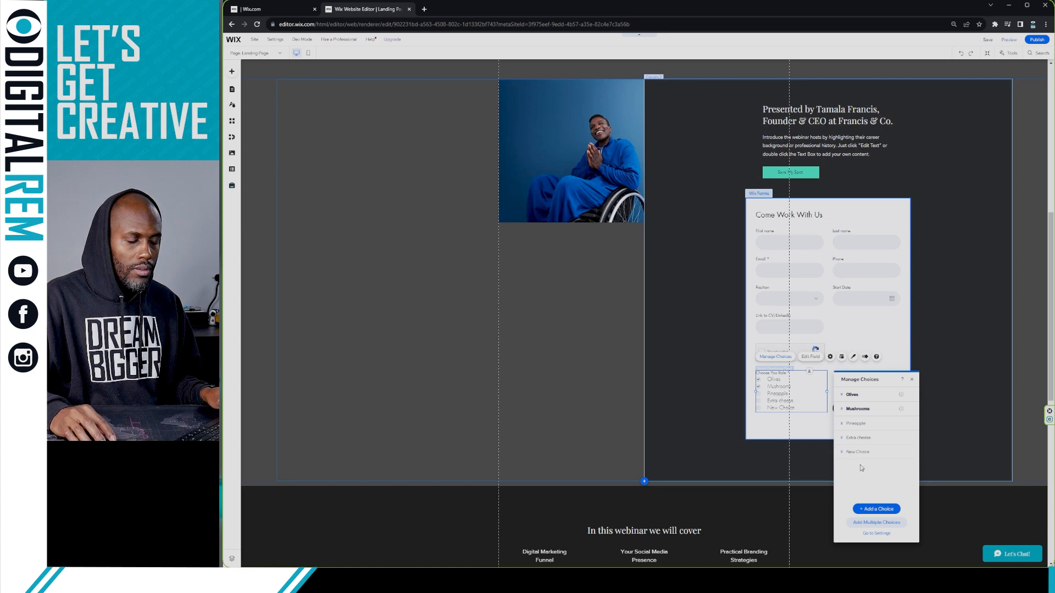
Step: Rename the "Olives" choice of the multi checkbox field as "Old Choice"
{"action": "double_click", "coordinate": [861, 396]}
{"action": "type", "text": "Old"}
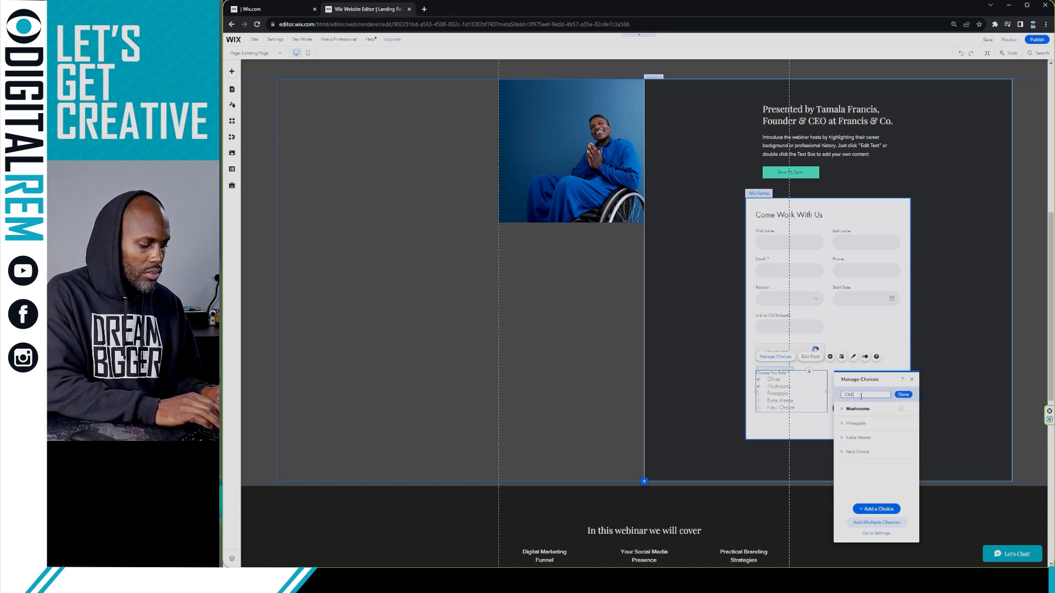
{"action": "type", "text": " Choice"}
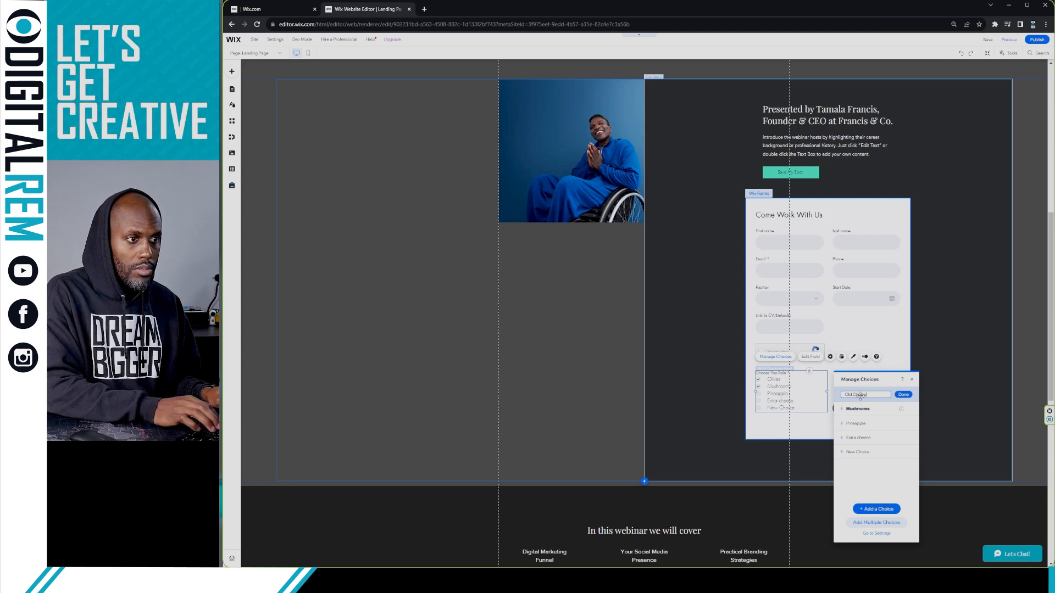
{"action": "key", "text": "Return"}
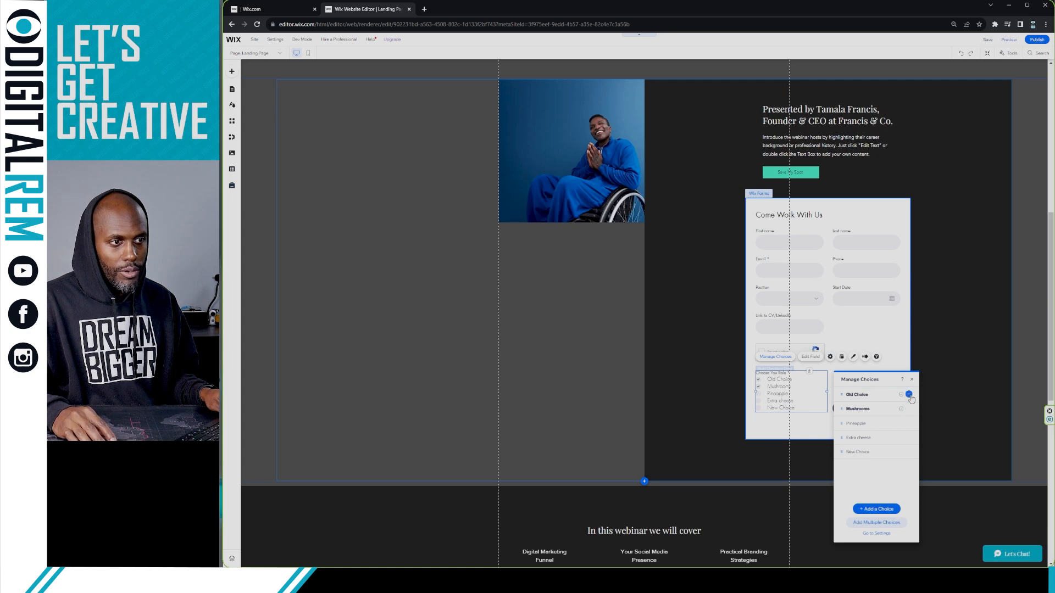
Step: Set the "Old Choice" and "Mushrooms" choices to be unchecked by default
{"action": "left_click", "coordinate": [909, 395]}
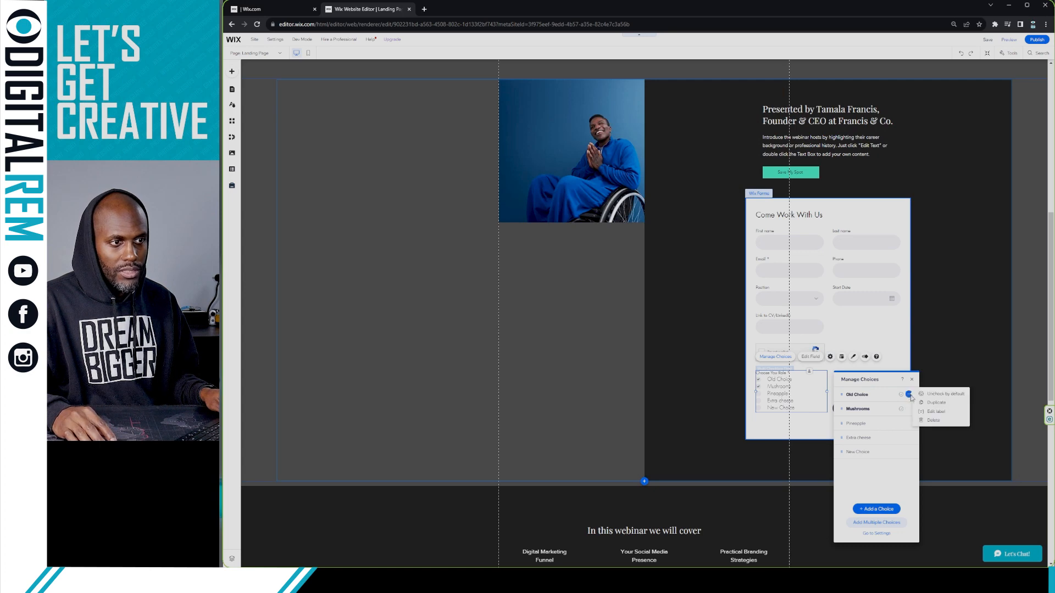
{"action": "left_click", "coordinate": [891, 483]}
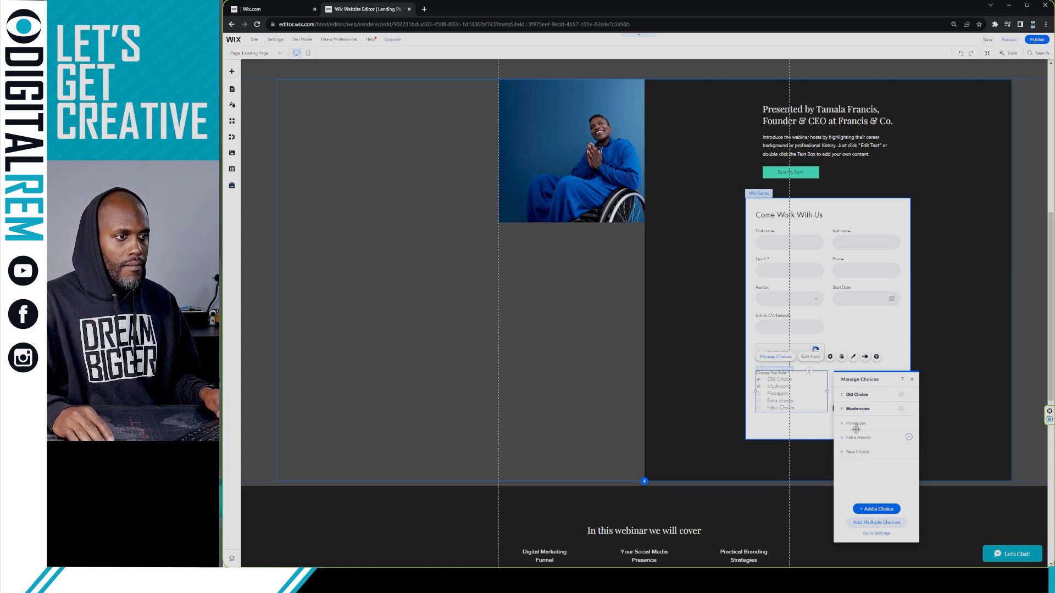
{"action": "left_click", "coordinate": [909, 395]}
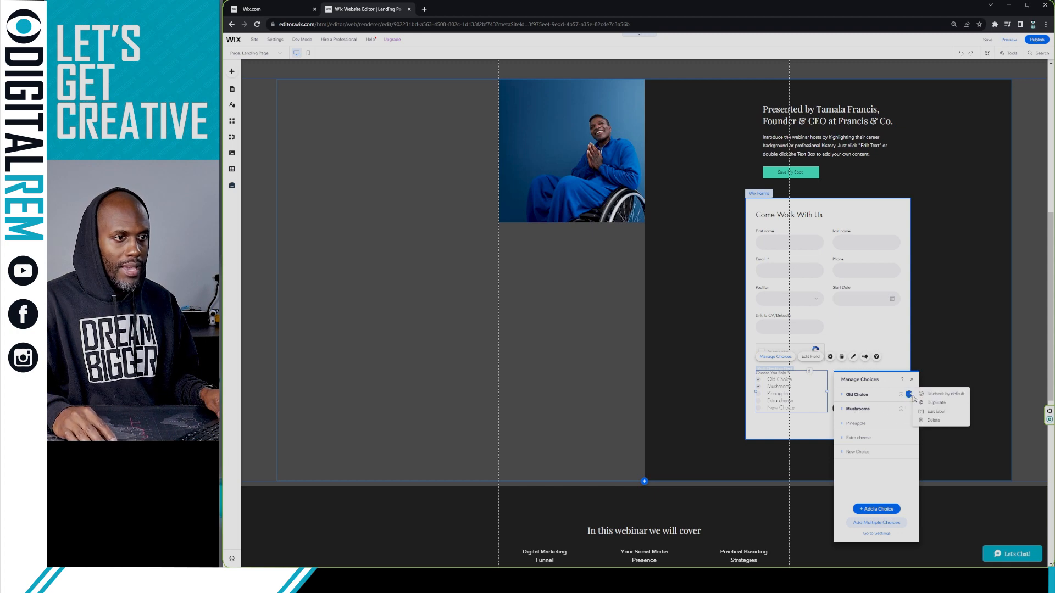
{"action": "left_click", "coordinate": [937, 395]}
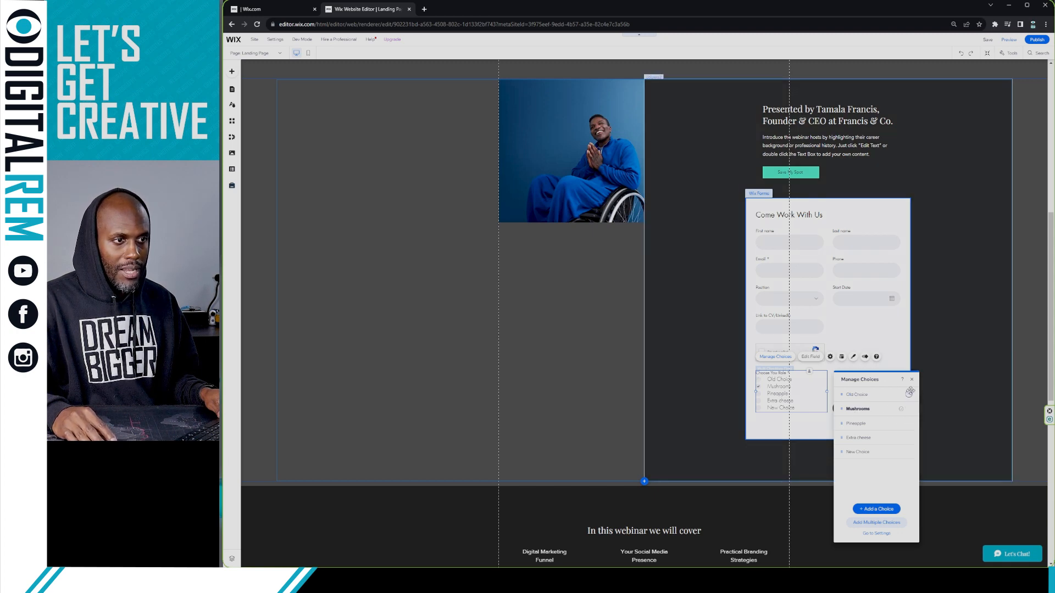
{"action": "left_click", "coordinate": [909, 409]}
{"action": "left_click", "coordinate": [912, 411]}
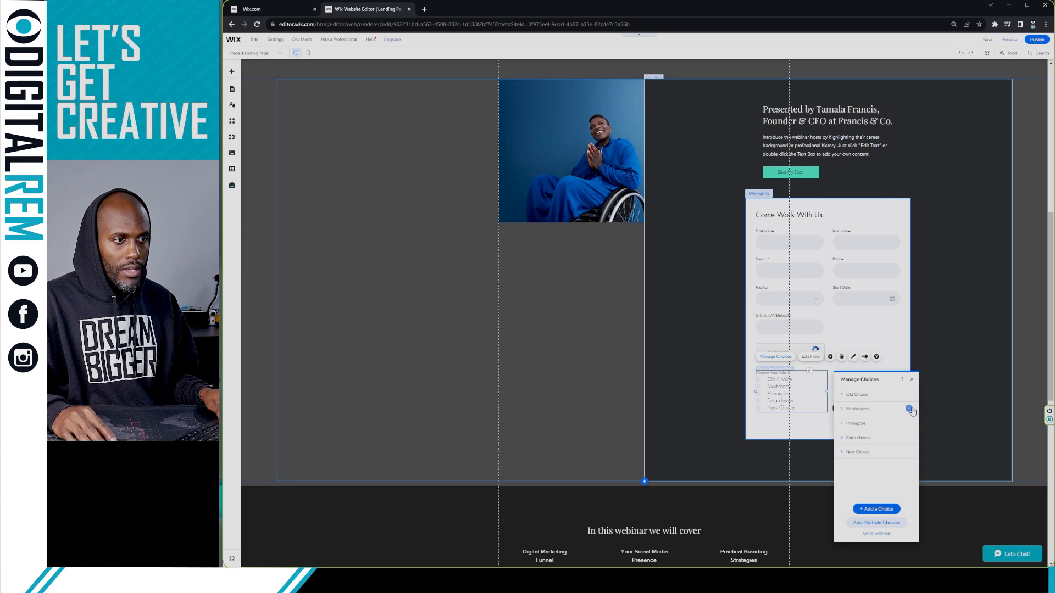
{"action": "left_click", "coordinate": [909, 409]}
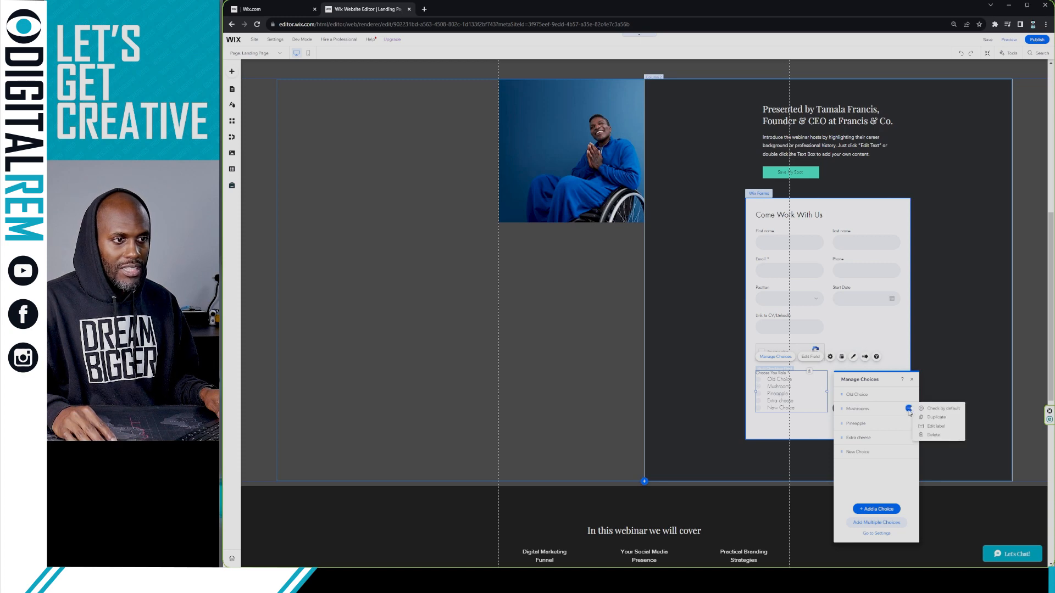
{"action": "left_click", "coordinate": [903, 493]}
{"action": "left_click", "coordinate": [934, 362]}
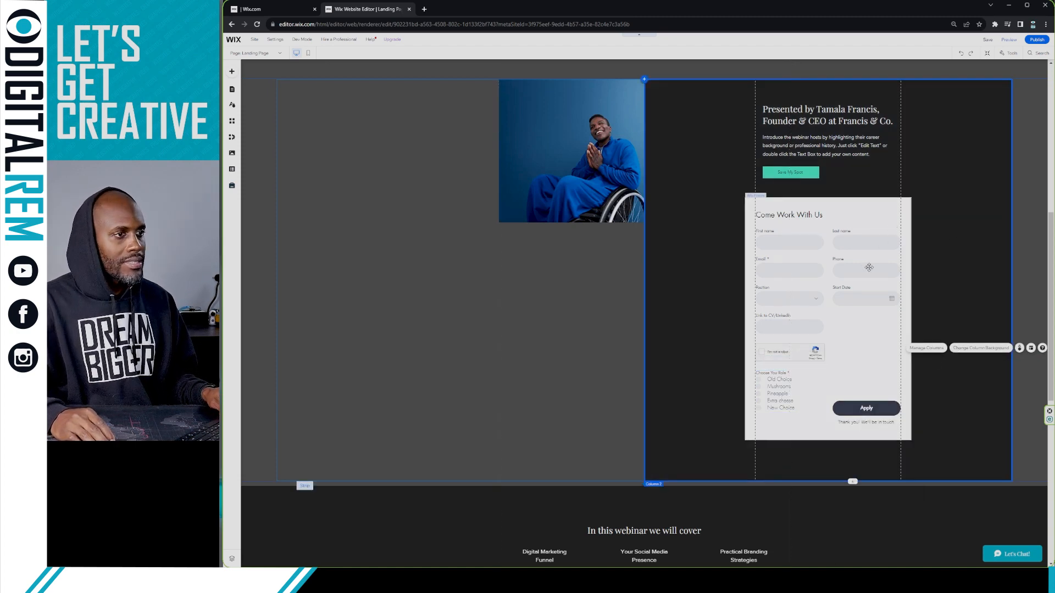
Step: Raise the strip holding the "Come Work With Us" form to just below the "Company Name" hero section
{"action": "scroll", "coordinate": [894, 226], "scroll_direction": "down", "scroll_amount": 1}
{"action": "scroll", "coordinate": [868, 270], "scroll_direction": "up", "scroll_amount": 4}
{"action": "scroll", "coordinate": [868, 270], "scroll_direction": "up", "scroll_amount": 3}
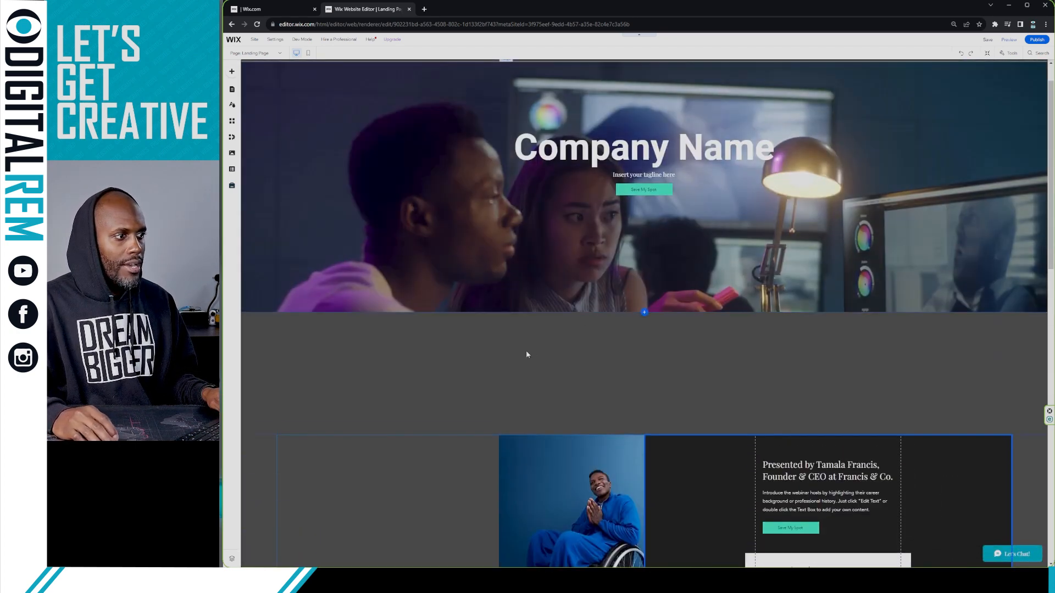
{"action": "left_click", "coordinate": [526, 352]}
{"action": "left_click", "coordinate": [461, 450]}
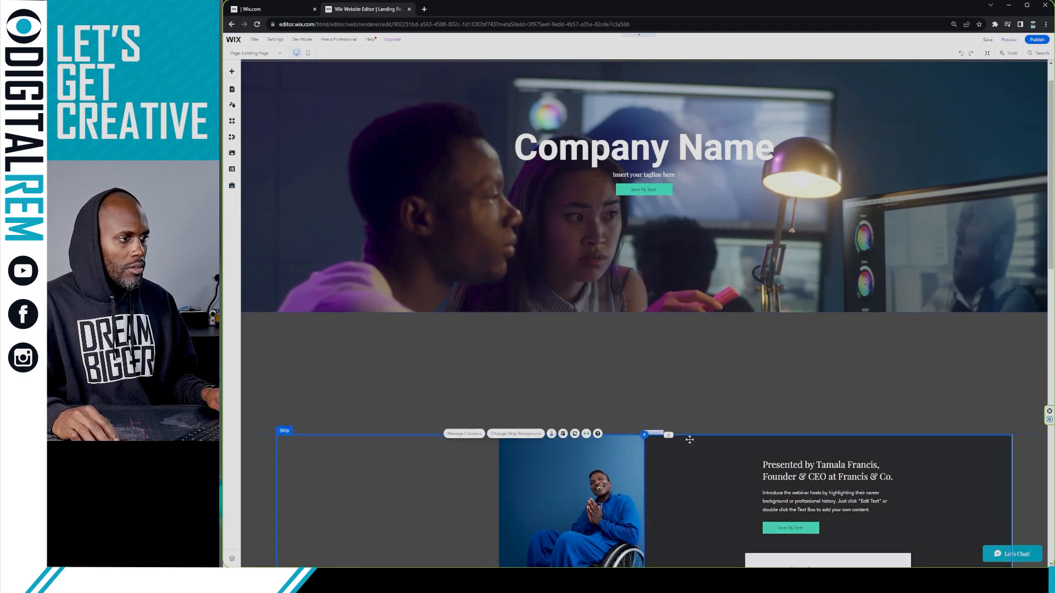
{"action": "left_click_drag", "start_coordinate": [676, 437], "coordinate": [672, 328]}
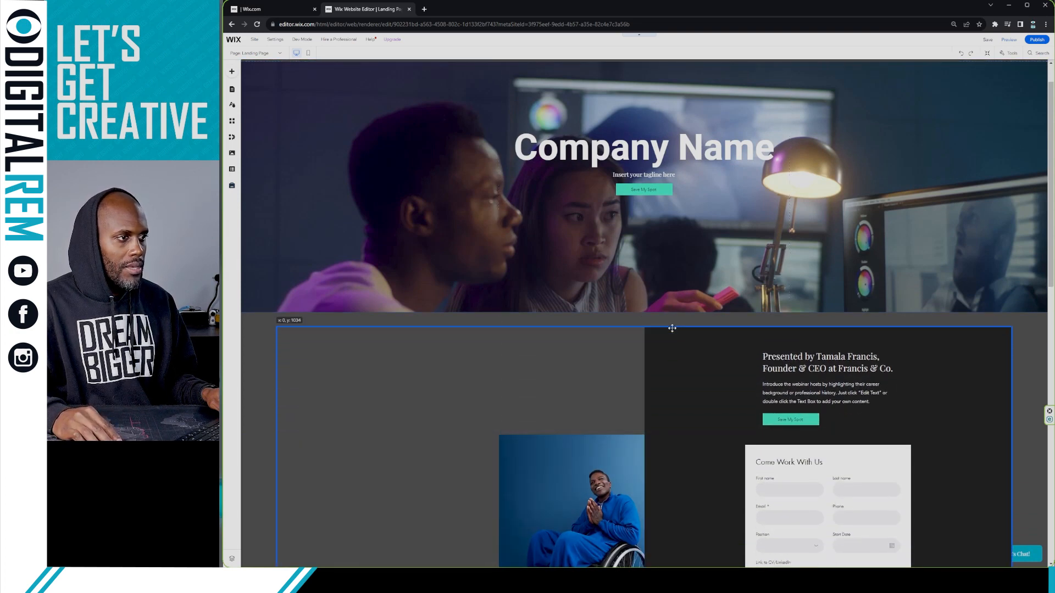
Step: Lower the form strip to uncover the strip with the man's photo, and raise that photo strip to just below the hero section
{"action": "left_click", "coordinate": [607, 459]}
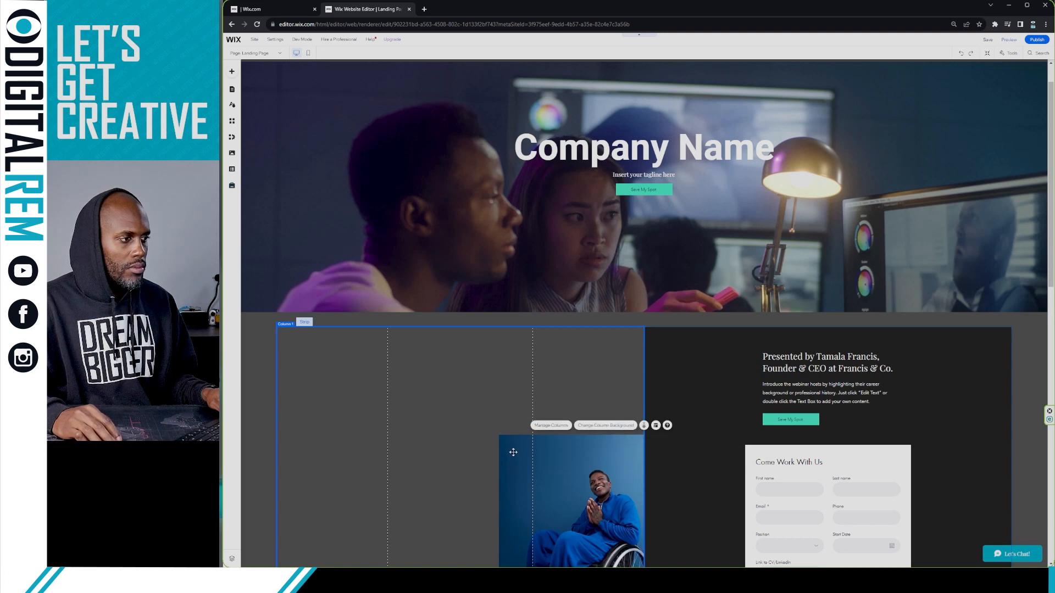
{"action": "left_click", "coordinate": [515, 453]}
{"action": "left_click", "coordinate": [600, 464]}
{"action": "scroll", "coordinate": [623, 460], "scroll_direction": "down", "scroll_amount": 4}
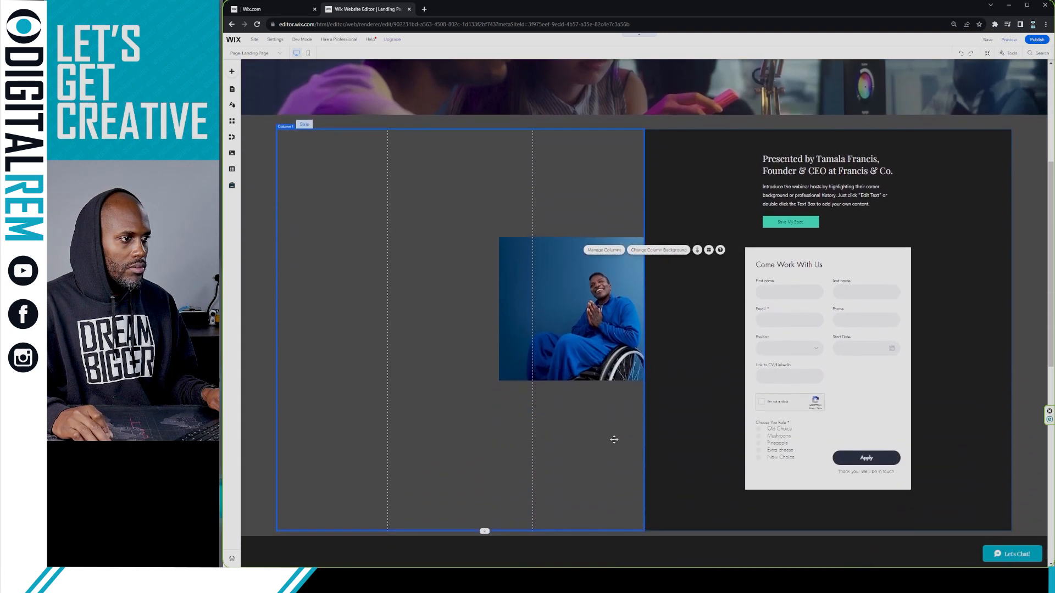
{"action": "left_click", "coordinate": [609, 369]}
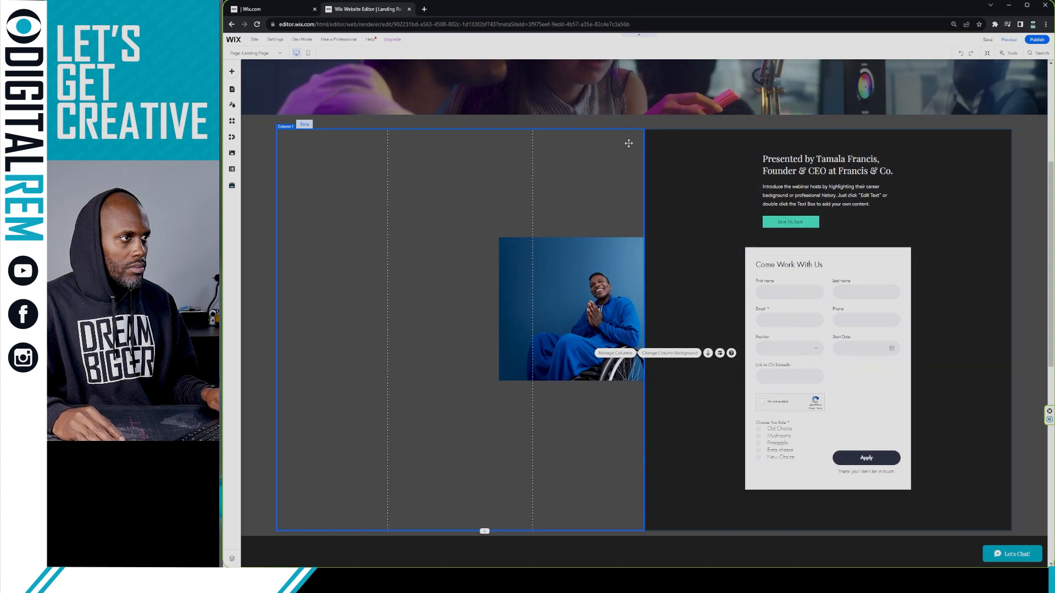
{"action": "left_click", "coordinate": [628, 142]}
{"action": "left_click_drag", "start_coordinate": [541, 129], "coordinate": [547, 274]}
{"action": "left_click", "coordinate": [577, 256]}
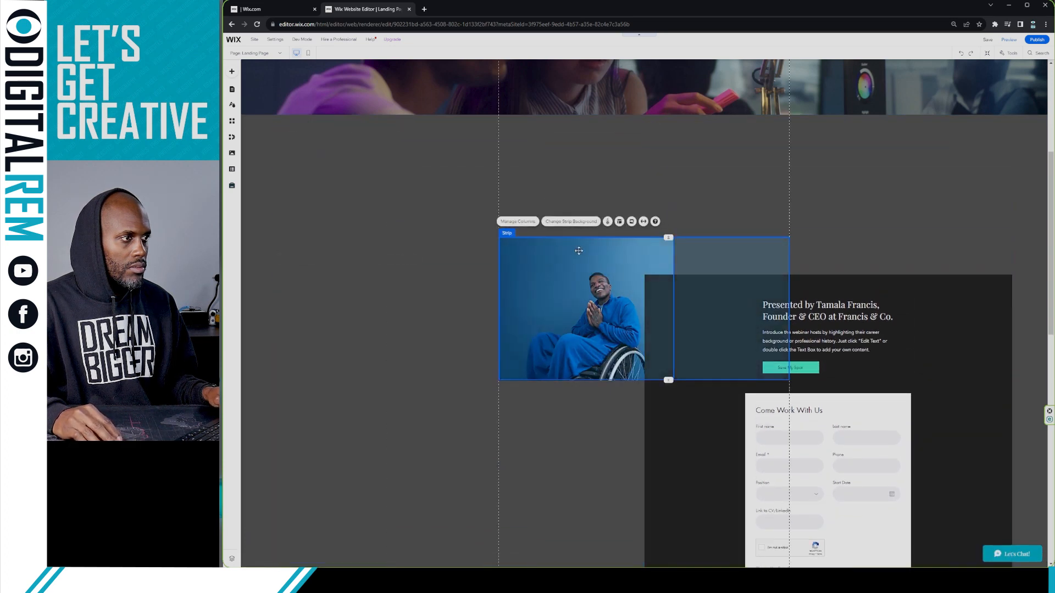
{"action": "left_click_drag", "start_coordinate": [672, 238], "coordinate": [669, 121]}
Step: Raise the "Come Work With Us" form strip so it overlaps the photo strip, its upper edge slightly below the photo's
{"action": "left_click", "coordinate": [477, 288]}
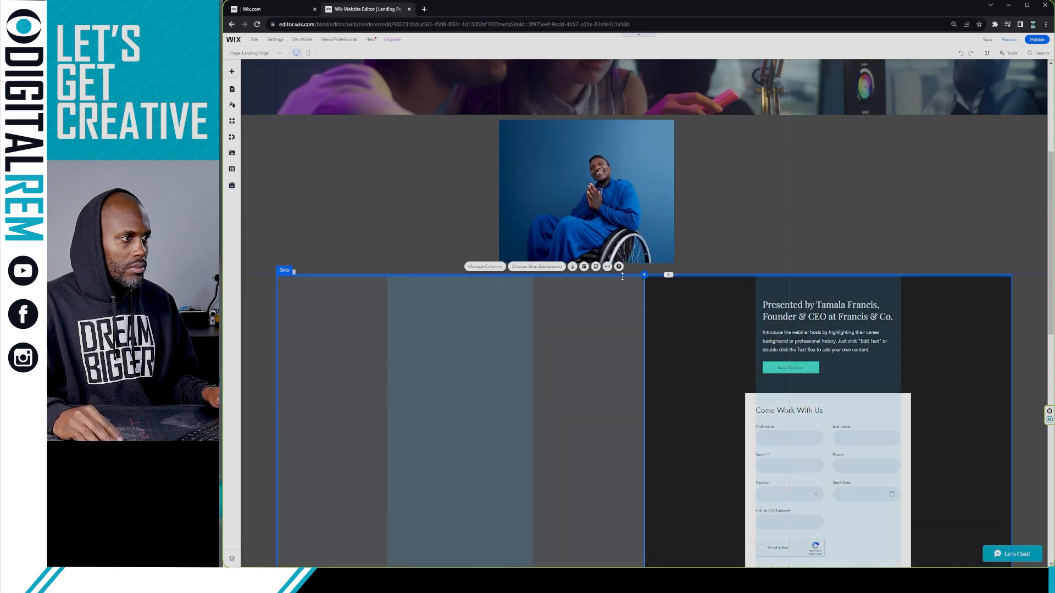
{"action": "left_click_drag", "start_coordinate": [668, 277], "coordinate": [666, 180]}
{"action": "left_click_drag", "start_coordinate": [610, 287], "coordinate": [619, 160]}
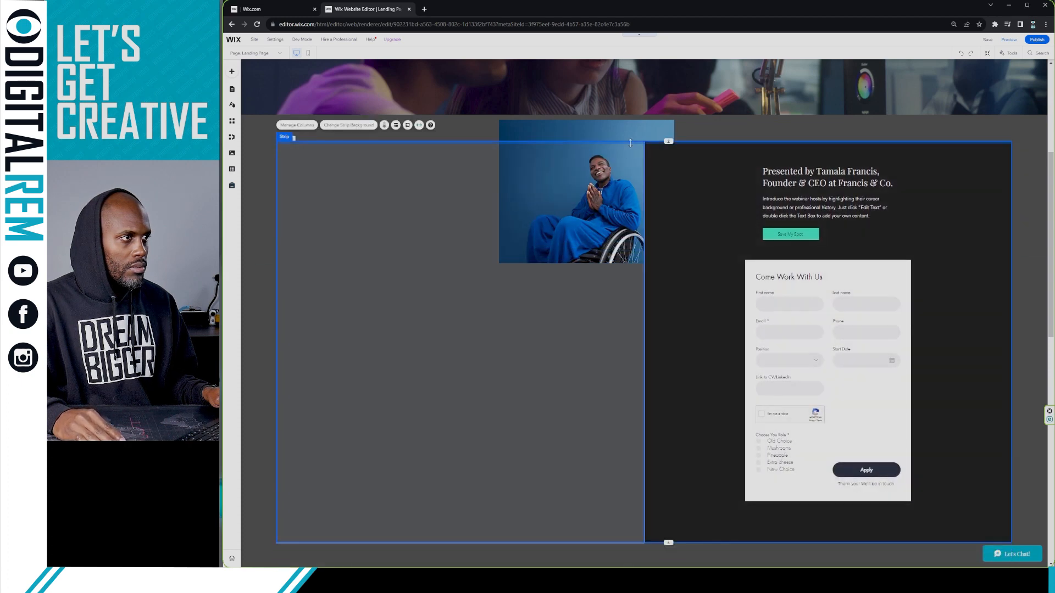
{"action": "left_click_drag", "start_coordinate": [646, 126], "coordinate": [640, 139]}
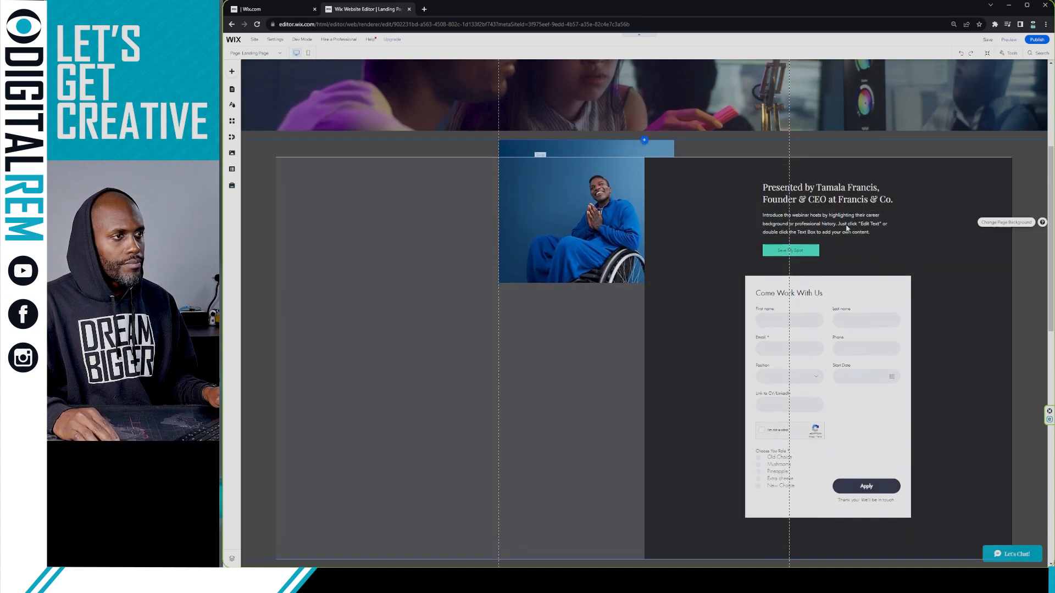
Step: Move the "In this webinar we will cover" strip up to close the gap beneath the application form strip
{"action": "scroll", "coordinate": [879, 223], "scroll_direction": "up", "scroll_amount": 3}
{"action": "scroll", "coordinate": [845, 229], "scroll_direction": "down", "scroll_amount": 7}
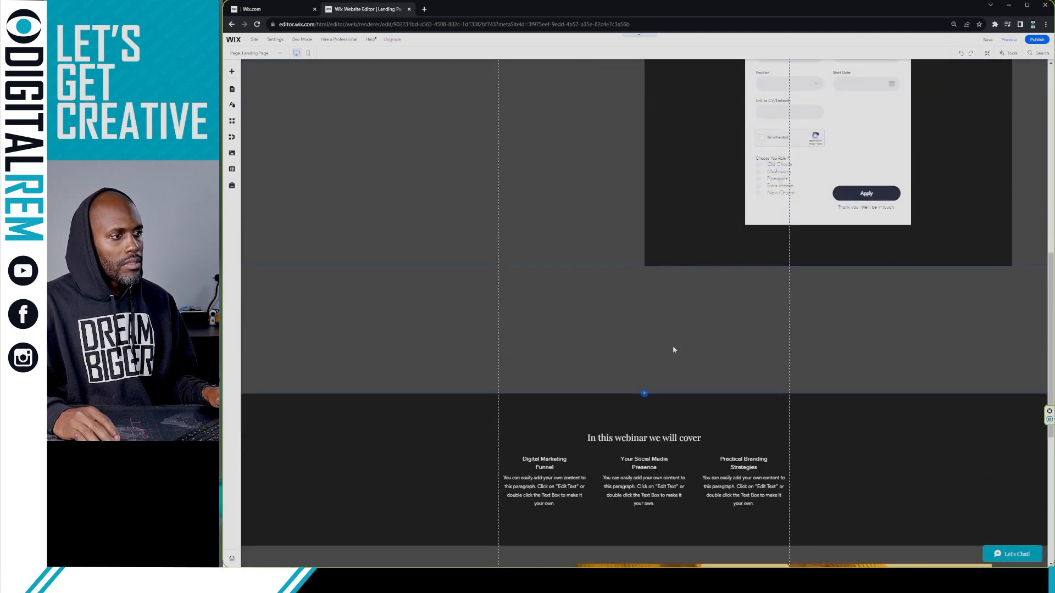
{"action": "left_click", "coordinate": [830, 419]}
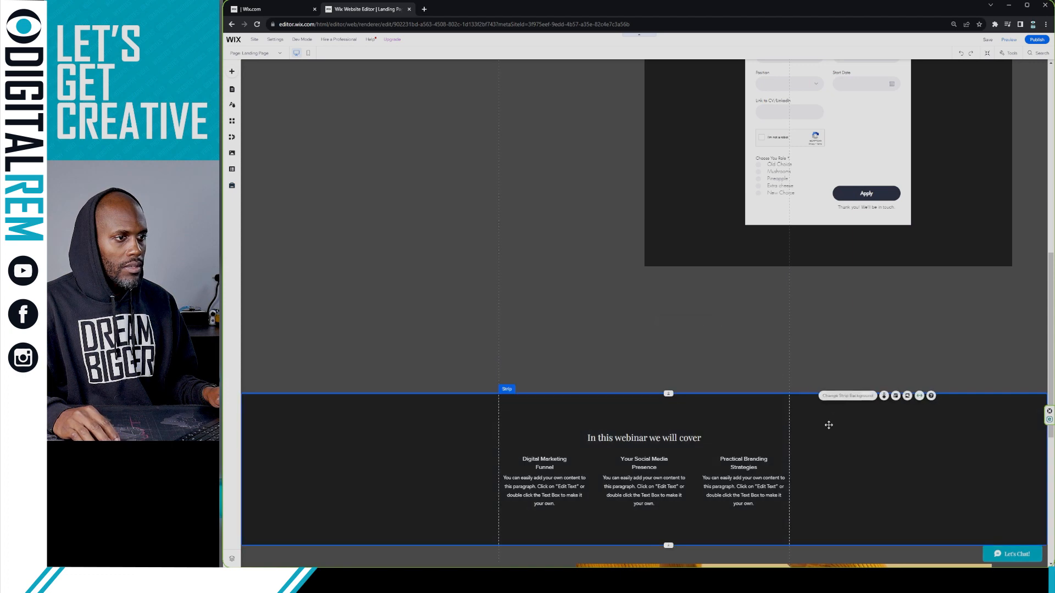
{"action": "left_click", "coordinate": [348, 422]}
{"action": "left_click_drag", "start_coordinate": [664, 391], "coordinate": [672, 276]}
Step: Add a reCAPTCHA field to the "I want to join the webinar, Sign me up!" form
{"action": "scroll", "coordinate": [702, 347], "scroll_direction": "down", "scroll_amount": 4}
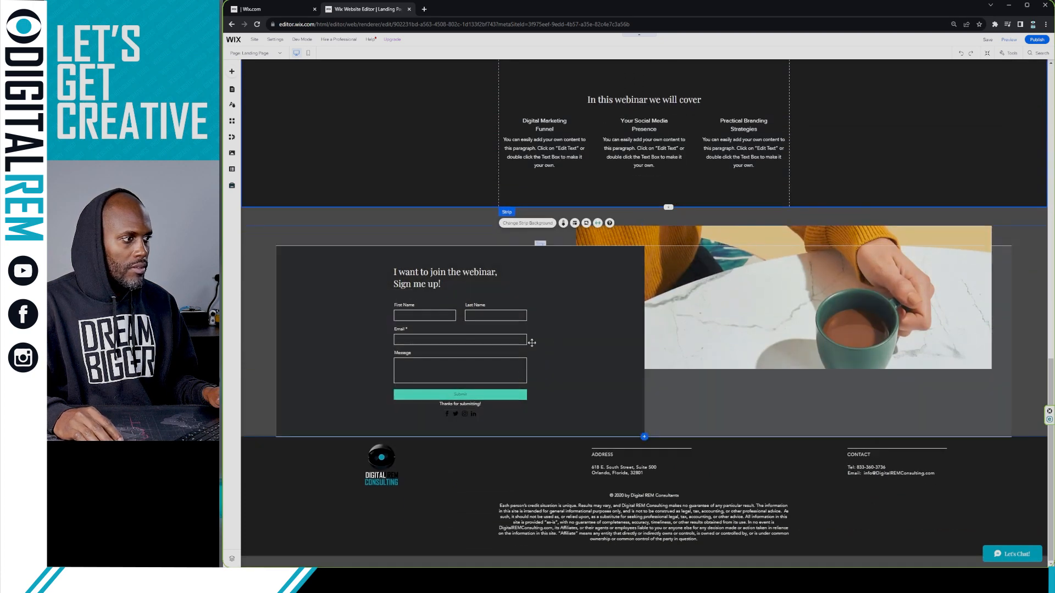
{"action": "left_click", "coordinate": [448, 333]}
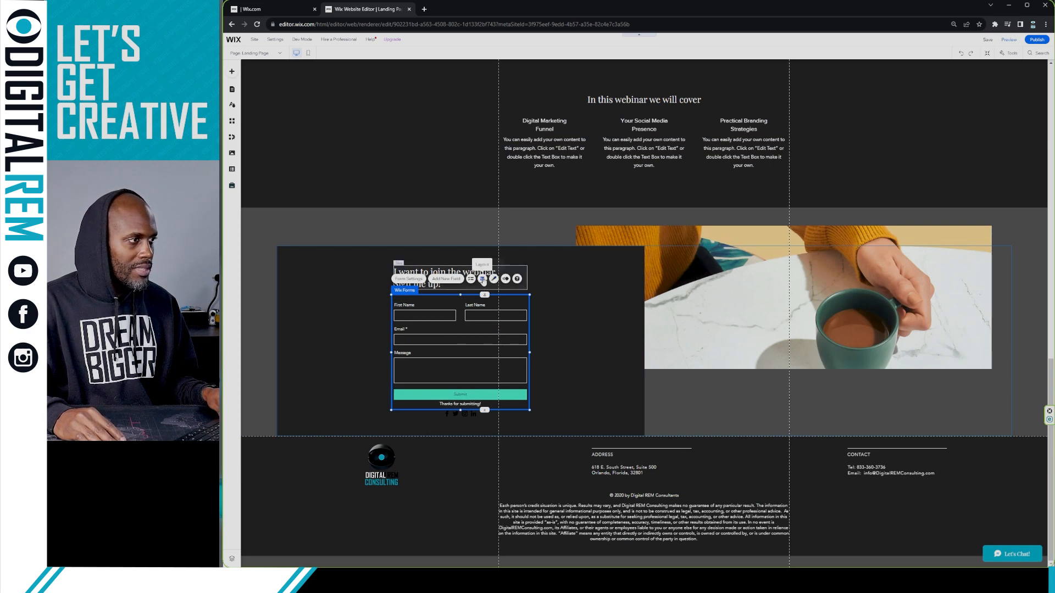
{"action": "left_click", "coordinate": [414, 279]}
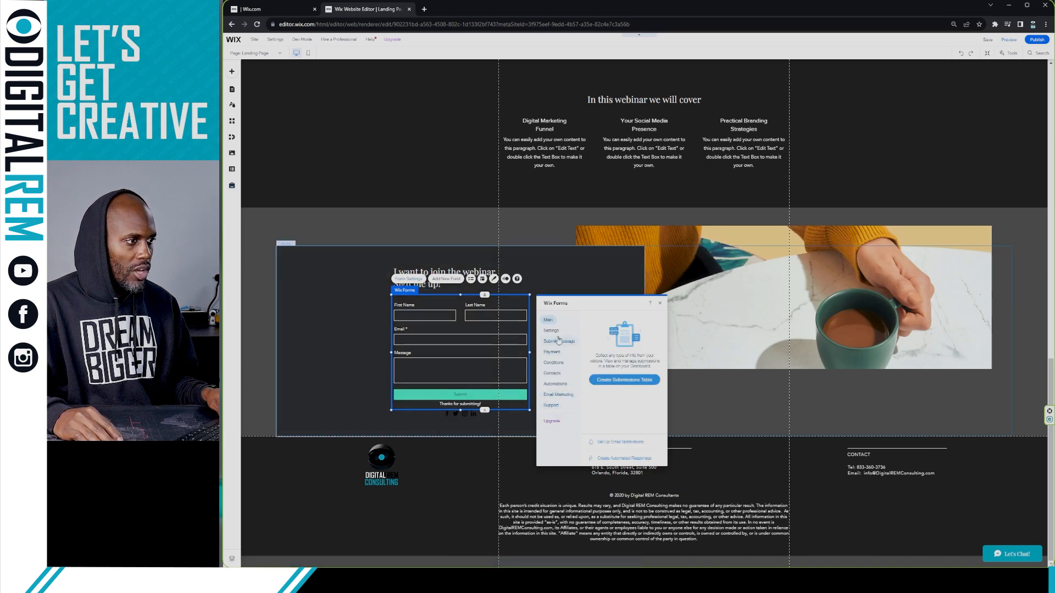
{"action": "left_click", "coordinate": [659, 303]}
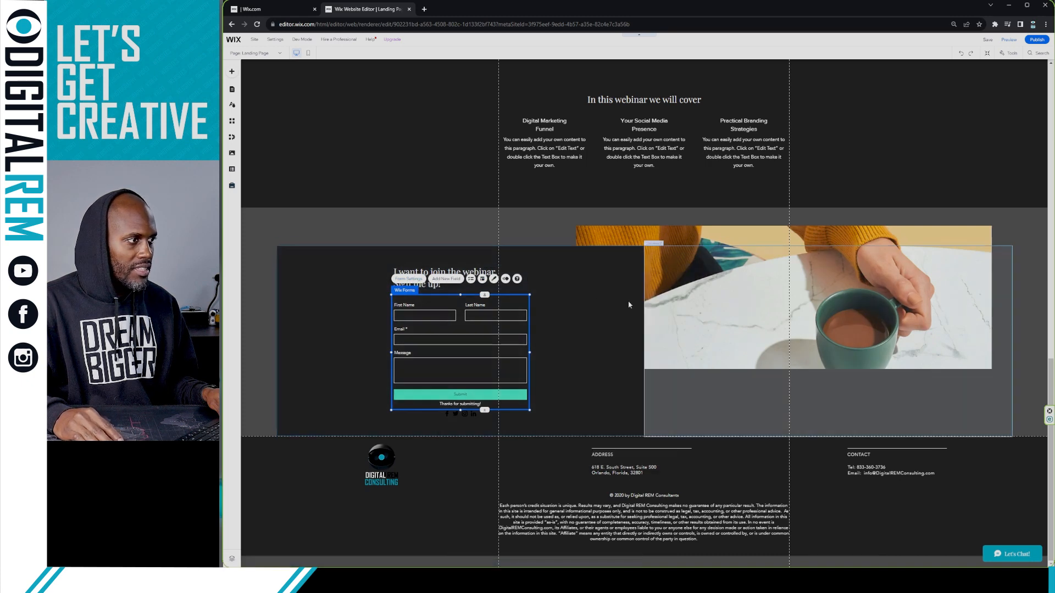
{"action": "left_click", "coordinate": [458, 281]}
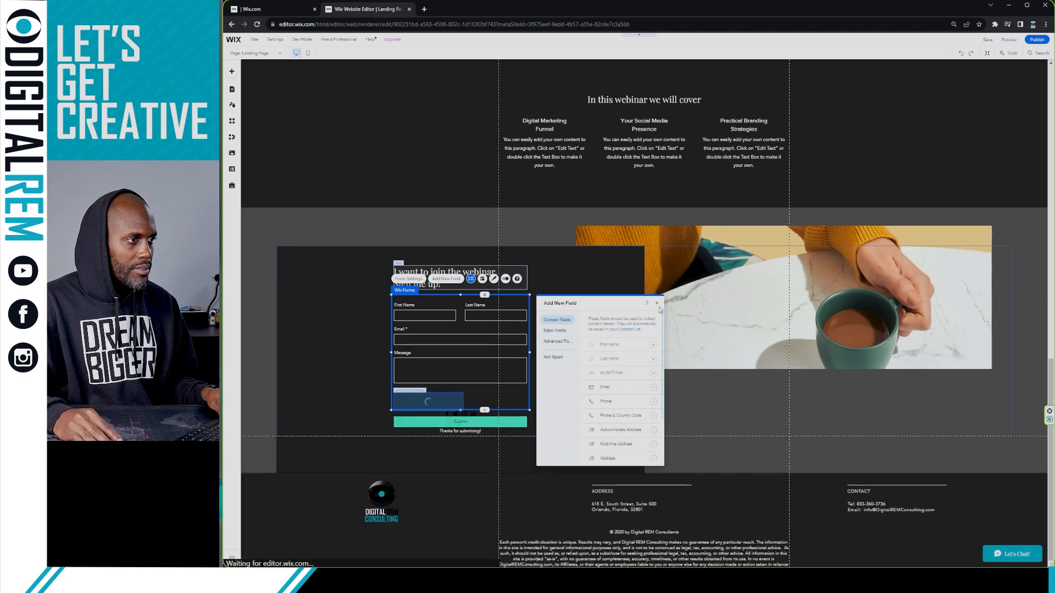
Step: Customize the webinar sign-up form's design by setting the Submit button's fill to the lime green from My colors
{"action": "left_click", "coordinate": [499, 317]}
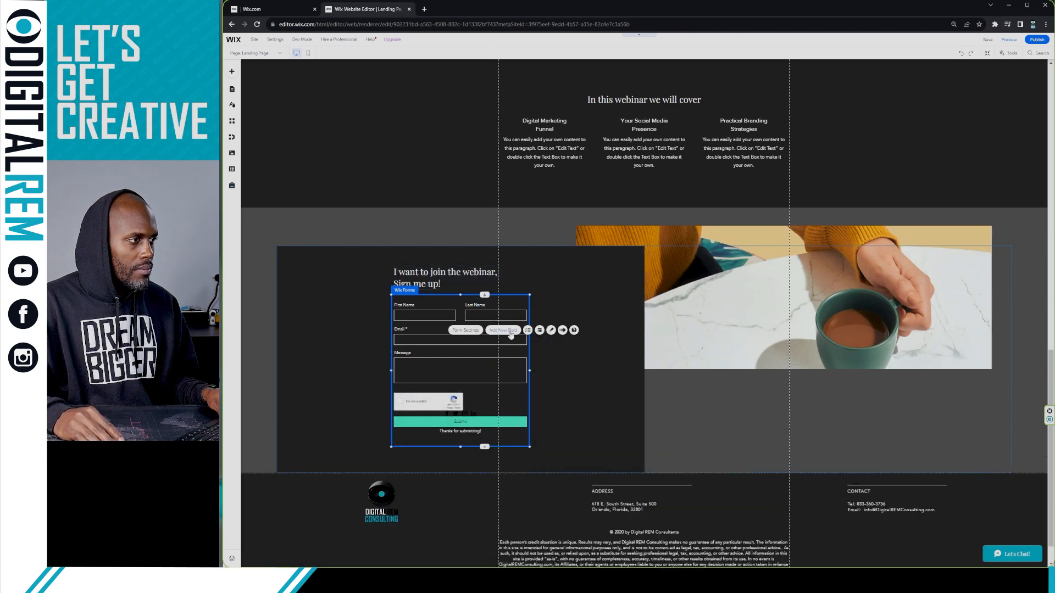
{"action": "left_click", "coordinate": [540, 331]}
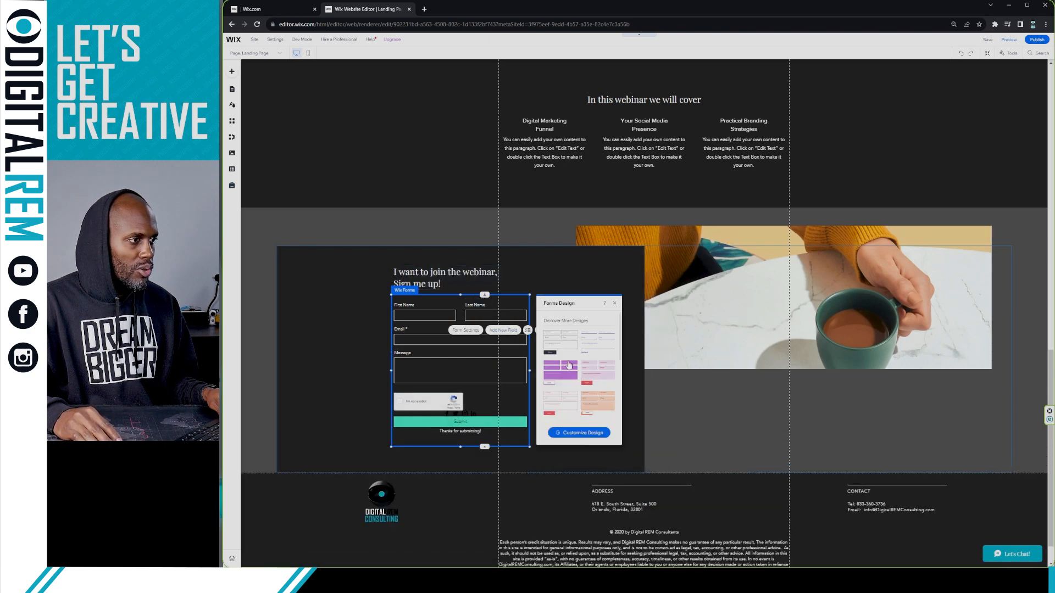
{"action": "scroll", "coordinate": [569, 365], "scroll_direction": "down", "scroll_amount": 5}
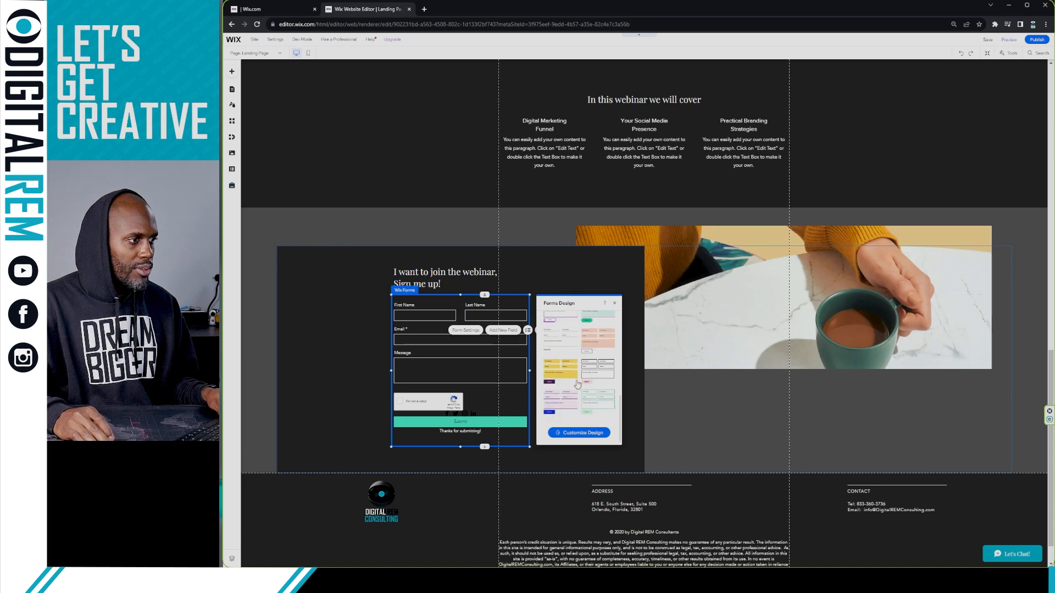
{"action": "left_click", "coordinate": [589, 434]}
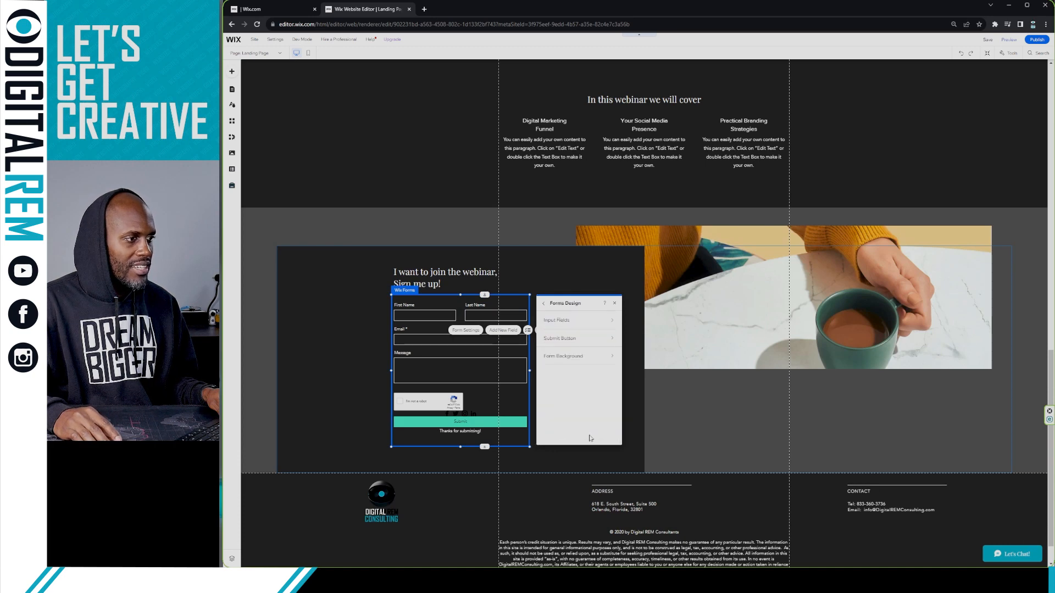
{"action": "left_click", "coordinate": [588, 339]}
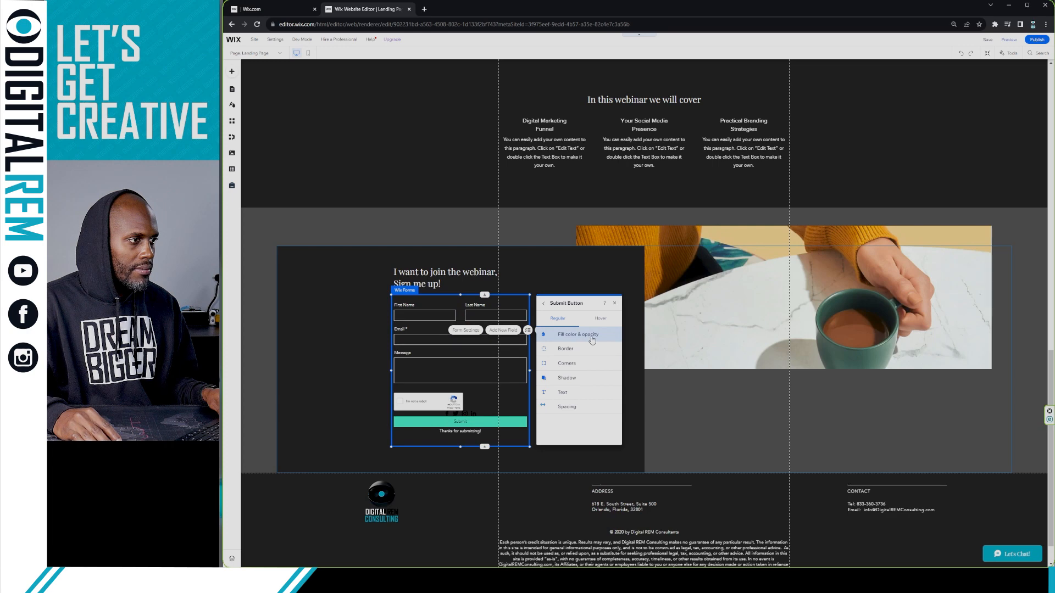
{"action": "left_click", "coordinate": [574, 334]}
{"action": "left_click", "coordinate": [611, 359]}
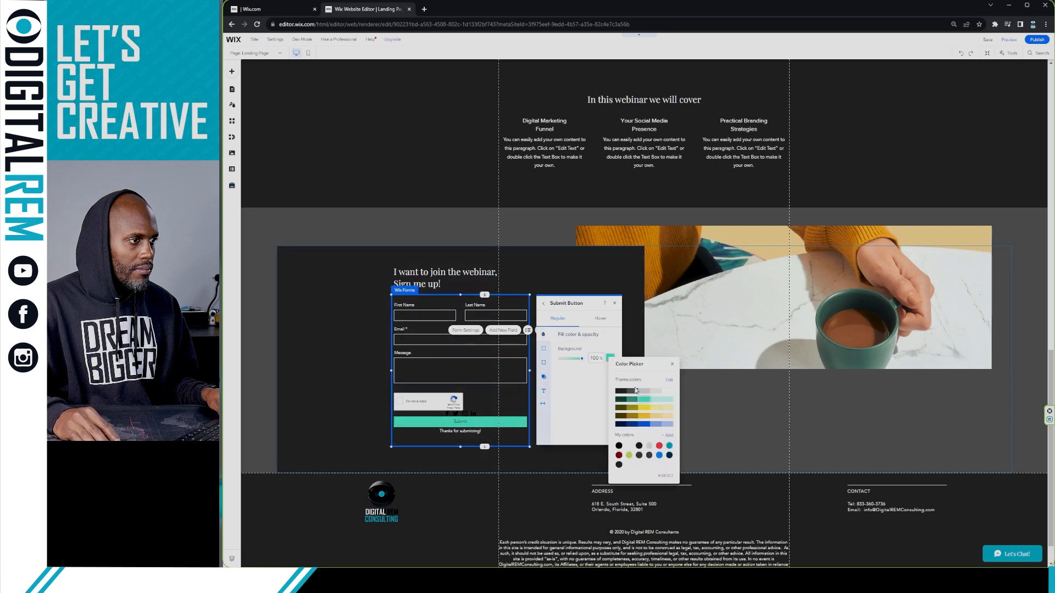
{"action": "left_click", "coordinate": [669, 446]}
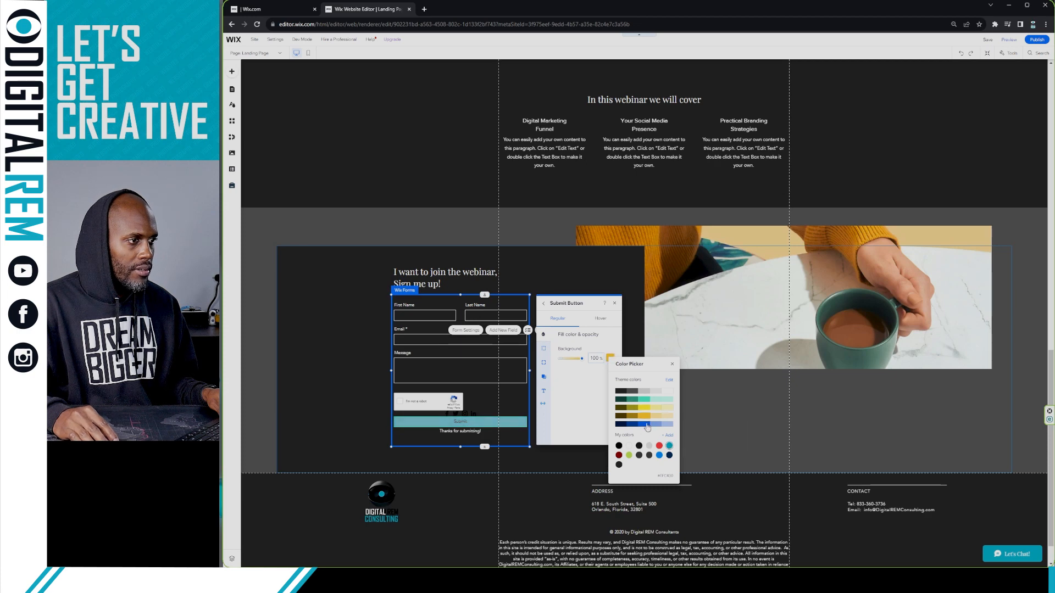
{"action": "left_click", "coordinate": [659, 446]}
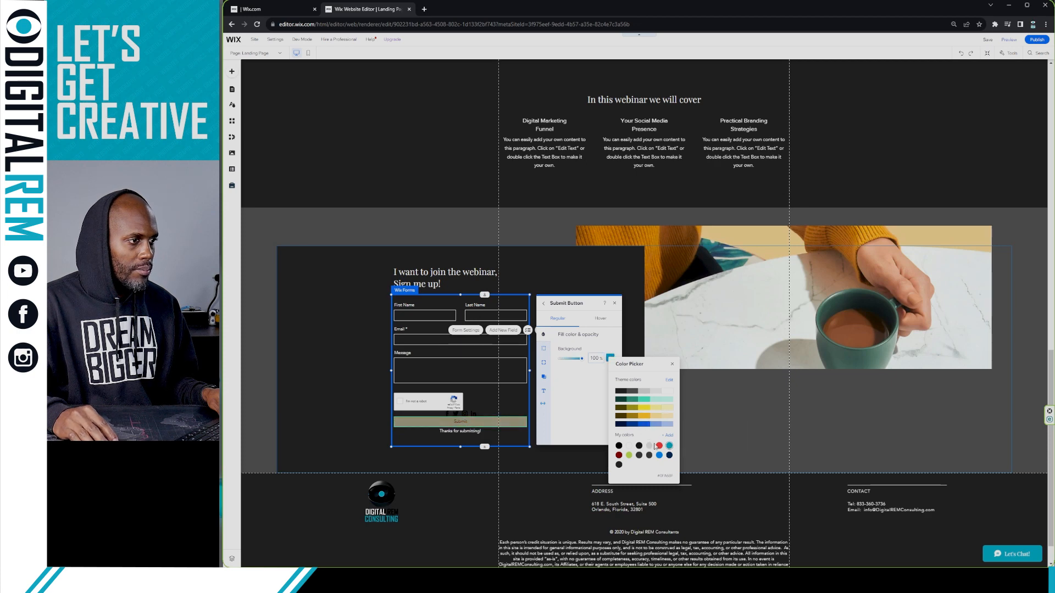
{"action": "left_click", "coordinate": [629, 455]}
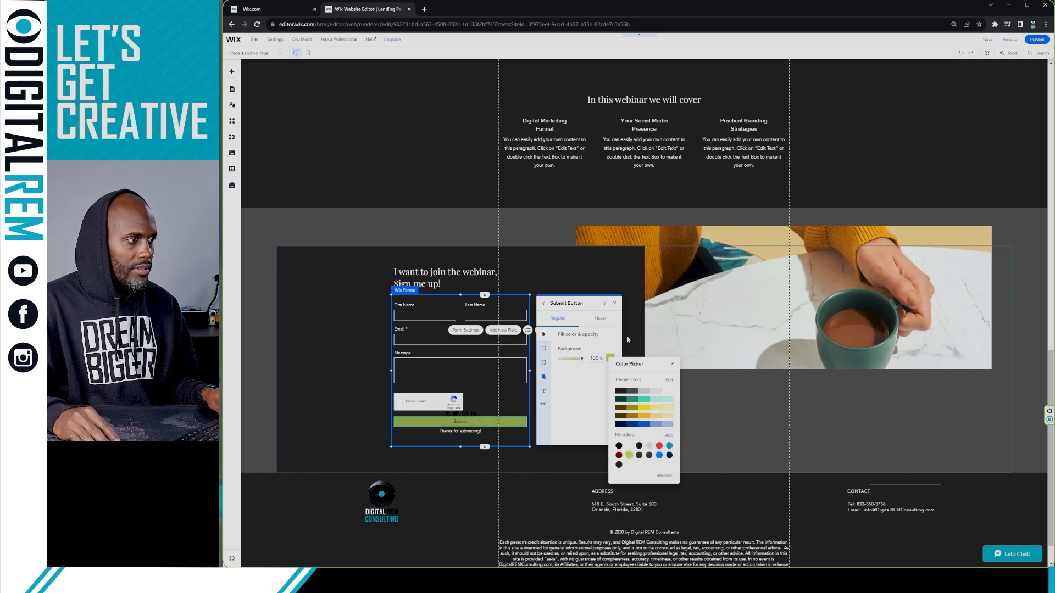
{"action": "left_click", "coordinate": [630, 341]}
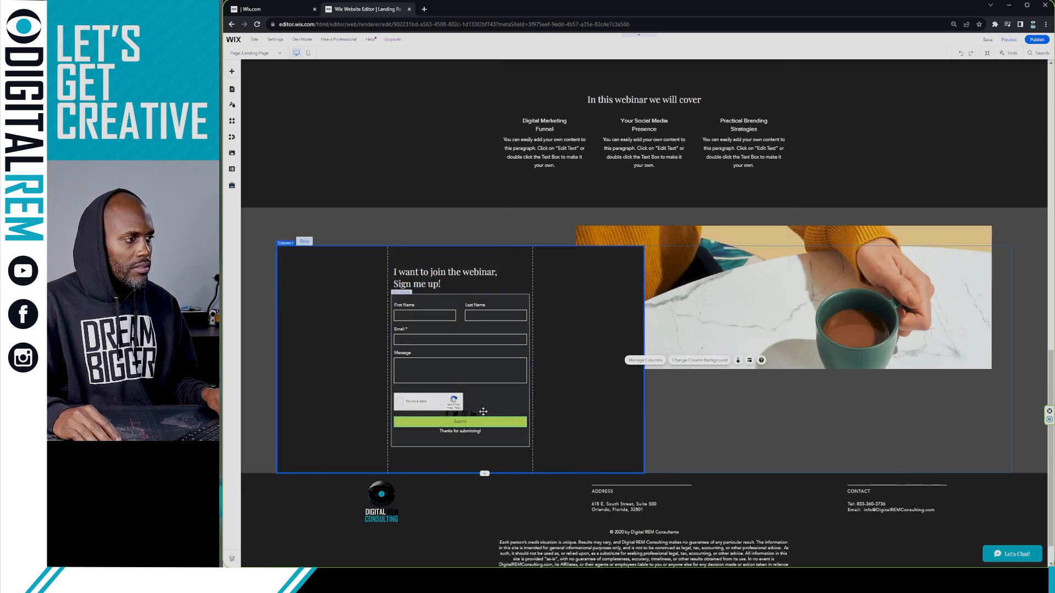
{"action": "left_click", "coordinate": [513, 414]}
{"action": "left_click", "coordinate": [579, 417]}
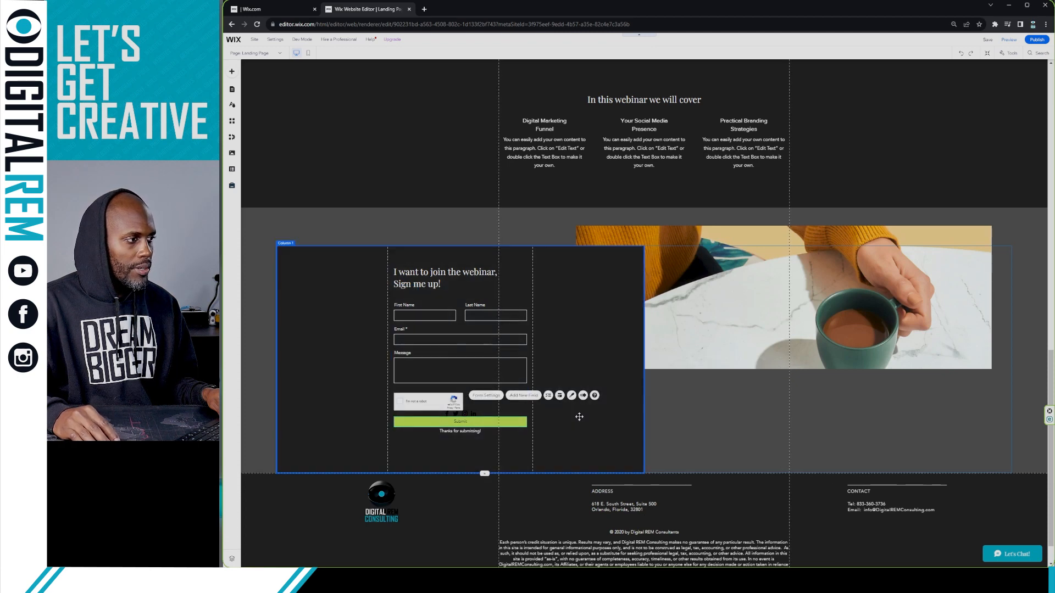
{"action": "left_click", "coordinate": [618, 411]}
{"action": "scroll", "coordinate": [685, 405], "scroll_direction": "up", "scroll_amount": 4}
{"action": "scroll", "coordinate": [685, 404], "scroll_direction": "down", "scroll_amount": 4}
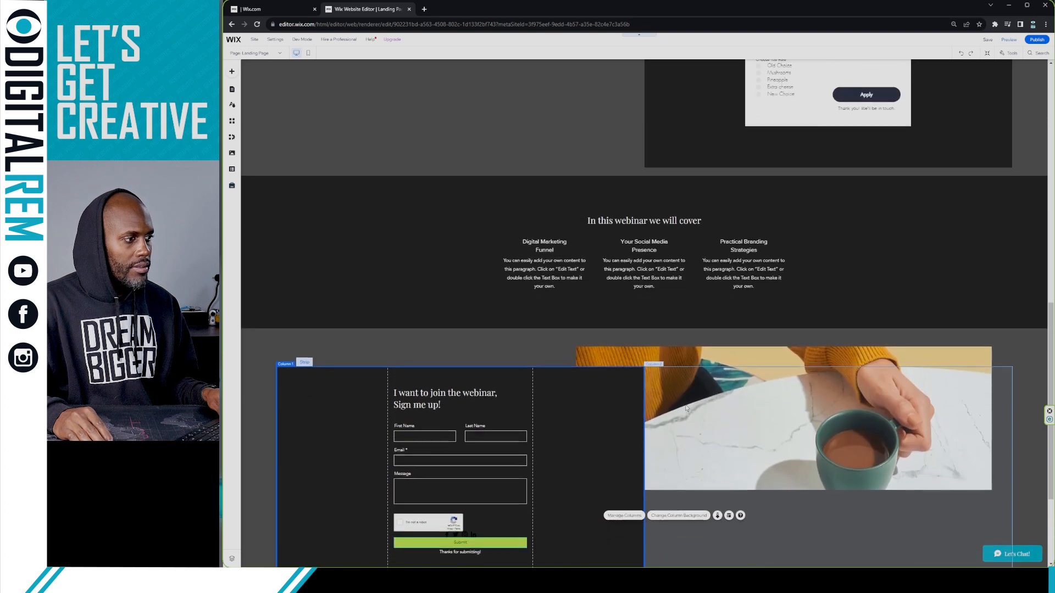
Step: Move the social bar out from behind the form and center it below the "Thanks for submitting!" message
{"action": "left_click", "coordinate": [477, 413]}
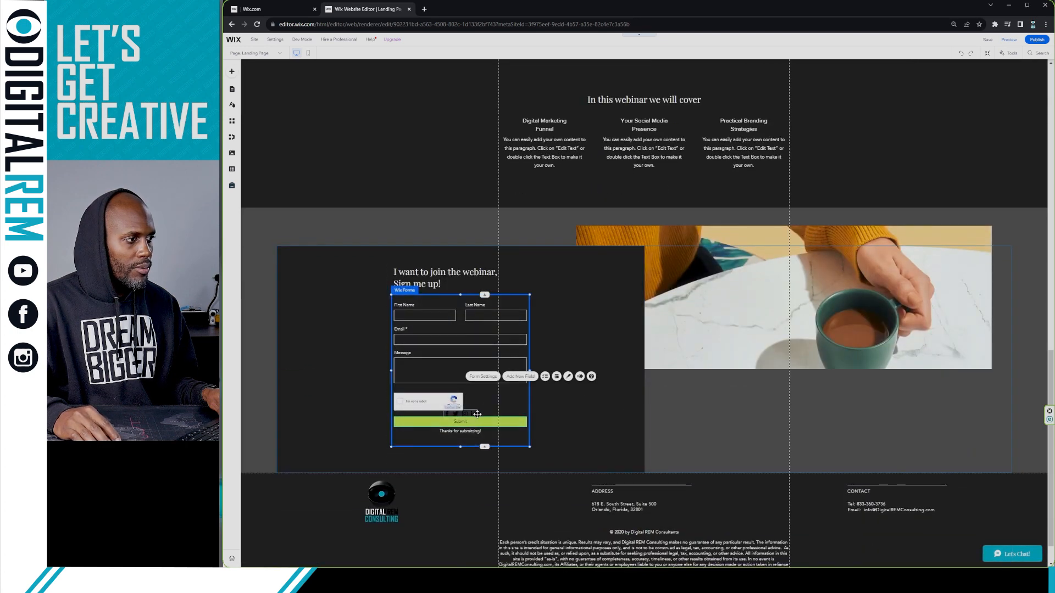
{"action": "left_click", "coordinate": [478, 413]}
{"action": "left_click_drag", "start_coordinate": [463, 413], "coordinate": [465, 446]}
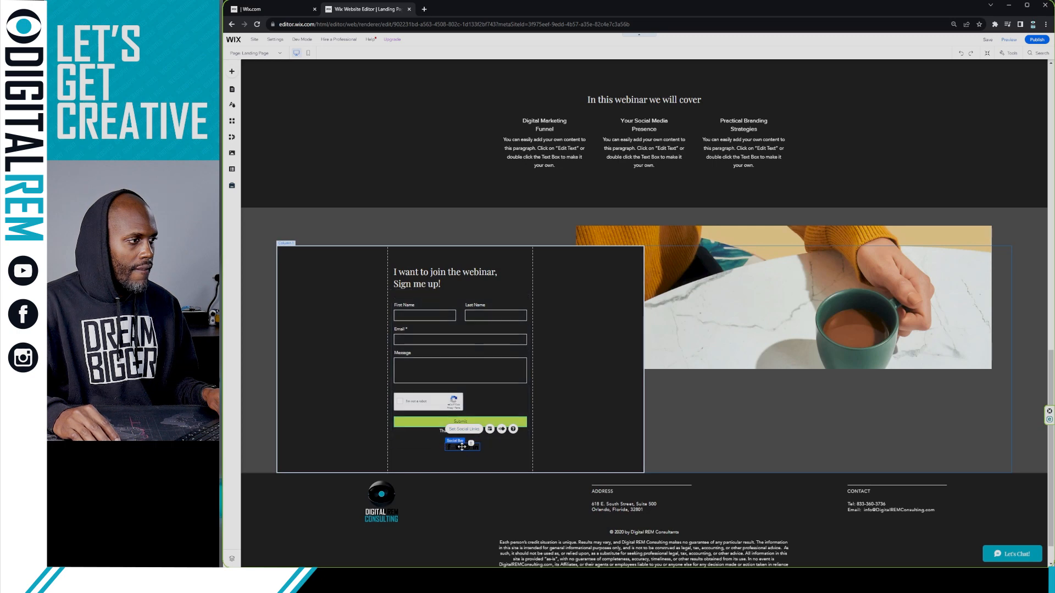
{"action": "left_click_drag", "start_coordinate": [461, 447], "coordinate": [465, 447]}
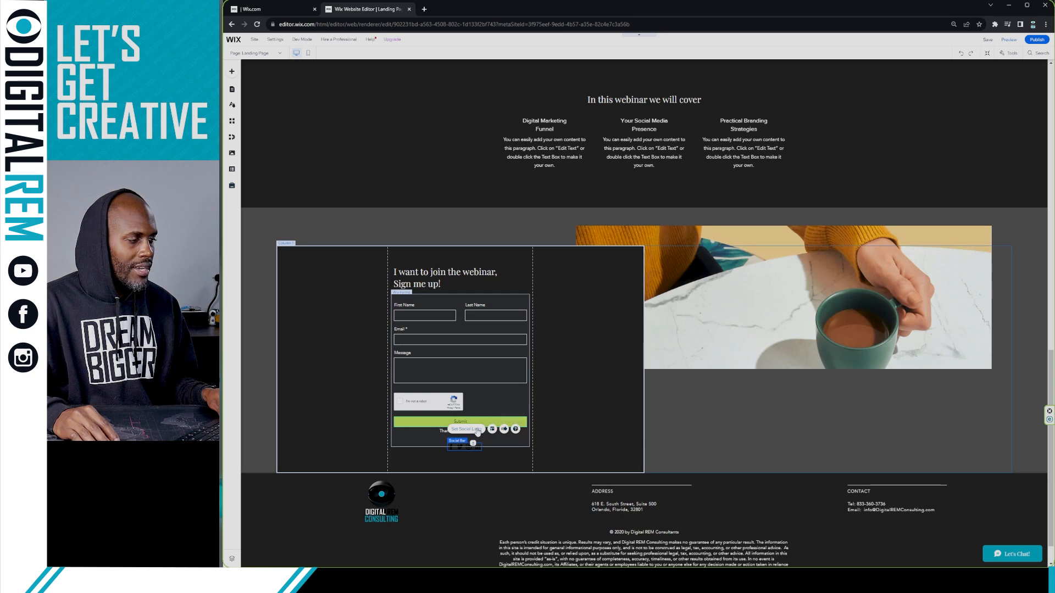
{"action": "left_click", "coordinate": [572, 445]}
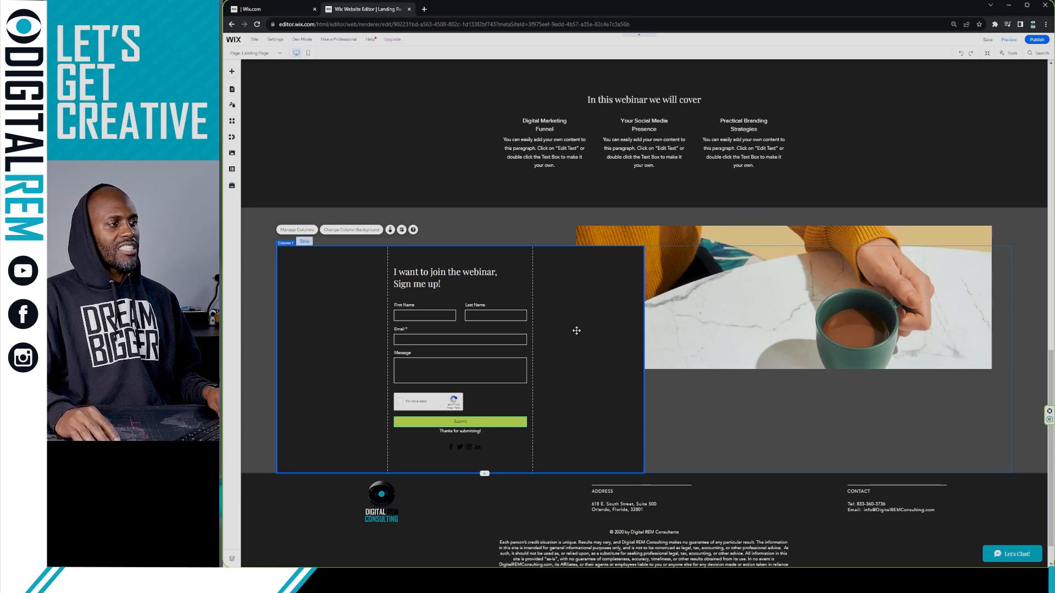
Step: Review the landing page from the hero section to the footer, including the application form and webinar sign-up strips
{"action": "scroll", "coordinate": [595, 383], "scroll_direction": "down", "scroll_amount": 1}
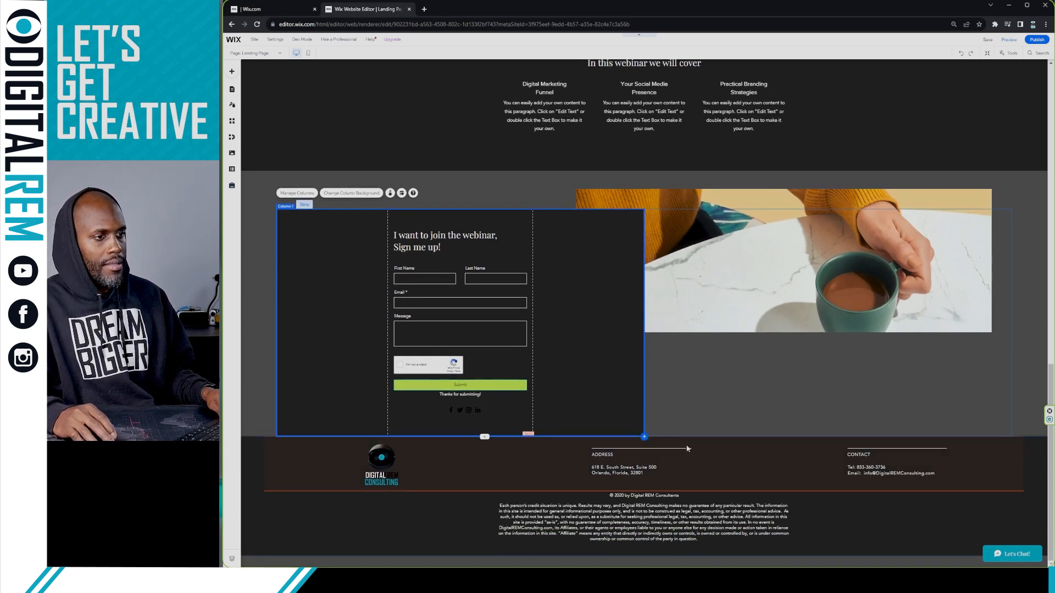
{"action": "left_click", "coordinate": [659, 445]}
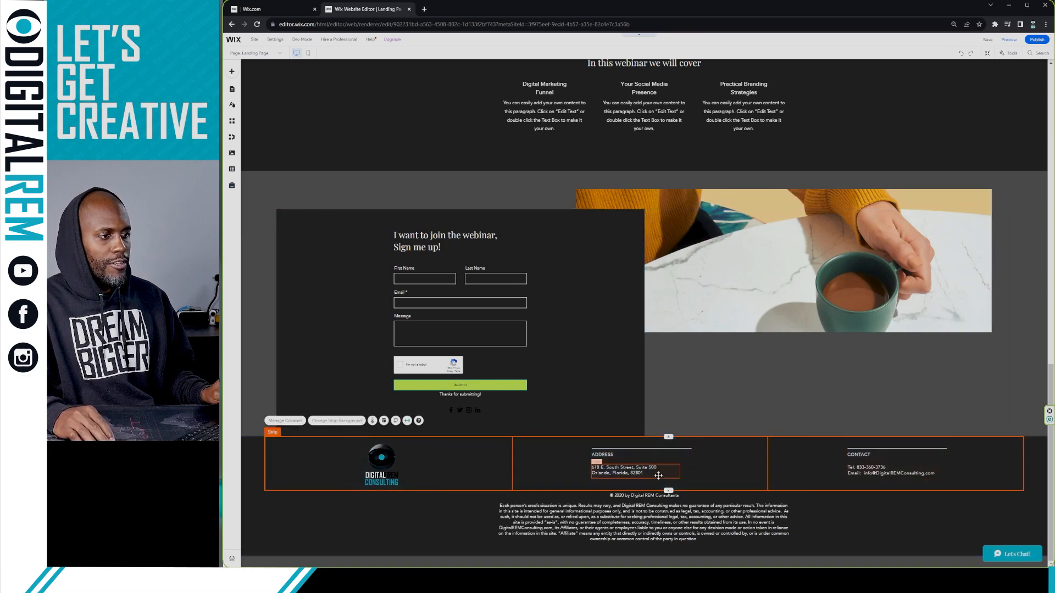
{"action": "scroll", "coordinate": [707, 394], "scroll_direction": "up", "scroll_amount": 8}
{"action": "scroll", "coordinate": [711, 395], "scroll_direction": "up", "scroll_amount": 6}
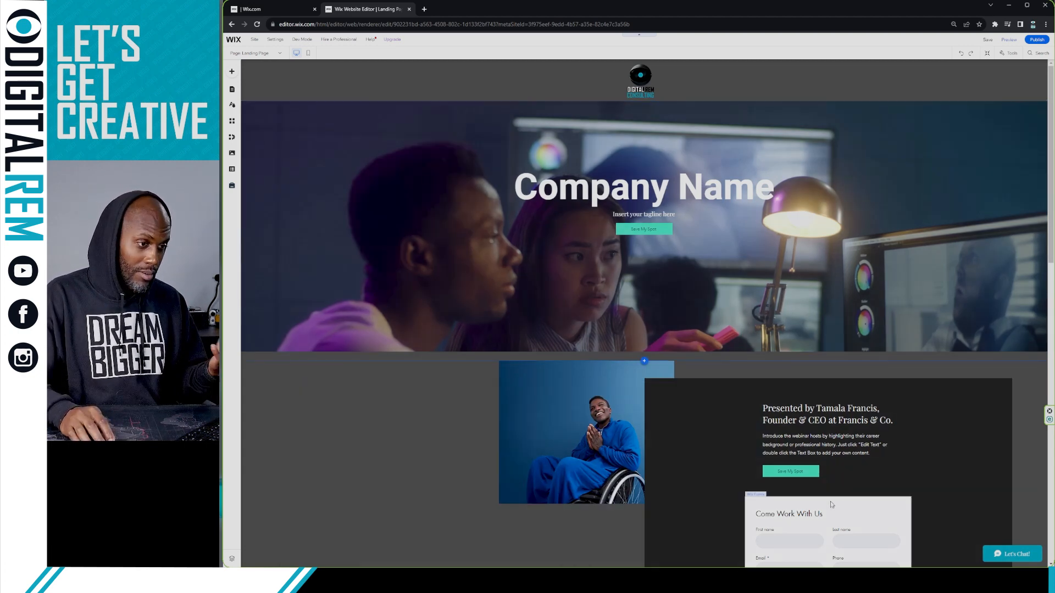
{"action": "scroll", "coordinate": [801, 476], "scroll_direction": "down", "scroll_amount": 2}
{"action": "scroll", "coordinate": [801, 476], "scroll_direction": "down", "scroll_amount": 2}
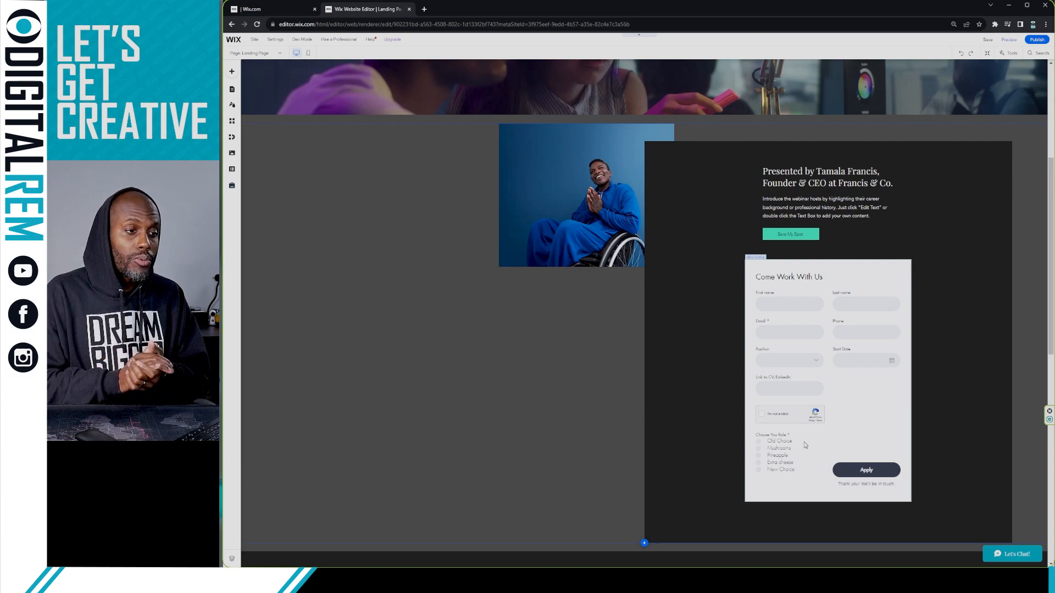
{"action": "scroll", "coordinate": [689, 432], "scroll_direction": "up", "scroll_amount": 5}
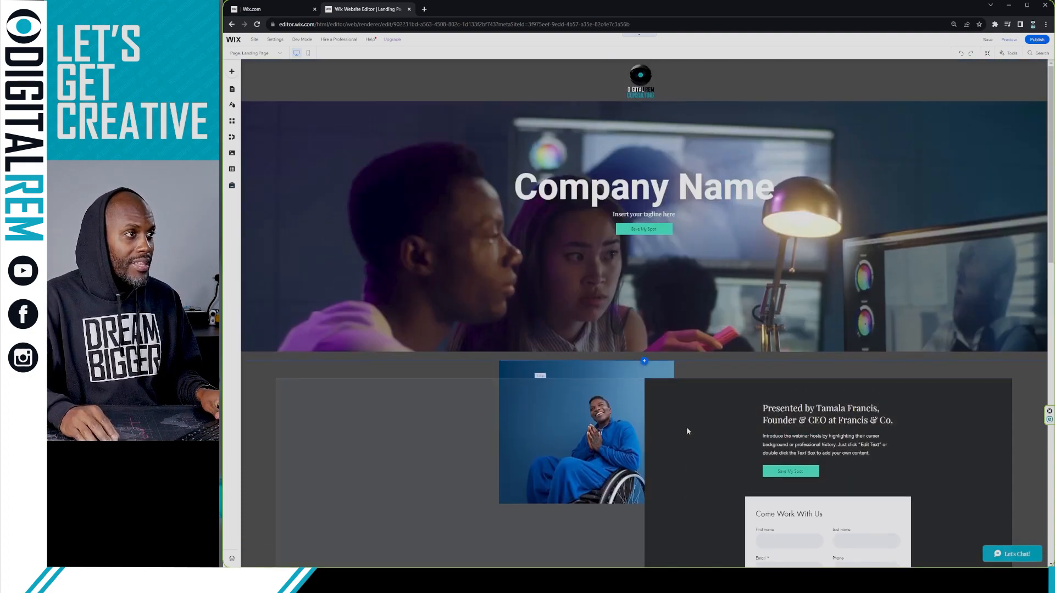
{"action": "scroll", "coordinate": [687, 431], "scroll_direction": "down", "scroll_amount": 15}
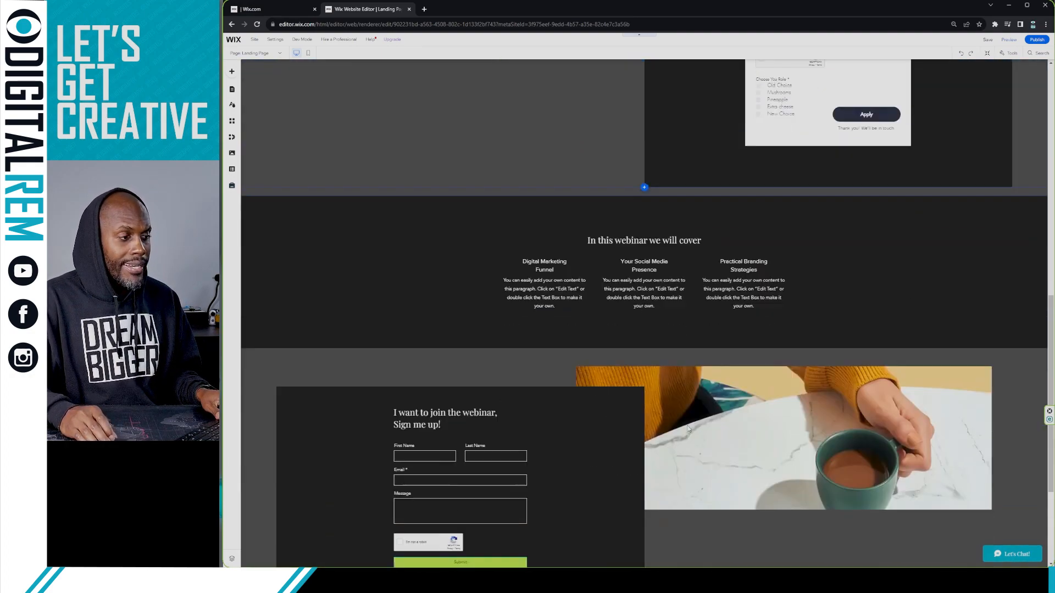
{"action": "scroll", "coordinate": [685, 430], "scroll_direction": "up", "scroll_amount": 15}
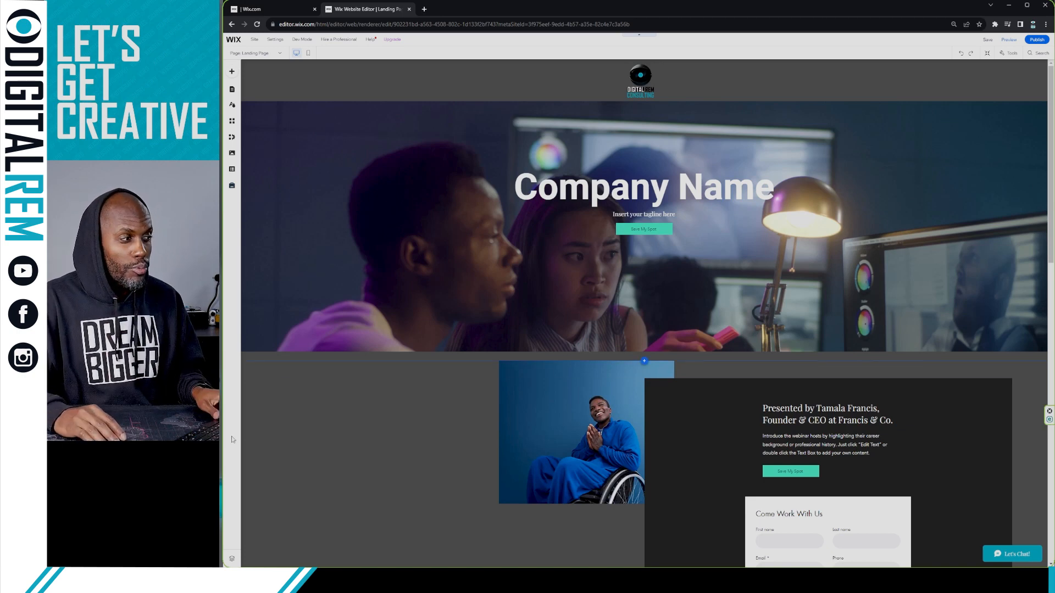
Step: Check which areas show the page background by selecting the page, hero strip, header and column strip in turn
{"action": "left_click", "coordinate": [285, 404]}
{"action": "left_click", "coordinate": [268, 387]}
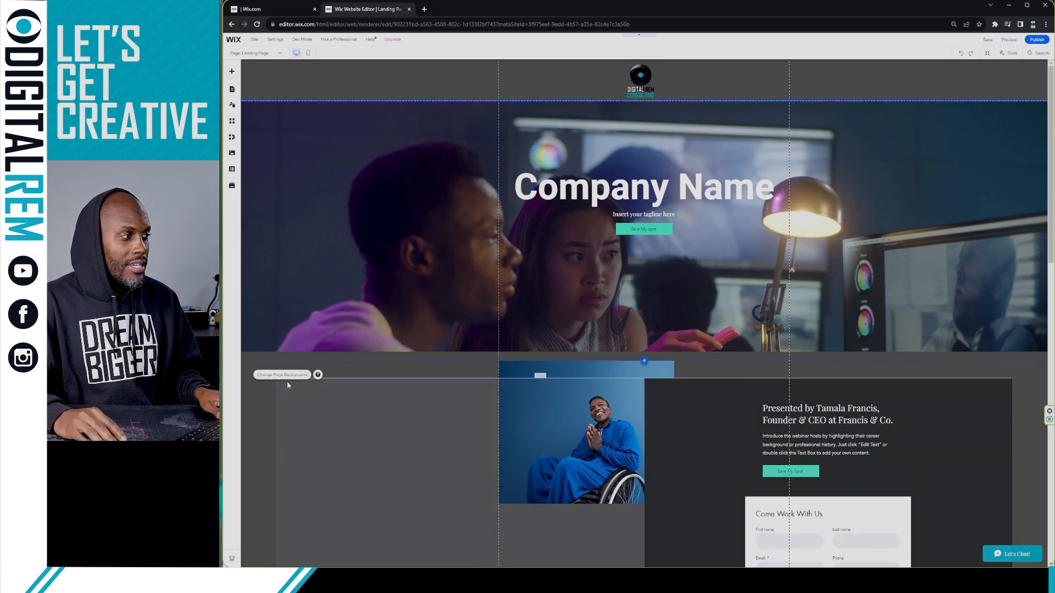
{"action": "scroll", "coordinate": [345, 374], "scroll_direction": "down", "scroll_amount": 4}
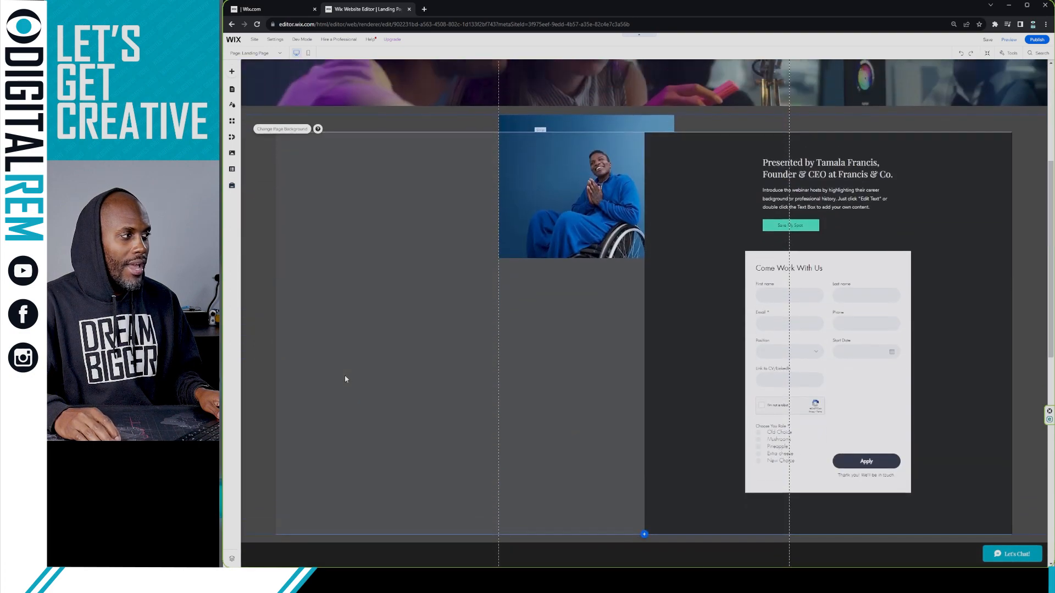
{"action": "scroll", "coordinate": [438, 283], "scroll_direction": "up", "scroll_amount": 1}
{"action": "left_click", "coordinate": [479, 118]}
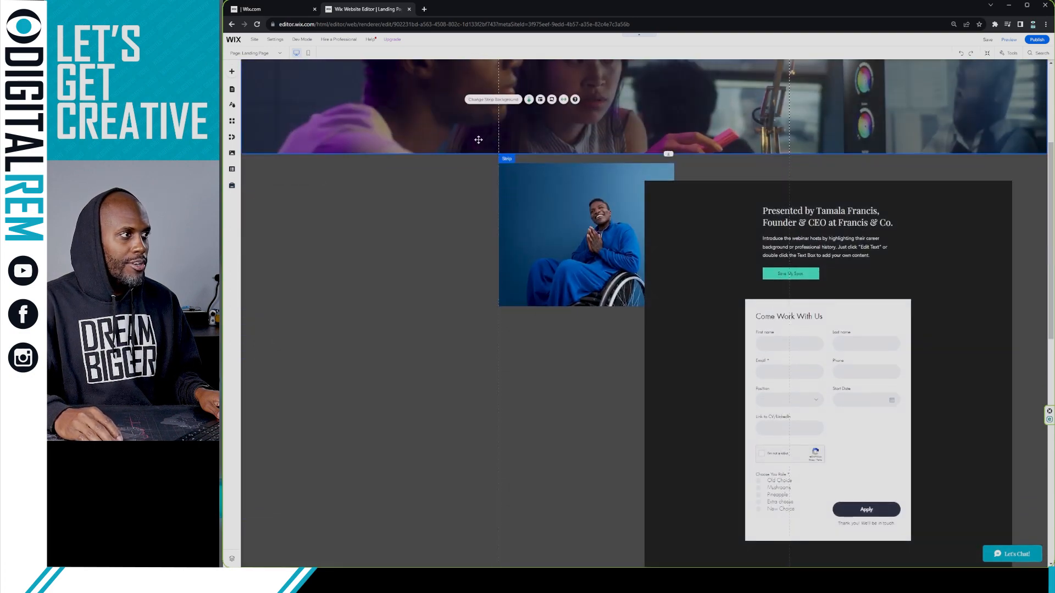
{"action": "scroll", "coordinate": [478, 138], "scroll_direction": "up", "scroll_amount": 2}
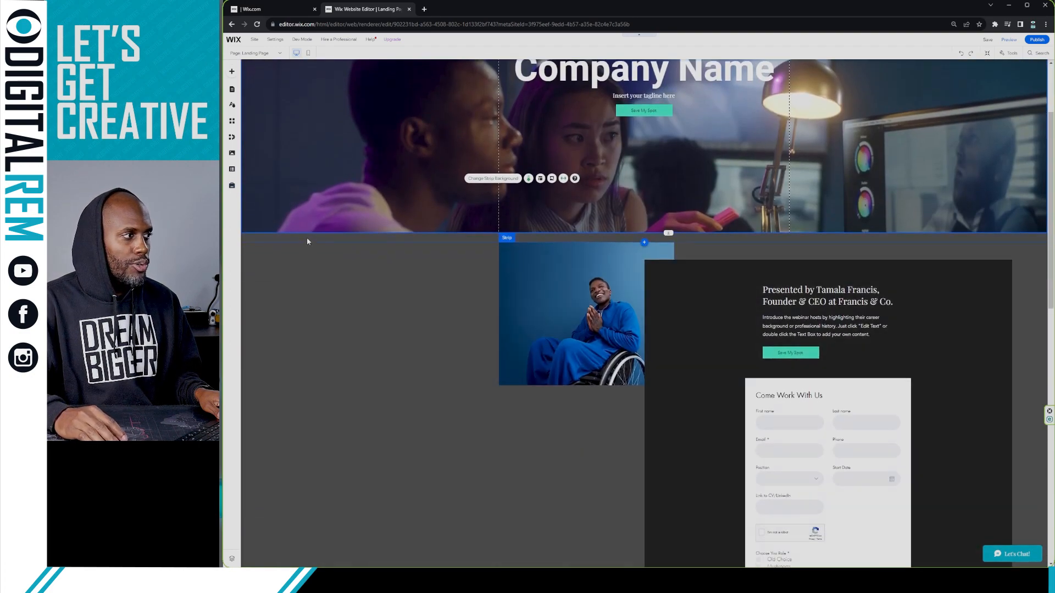
{"action": "left_click", "coordinate": [307, 238]}
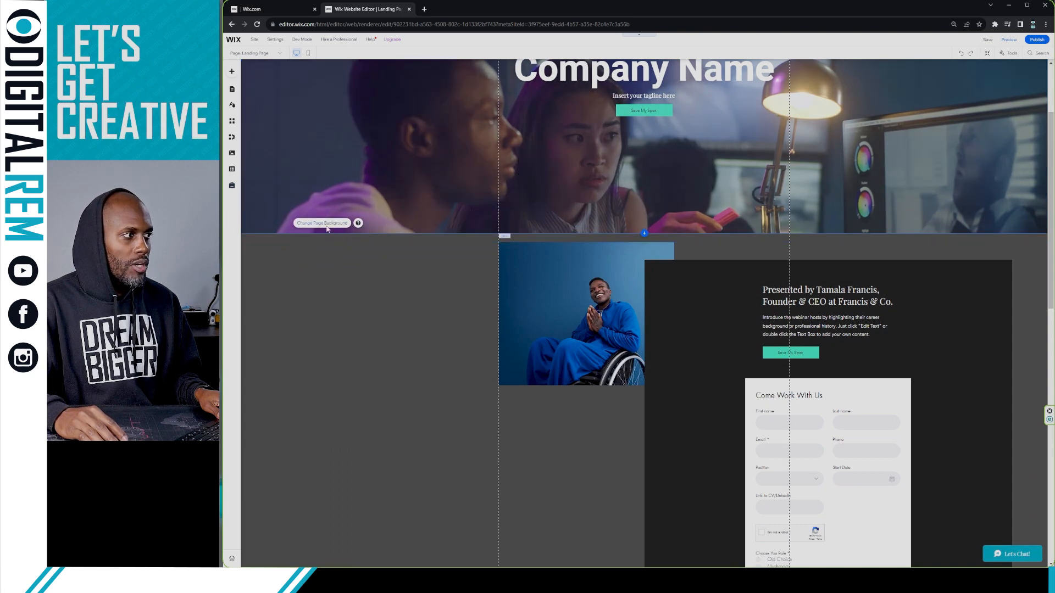
{"action": "scroll", "coordinate": [360, 207], "scroll_direction": "up", "scroll_amount": 3}
{"action": "left_click", "coordinate": [358, 90]}
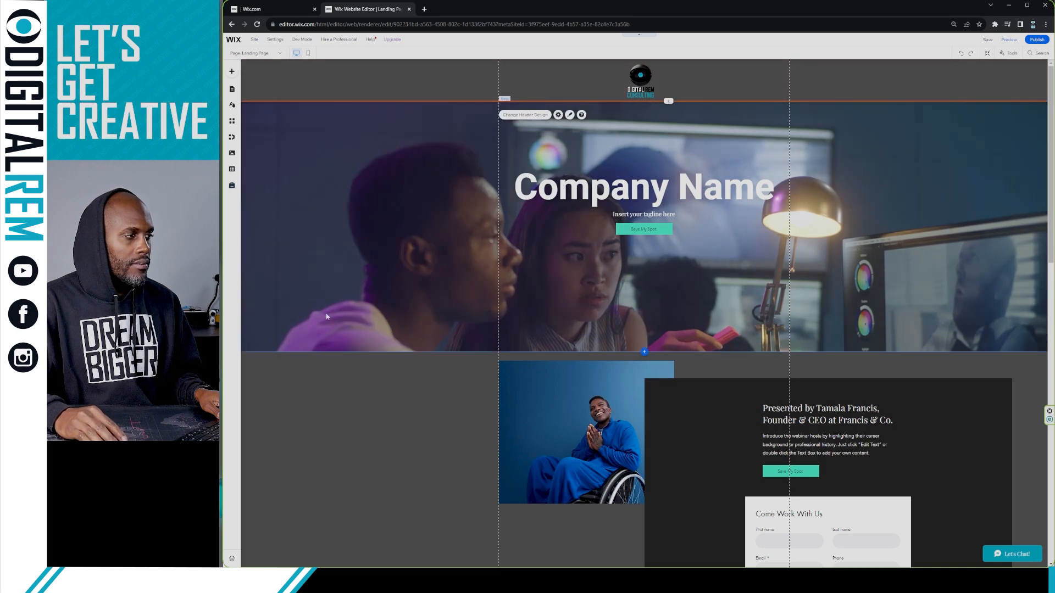
{"action": "left_click", "coordinate": [293, 362]}
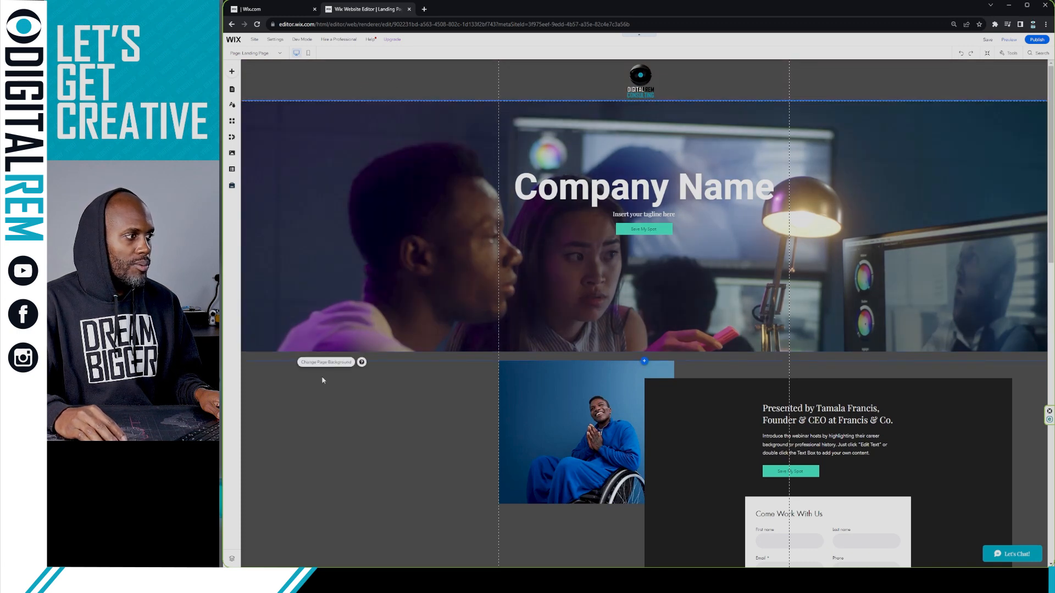
{"action": "left_click", "coordinate": [361, 443]}
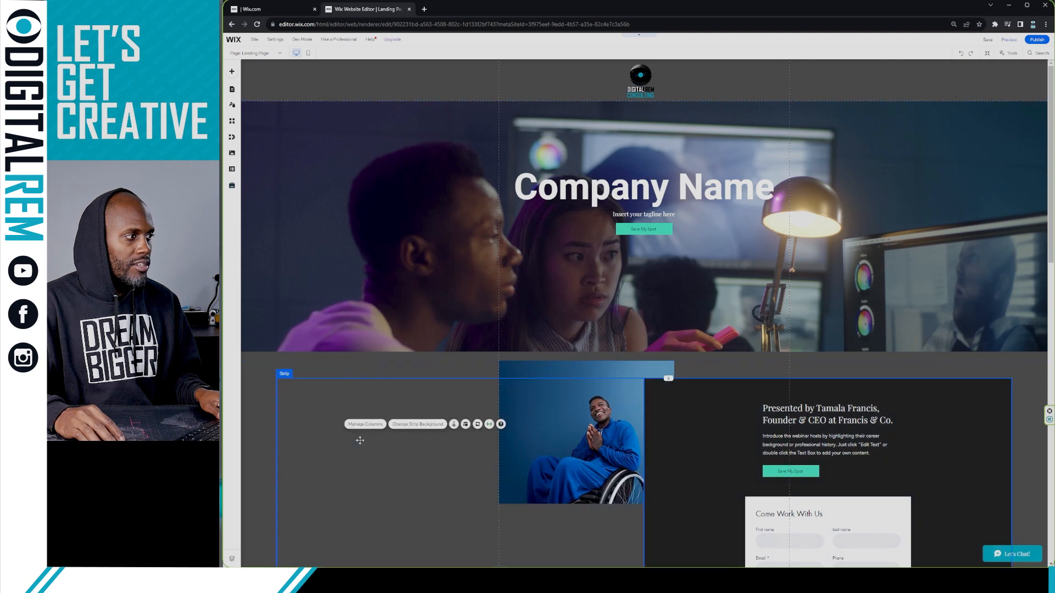
Step: Change the page background to the black video with curved ridges at the end of the selected backgrounds
{"action": "left_click", "coordinate": [337, 370]}
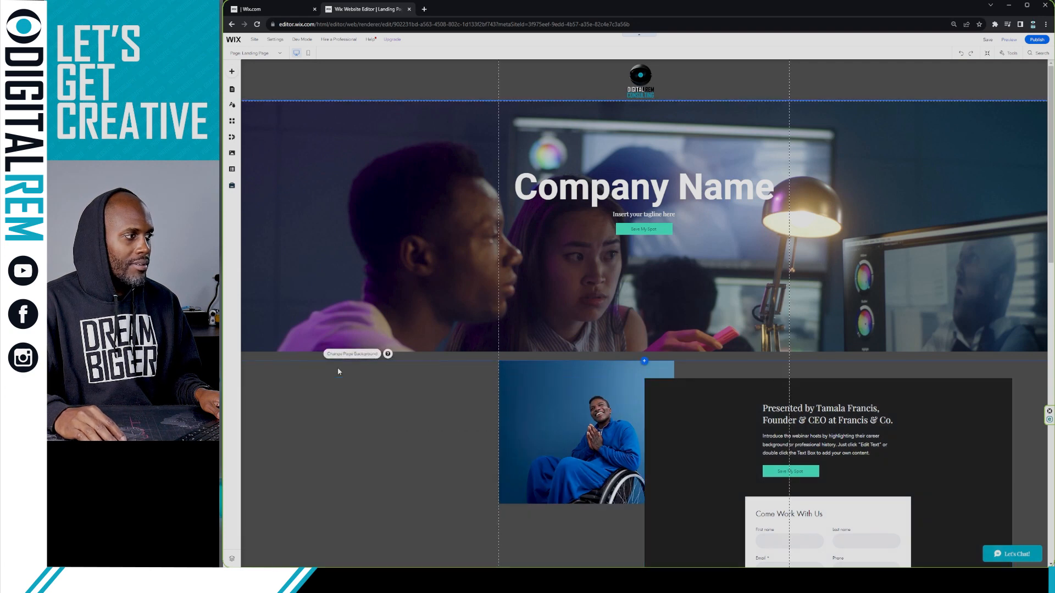
{"action": "left_click", "coordinate": [357, 356]}
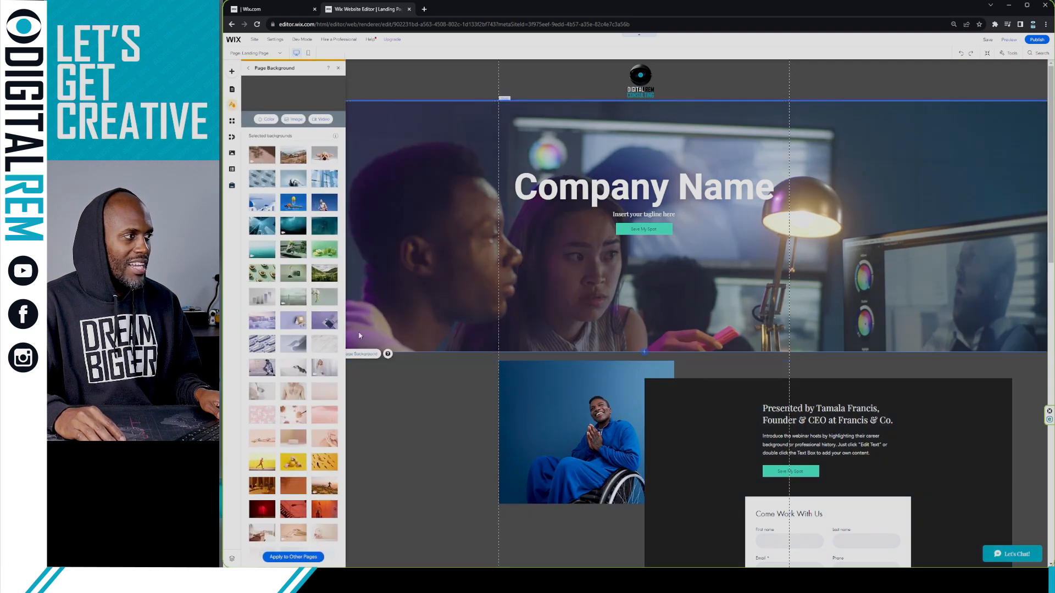
{"action": "mouse_move", "coordinate": [316, 196]}
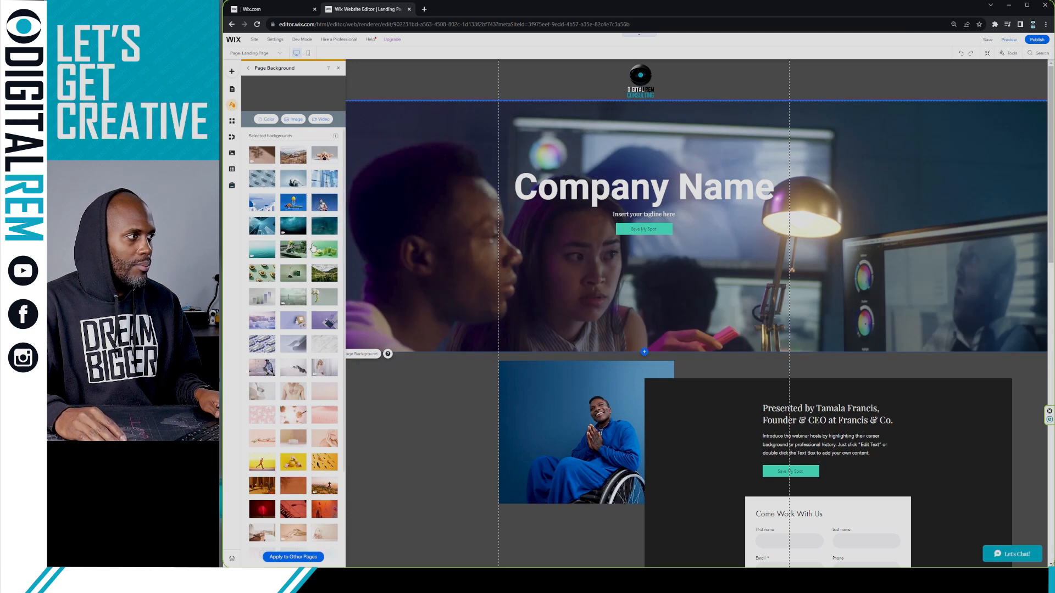
{"action": "scroll", "coordinate": [294, 275], "scroll_direction": "down", "scroll_amount": 2}
{"action": "scroll", "coordinate": [292, 281], "scroll_direction": "down", "scroll_amount": 1}
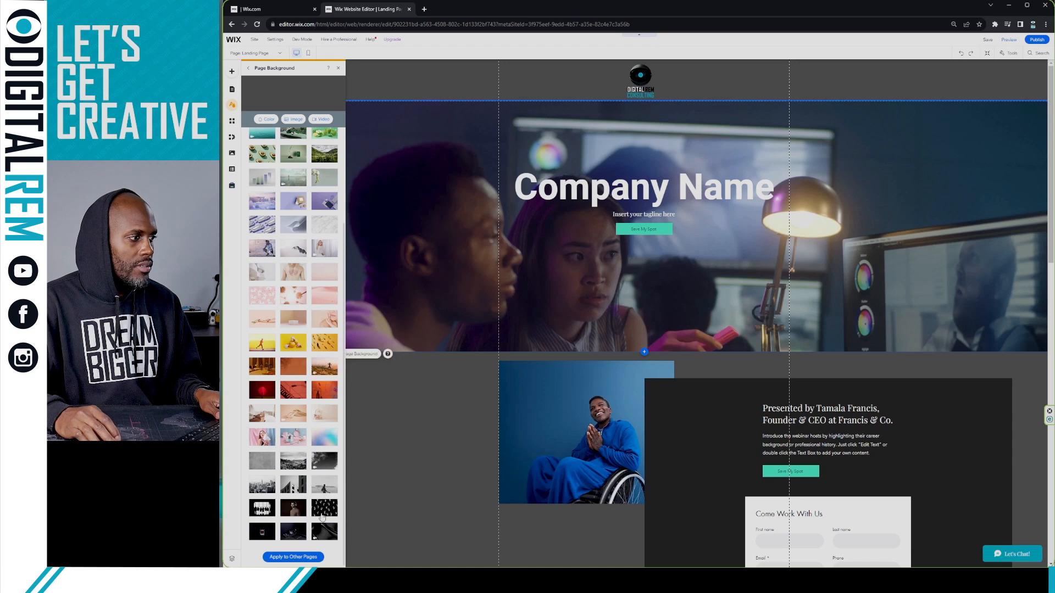
{"action": "left_click", "coordinate": [324, 534]}
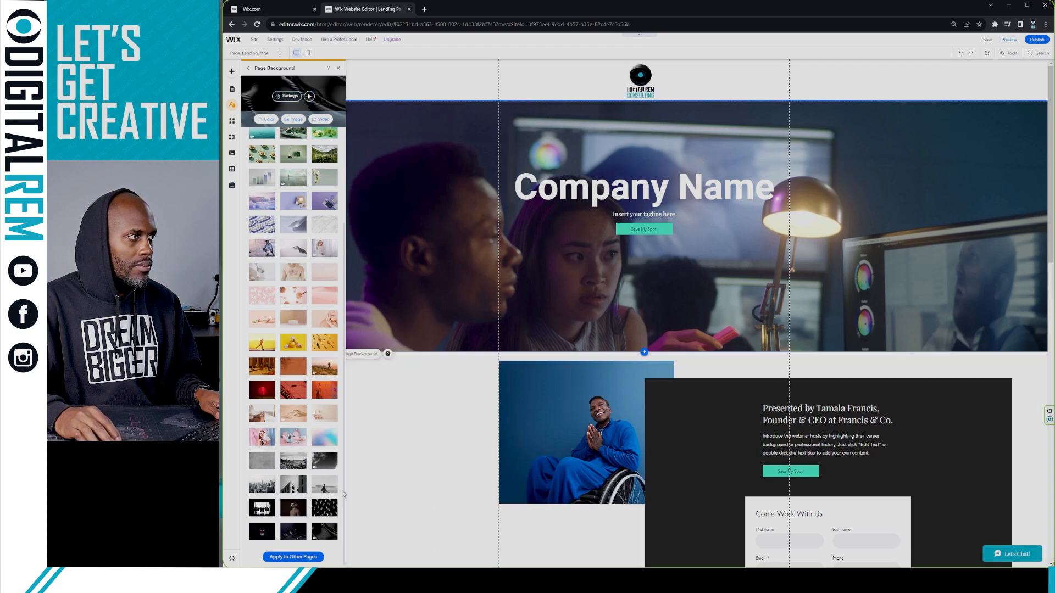
{"action": "scroll", "coordinate": [454, 419], "scroll_direction": "down", "scroll_amount": 1}
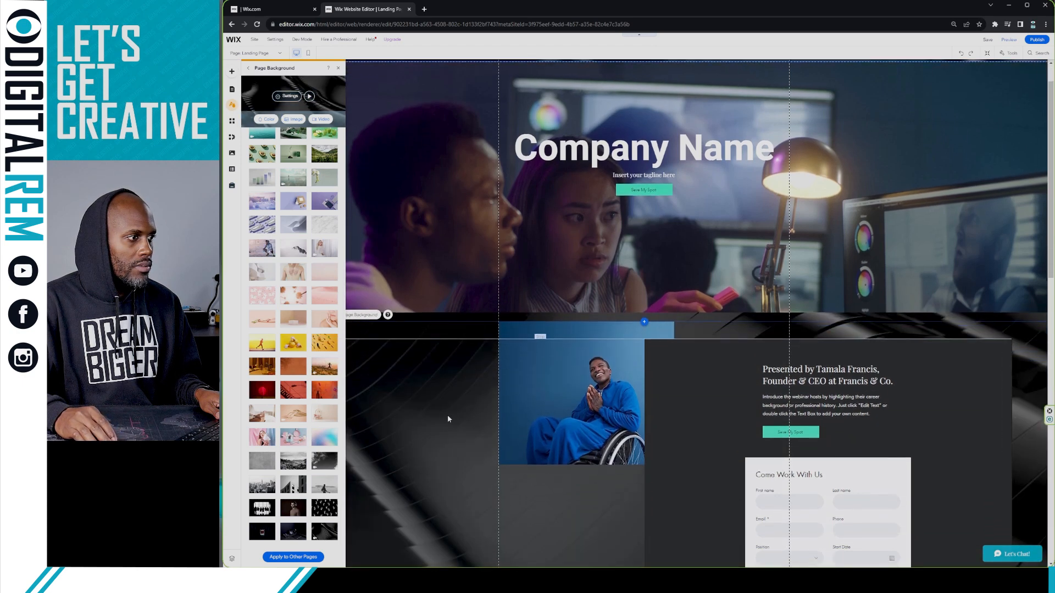
{"action": "left_click", "coordinate": [440, 414]}
Step: Examine how the new video background looks behind the header, image, form and webinar strips across the page
{"action": "scroll", "coordinate": [474, 401], "scroll_direction": "down", "scroll_amount": 8}
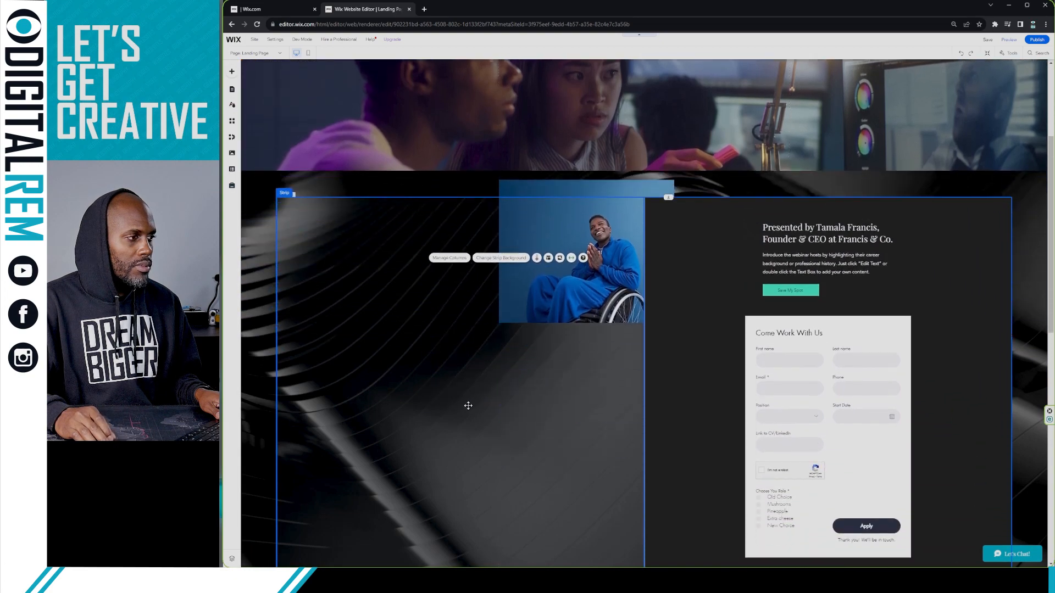
{"action": "scroll", "coordinate": [469, 407], "scroll_direction": "down", "scroll_amount": 5}
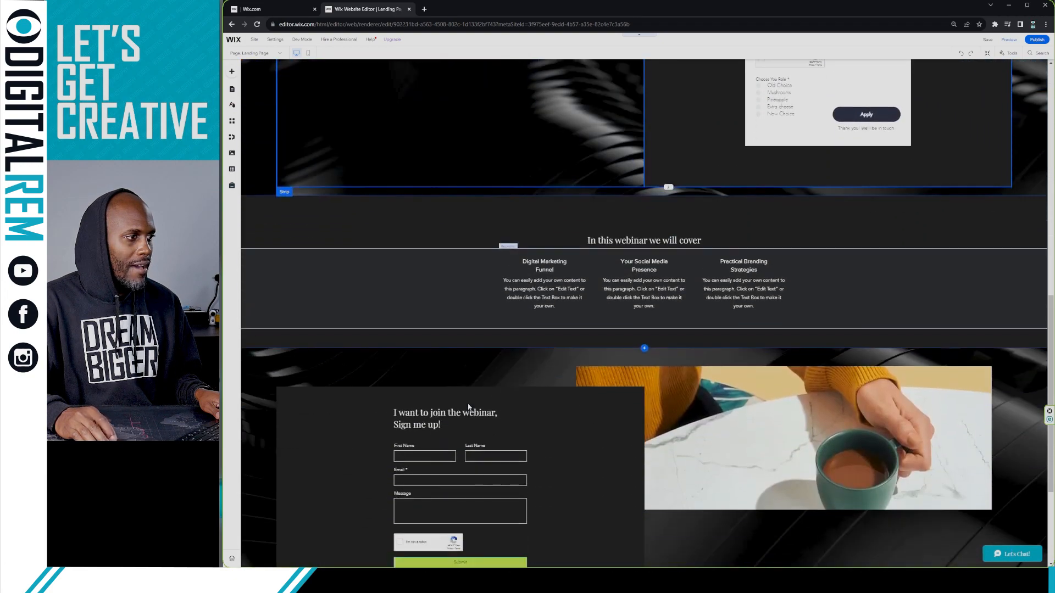
{"action": "scroll", "coordinate": [466, 406], "scroll_direction": "up", "scroll_amount": 6}
{"action": "scroll", "coordinate": [466, 407], "scroll_direction": "up", "scroll_amount": 7}
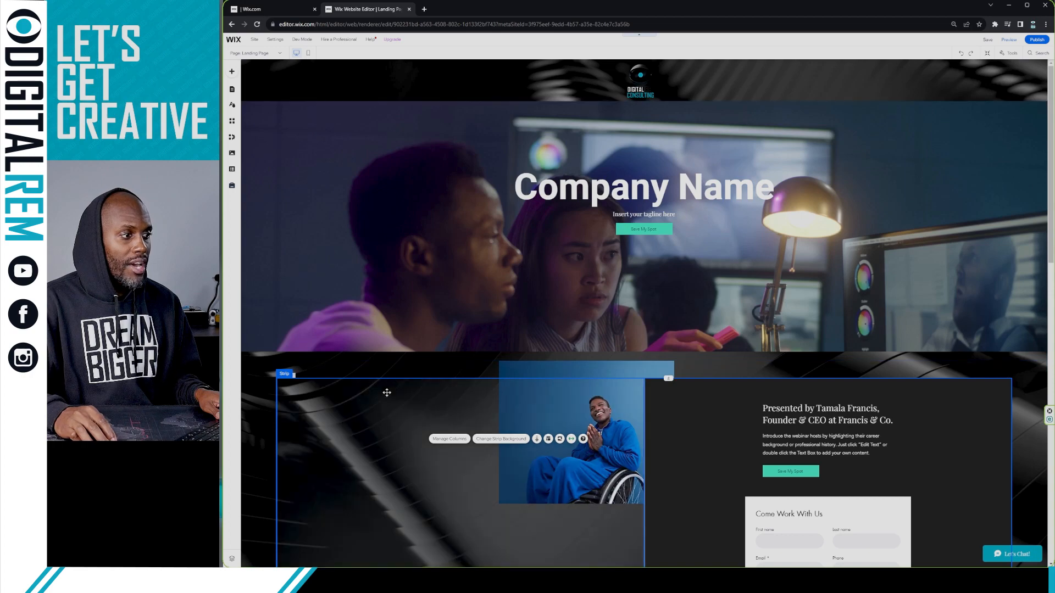
{"action": "scroll", "coordinate": [432, 369], "scroll_direction": "down", "scroll_amount": 5}
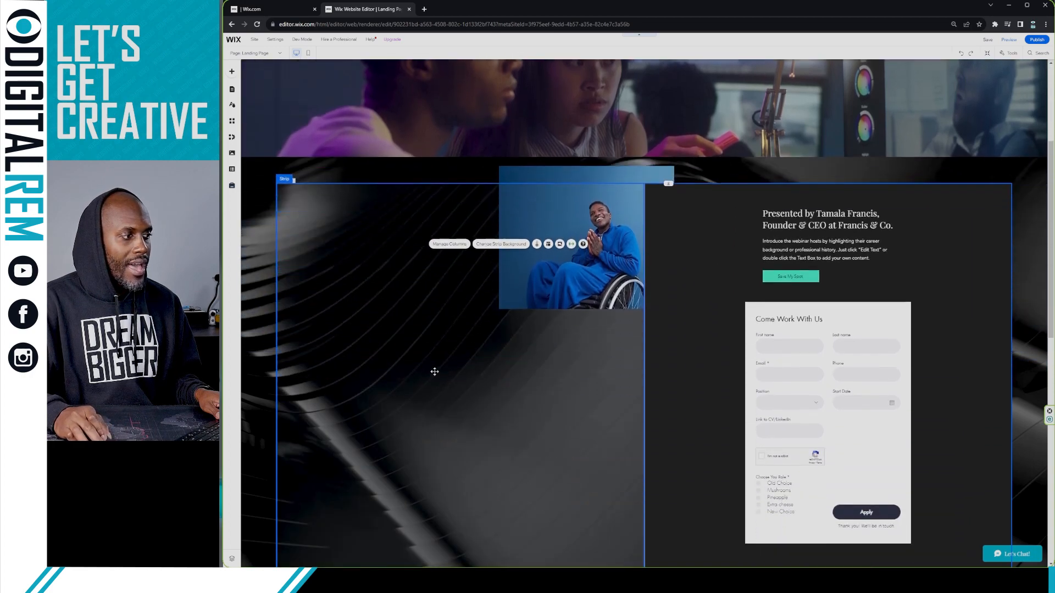
{"action": "left_click", "coordinate": [695, 442]}
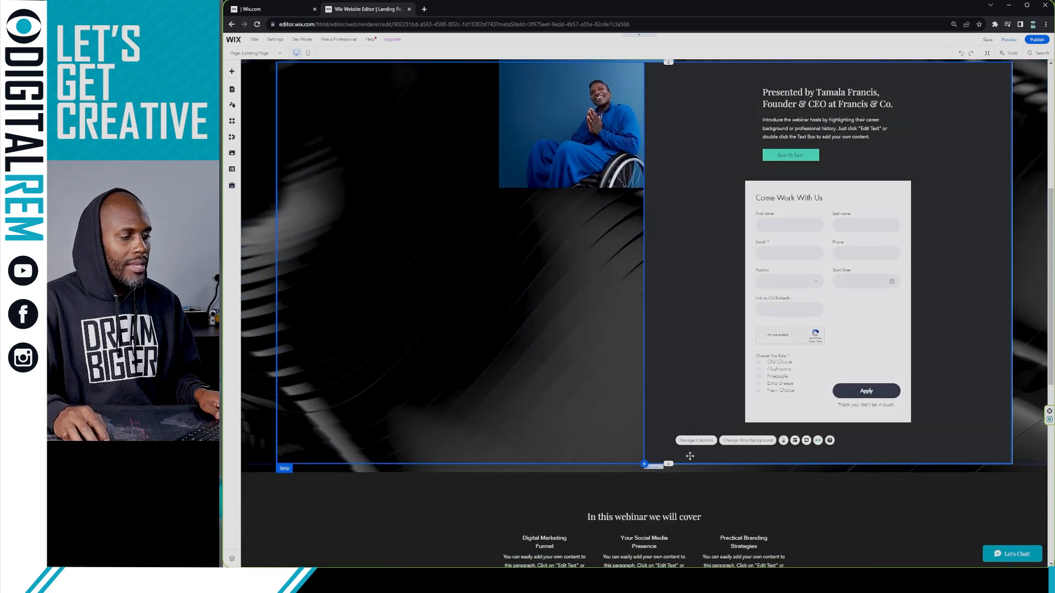
{"action": "left_click_drag", "start_coordinate": [845, 462], "coordinate": [859, 432]}
{"action": "scroll", "coordinate": [604, 302], "scroll_direction": "up", "scroll_amount": 6}
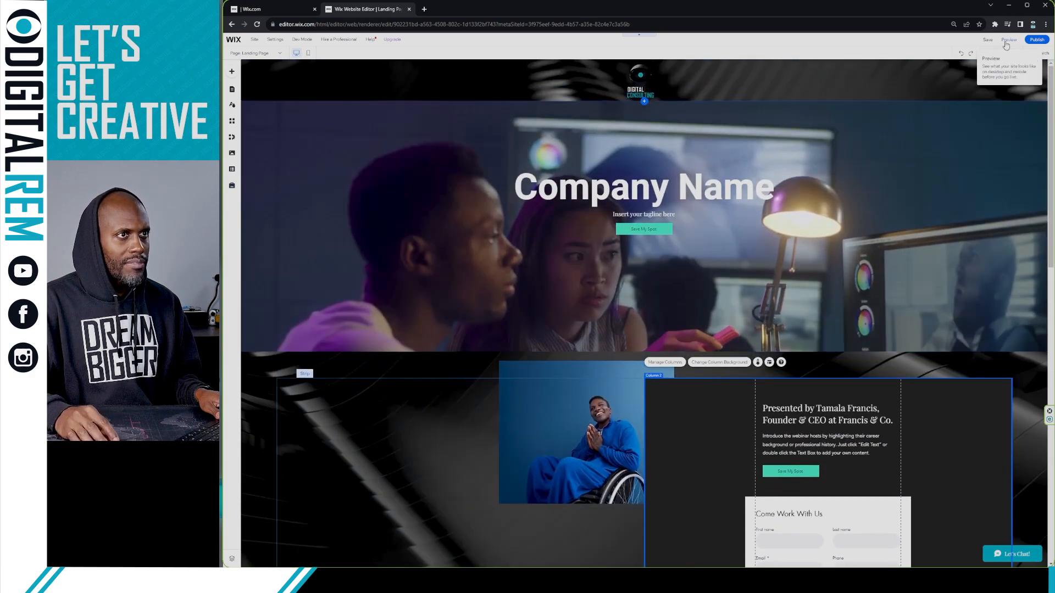
Step: Preview the site and examine the moving background and section layout from the hero area to the footer
{"action": "left_click", "coordinate": [1009, 40]}
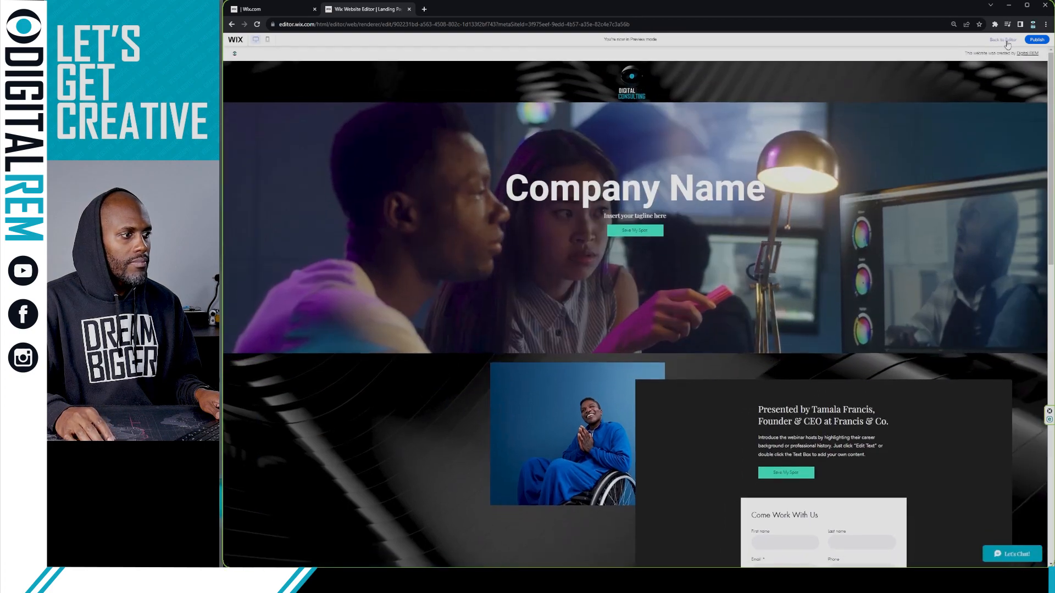
{"action": "scroll", "coordinate": [550, 234], "scroll_direction": "down", "scroll_amount": 1}
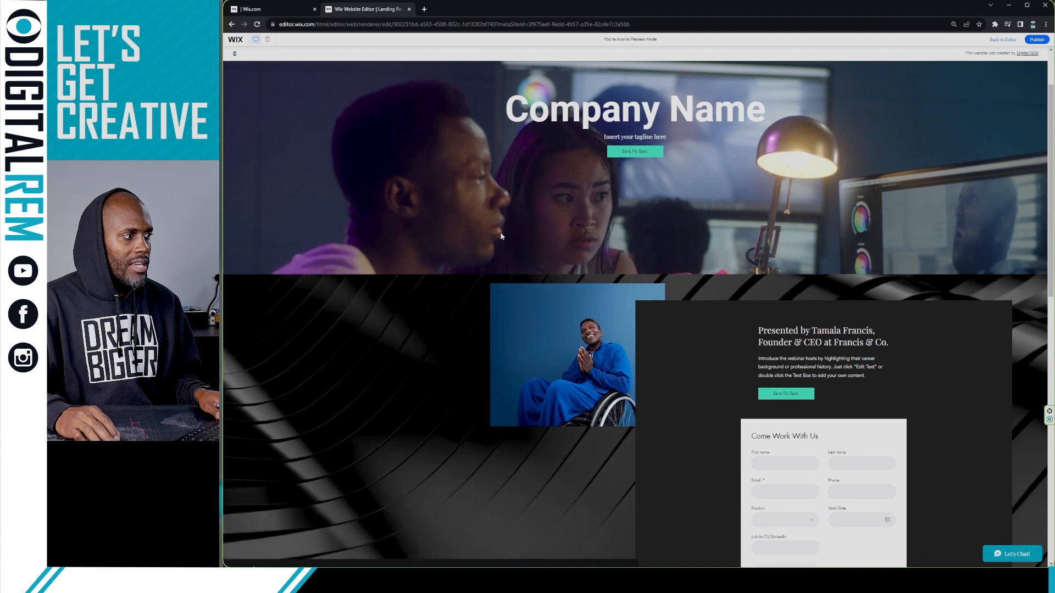
{"action": "scroll", "coordinate": [501, 237], "scroll_direction": "down", "scroll_amount": 2}
{"action": "scroll", "coordinate": [501, 236], "scroll_direction": "down", "scroll_amount": 1}
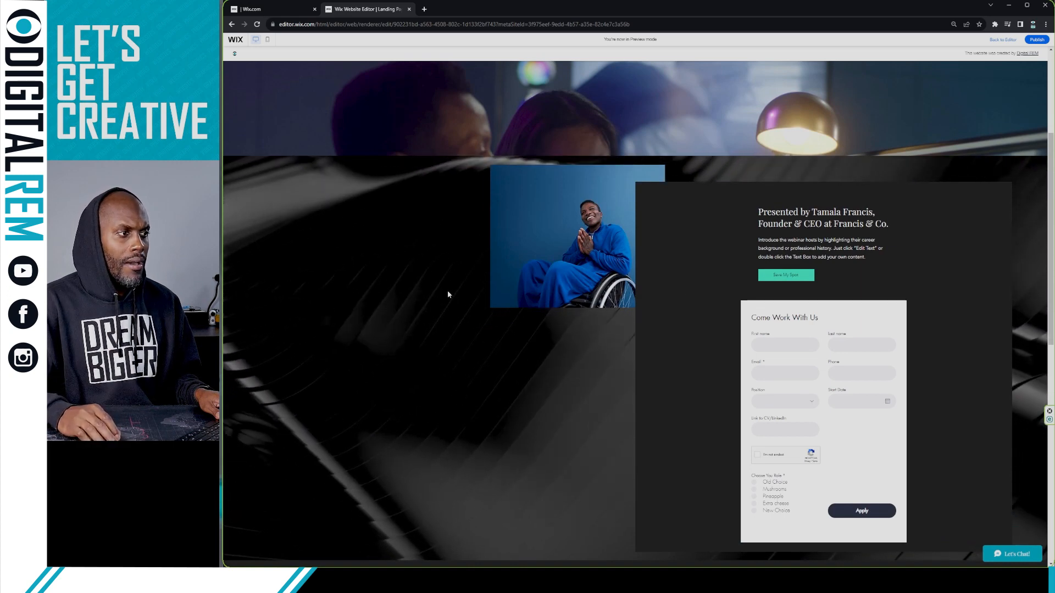
{"action": "scroll", "coordinate": [449, 294], "scroll_direction": "down", "scroll_amount": 7}
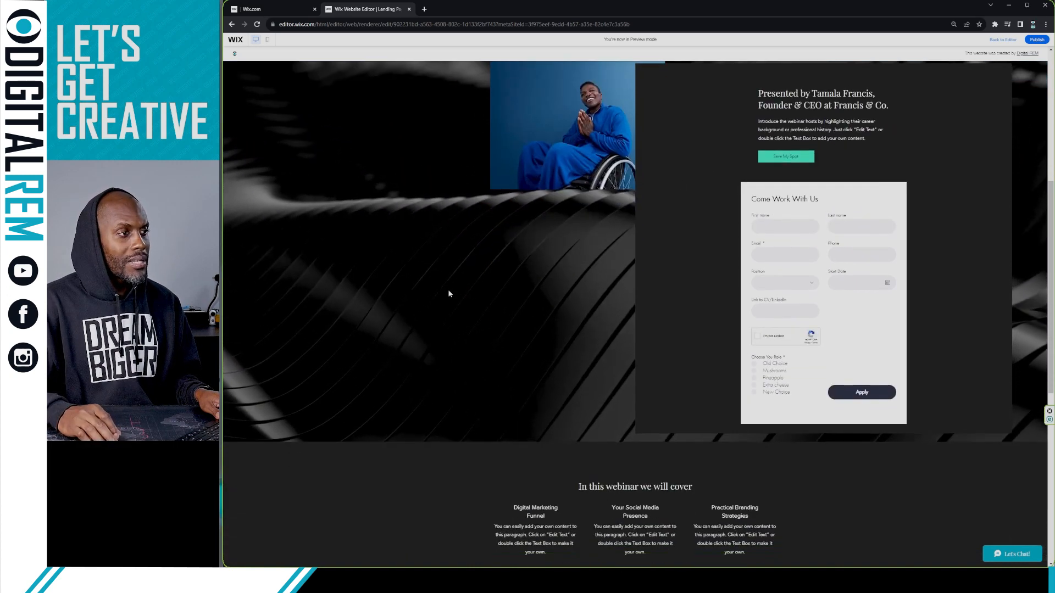
{"action": "scroll", "coordinate": [449, 294], "scroll_direction": "down", "scroll_amount": 3}
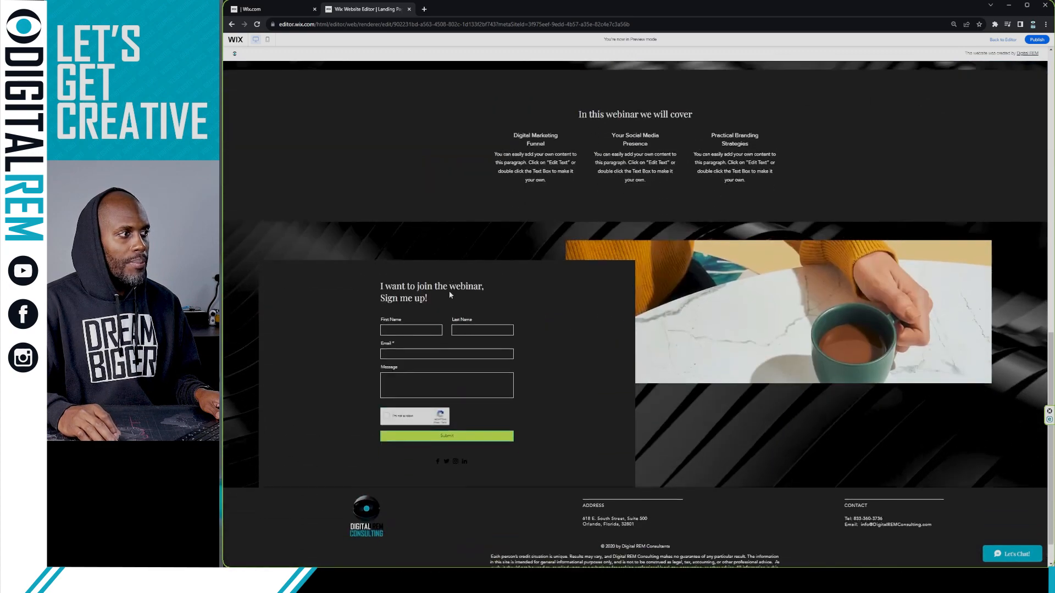
{"action": "scroll", "coordinate": [448, 296], "scroll_direction": "up", "scroll_amount": 2}
{"action": "scroll", "coordinate": [449, 296], "scroll_direction": "up", "scroll_amount": 7}
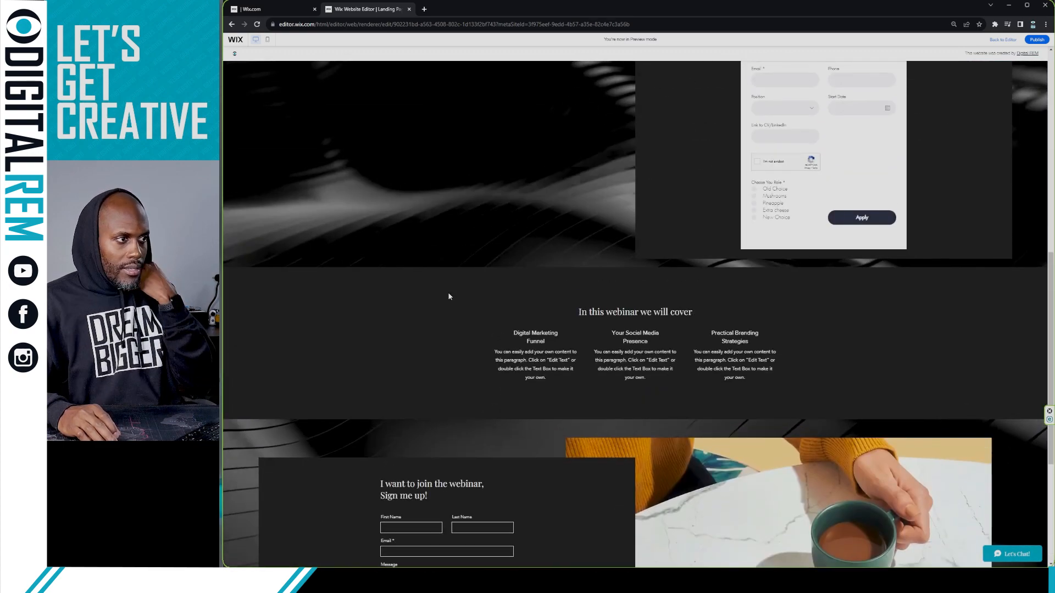
{"action": "scroll", "coordinate": [448, 297], "scroll_direction": "up", "scroll_amount": 4}
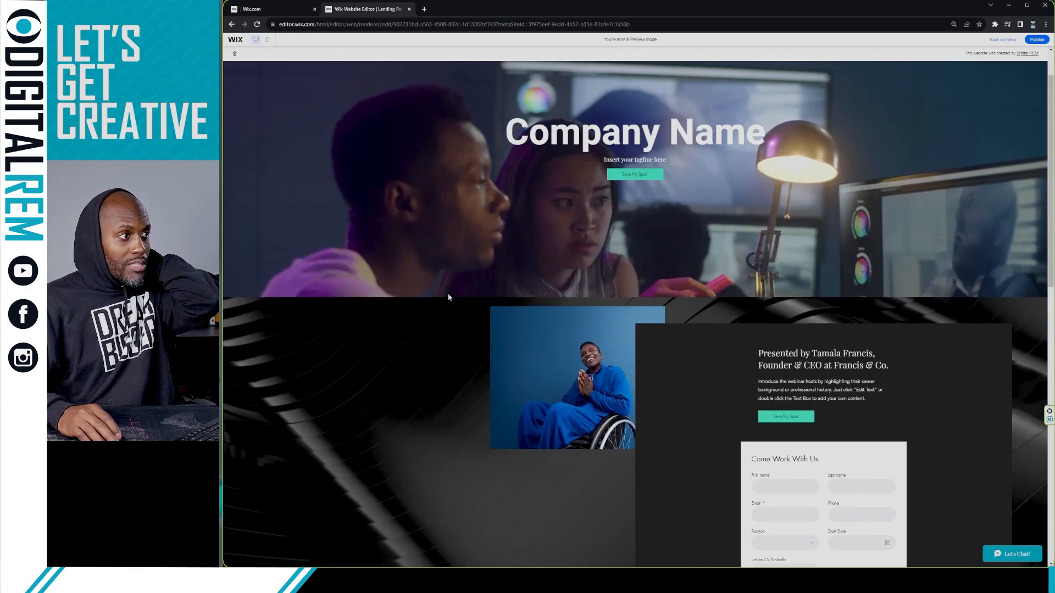
{"action": "scroll", "coordinate": [449, 297], "scroll_direction": "down", "scroll_amount": 2}
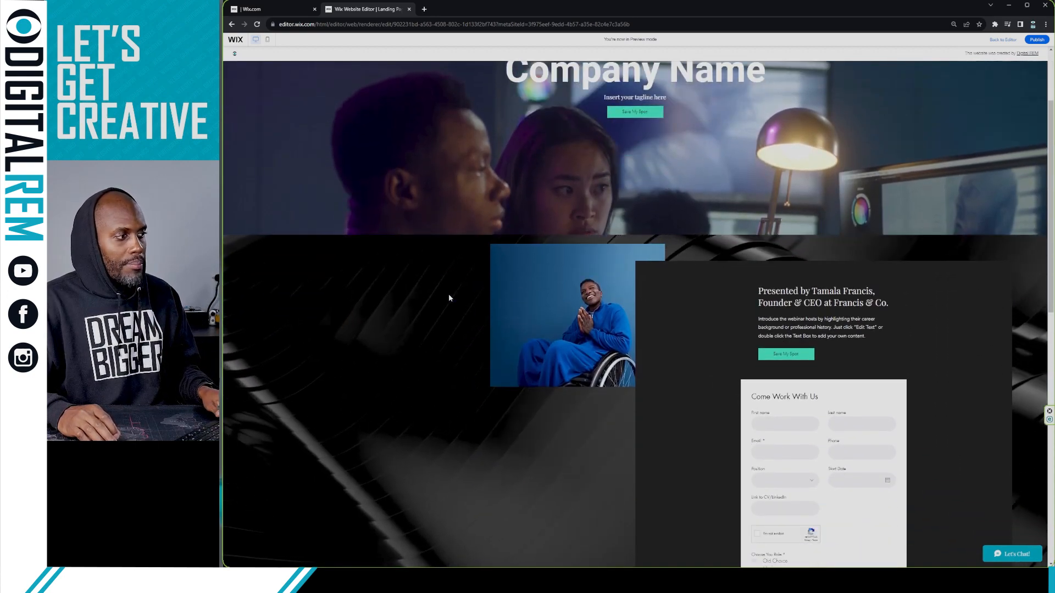
Step: Review the header, hero area and moving background in the preview, and return to the editor
{"action": "scroll", "coordinate": [448, 294], "scroll_direction": "up", "scroll_amount": 2}
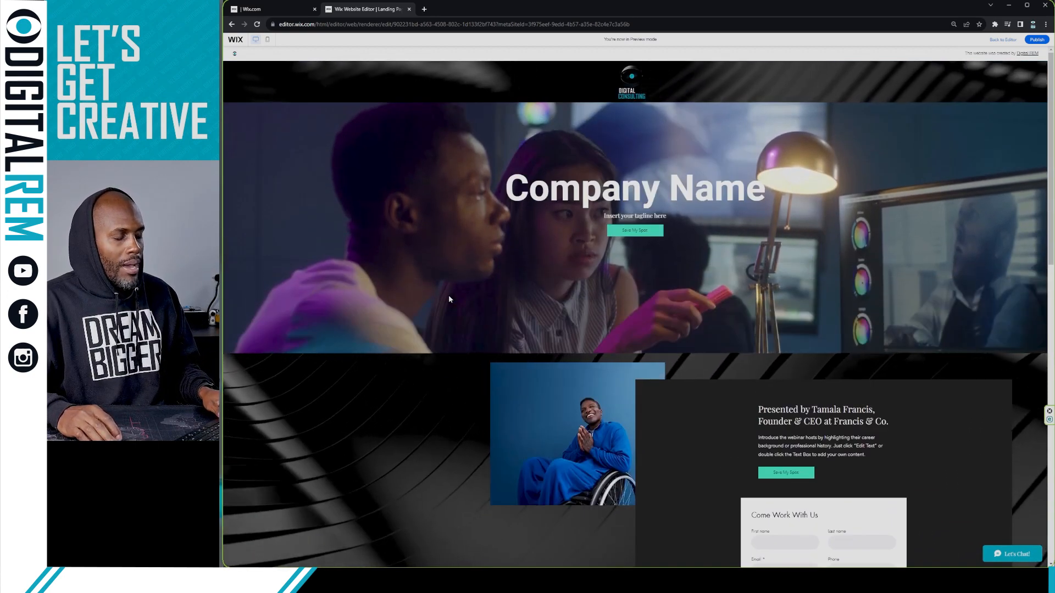
{"action": "scroll", "coordinate": [449, 300], "scroll_direction": "down", "scroll_amount": 5}
{"action": "scroll", "coordinate": [449, 300], "scroll_direction": "up", "scroll_amount": 5}
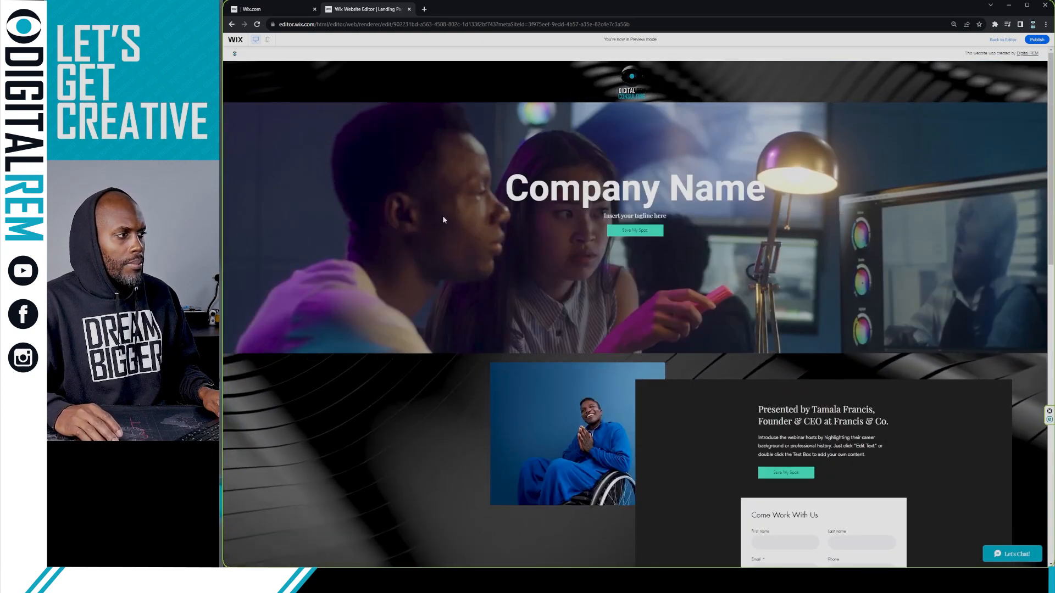
{"action": "left_click", "coordinate": [1002, 39]}
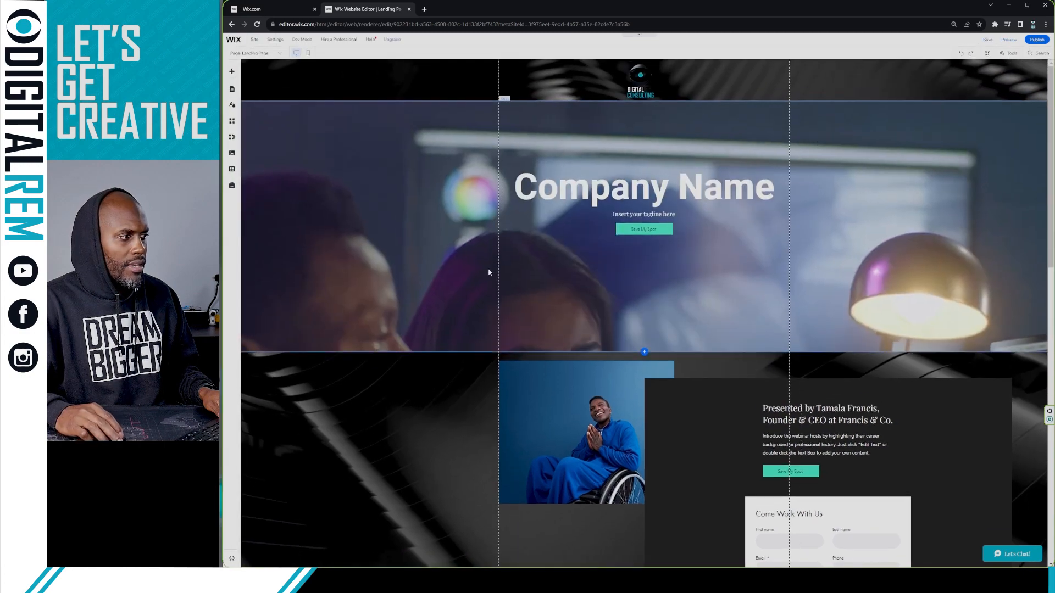
Step: Try the snowy mountain video as the background of the empty column beside the Come Work With Us form, and undo it
{"action": "scroll", "coordinate": [486, 269], "scroll_direction": "down", "scroll_amount": 4}
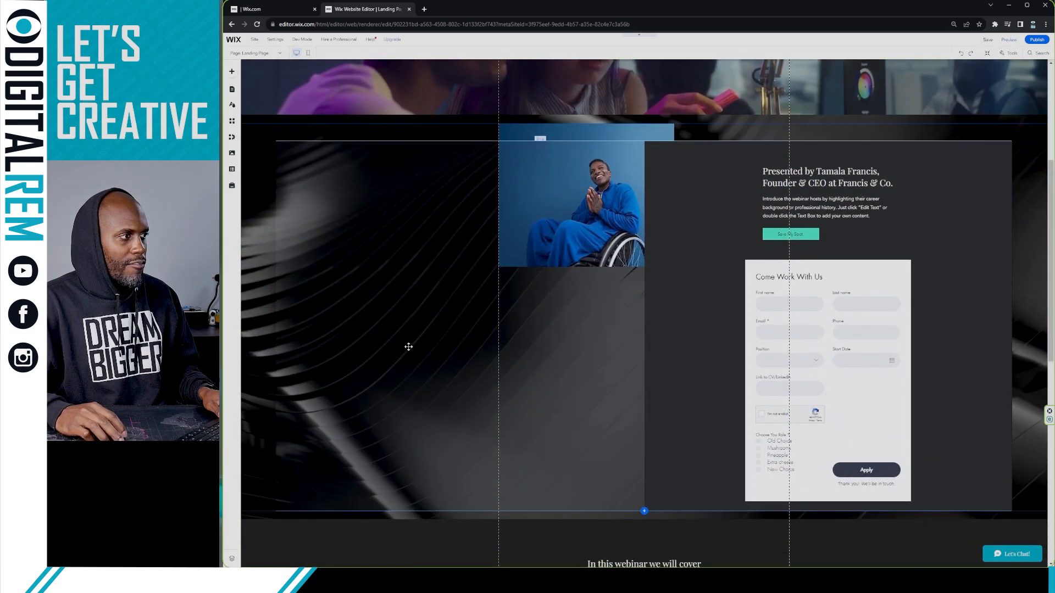
{"action": "left_click", "coordinate": [407, 347]}
{"action": "left_click", "coordinate": [416, 258]}
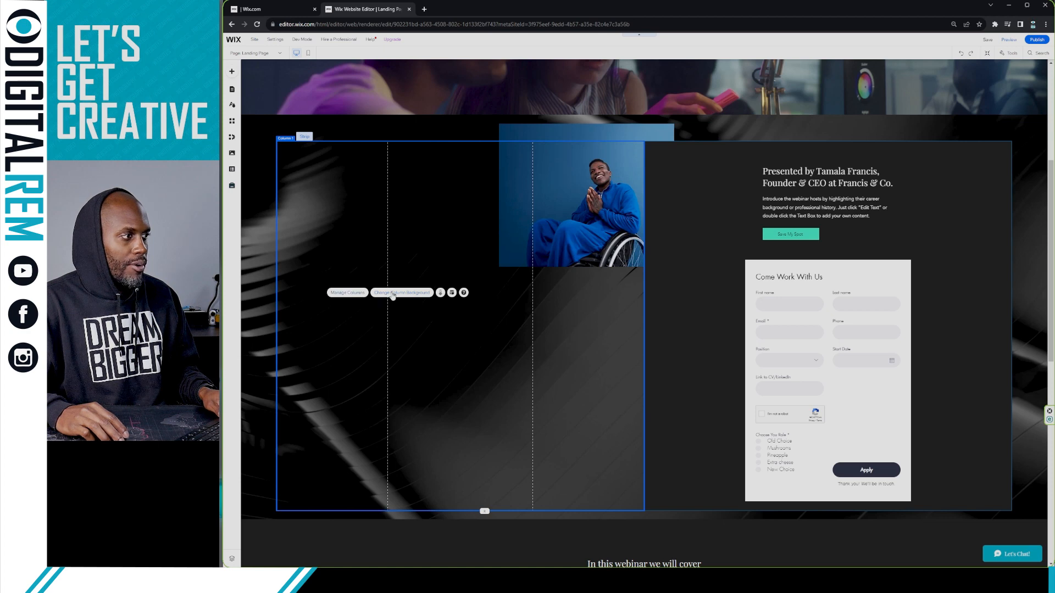
{"action": "left_click", "coordinate": [393, 293]}
{"action": "left_click", "coordinate": [701, 239]}
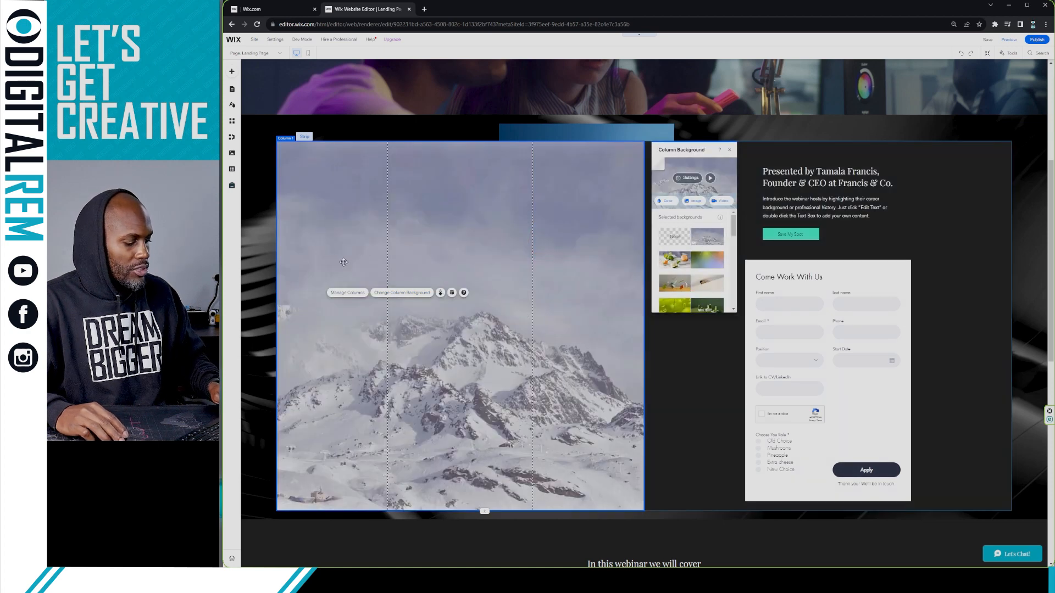
{"action": "key", "text": "ctrl+z"}
{"action": "left_click", "coordinate": [264, 251]}
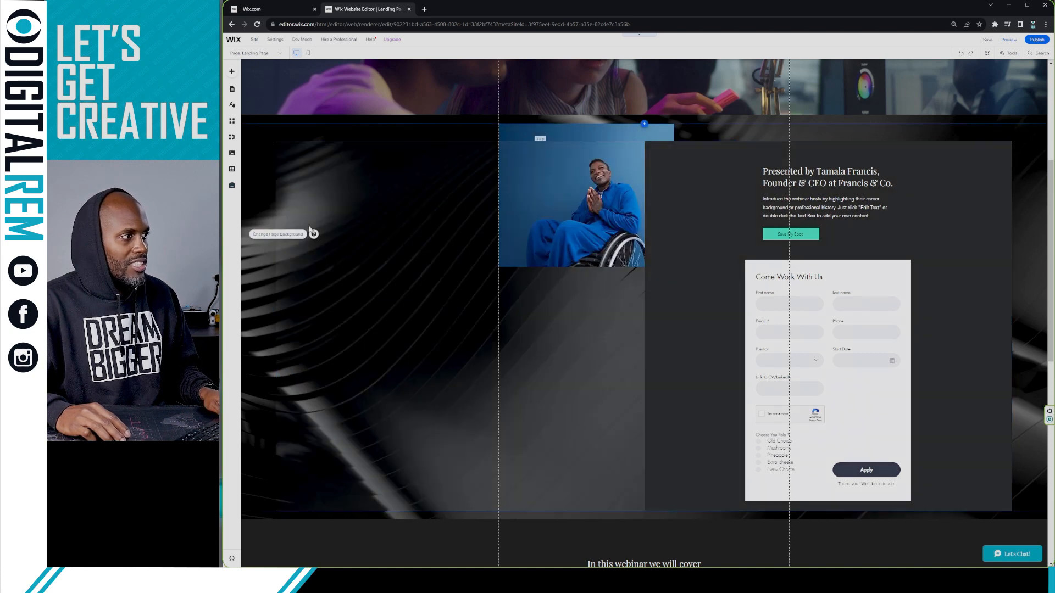
Step: Try the citrus fruit background on the strip holding the Come Work With Us form, and reset its background to None
{"action": "left_click", "coordinate": [367, 210]}
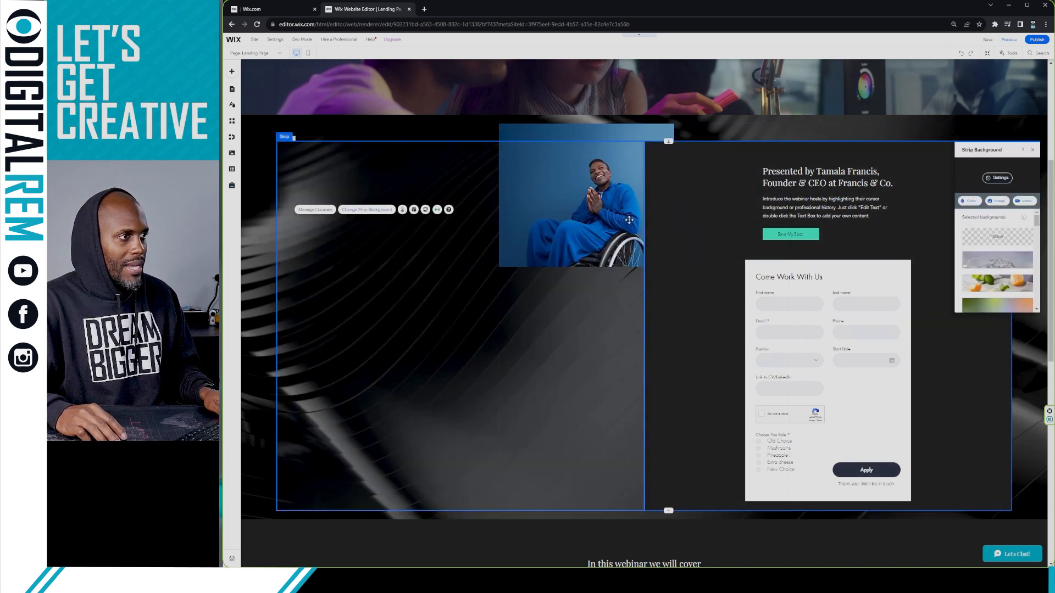
{"action": "left_click", "coordinate": [1001, 260]}
{"action": "left_click", "coordinate": [1001, 279]}
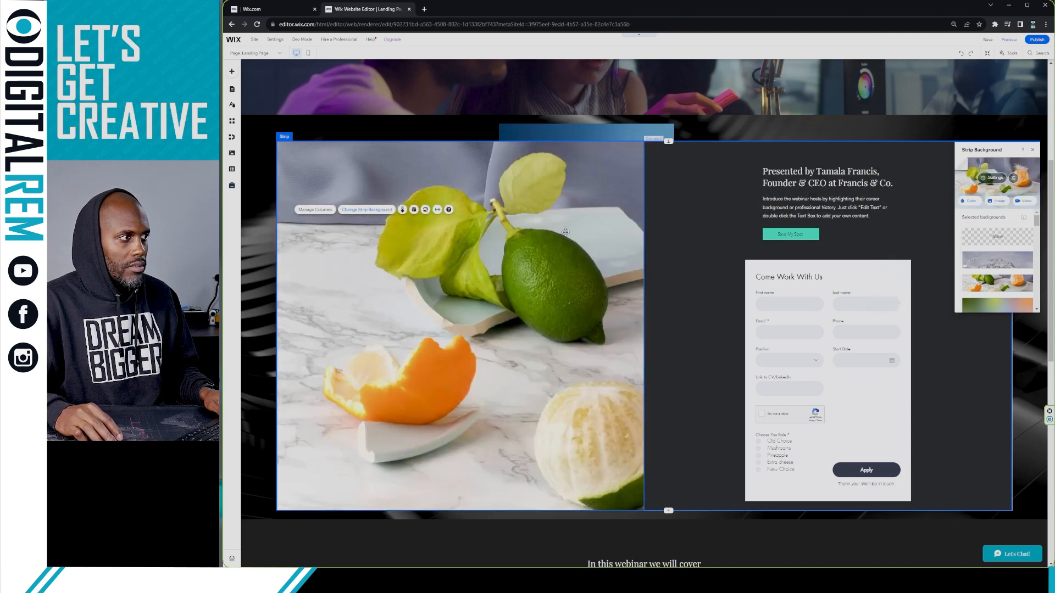
{"action": "left_click", "coordinate": [991, 245]}
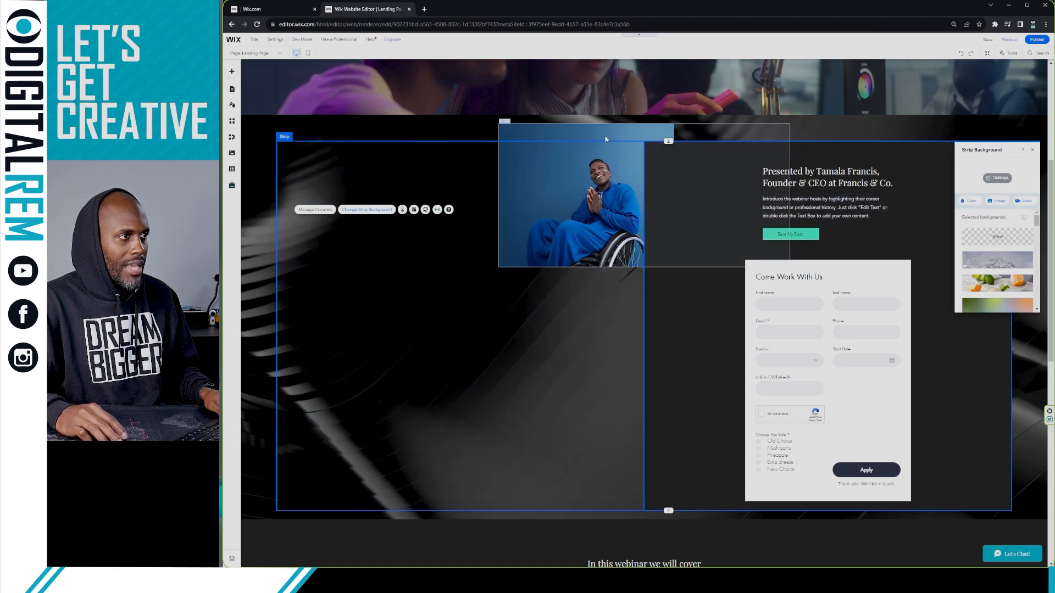
Step: Bring the strip with the blue wheelchair portrait in front of the overlapping form strip
{"action": "left_click", "coordinate": [605, 135]}
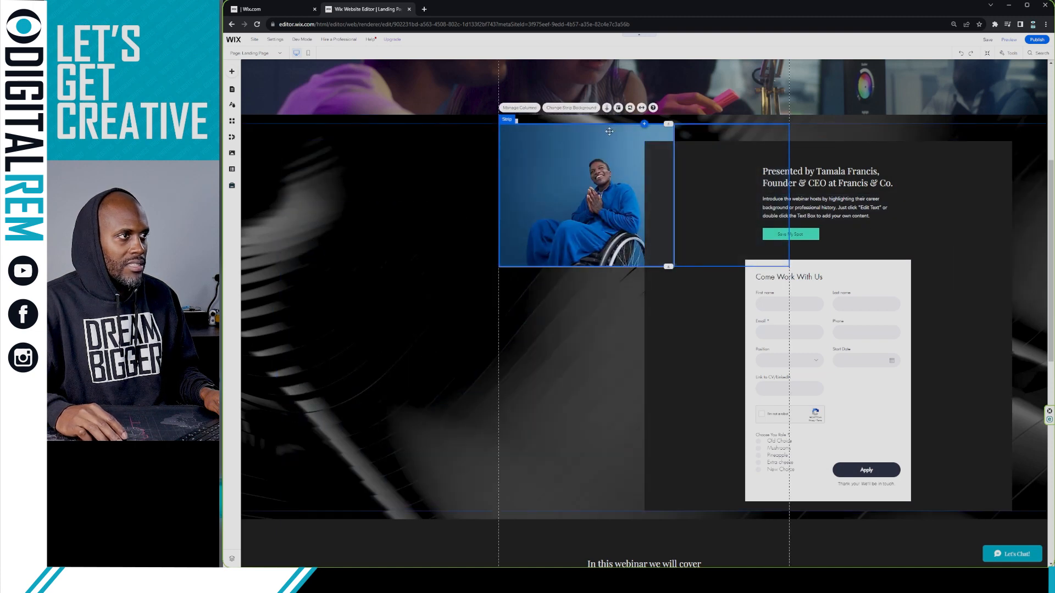
{"action": "right_click", "coordinate": [610, 132]}
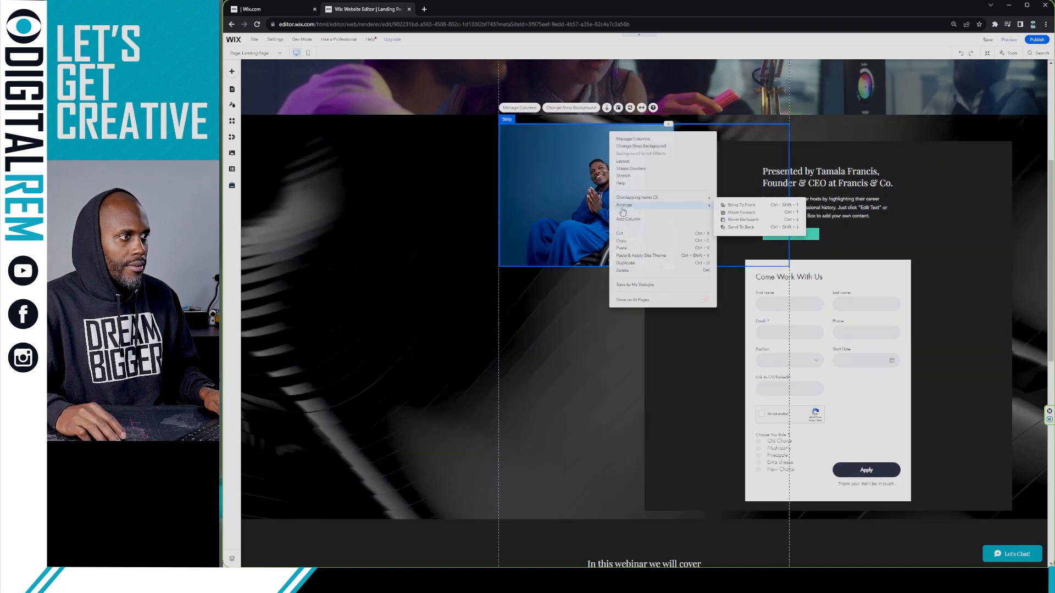
{"action": "mouse_move", "coordinate": [635, 208]}
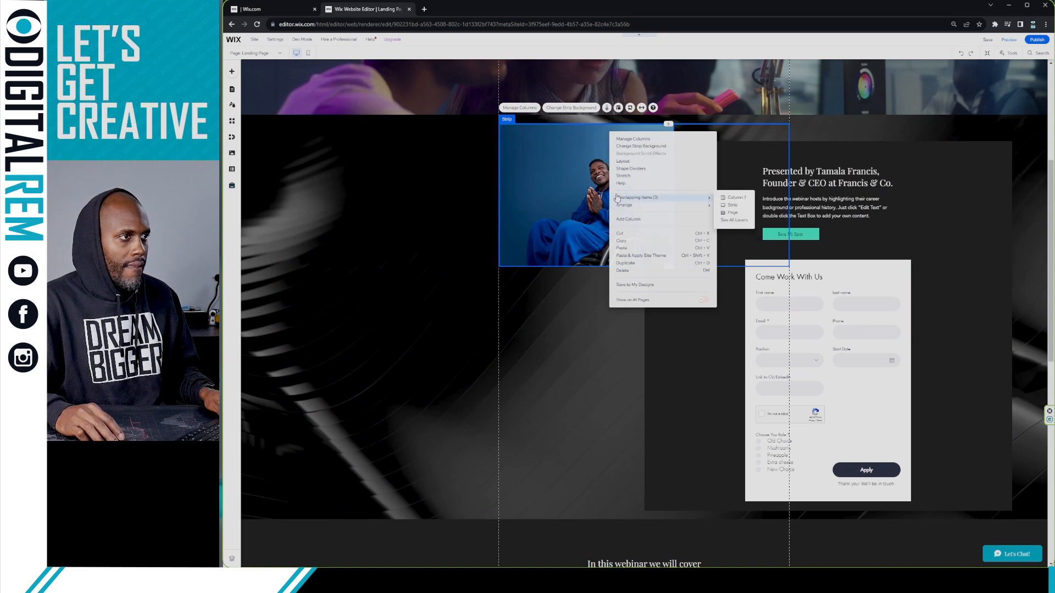
{"action": "mouse_move", "coordinate": [712, 201]}
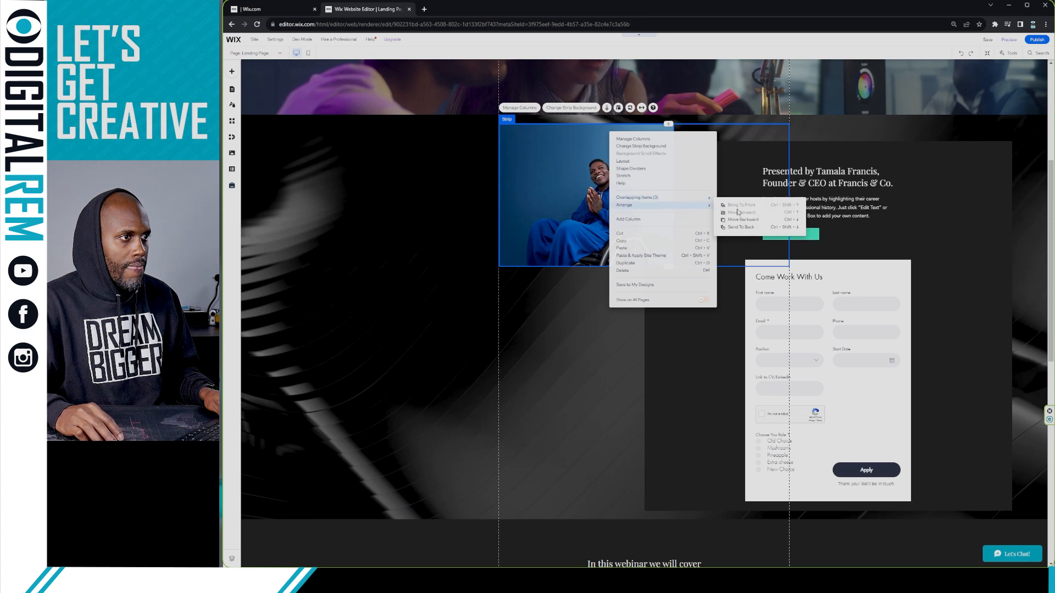
Step: Set the background of the empty column behind the blue portrait to the snowy mountain video
{"action": "left_click", "coordinate": [487, 203]}
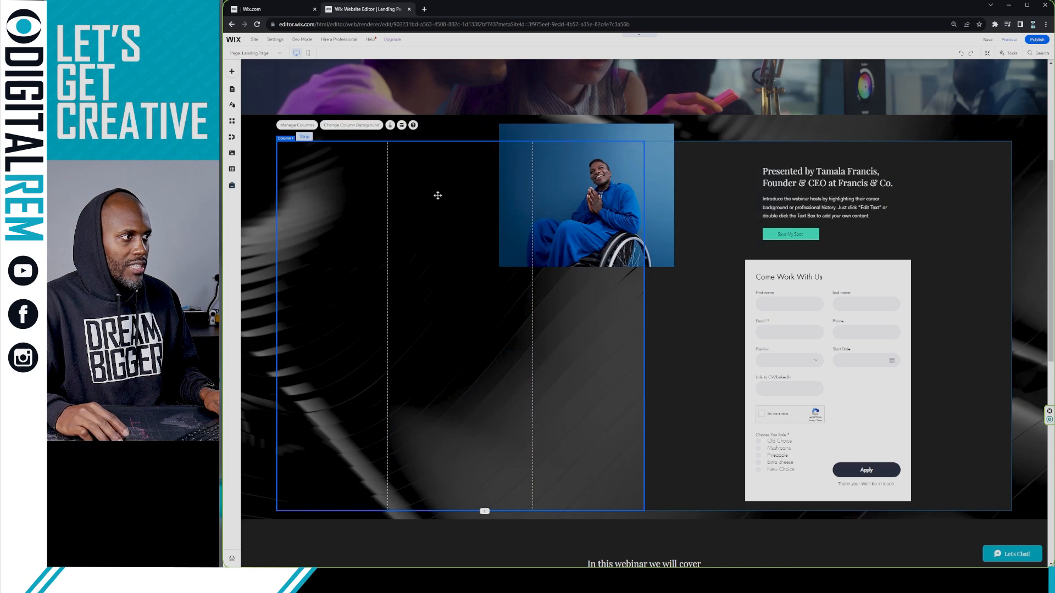
{"action": "left_click", "coordinate": [488, 176]}
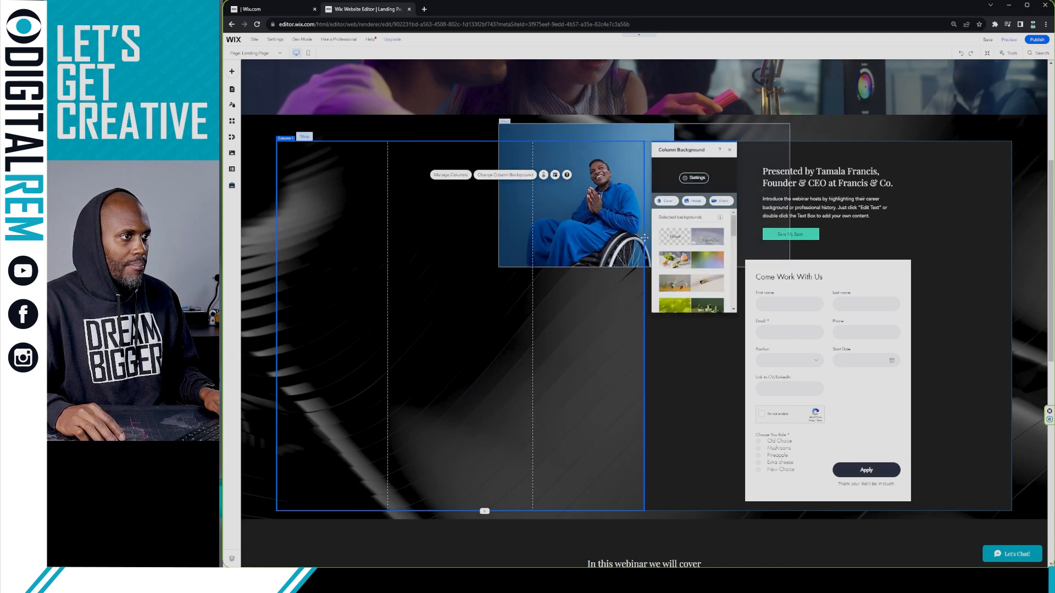
{"action": "left_click", "coordinate": [711, 242]}
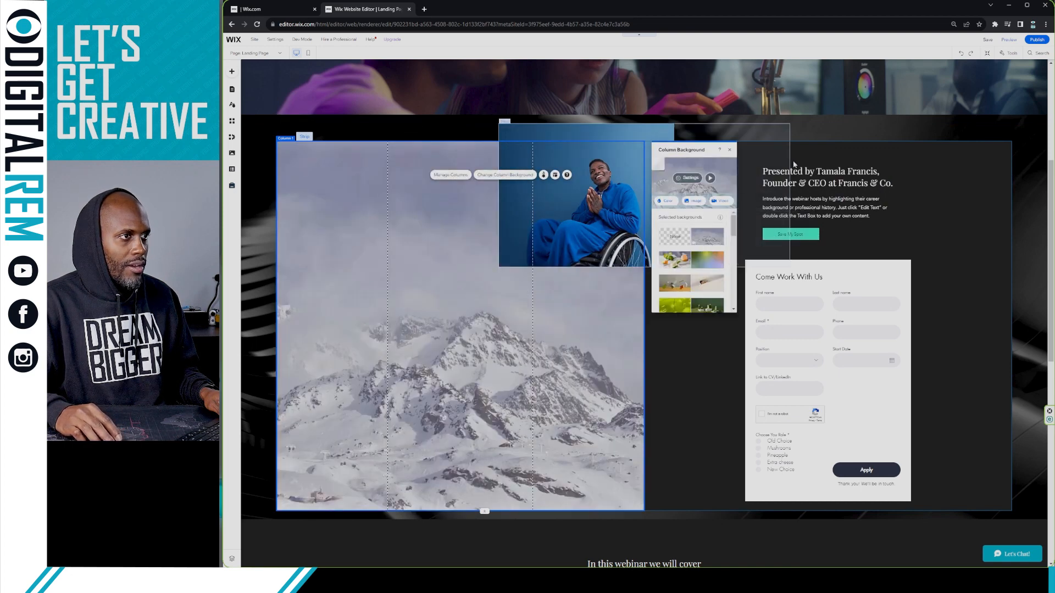
{"action": "left_click", "coordinate": [844, 134]}
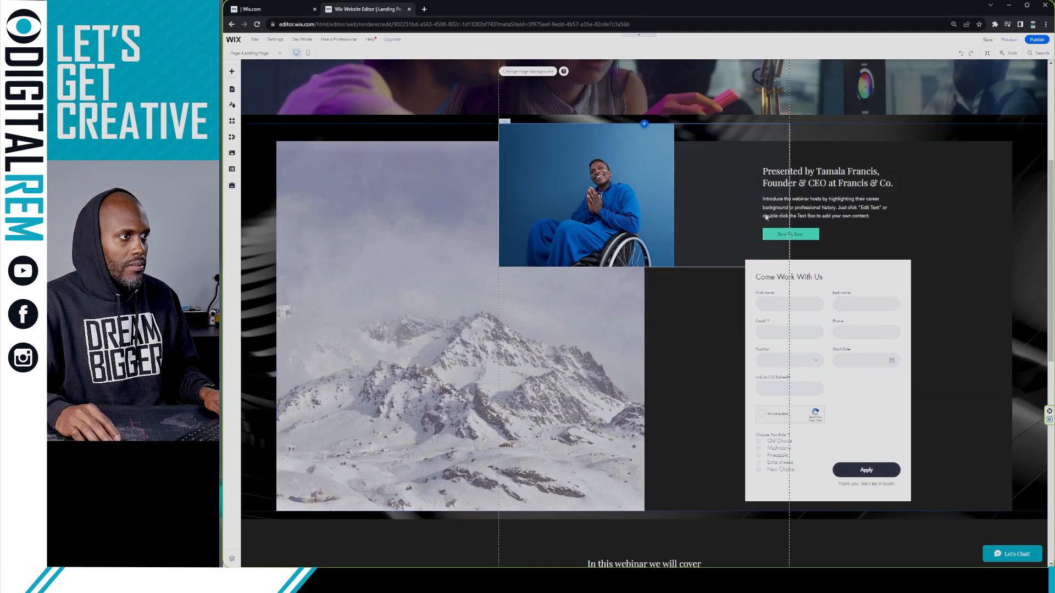
Step: Examine how the mountain column, layered portrait, webinar strip and sign-up section look together from the hero area to the footer
{"action": "scroll", "coordinate": [714, 247], "scroll_direction": "down", "scroll_amount": 4}
{"action": "scroll", "coordinate": [690, 262], "scroll_direction": "up", "scroll_amount": 3}
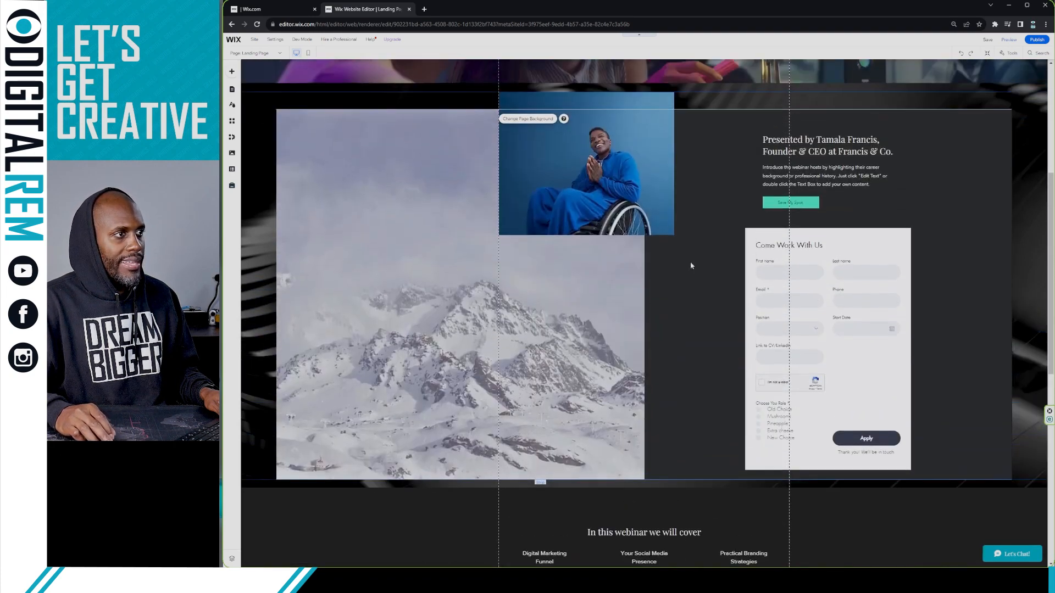
{"action": "scroll", "coordinate": [691, 265], "scroll_direction": "up", "scroll_amount": 3}
{"action": "scroll", "coordinate": [710, 275], "scroll_direction": "down", "scroll_amount": 6}
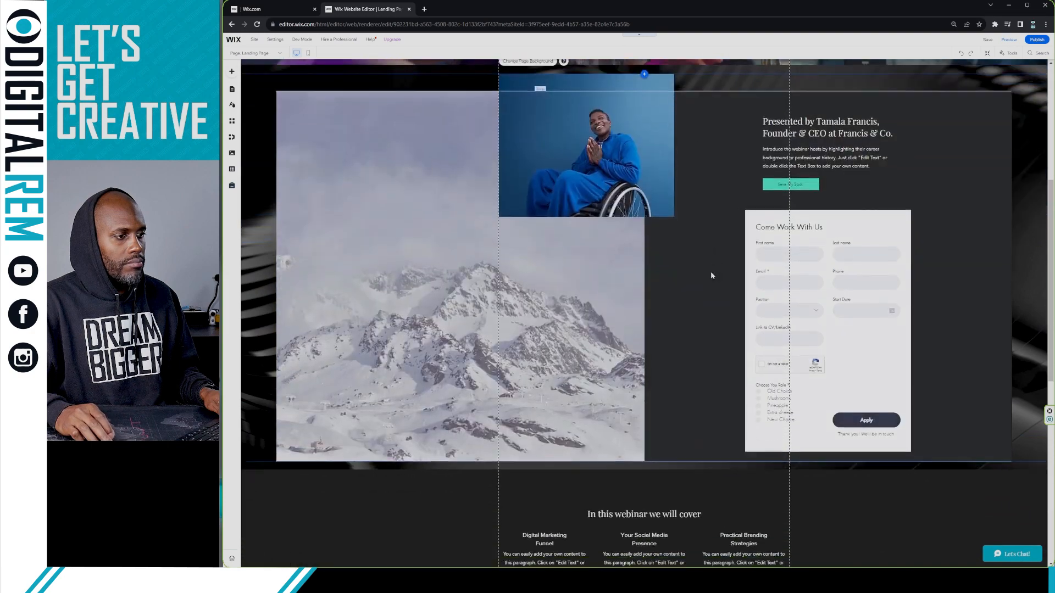
{"action": "scroll", "coordinate": [710, 271], "scroll_direction": "down", "scroll_amount": 1}
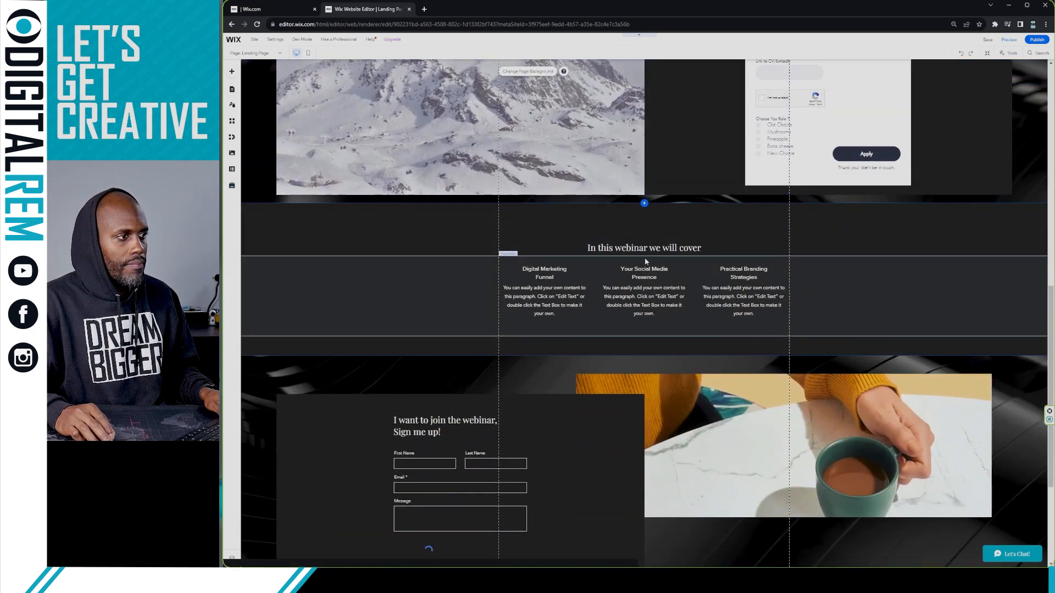
{"action": "left_click", "coordinate": [407, 232]}
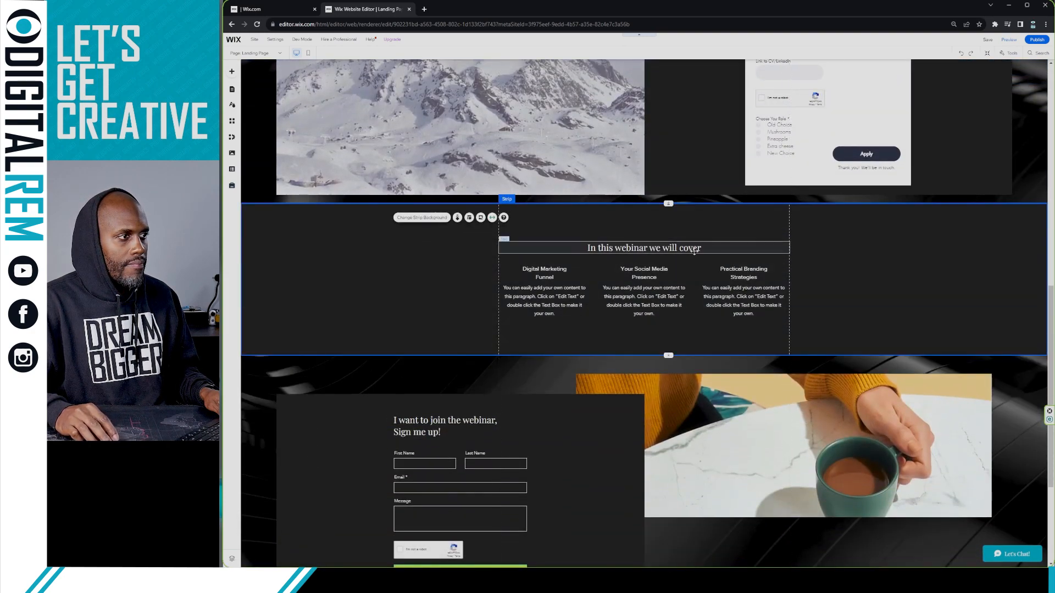
{"action": "scroll", "coordinate": [637, 258], "scroll_direction": "down", "scroll_amount": 3}
{"action": "scroll", "coordinate": [635, 257], "scroll_direction": "up", "scroll_amount": 2}
{"action": "scroll", "coordinate": [635, 256], "scroll_direction": "up", "scroll_amount": 1}
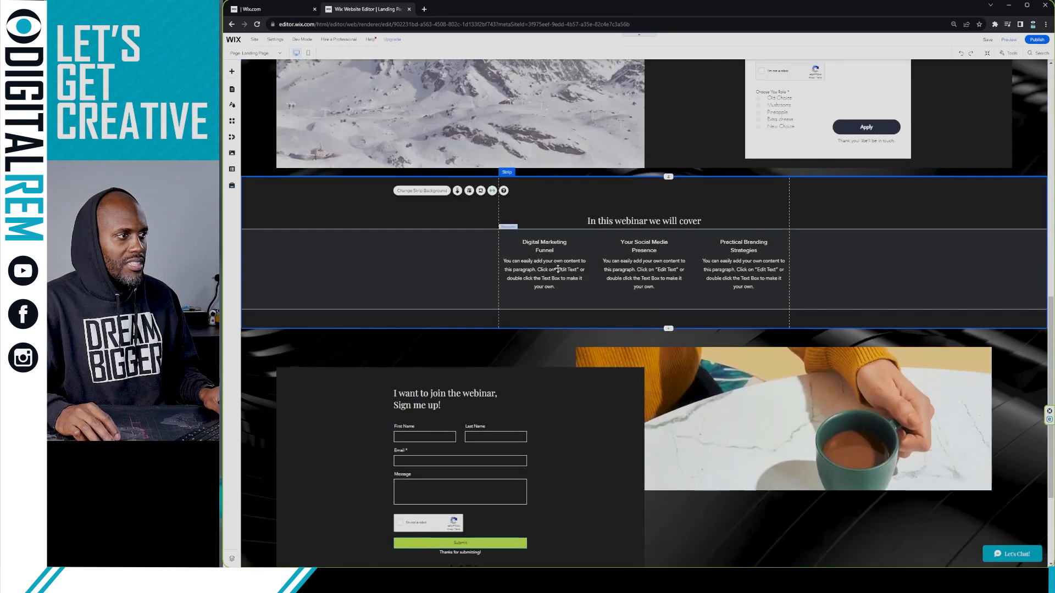
{"action": "scroll", "coordinate": [558, 269], "scroll_direction": "down", "scroll_amount": 2}
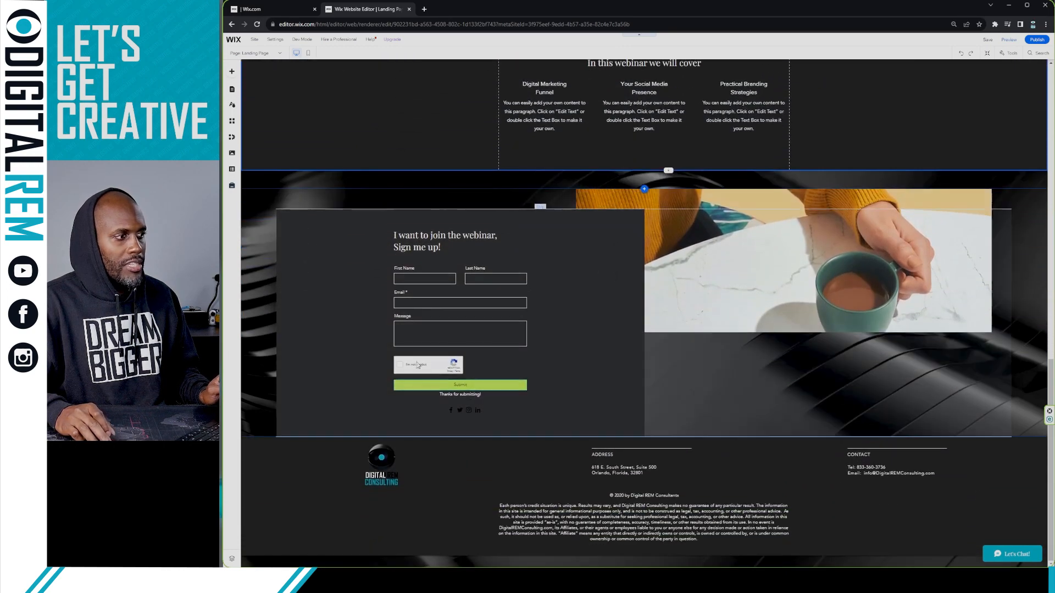
{"action": "scroll", "coordinate": [670, 272], "scroll_direction": "up", "scroll_amount": 6}
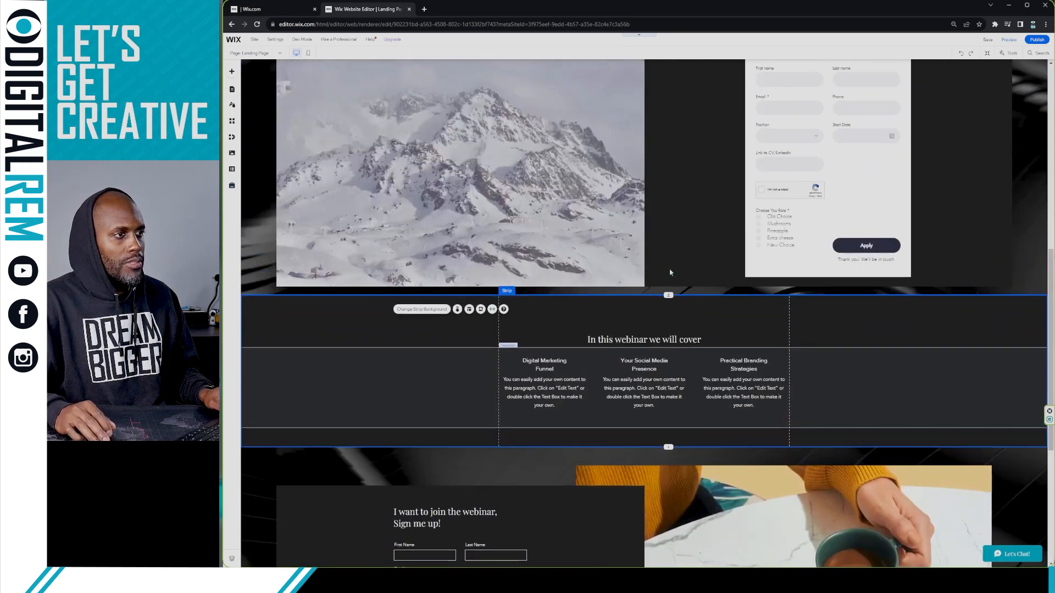
{"action": "scroll", "coordinate": [670, 272], "scroll_direction": "up", "scroll_amount": 3}
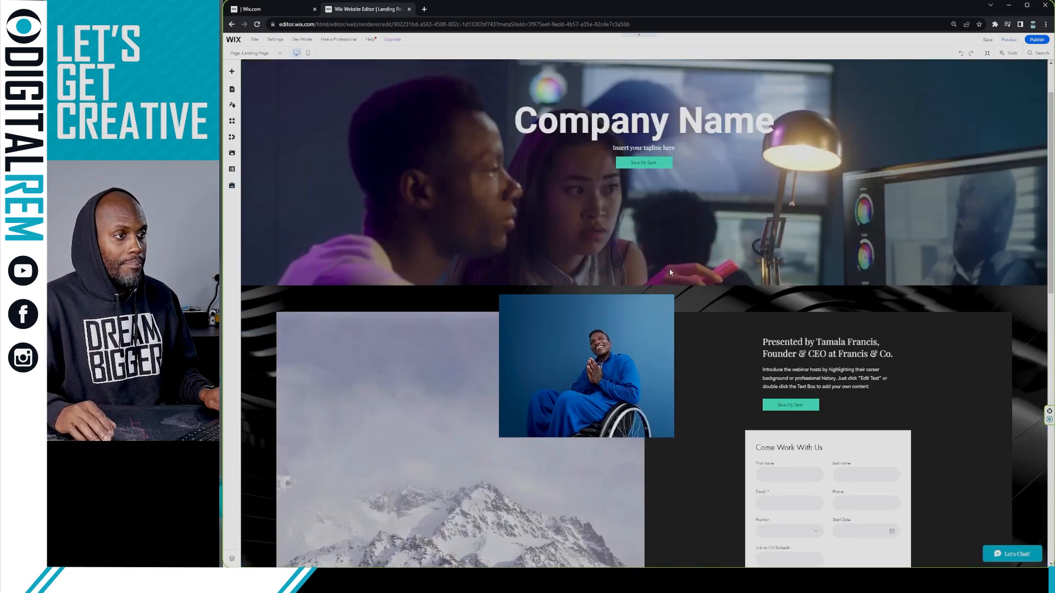
{"action": "scroll", "coordinate": [898, 388], "scroll_direction": "down", "scroll_amount": 3}
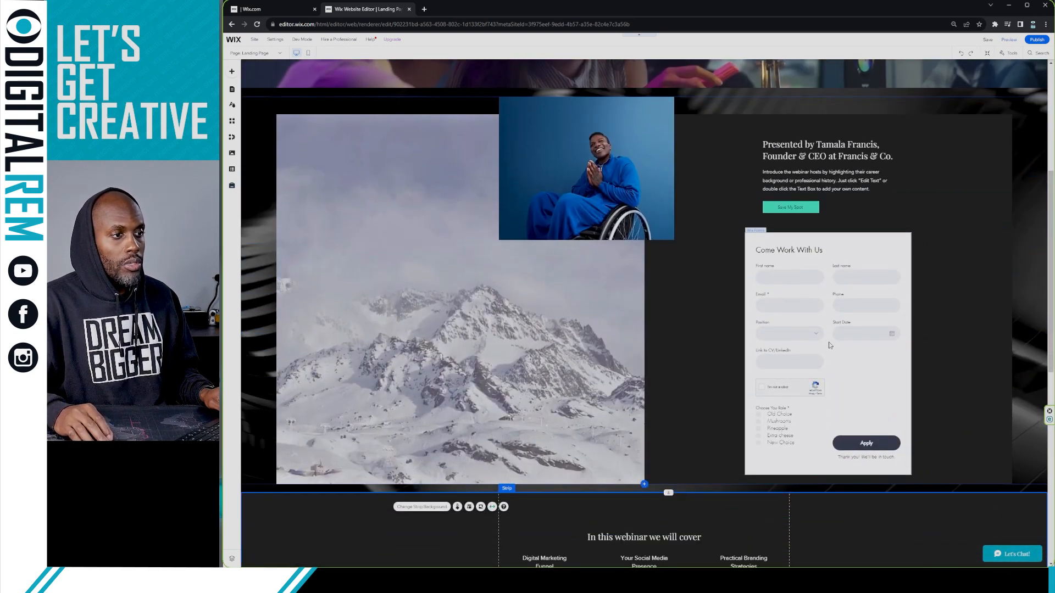
{"action": "scroll", "coordinate": [828, 352], "scroll_direction": "down", "scroll_amount": 5}
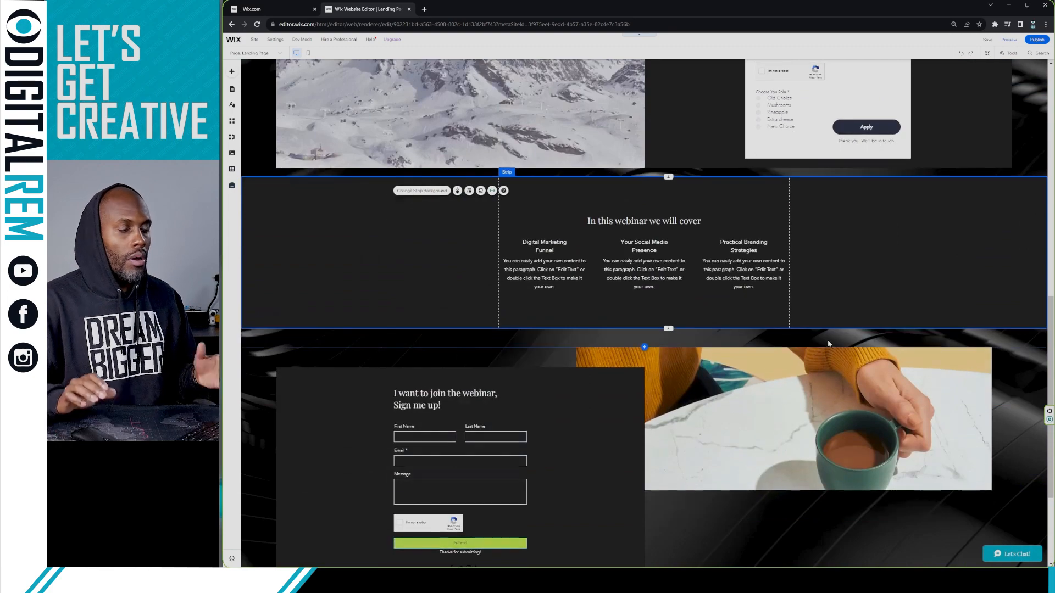